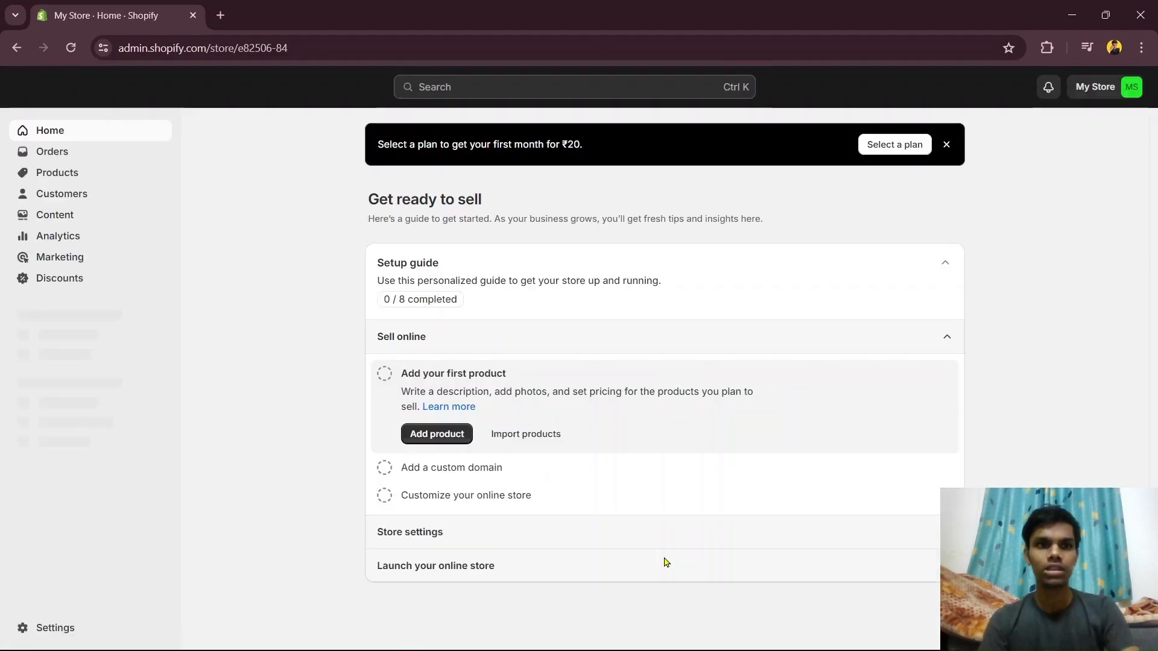
# Step: View the store's Orders and Products pages and open the form for adding a product
pyautogui.click(57, 152)
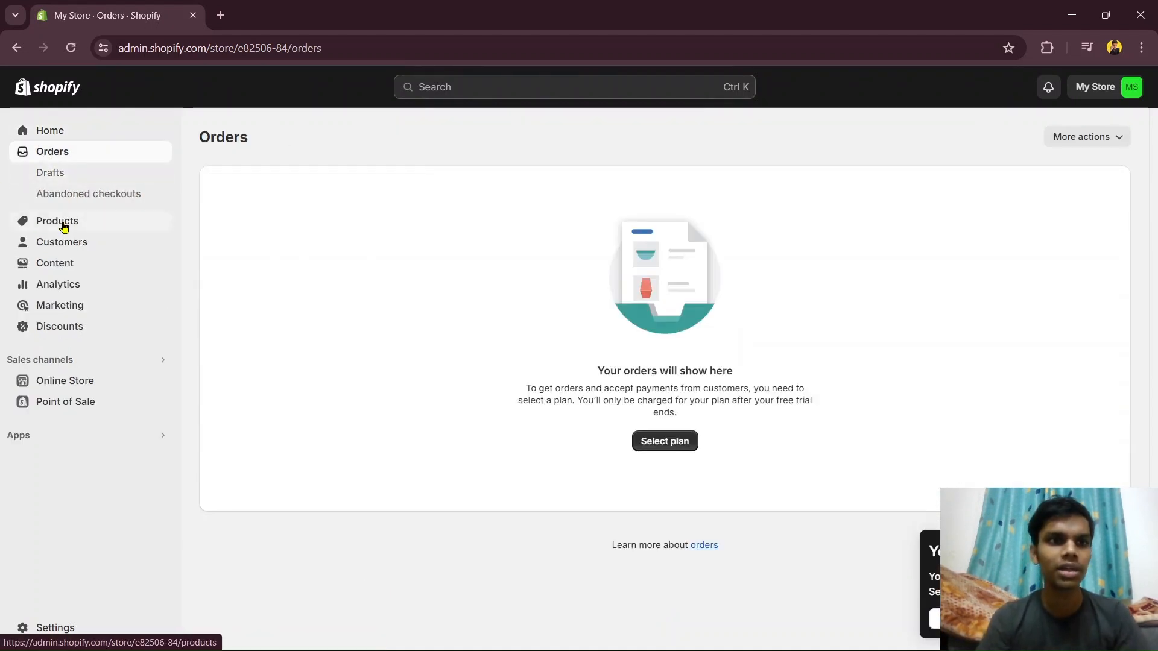
pyautogui.click(63, 227)
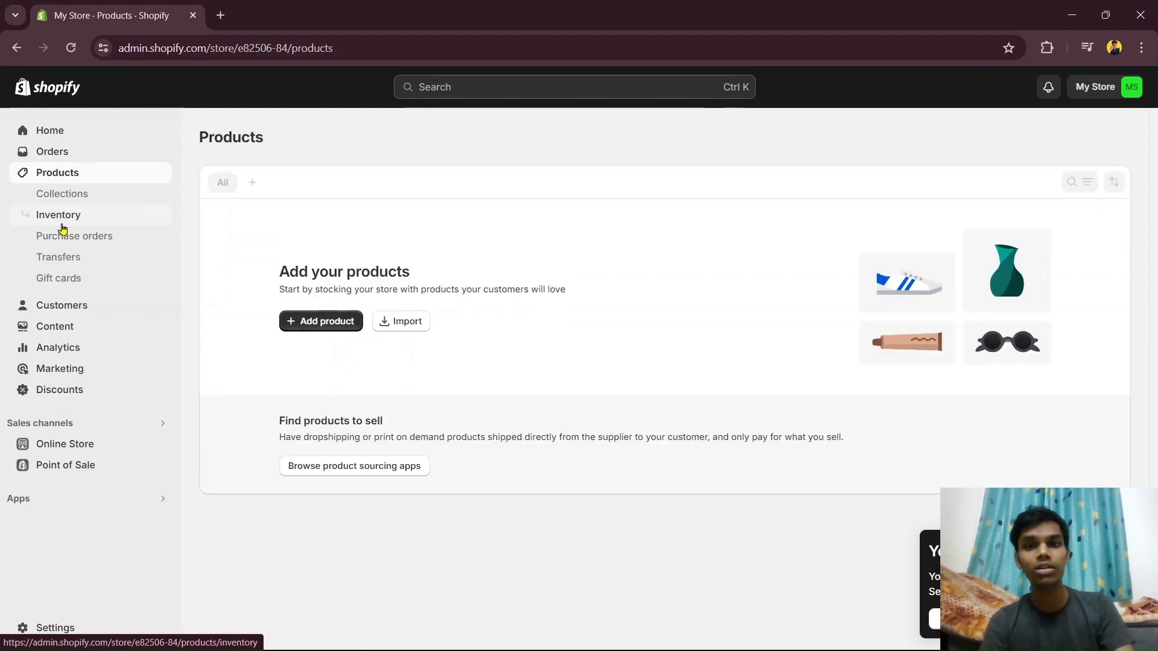
pyautogui.click(305, 320)
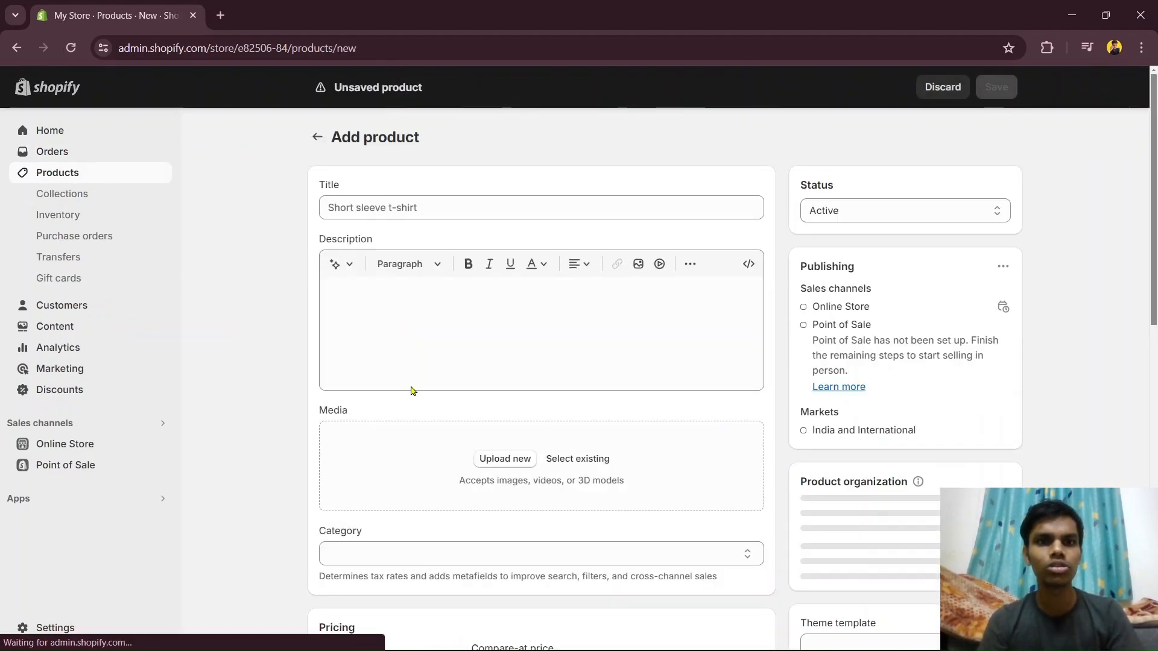
# Step: Examine the title, description and media fields of the new product form and browse its category options
pyautogui.click(446, 201)
pyautogui.scroll(-1, 444, 277)
pyautogui.scroll(-5, 444, 277)
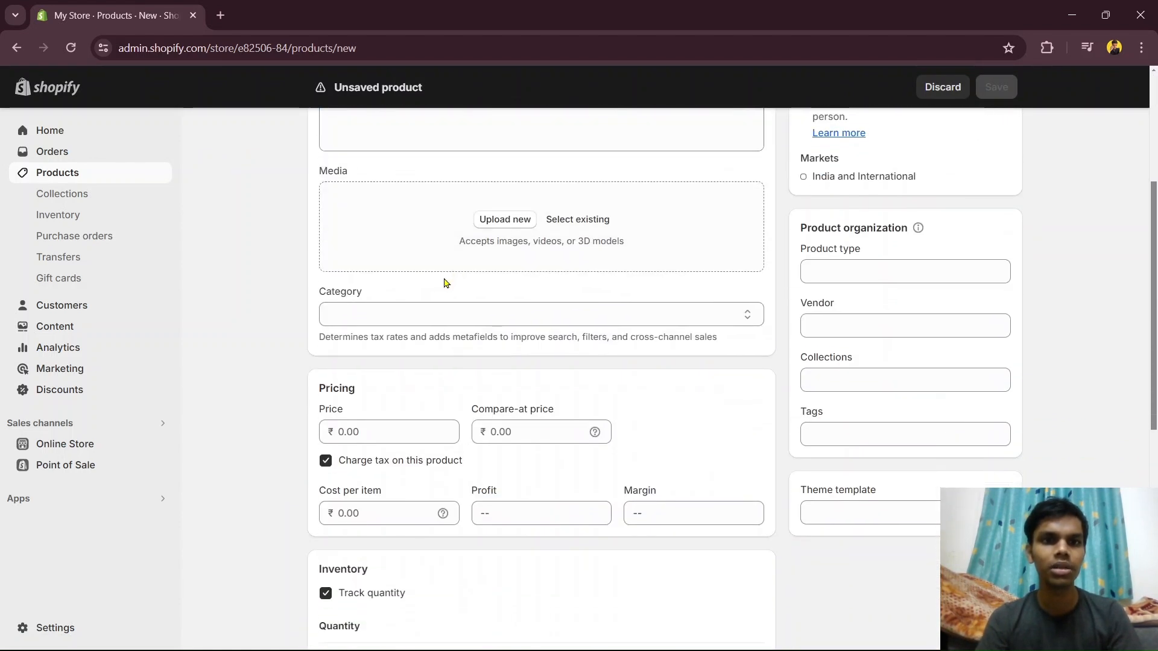
pyautogui.click(747, 229)
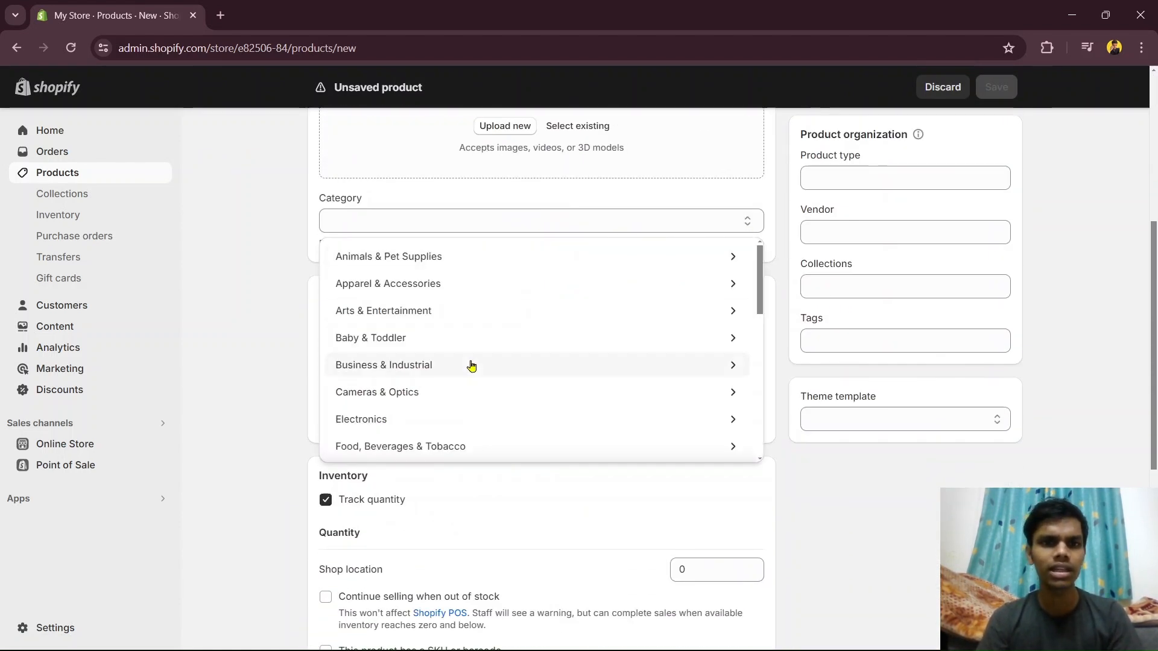
pyautogui.scroll(-4, 407, 330)
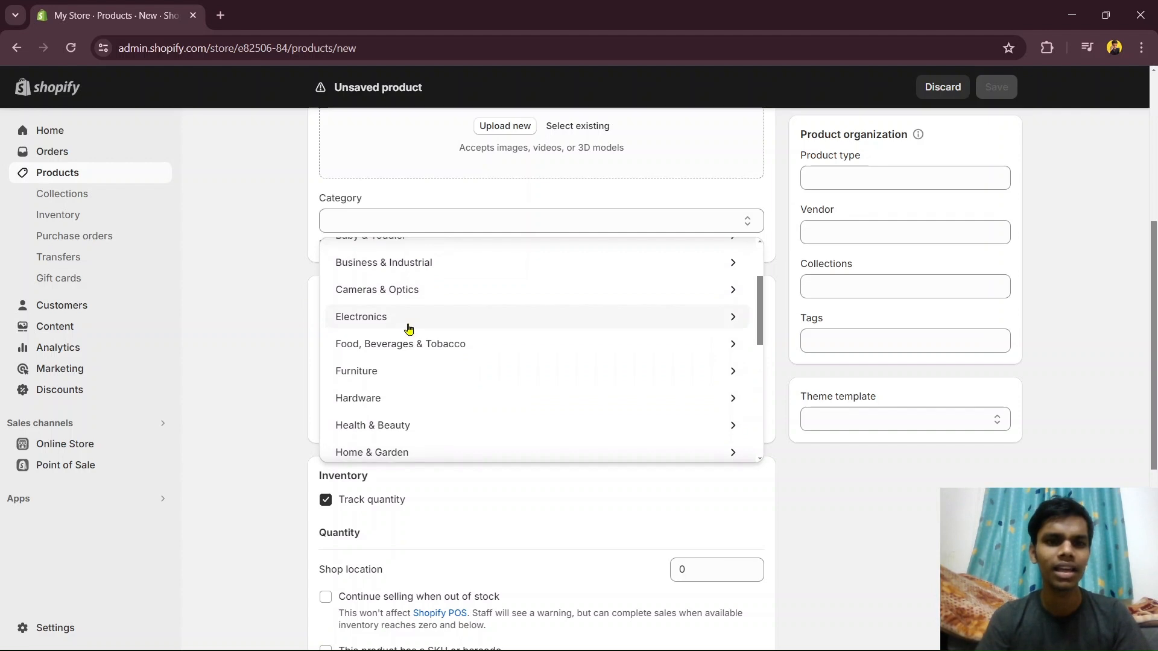
pyautogui.click(244, 317)
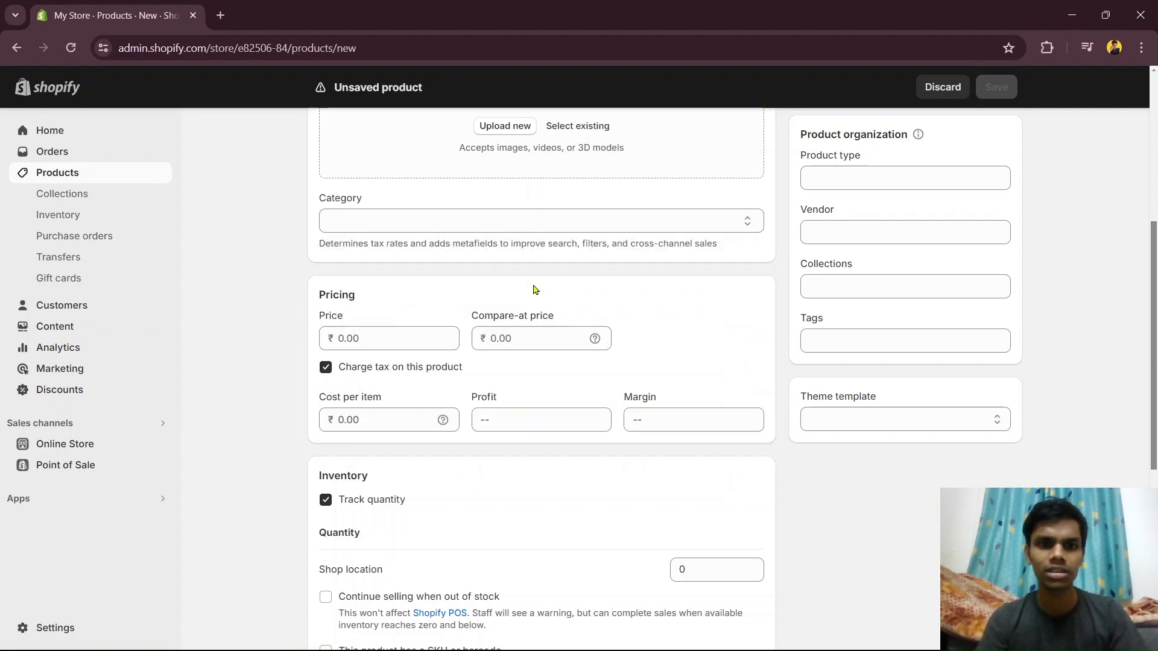
# Step: Examine the pricing, cost per item, inventory, shipping and variants sections of the new product form
pyautogui.click(534, 338)
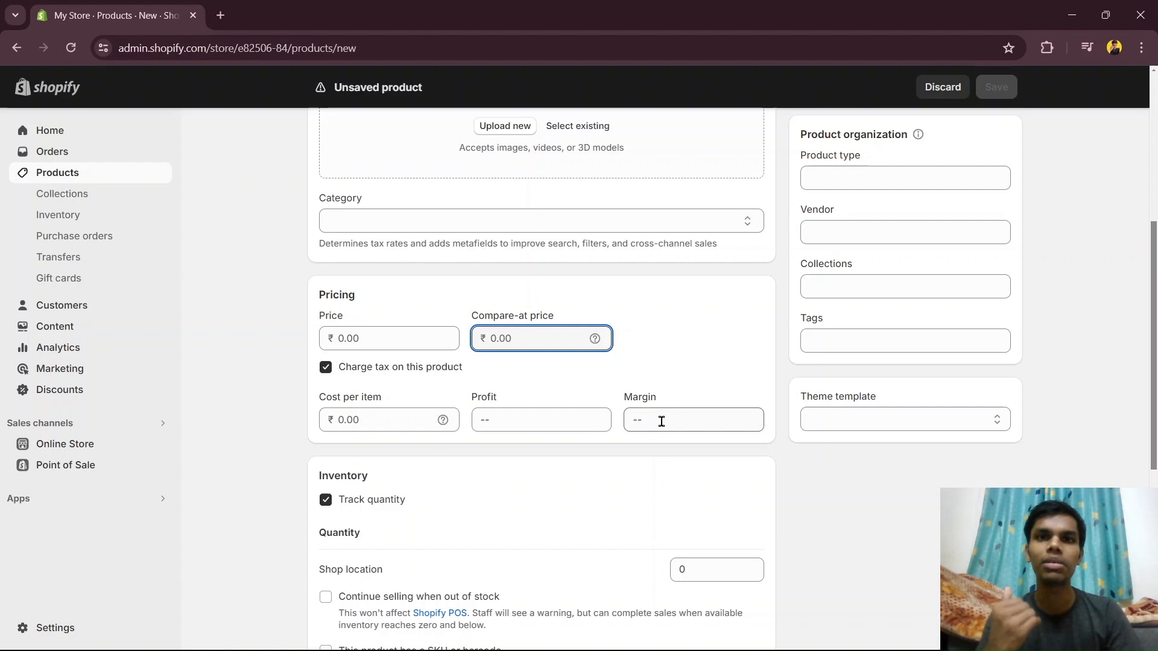
pyautogui.scroll(-4, 661, 420)
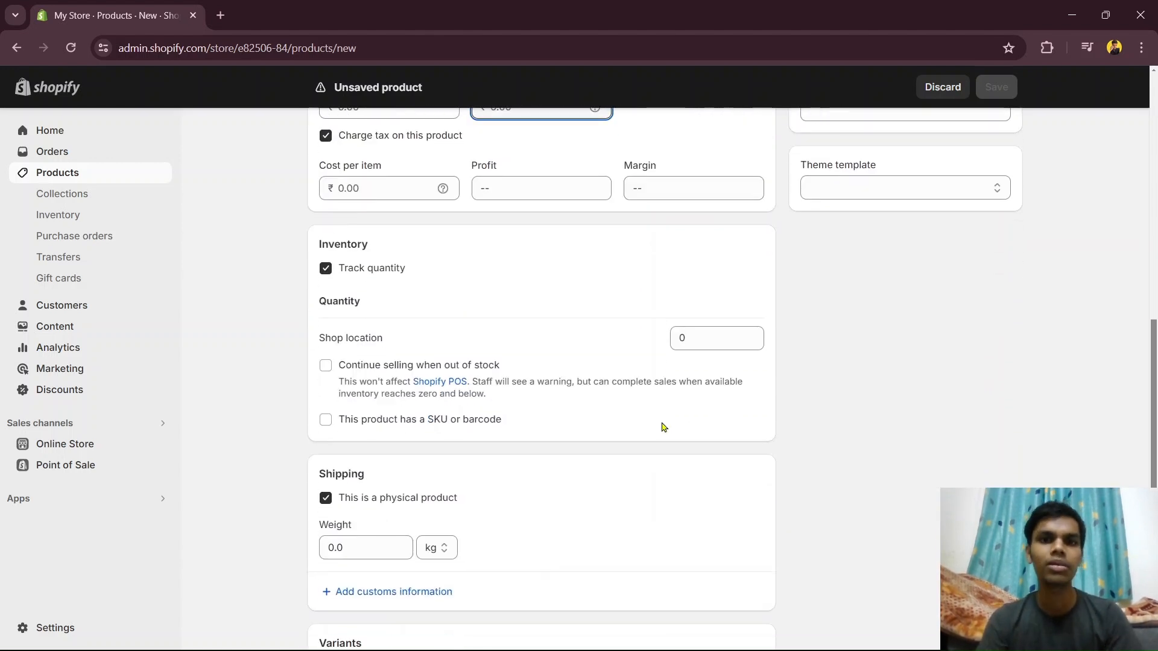
pyautogui.scroll(4, 663, 425)
pyautogui.click(421, 442)
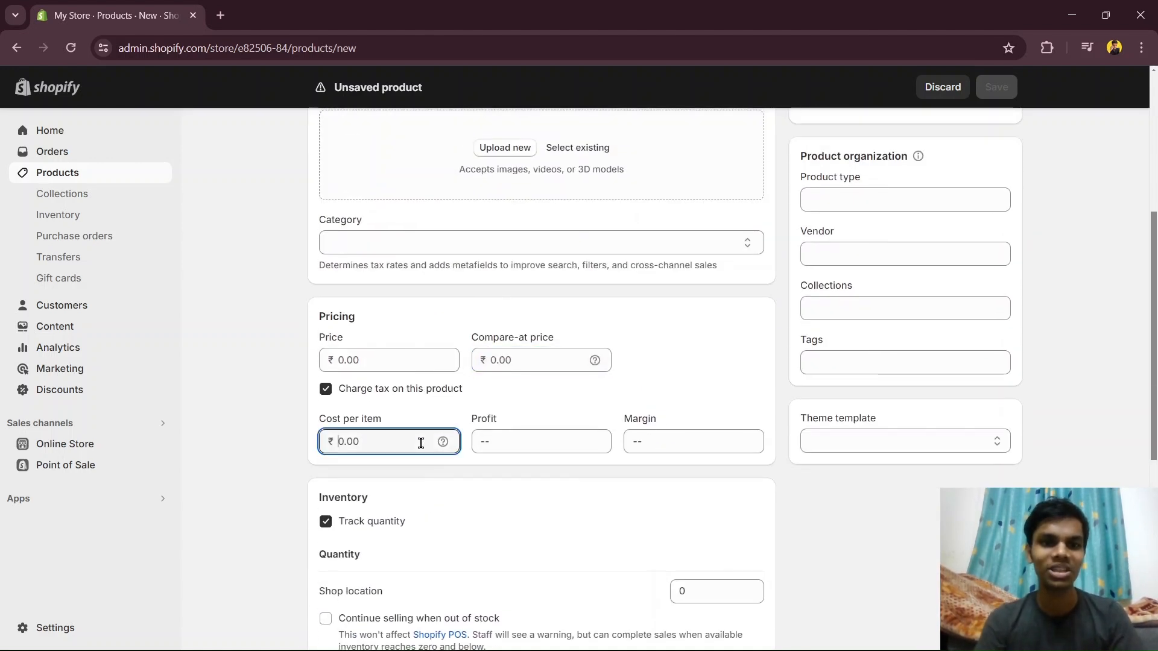
pyautogui.scroll(-5, 601, 546)
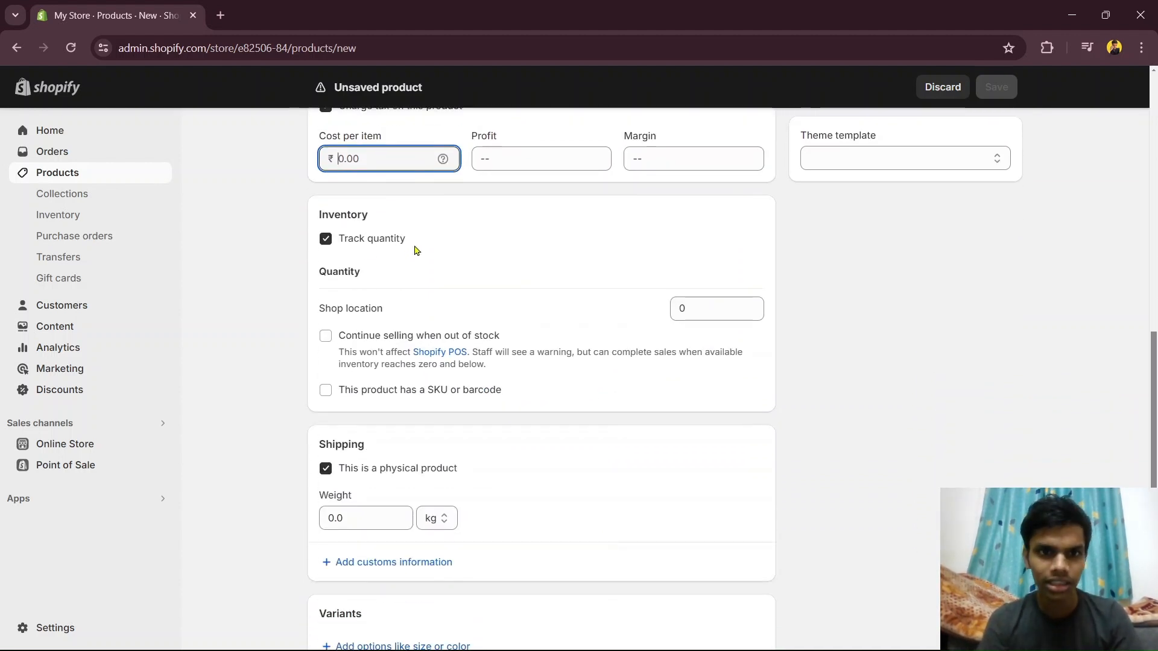
pyautogui.scroll(-1, 415, 250)
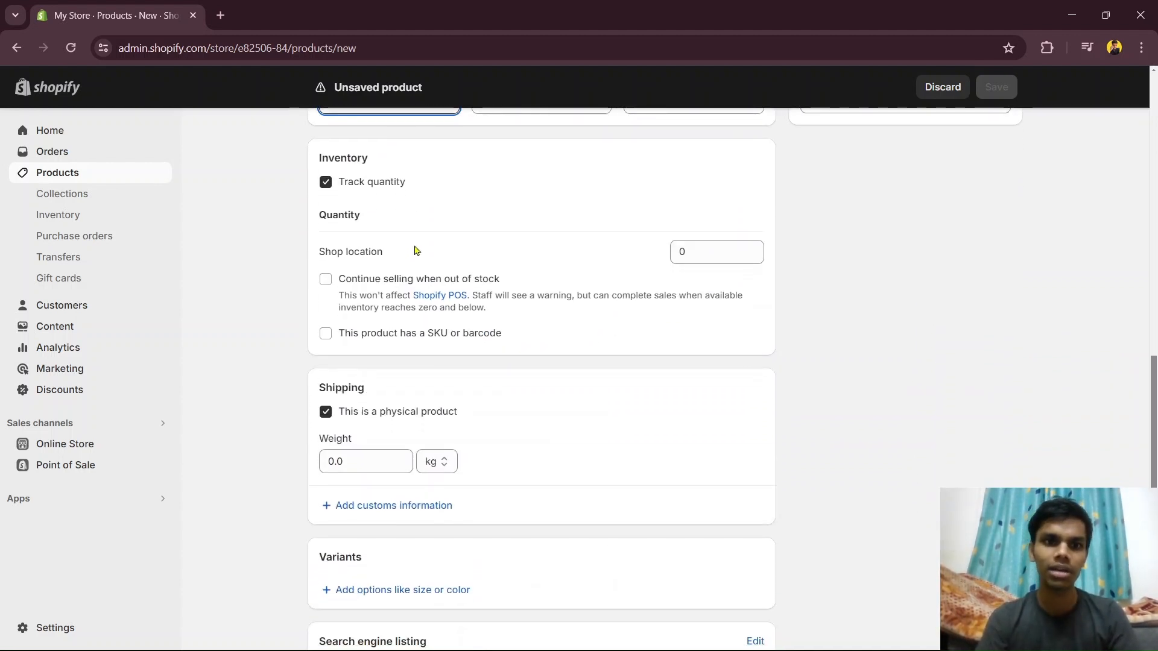
pyautogui.scroll(-1, 415, 250)
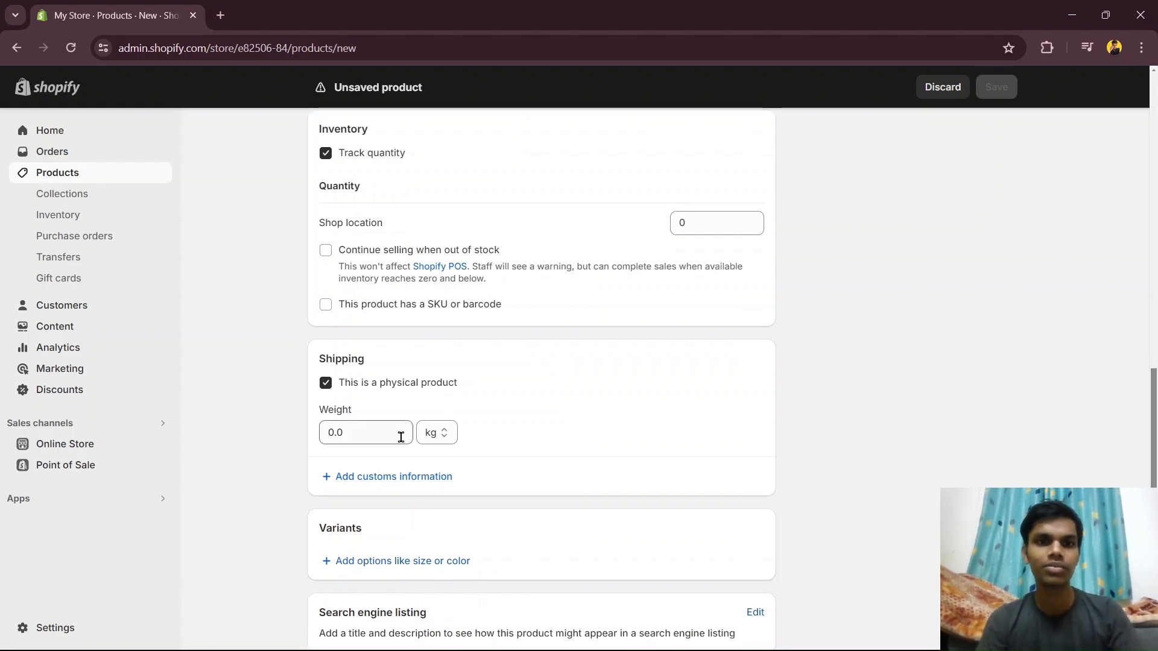
pyautogui.scroll(-1, 400, 436)
pyautogui.scroll(12, 400, 437)
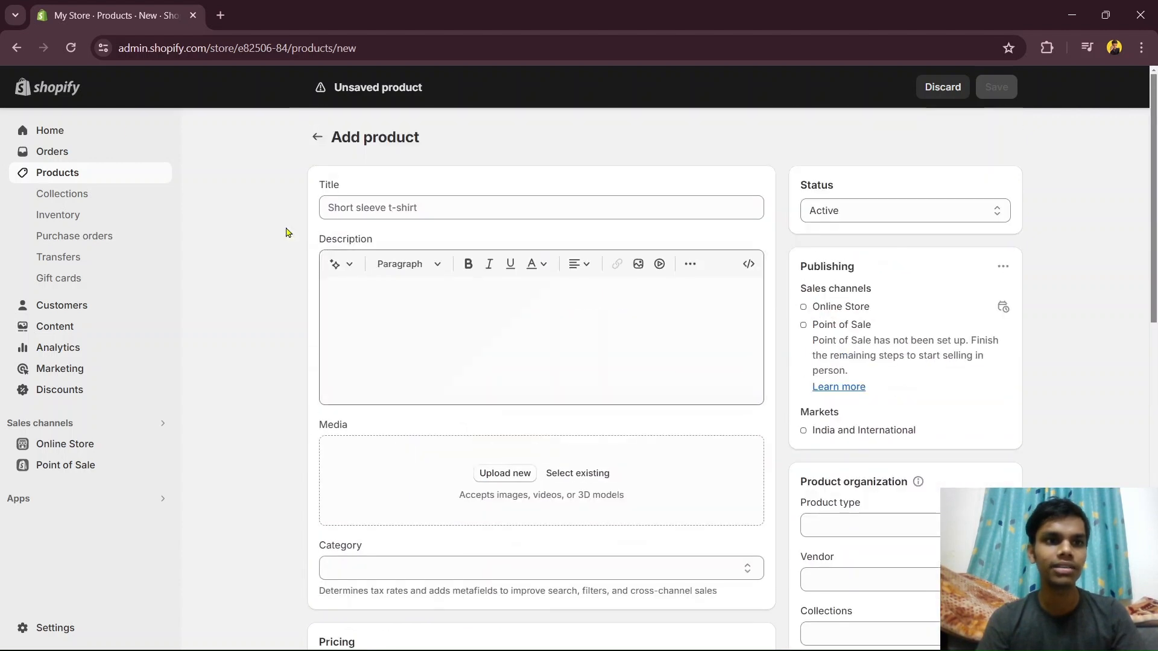
# Step: View the store's Customers page and its Analytics dashboard
pyautogui.click(59, 305)
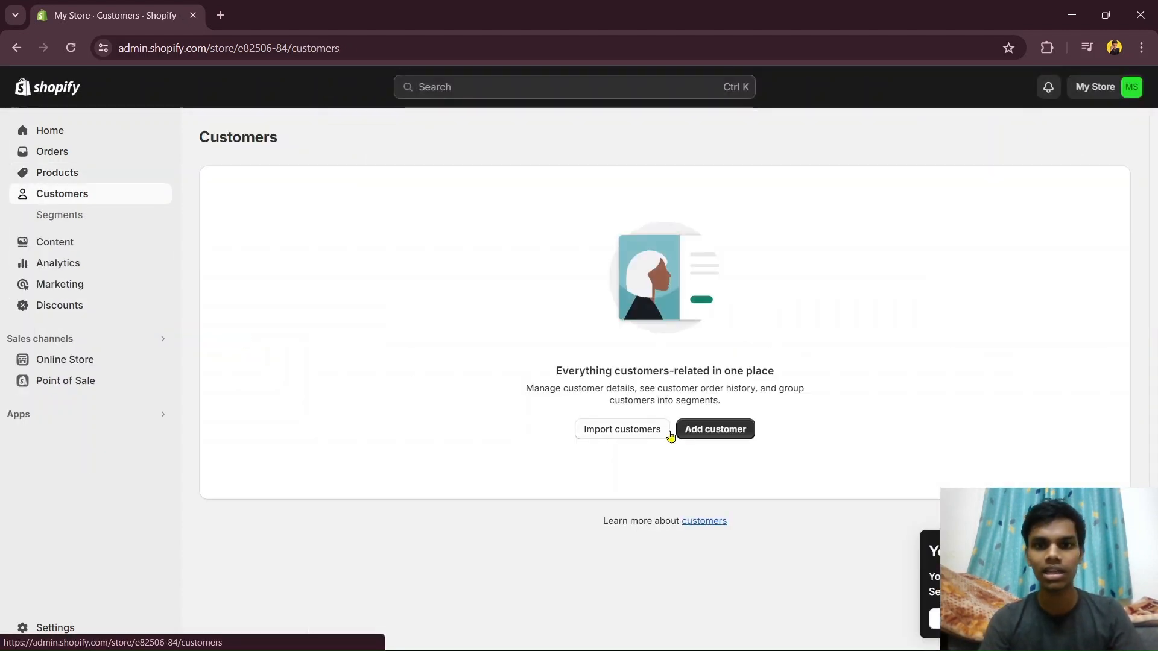
pyautogui.click(46, 263)
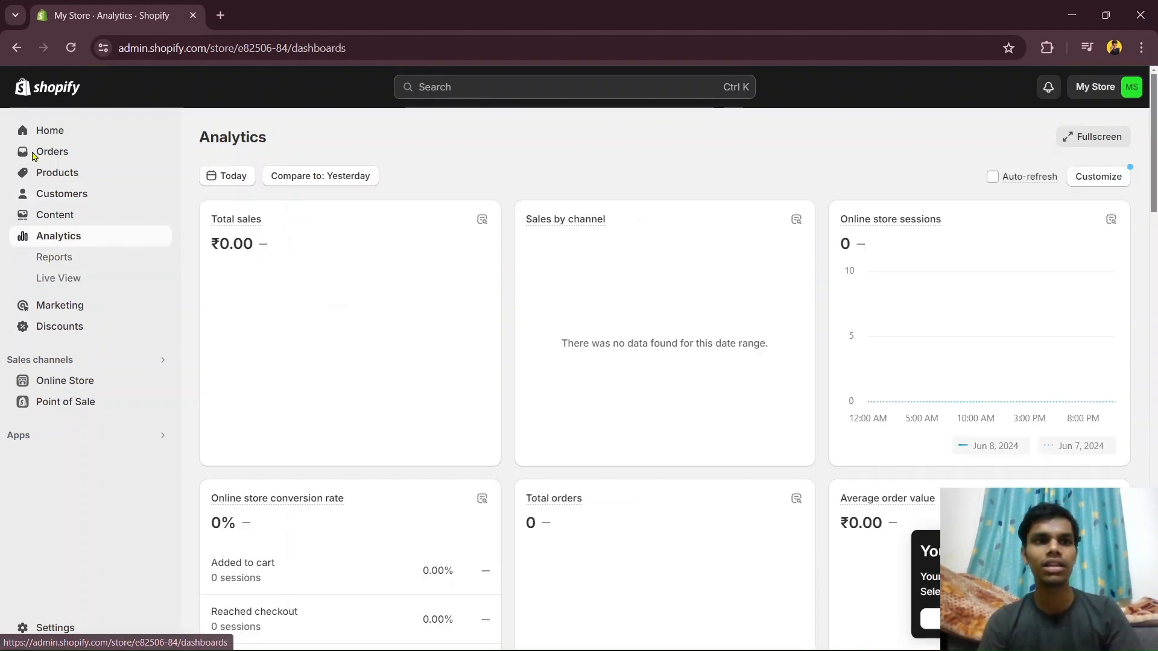
# Step: Search the store admin for "dummy data" and open the matching results in the Shopify App Store
pyautogui.click(473, 87)
pyautogui.write('dummy d')
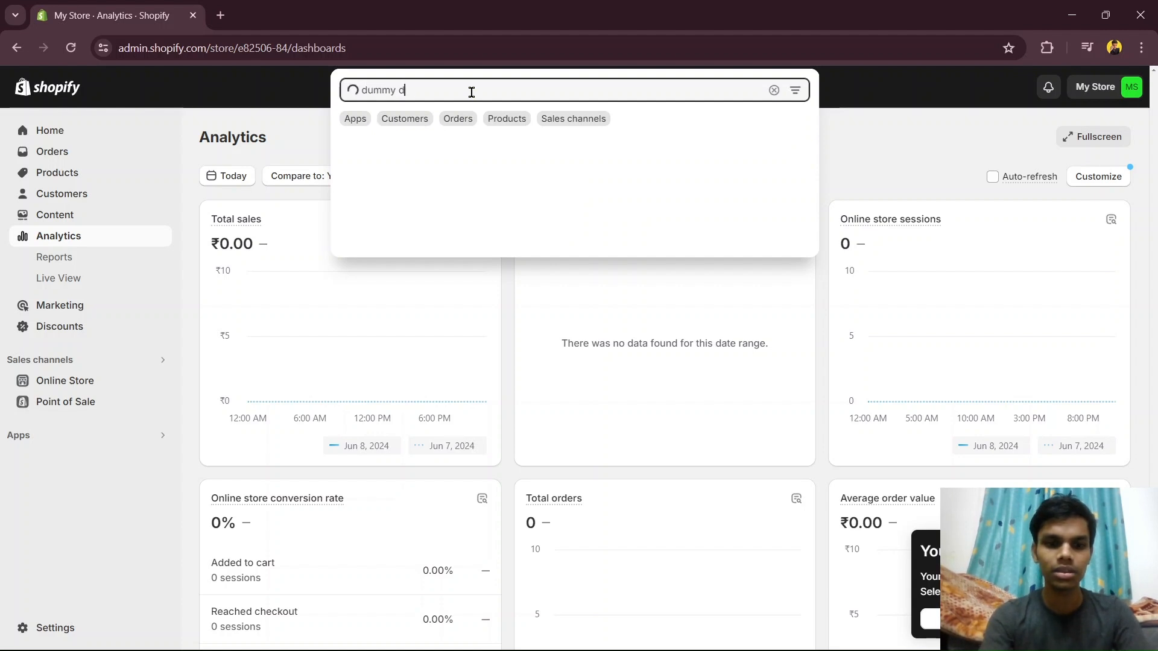
pyautogui.write('ata')
pyautogui.press('Return')
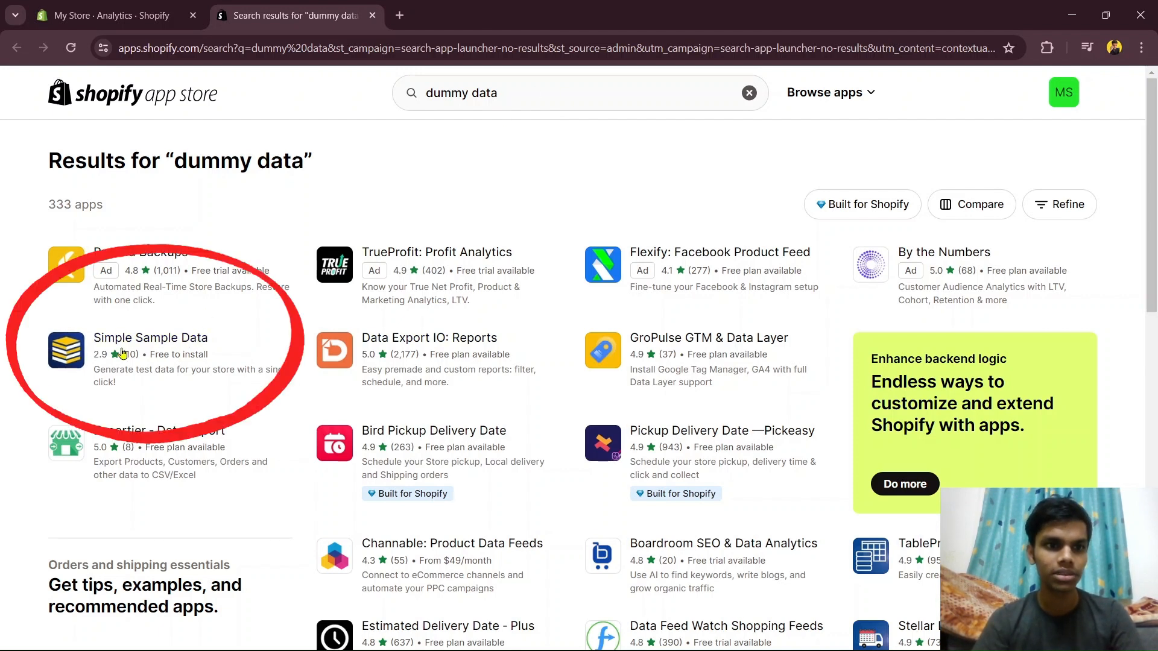
# Step: Install the Simple Sample Data app from the App Store results and authorize it for the store
pyautogui.click(167, 338)
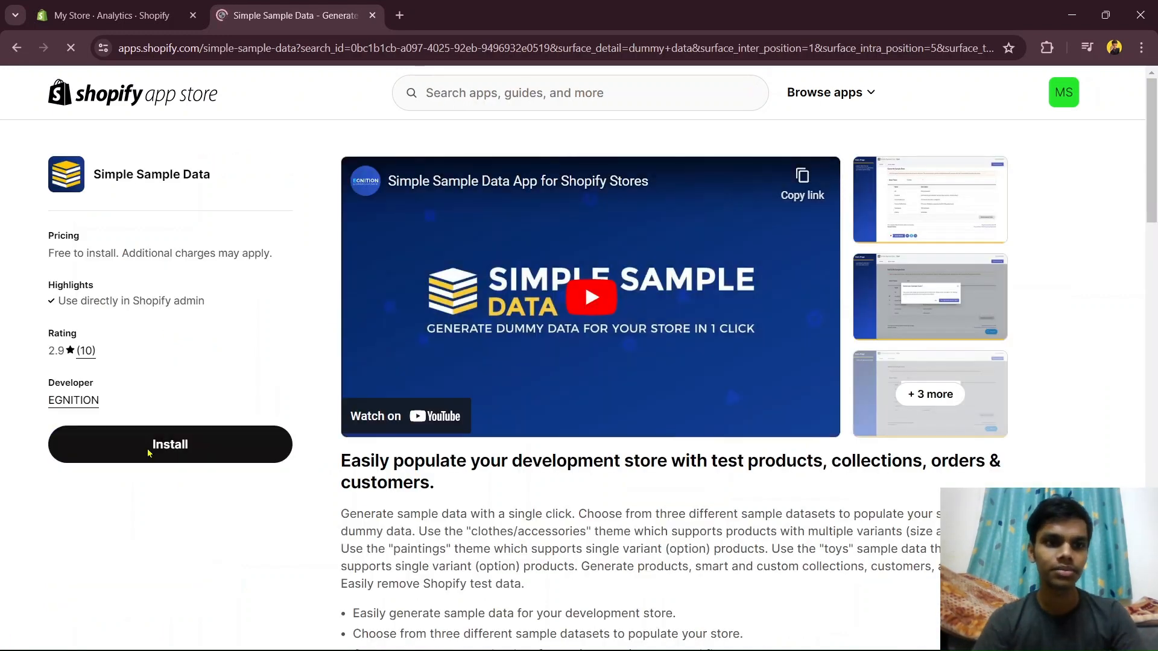
pyautogui.click(147, 446)
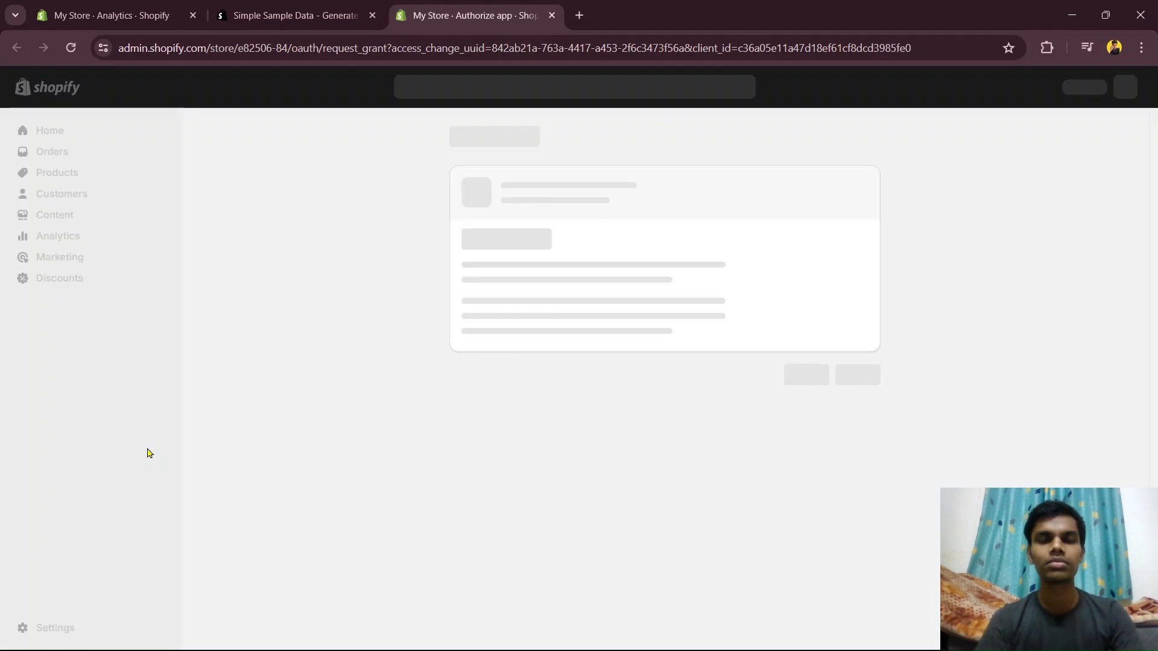
pyautogui.click(872, 421)
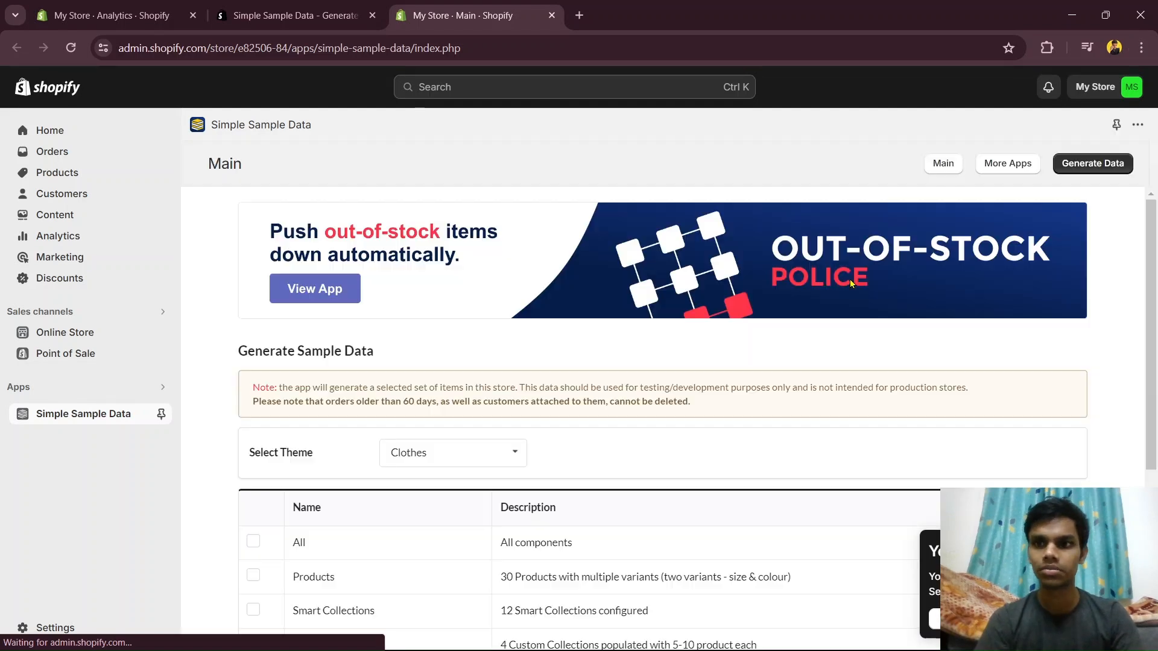
# Step: Select all components in the list of sample data to generate
pyautogui.scroll(-4, 580, 516)
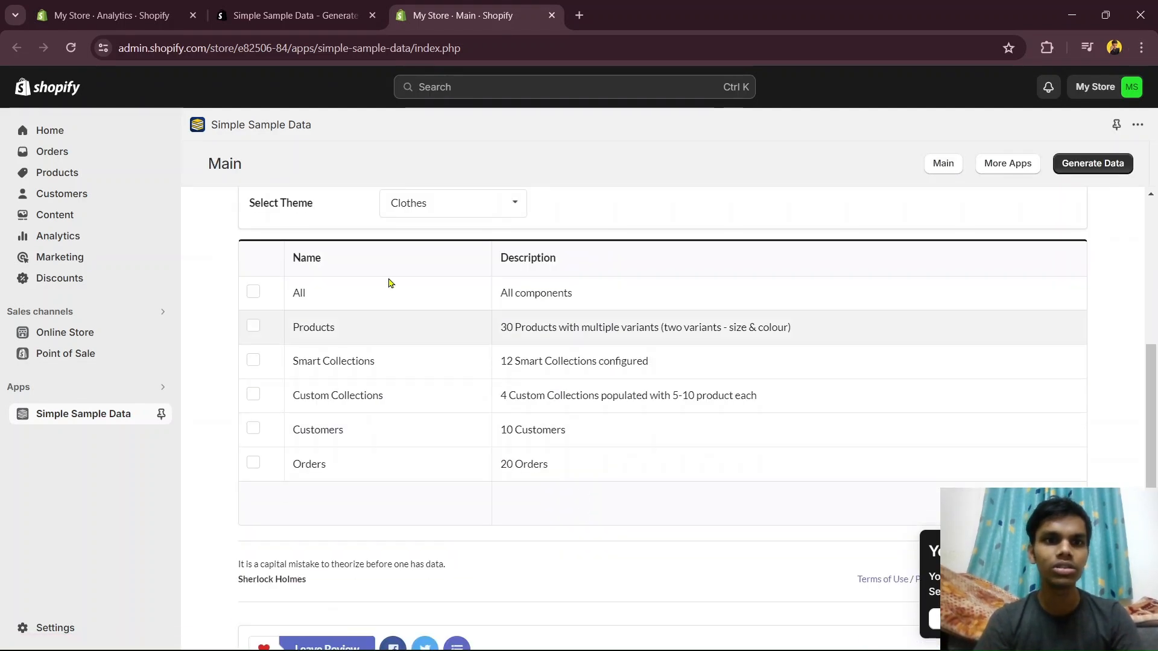
pyautogui.scroll(3, 422, 344)
pyautogui.scroll(-2, 457, 357)
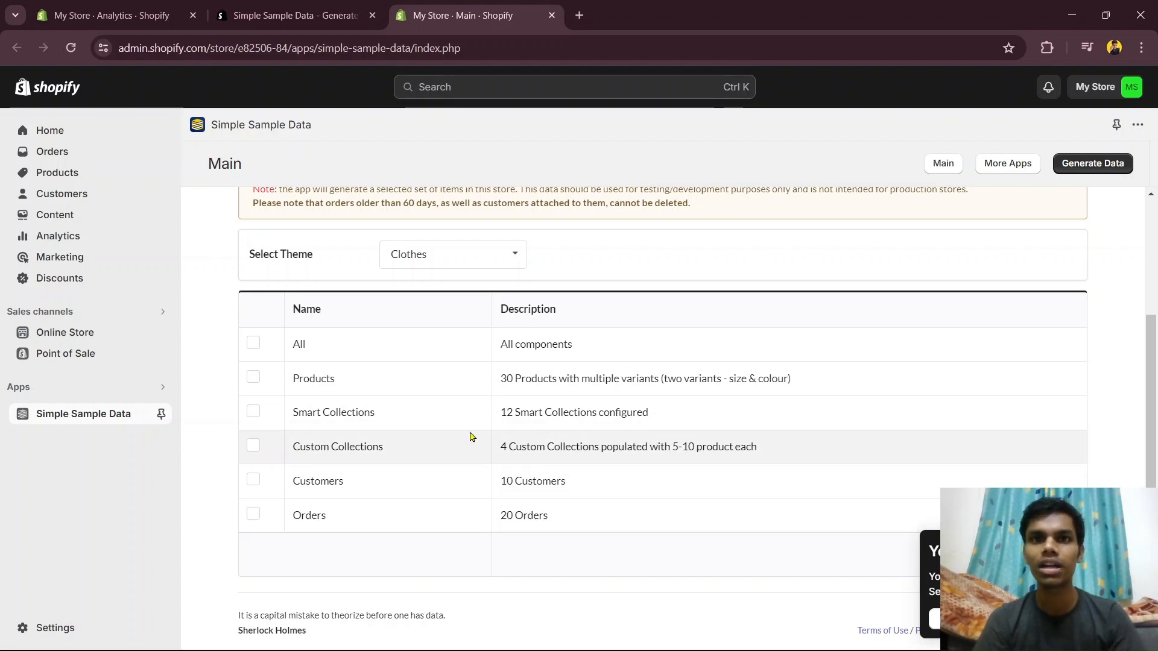
pyautogui.click(253, 343)
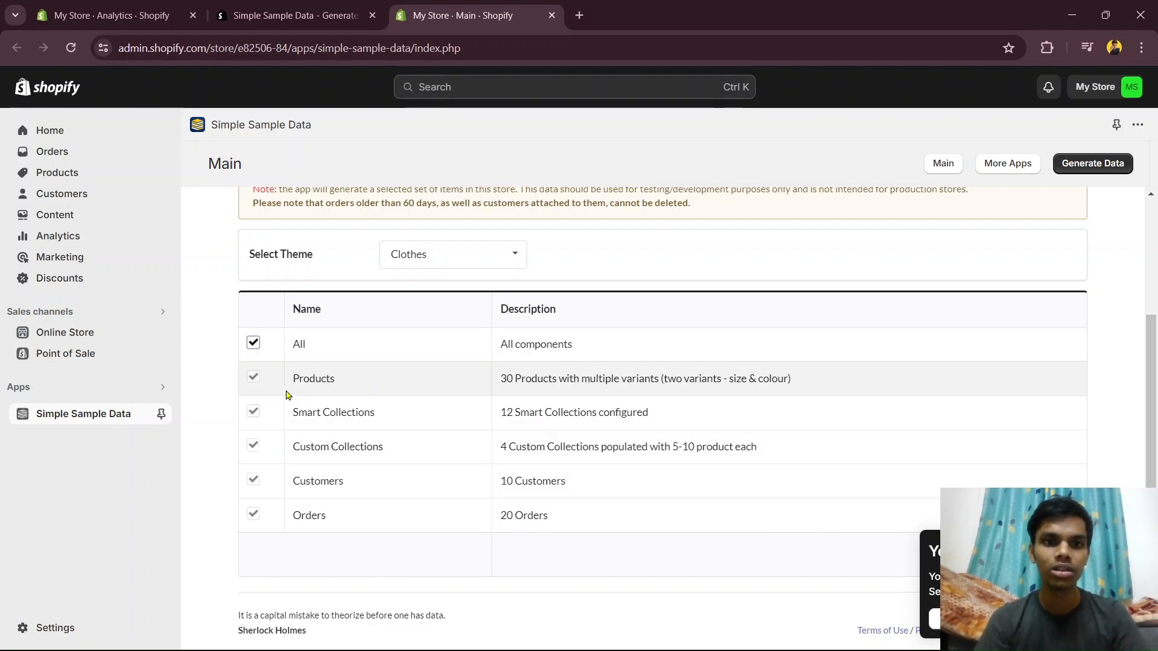
# Step: Review the descriptions of the smart collections, custom collections, customers and orders in the sample data list
pyautogui.moveTo(501, 414); pyautogui.dragTo(652, 416)
pyautogui.moveTo(496, 452); pyautogui.dragTo(753, 446)
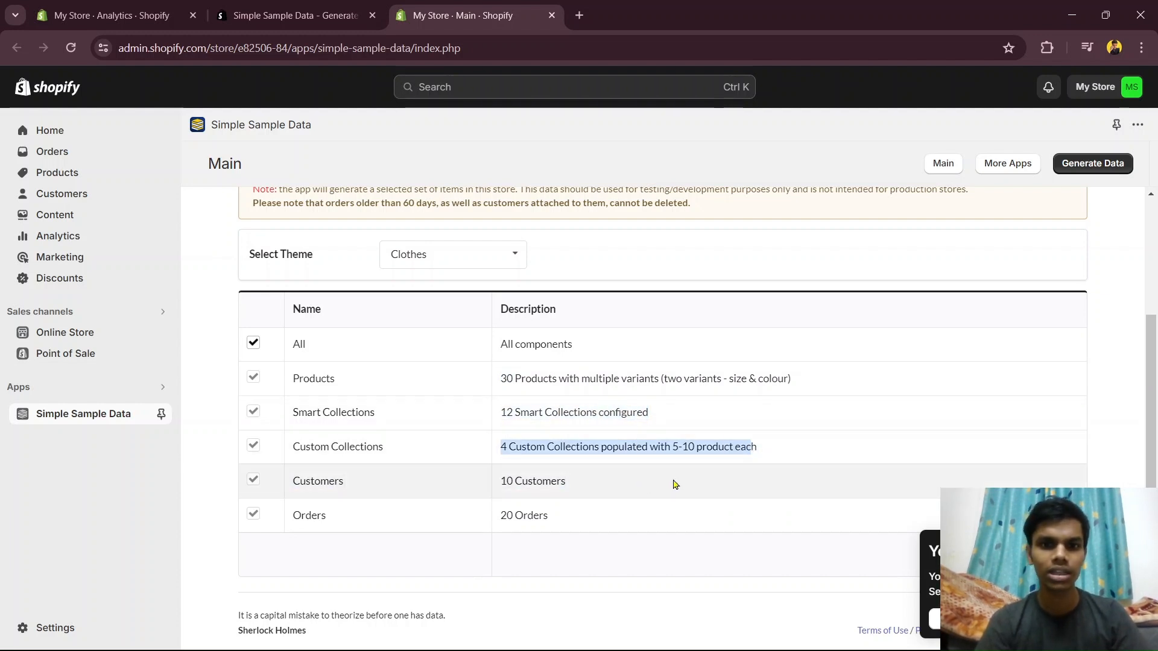
pyautogui.moveTo(566, 480); pyautogui.dragTo(499, 480)
pyautogui.moveTo(567, 512); pyautogui.dragTo(491, 517)
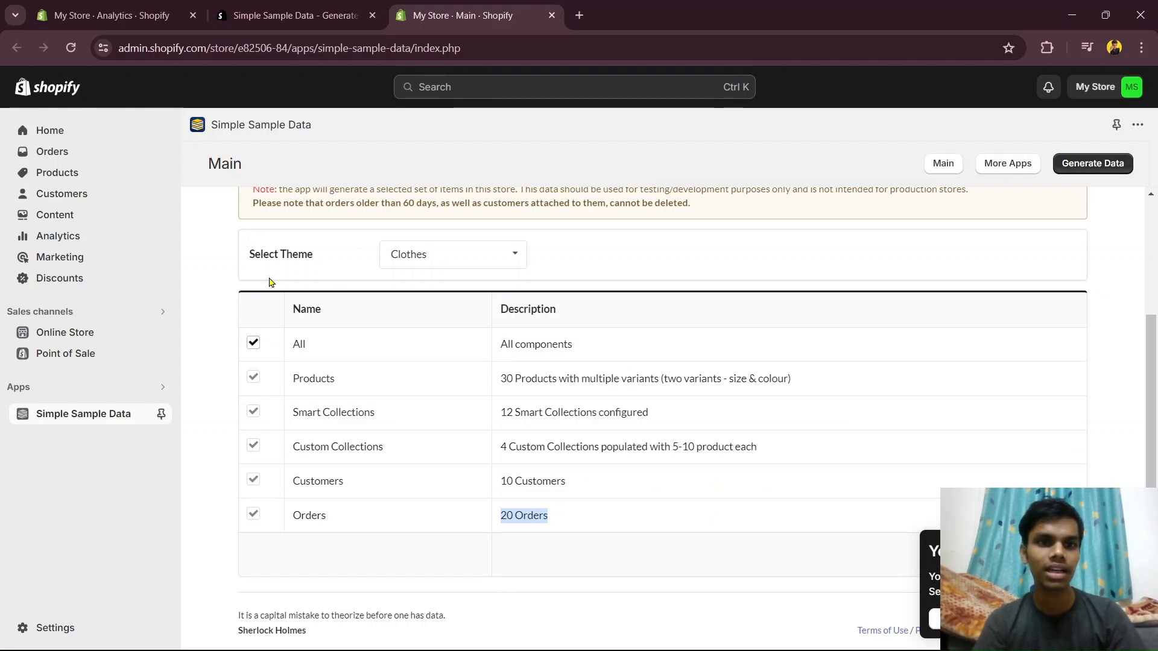
# Step: Review the available themes, keep Clothes, and generate the dummy data for all selected components
pyautogui.scroll(1, 270, 296)
pyautogui.click(419, 323)
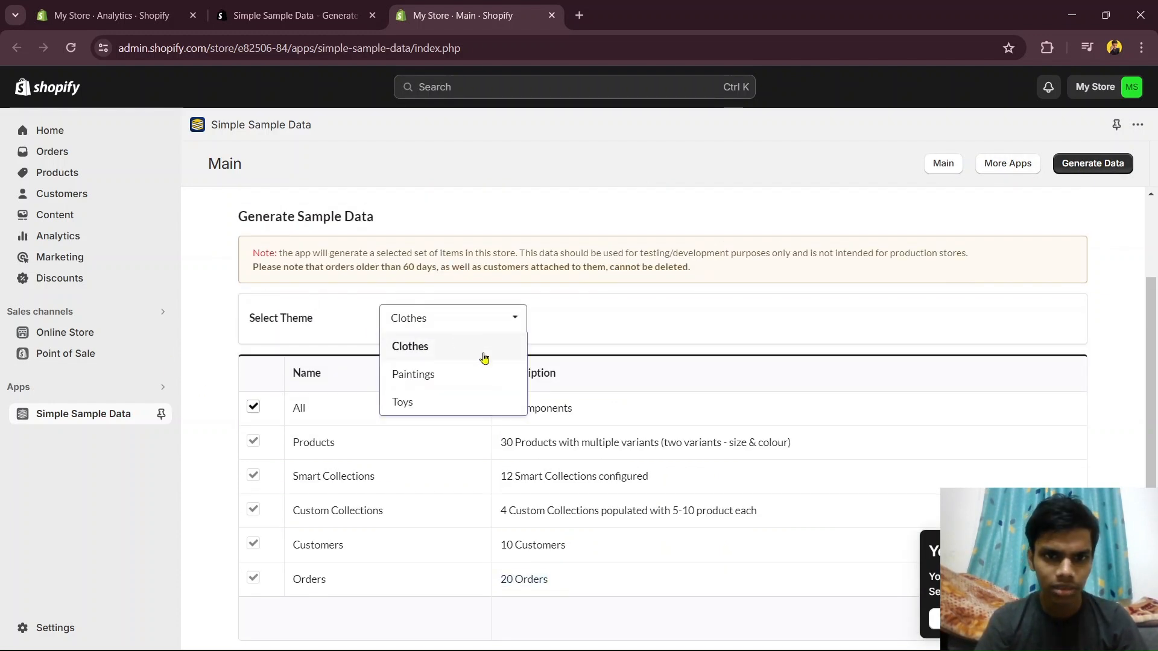
pyautogui.click(505, 321)
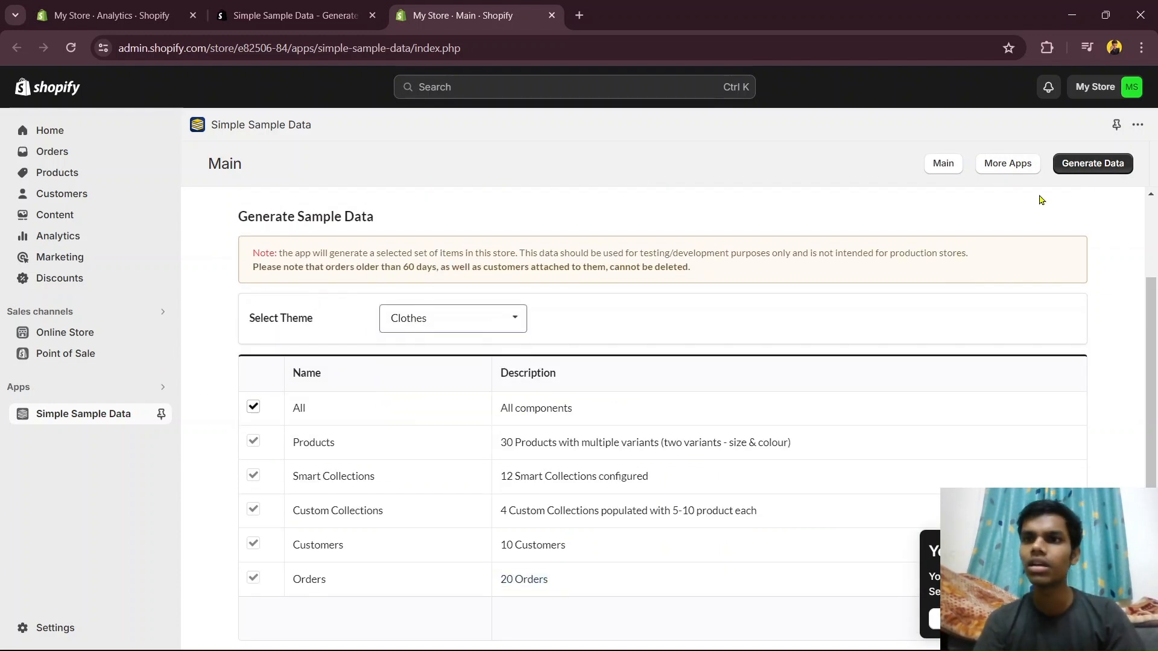
pyautogui.click(454, 323)
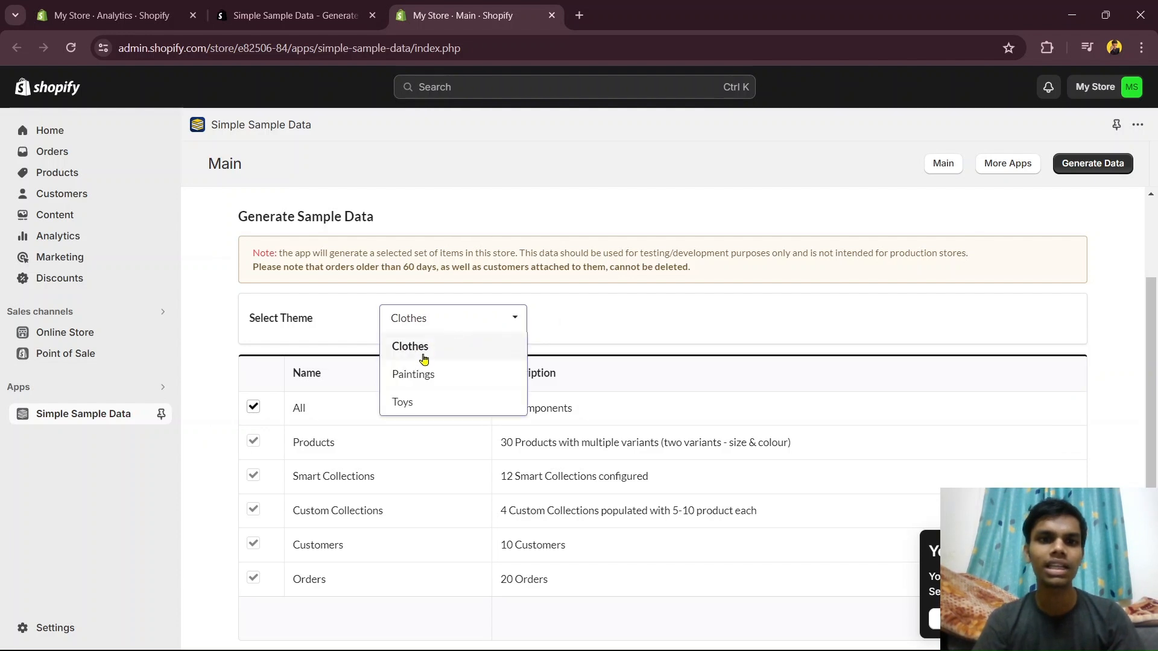
pyautogui.click(457, 324)
pyautogui.click(1107, 161)
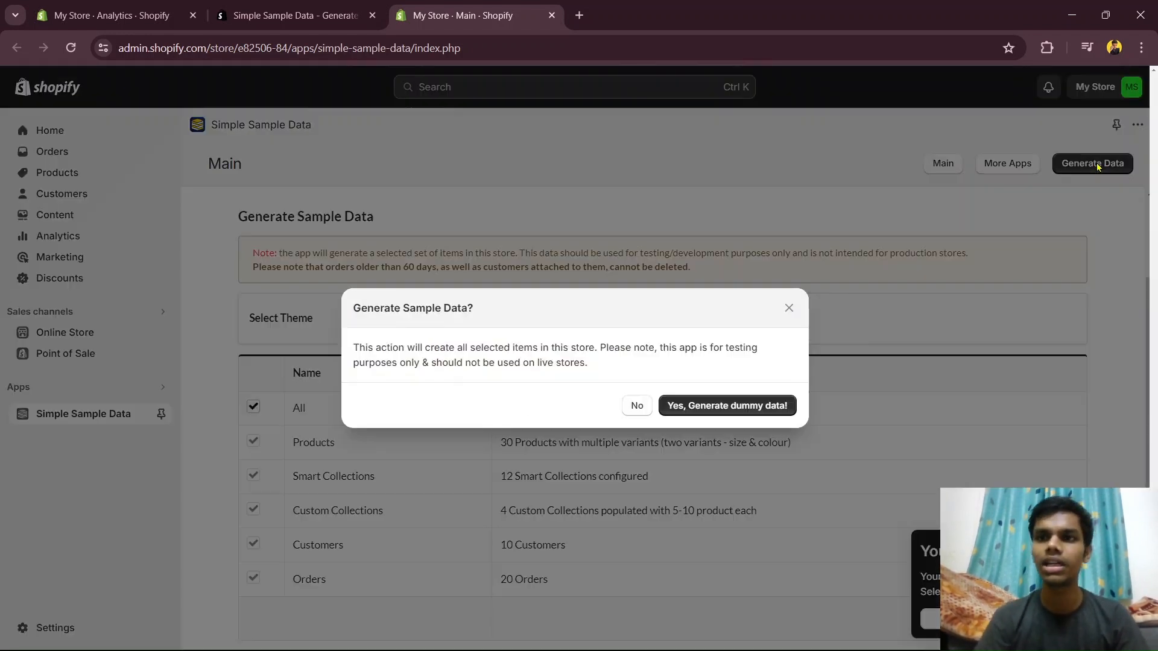
pyautogui.click(700, 409)
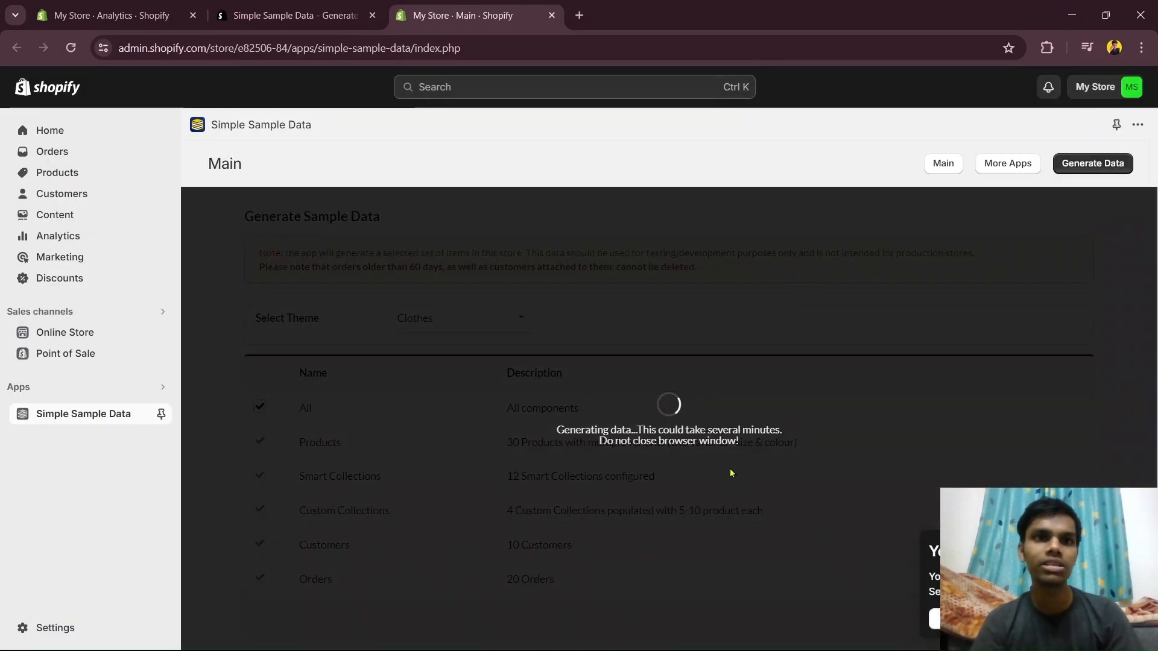
# Step: Open the Fivetran login page in a new browser tab and reload it
pyautogui.click(579, 15)
pyautogui.write('fivetran')
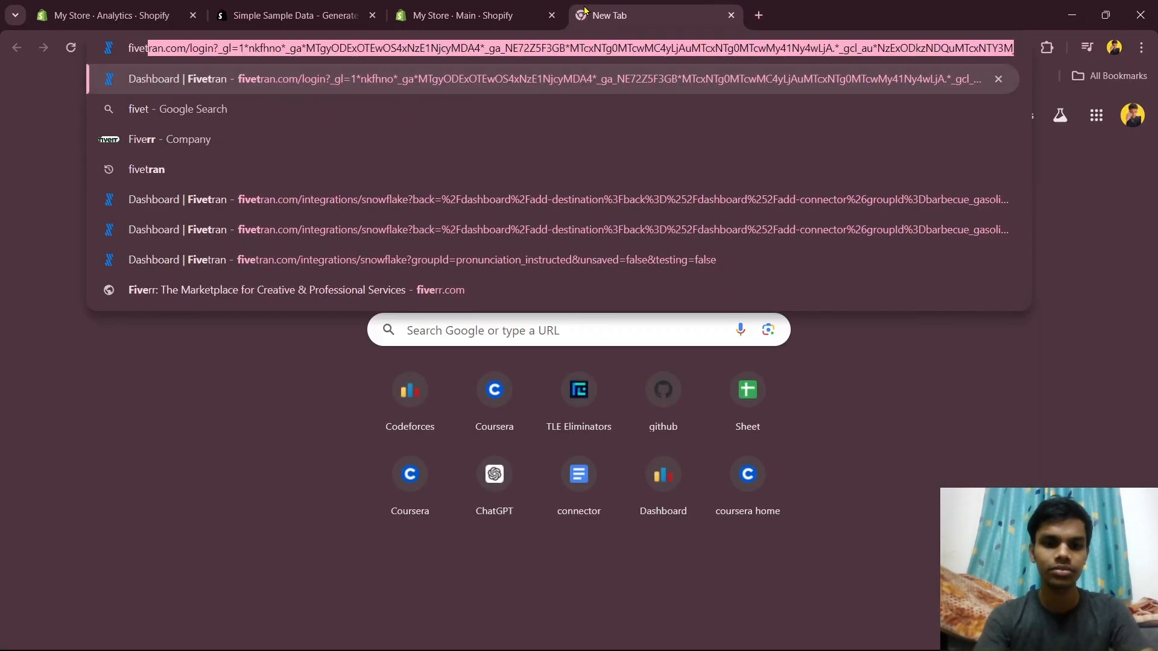
pyautogui.press('Return')
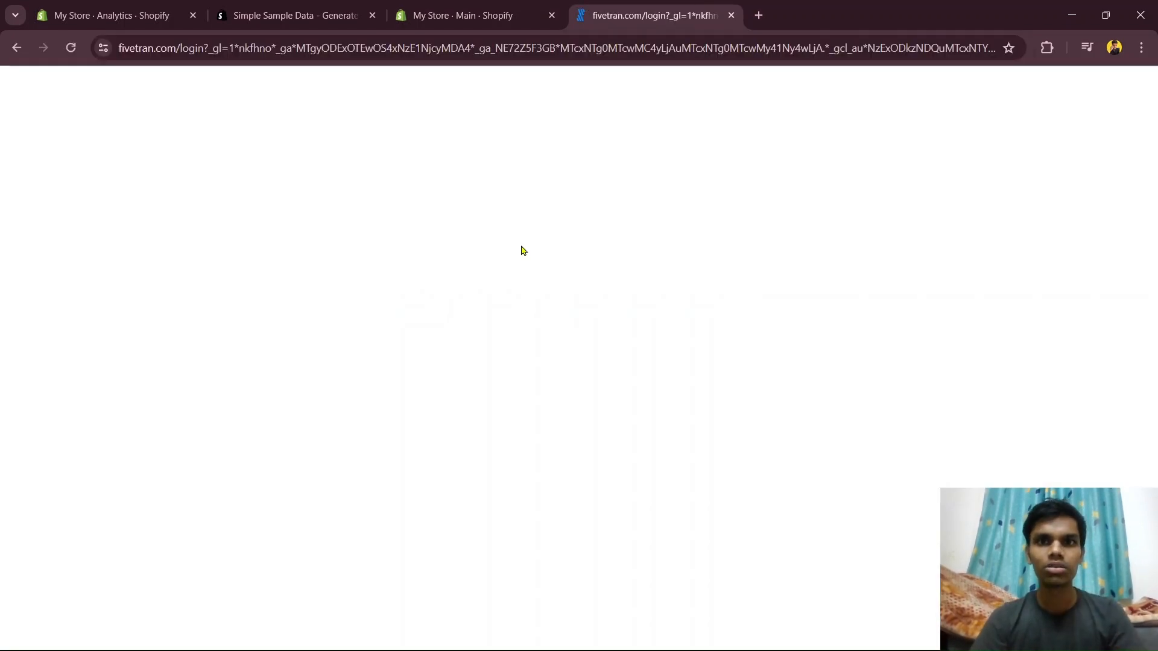
pyautogui.click(70, 48)
# Step: Open the suggested Fivetran Snowflake integration page in another new browser tab
pyautogui.click(759, 15)
pyautogui.write('fi')
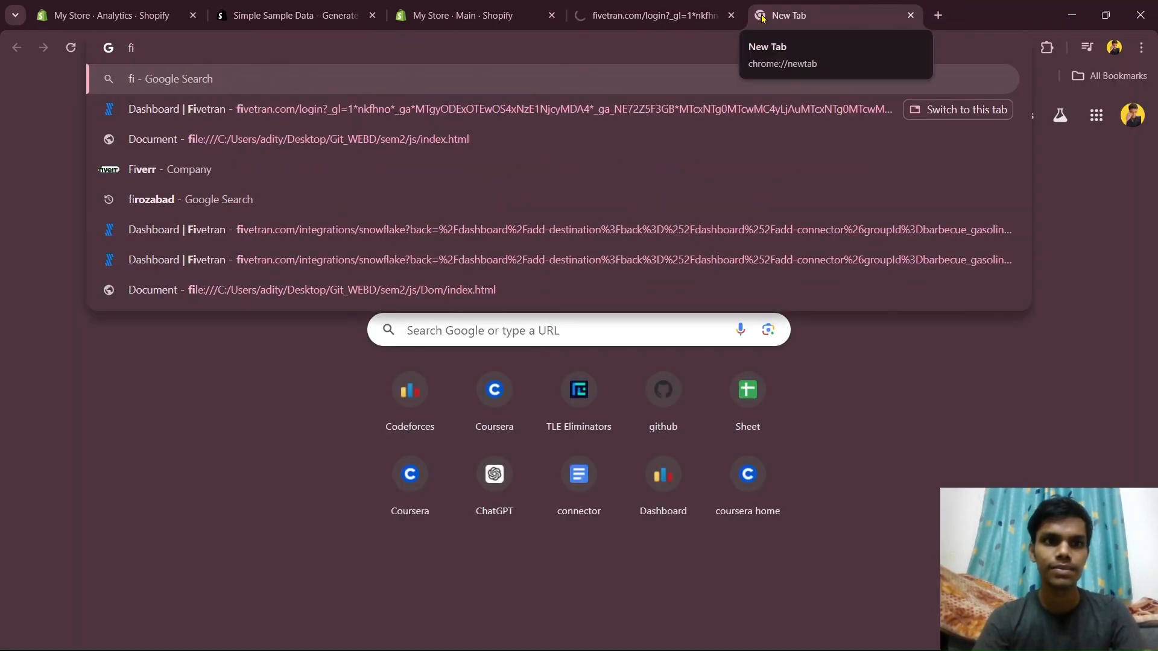
pyautogui.click(279, 236)
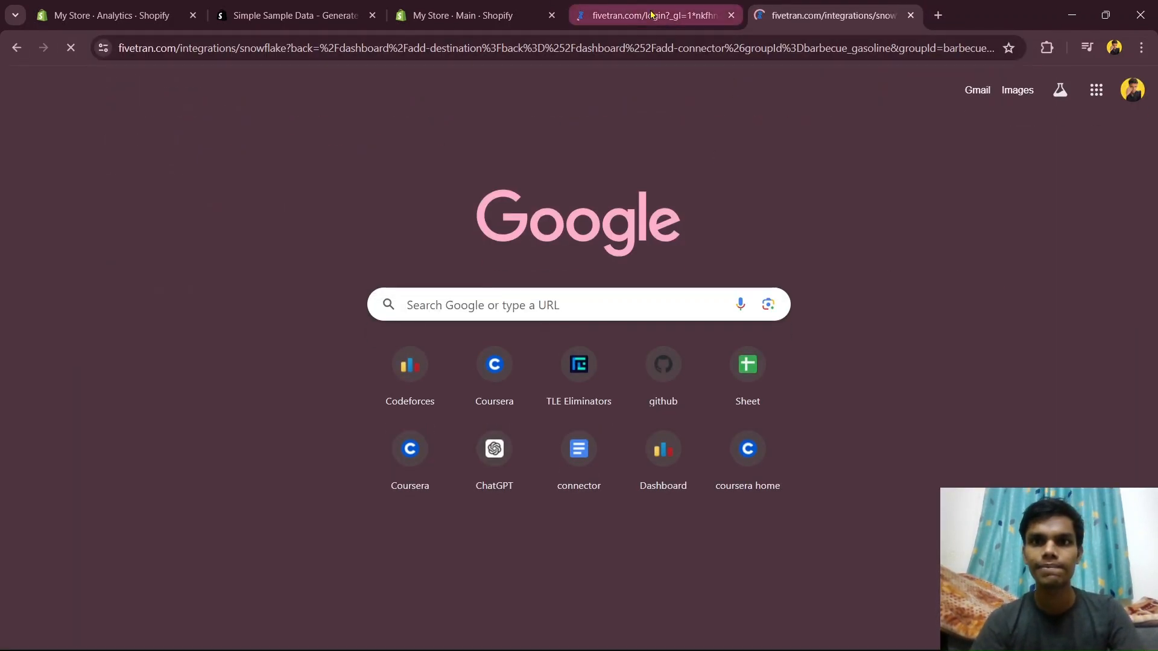
# Step: Sign in to Fivetran with the existing Google account and close the extra Fivetran tab
pyautogui.click(650, 12)
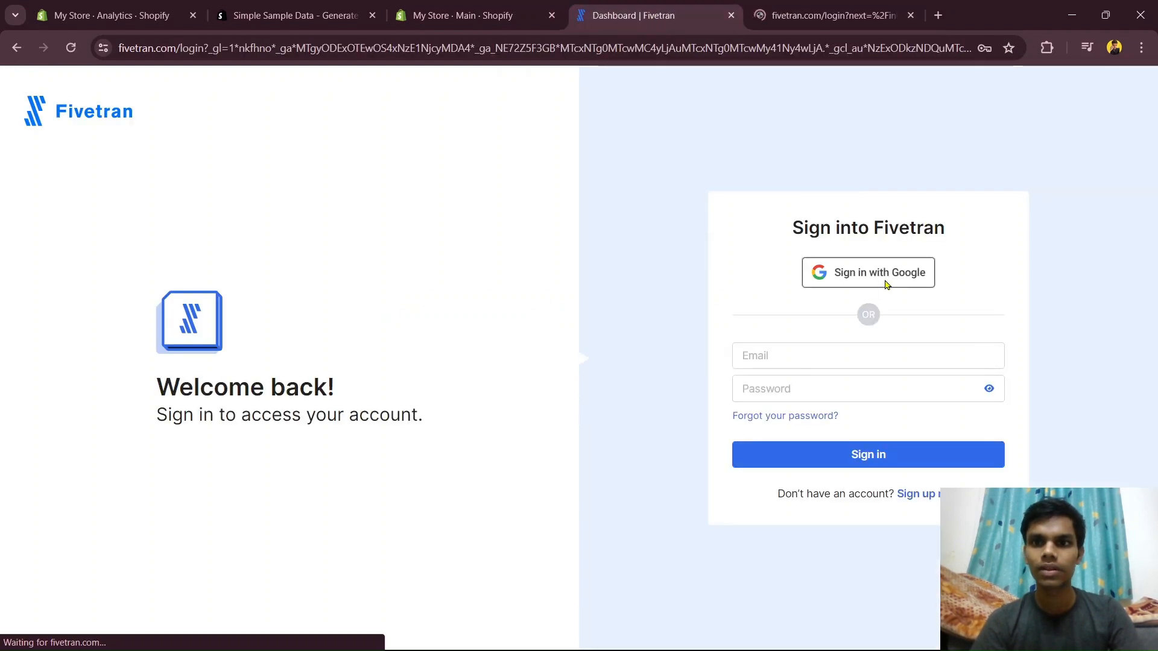
pyautogui.click(886, 284)
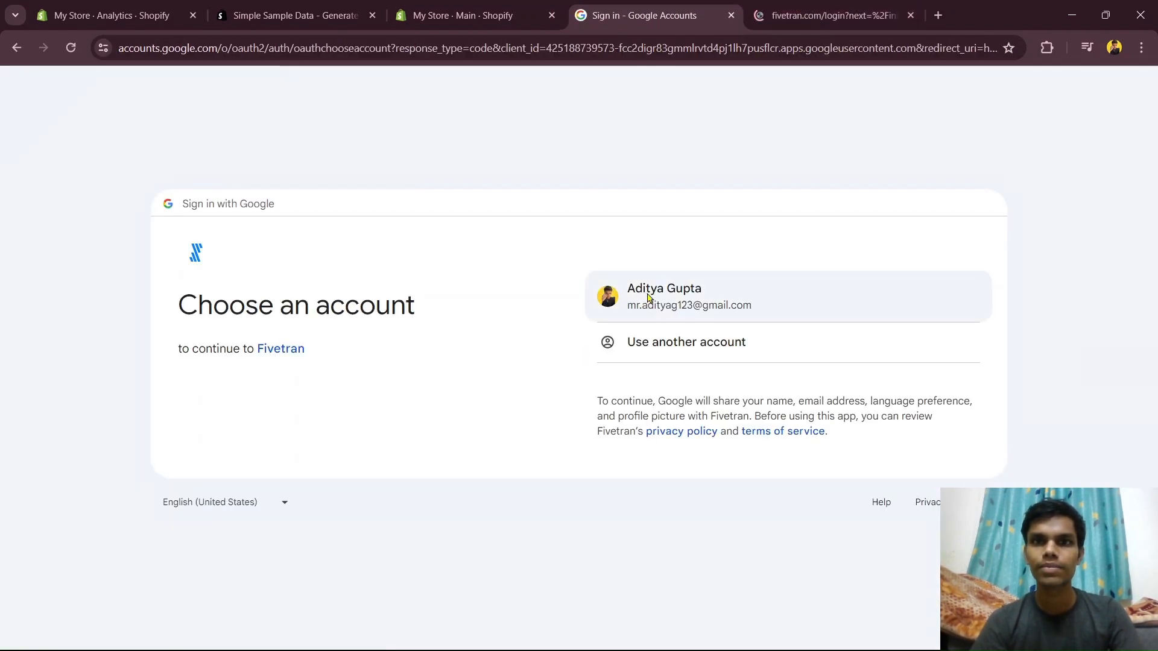
pyautogui.click(647, 298)
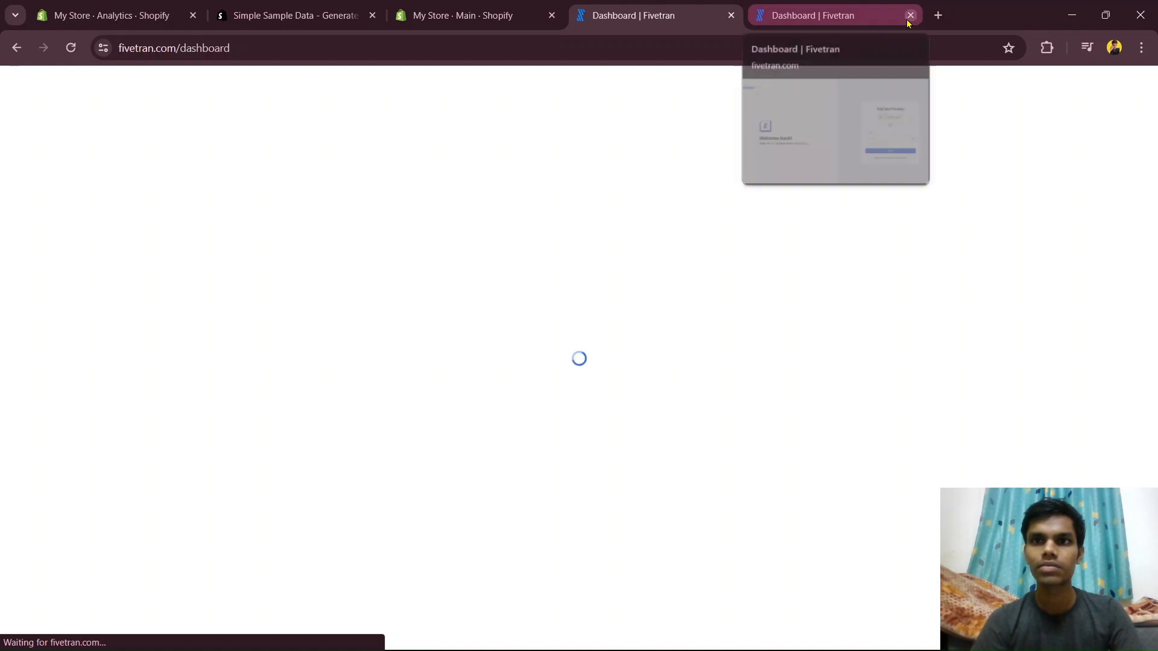
pyautogui.click(909, 16)
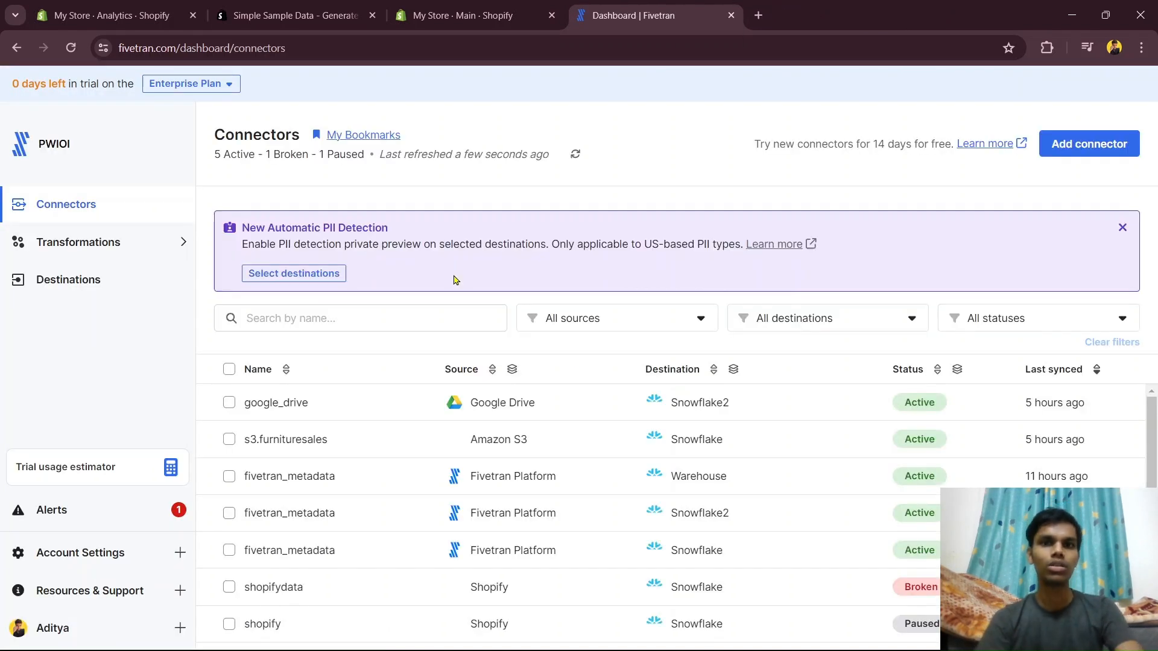
# Step: Add a new Fivetran destination named SnowflakeShopifyConnector
pyautogui.click(71, 285)
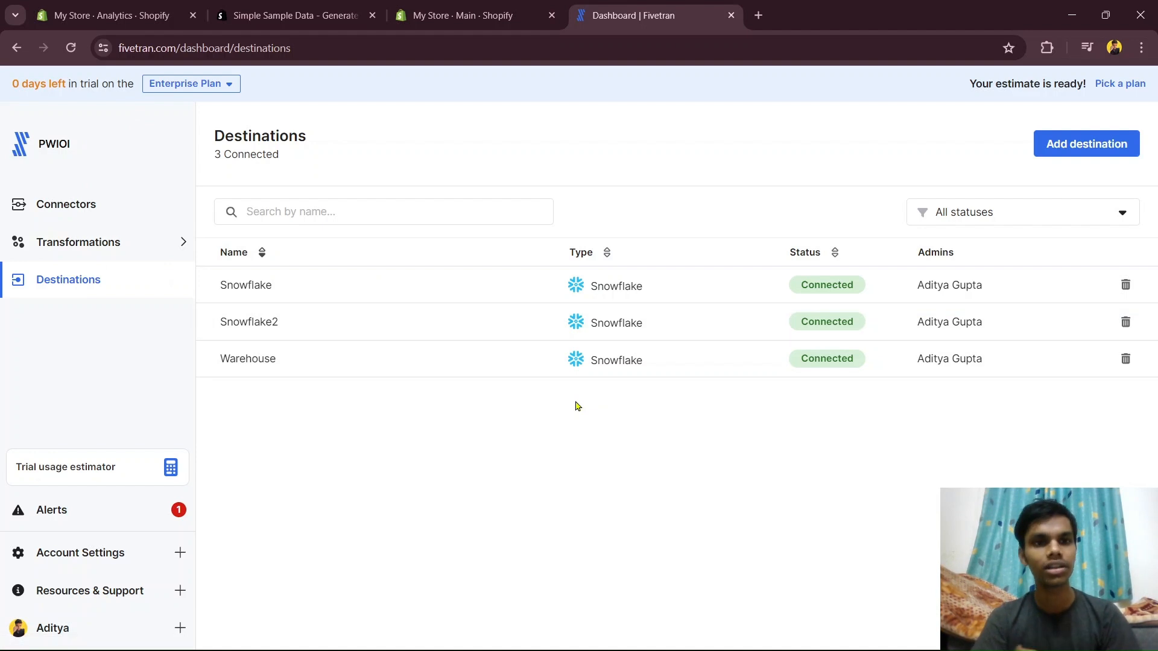
pyautogui.click(1063, 144)
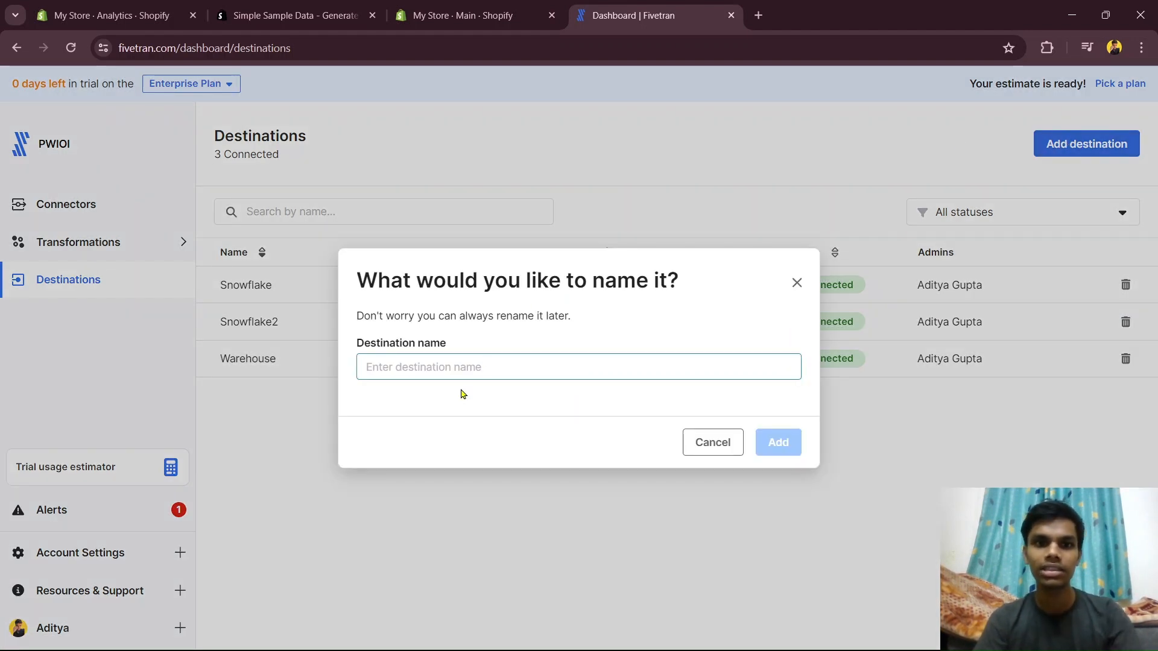
pyautogui.write('SnowflakeShopifyConnector')
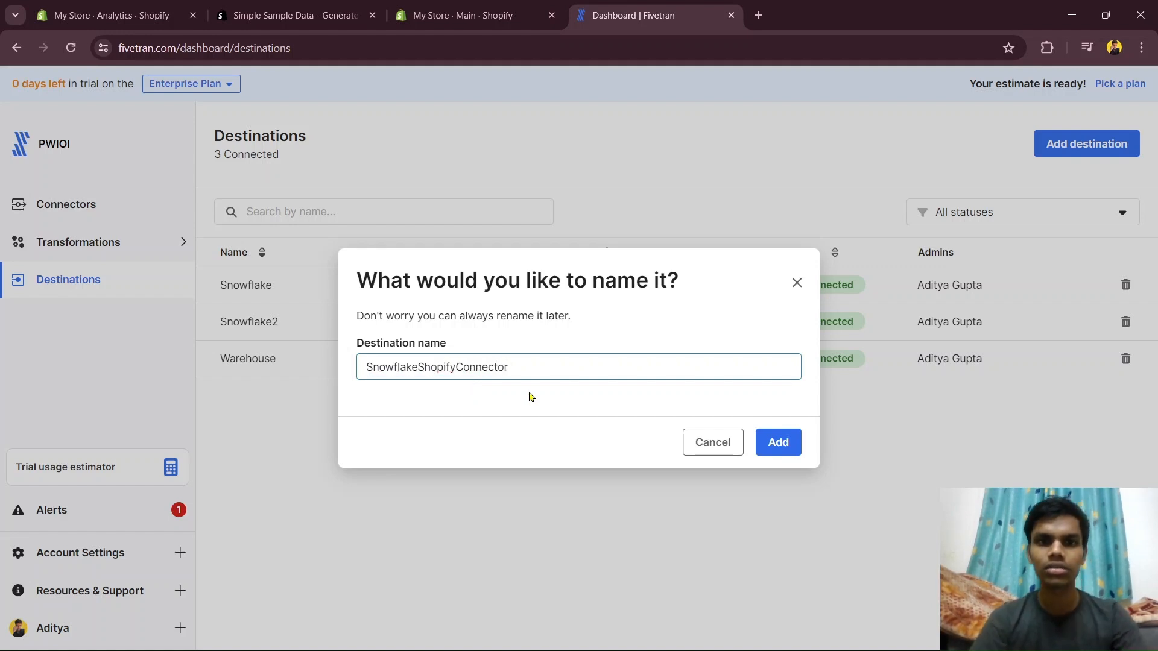
pyautogui.click(778, 442)
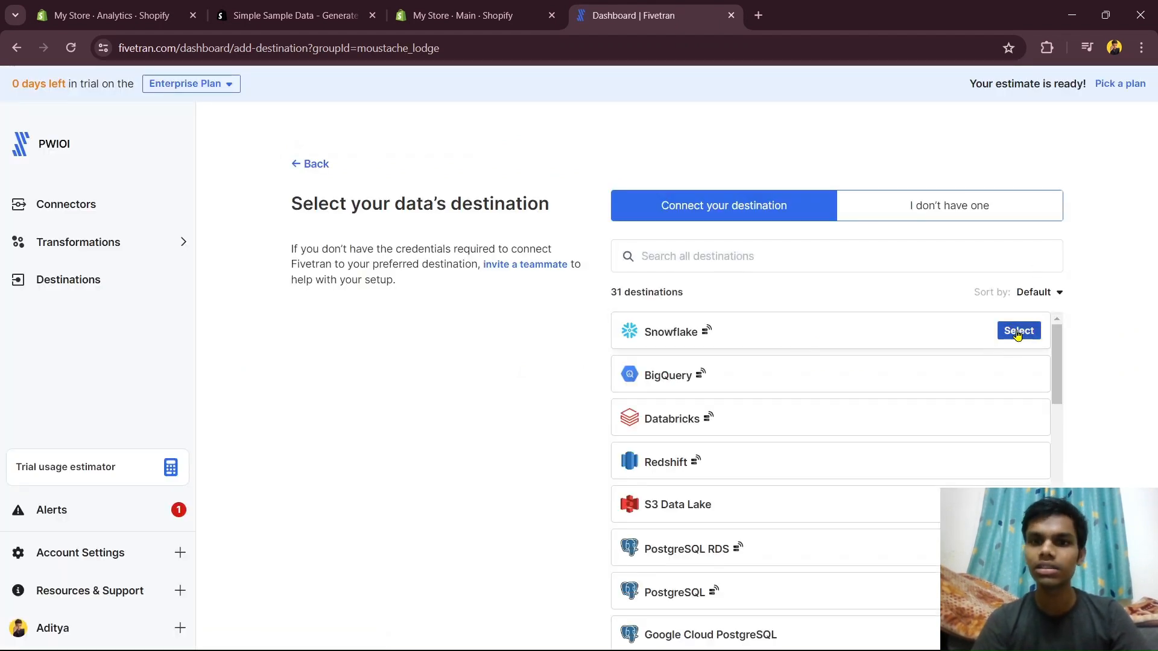
# Step: Look through the available destination types and choose Snowflake for the new destination
pyautogui.scroll(-4, 718, 463)
pyautogui.scroll(4, 718, 519)
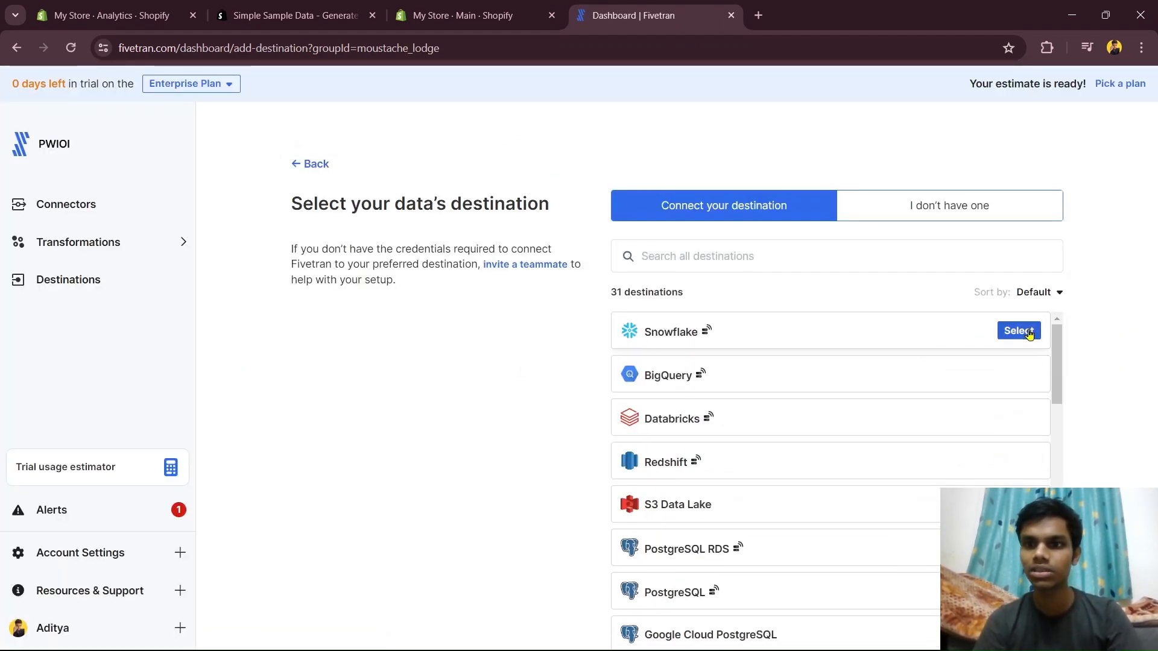
pyautogui.click(1018, 331)
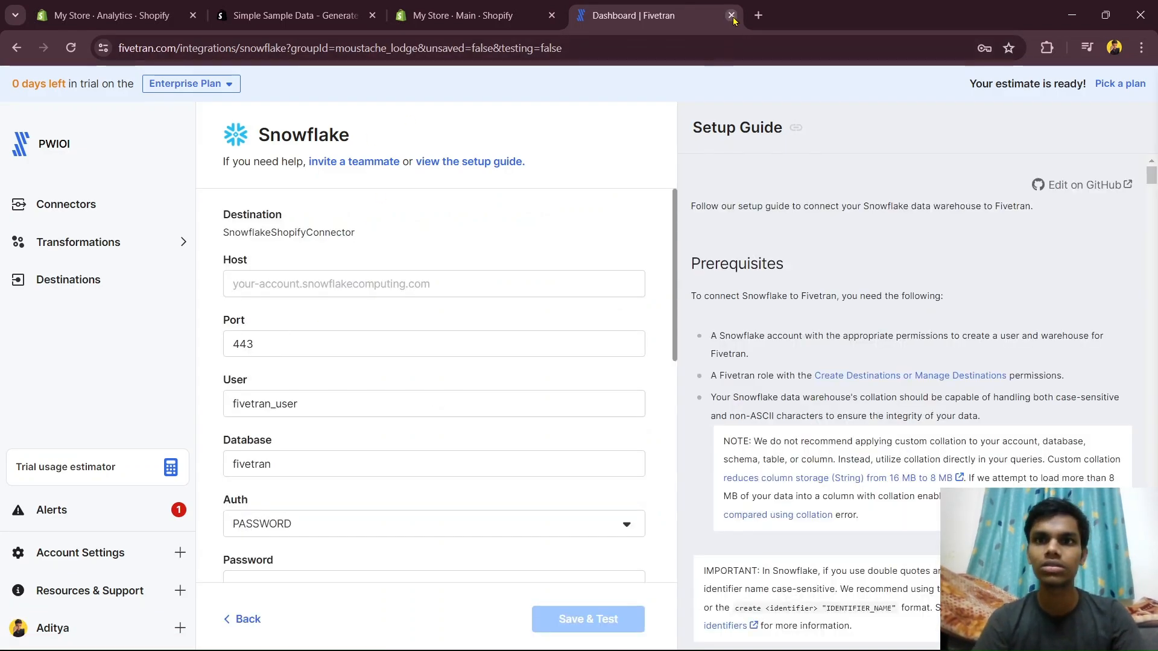
# Step: Open the Snowflake website in a new browser tab and go from its free trial form to signing in with an existing account
pyautogui.click(758, 17)
pyautogui.write('snow')
pyautogui.press('Return')
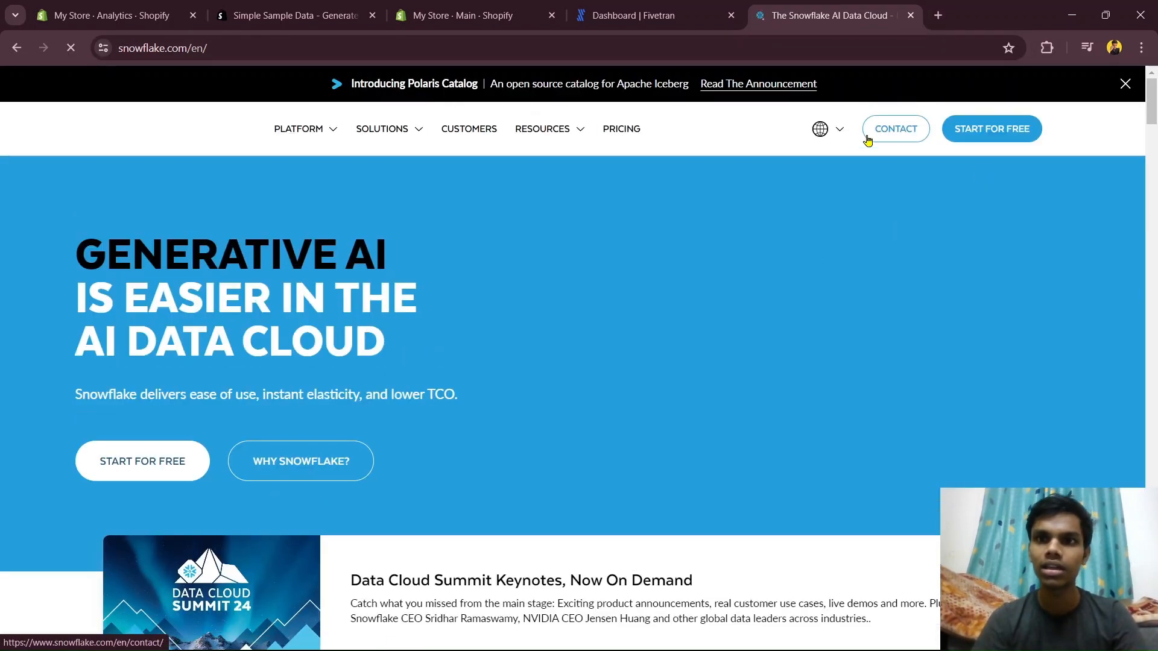
pyautogui.click(966, 129)
pyautogui.click(639, 15)
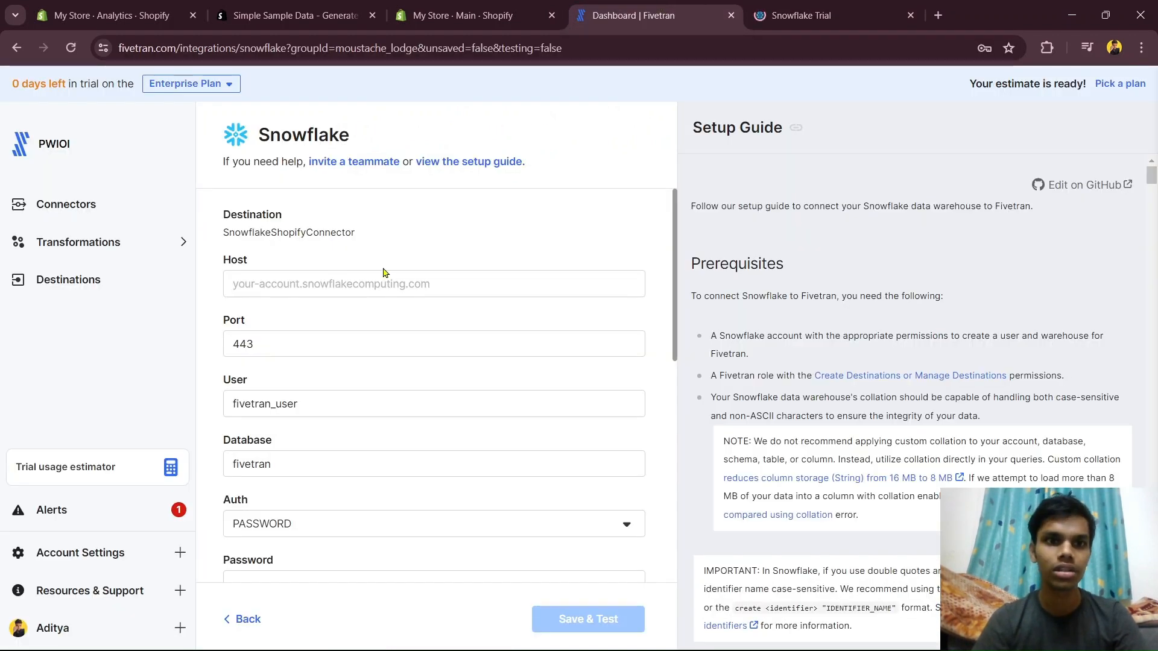
pyautogui.click(826, 7)
pyautogui.click(776, 430)
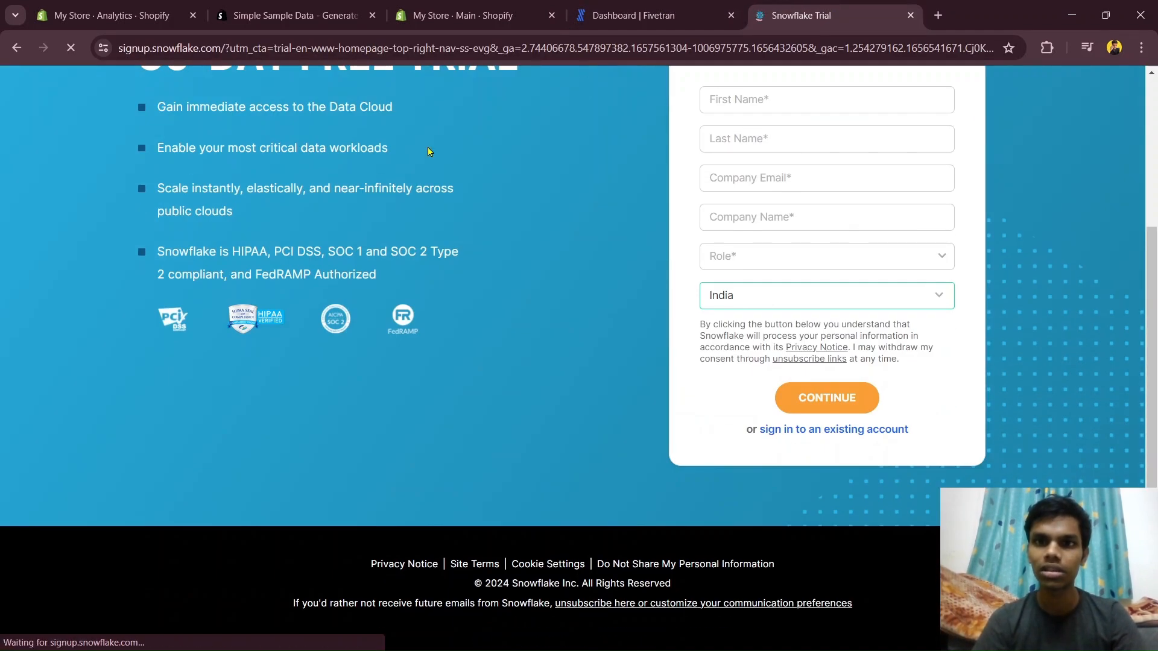
pyautogui.click(937, 15)
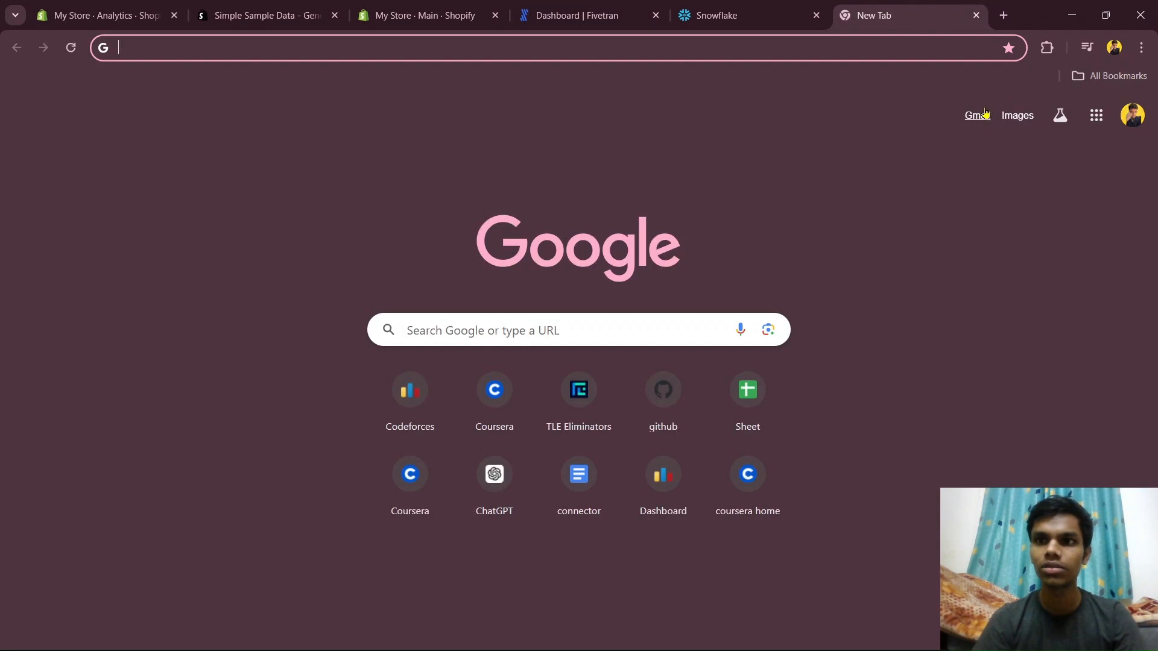
pyautogui.click(981, 113)
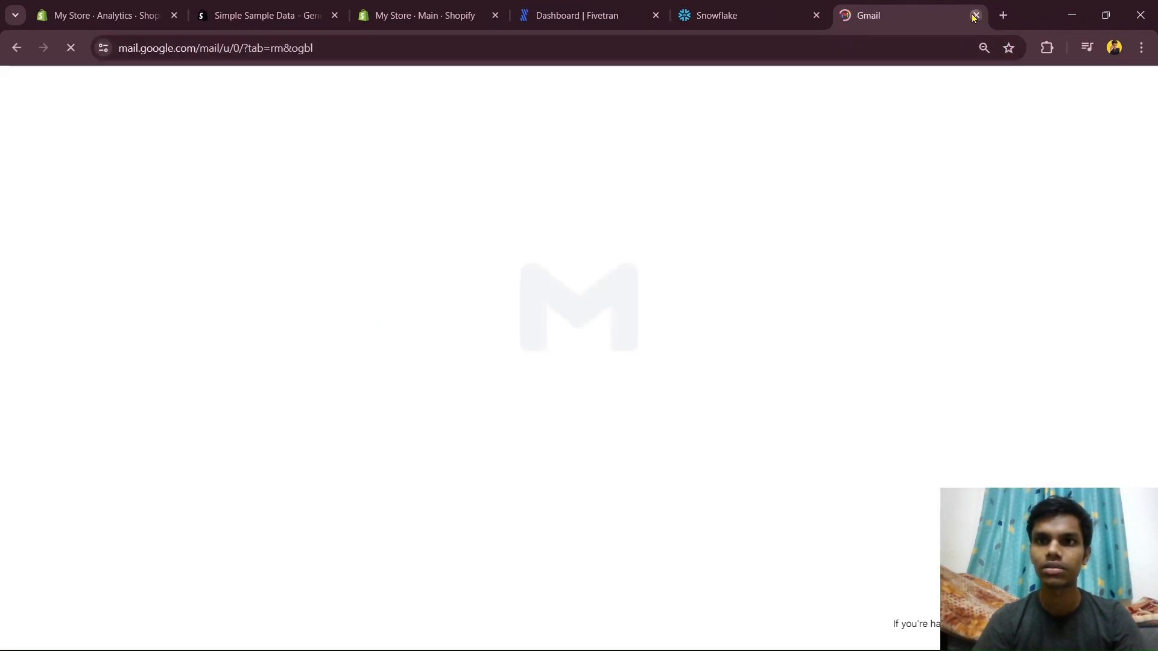
pyautogui.click(974, 15)
# Step: Continue to the existing Snowflake account's sign-in page and open the saved Snowflake notes in Notepad
pyautogui.click(561, 344)
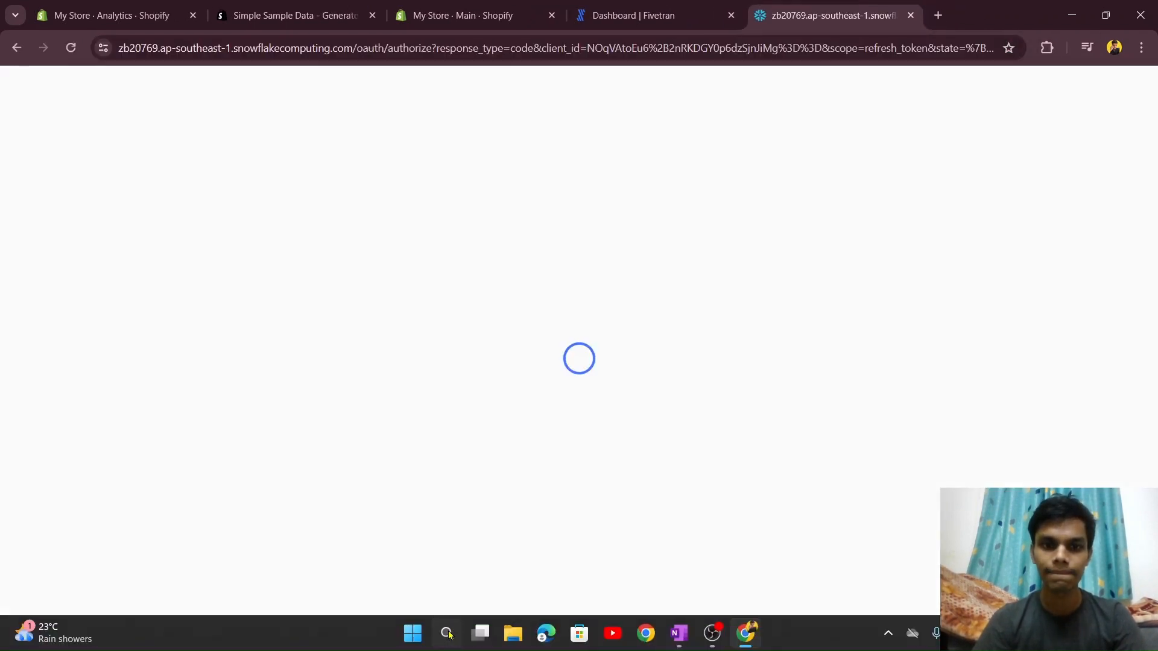
pyautogui.click(447, 633)
pyautogui.write('note')
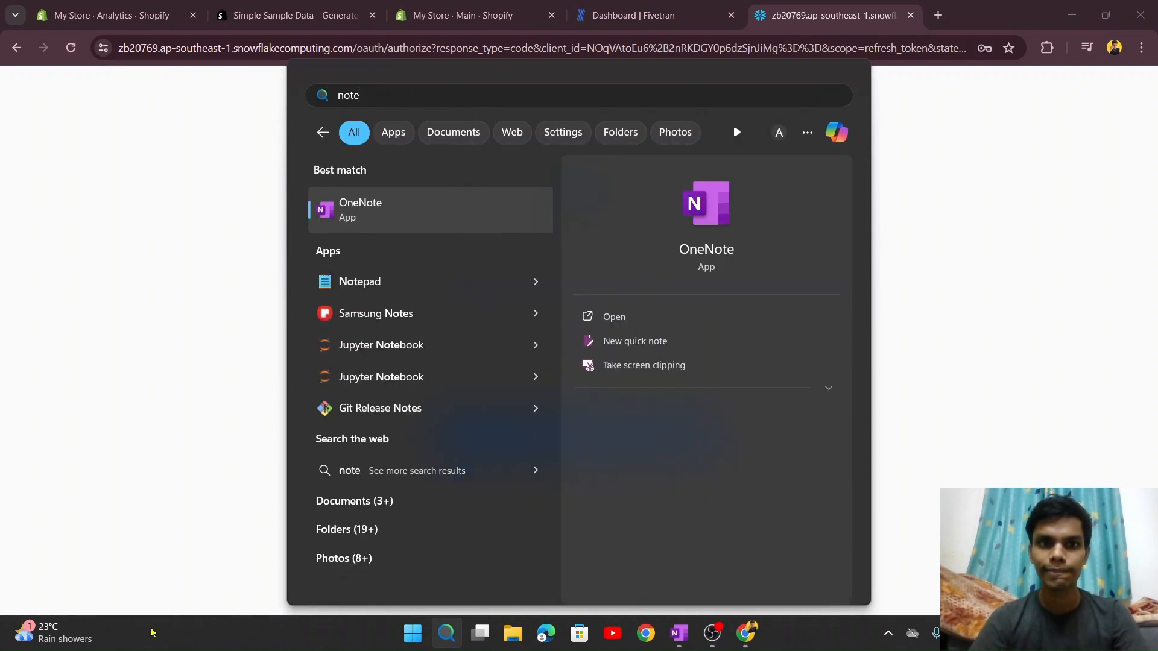
pyautogui.click(484, 282)
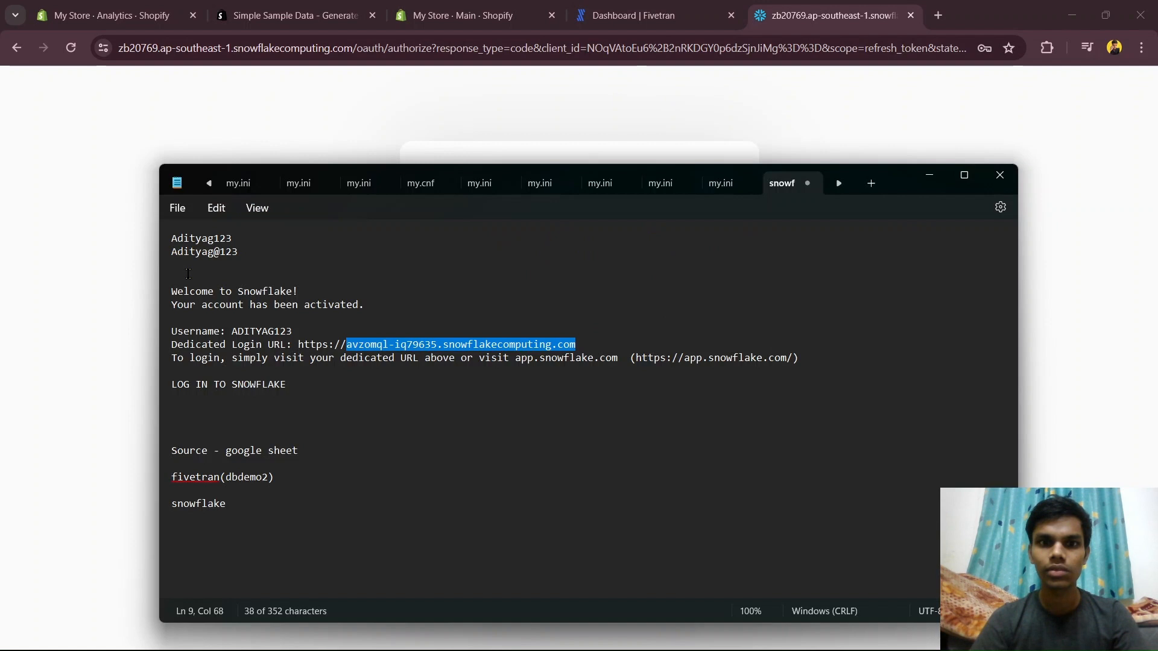
pyautogui.click(507, 306)
pyautogui.moveTo(308, 410); pyautogui.dragTo(155, 293)
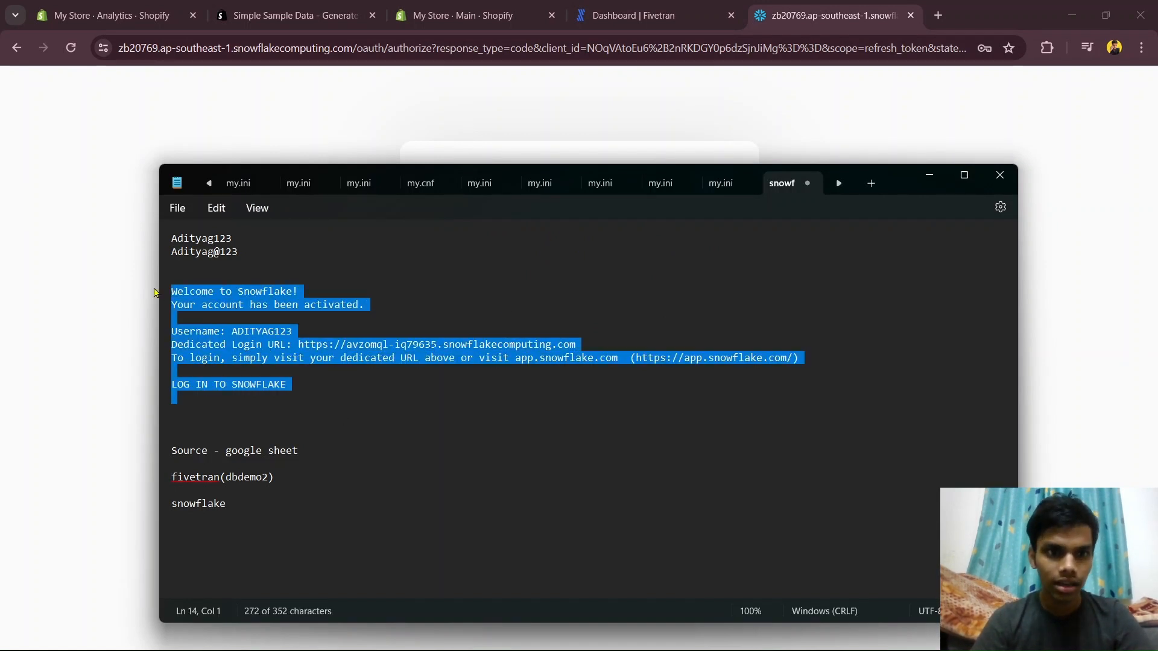
pyautogui.scroll(1, 551, 475)
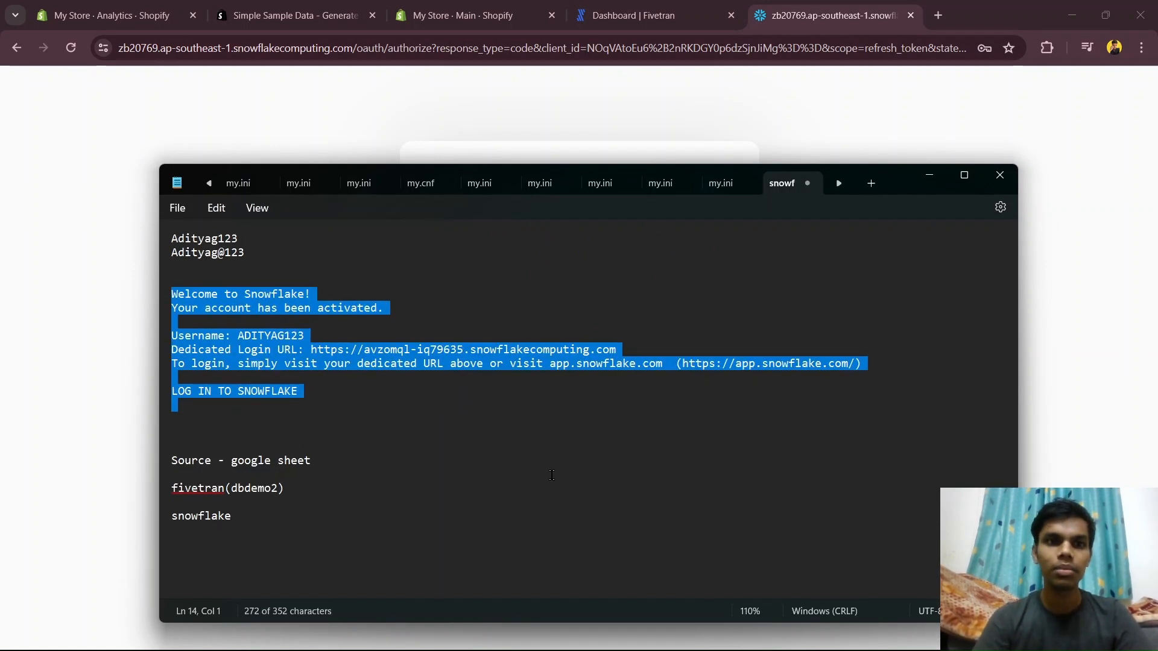
pyautogui.scroll(1, 551, 475)
pyautogui.click(324, 428)
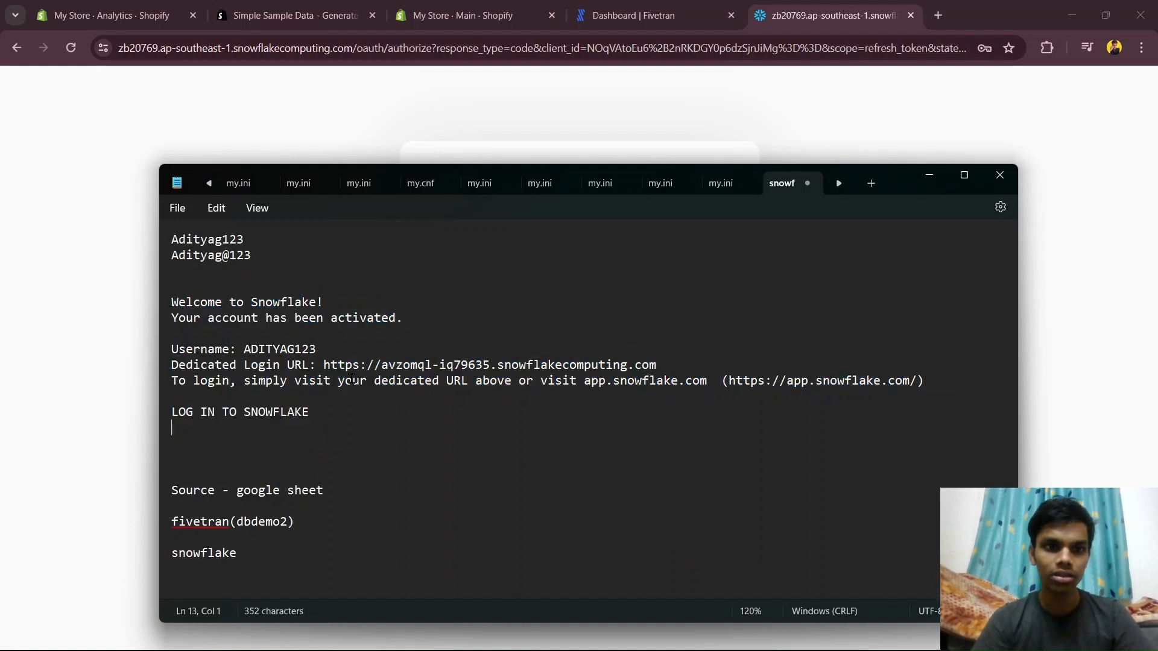
pyautogui.moveTo(386, 369); pyautogui.dragTo(651, 367)
pyautogui.hotkey('ctrl', 'c')
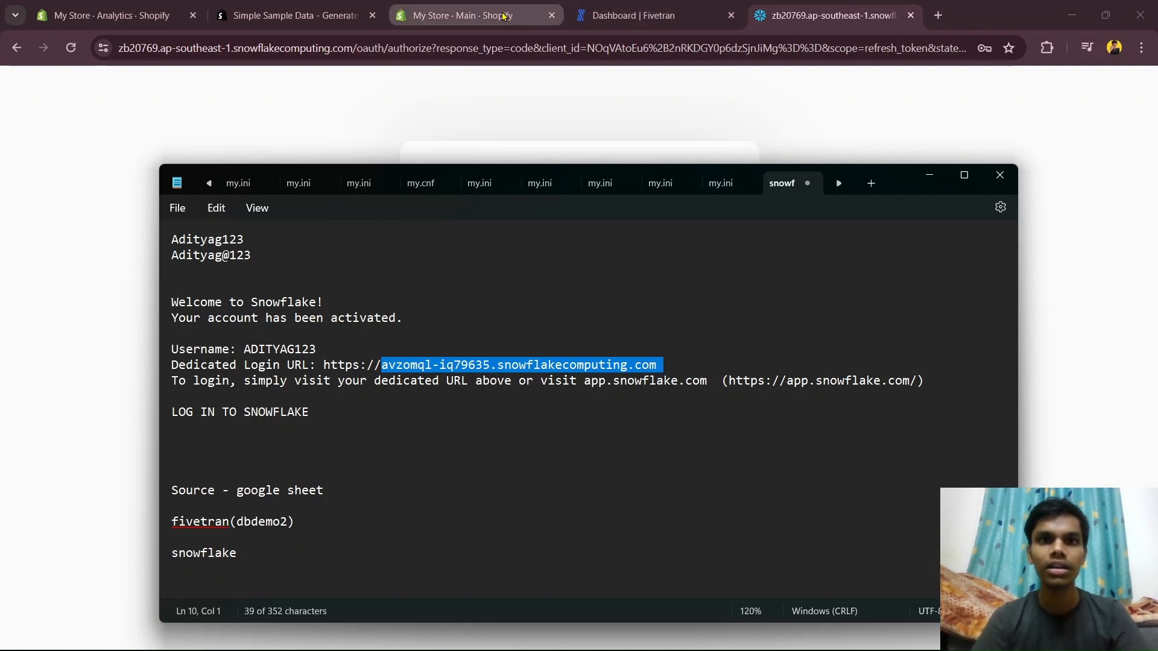
pyautogui.click(633, 15)
pyautogui.click(335, 284)
pyautogui.hotkey('ctrl', 'v')
# Step: Sign in to Snowflake by filling in the saved username and account password
pyautogui.click(832, 15)
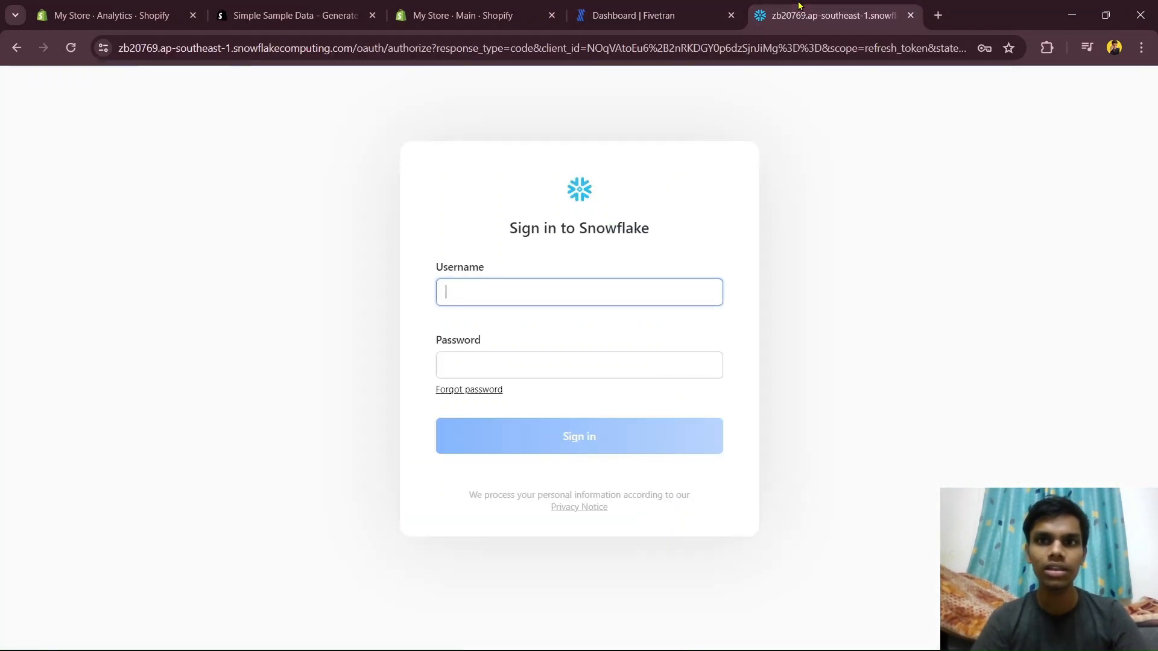
pyautogui.click(572, 296)
pyautogui.click(596, 330)
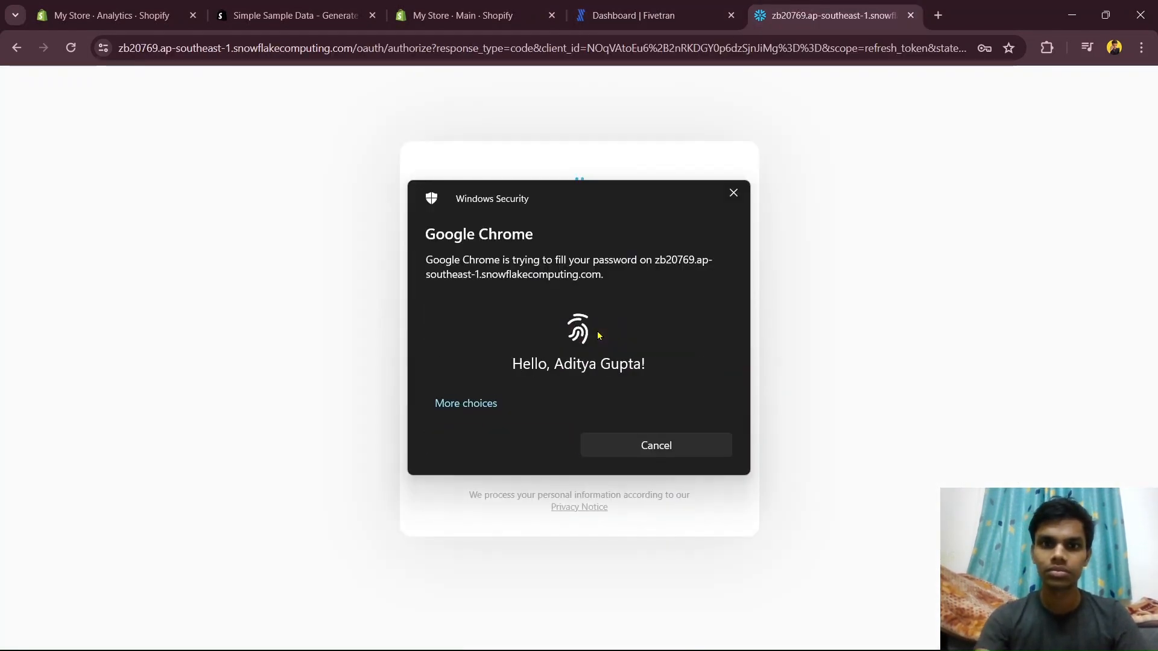
pyautogui.click(572, 441)
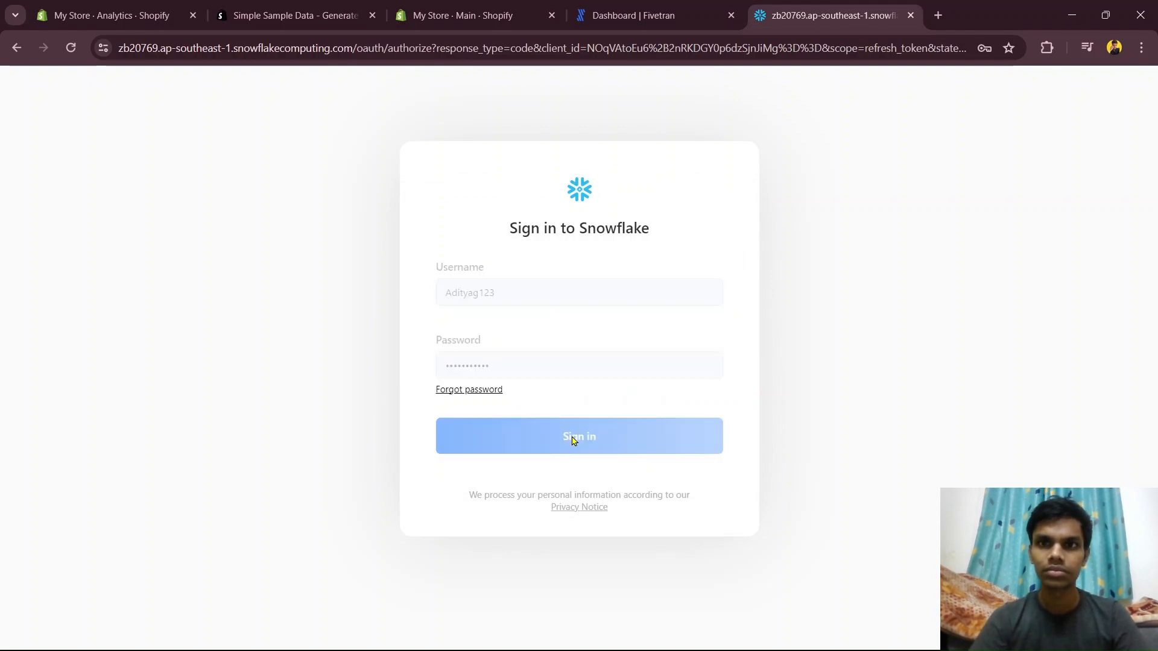
# Step: Replace the Fivetran destination's default User value with the Snowflake username copied from the Notepad notes
pyautogui.scroll(-1, 365, 331)
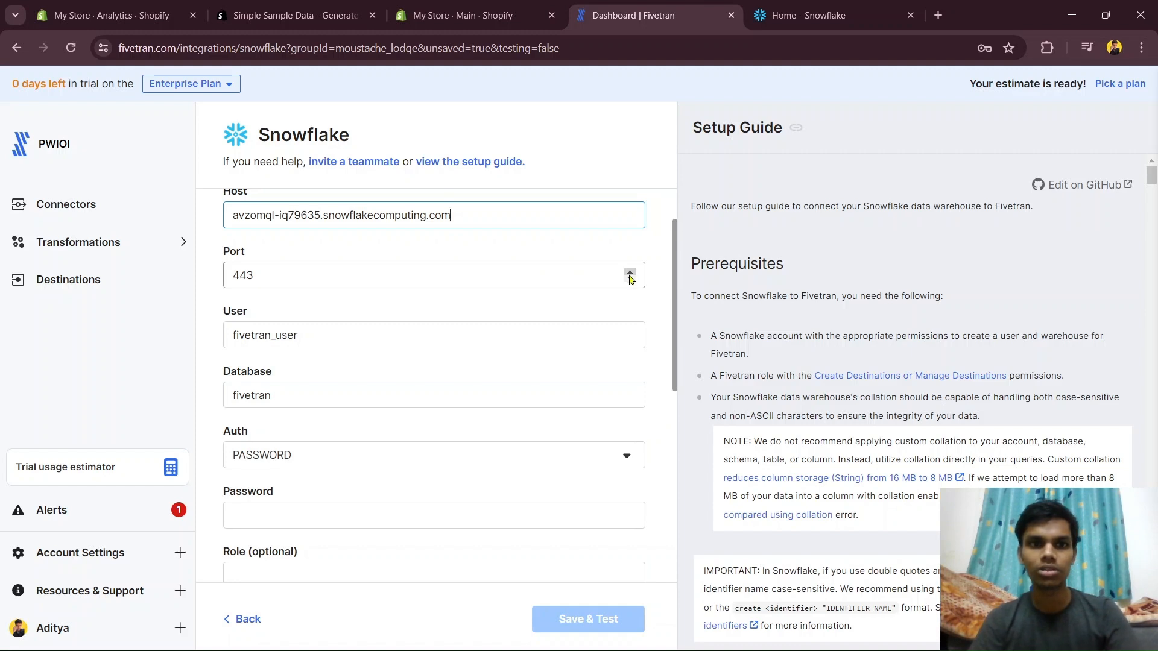
pyautogui.doubleClick(338, 342)
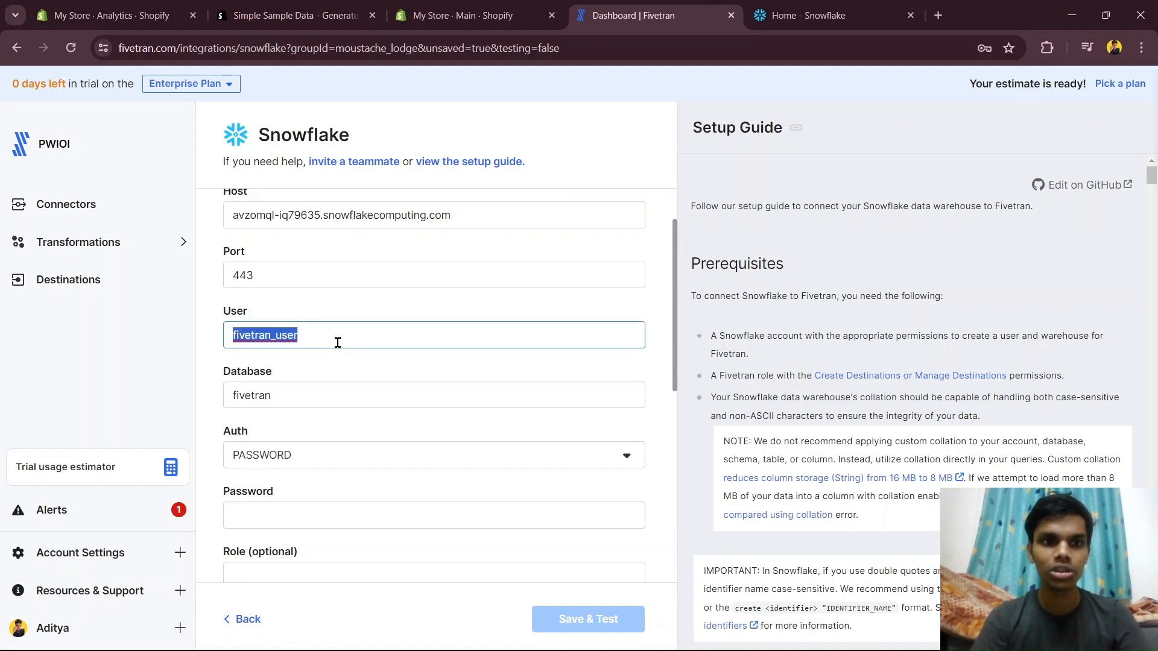
pyautogui.press('BackSpace')
pyautogui.hotkey('alt', 'Tab')
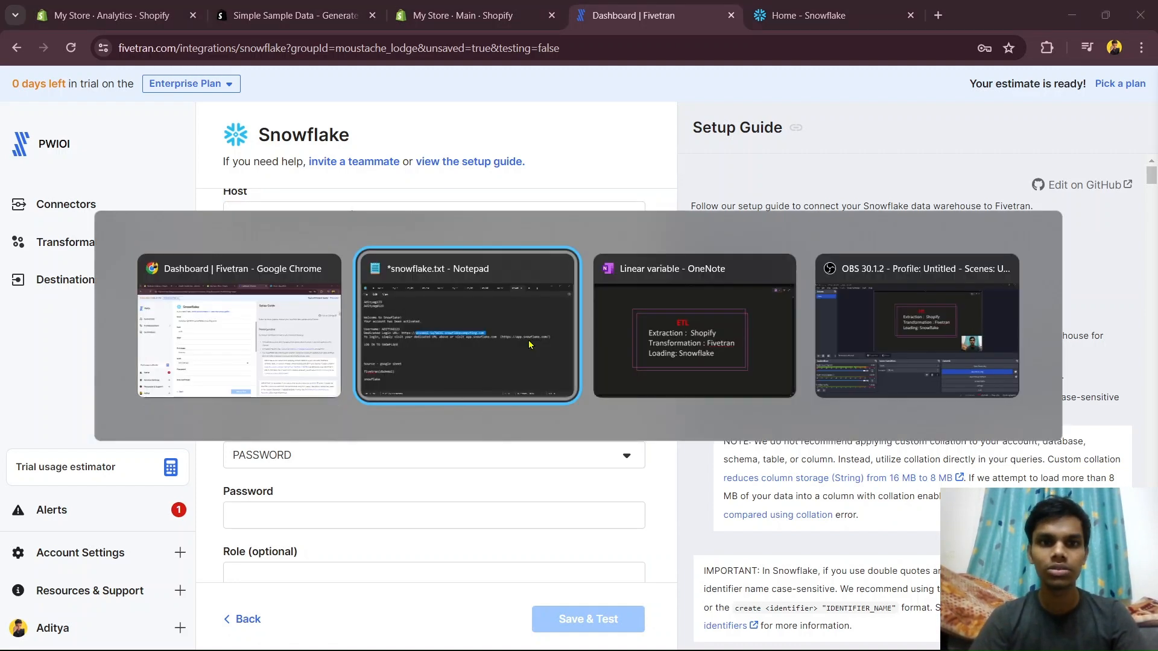
pyautogui.moveTo(254, 238); pyautogui.dragTo(123, 235)
pyautogui.hotkey('ctrl', 'c')
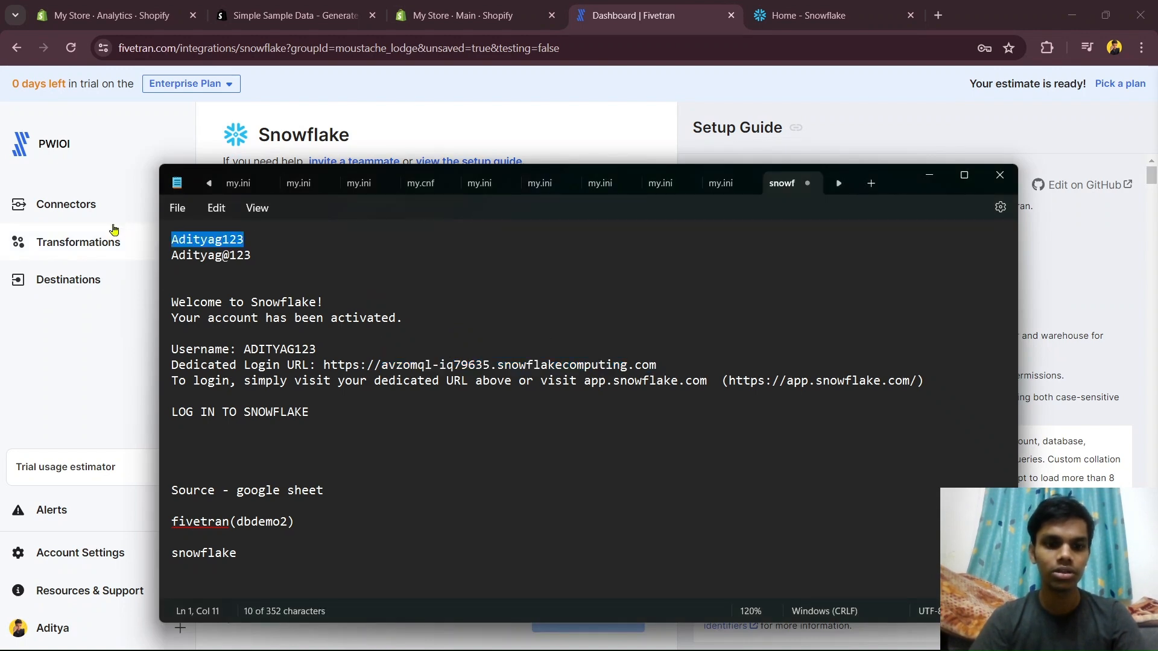
pyautogui.hotkey('alt', 'Tab')
pyautogui.click(287, 333)
pyautogui.hotkey('ctrl', 'v')
# Step: Create a new Snowflake database named ShopifyExtraction and copy its name for the Fivetran destination's Database field
pyautogui.click(353, 403)
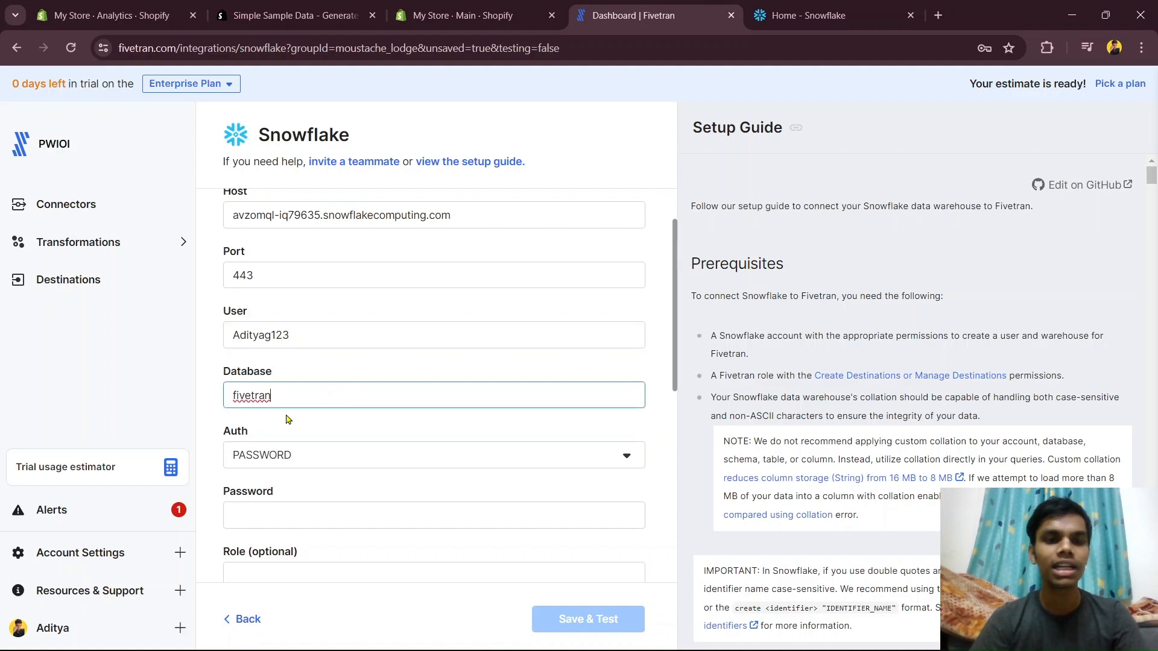
pyautogui.hotkey('ctrl', 'Tab')
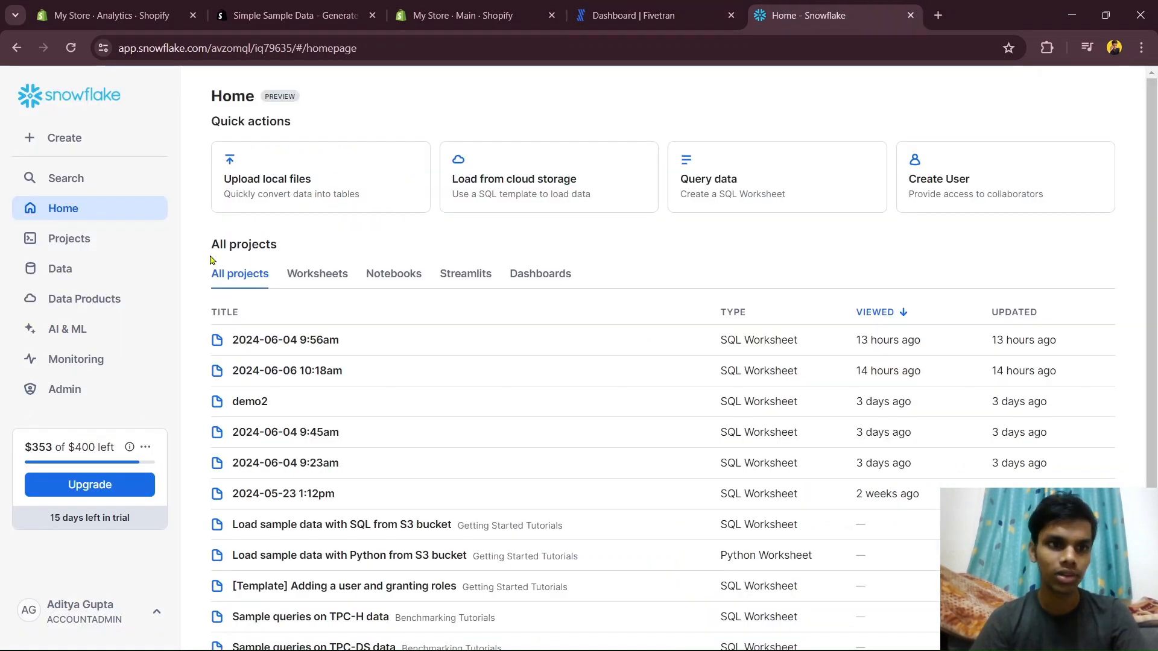
pyautogui.click(51, 270)
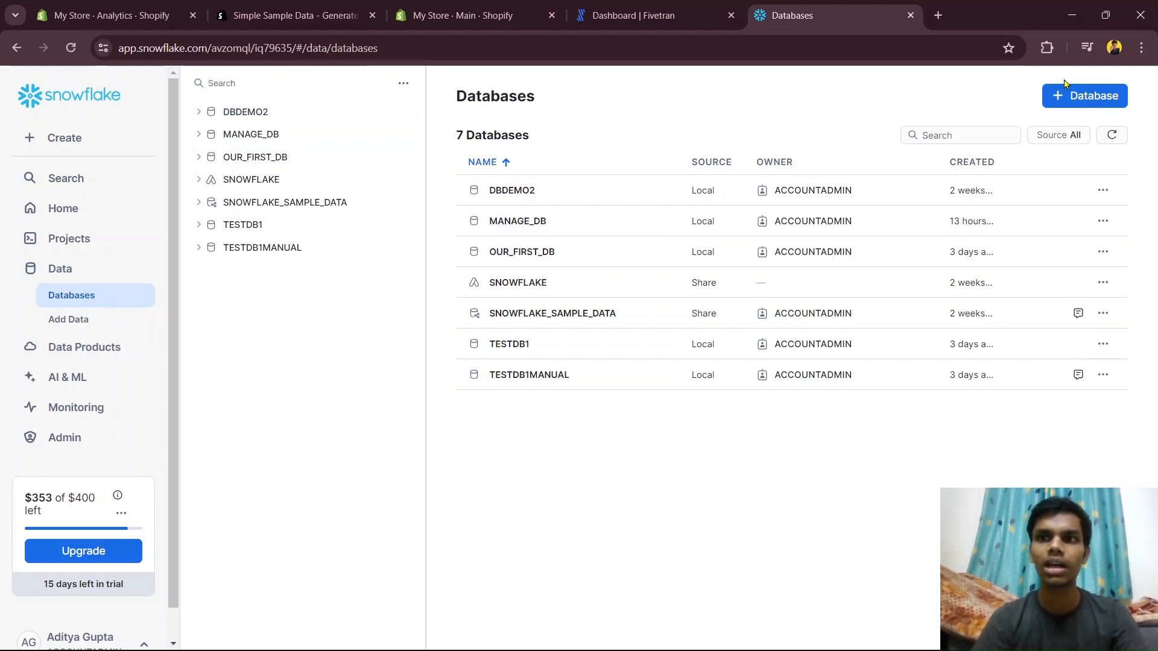
pyautogui.click(1084, 97)
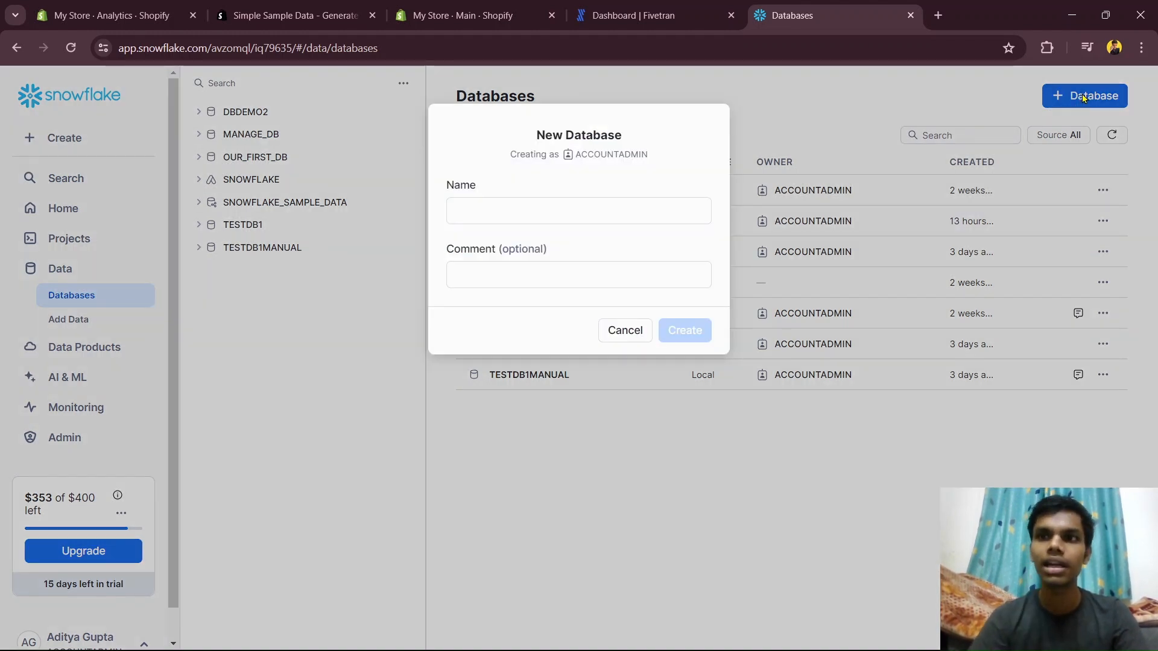
pyautogui.click(607, 211)
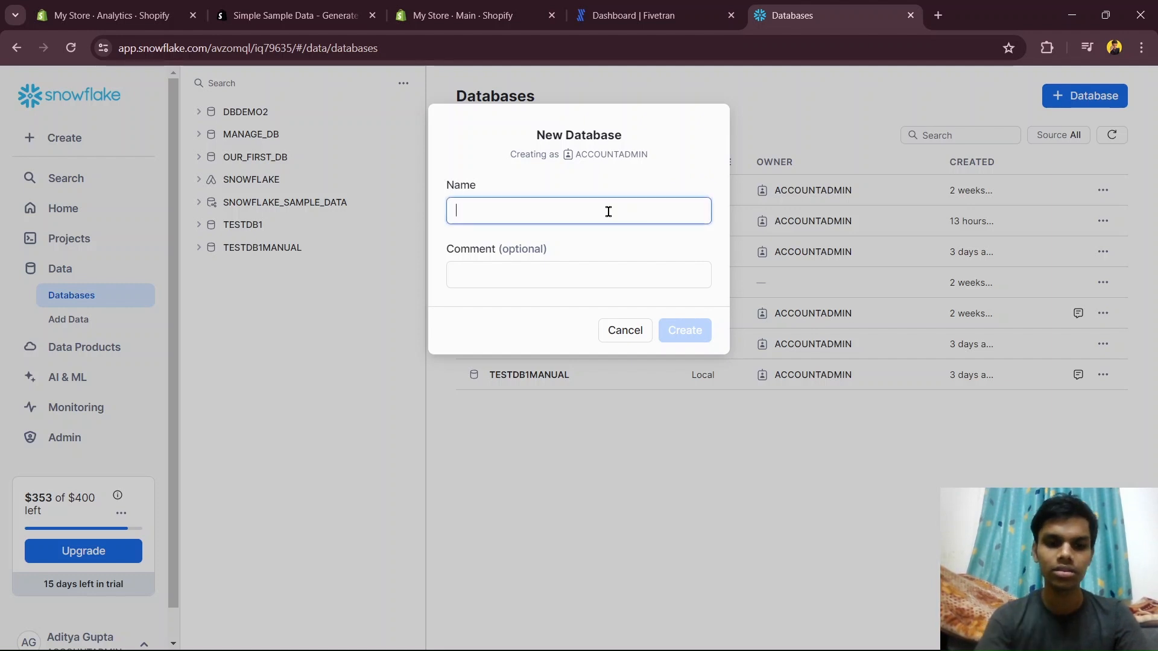
pyautogui.write('ShopifyExtraction')
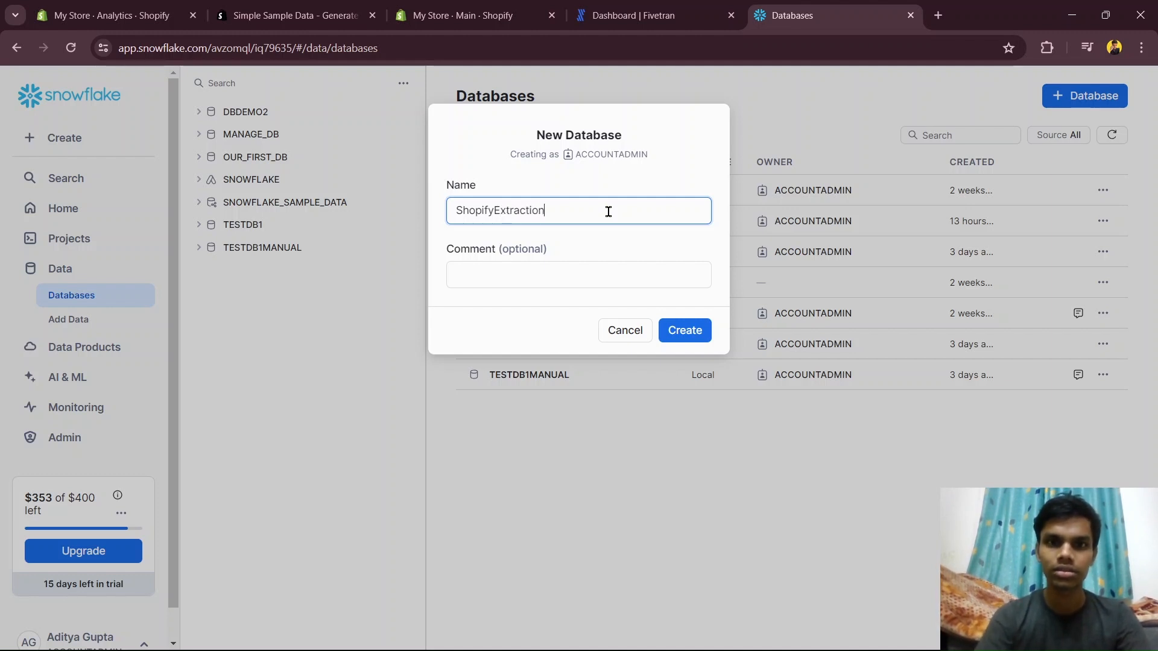
pyautogui.moveTo(572, 215); pyautogui.dragTo(396, 207)
pyautogui.hotkey('ctrl', 'c')
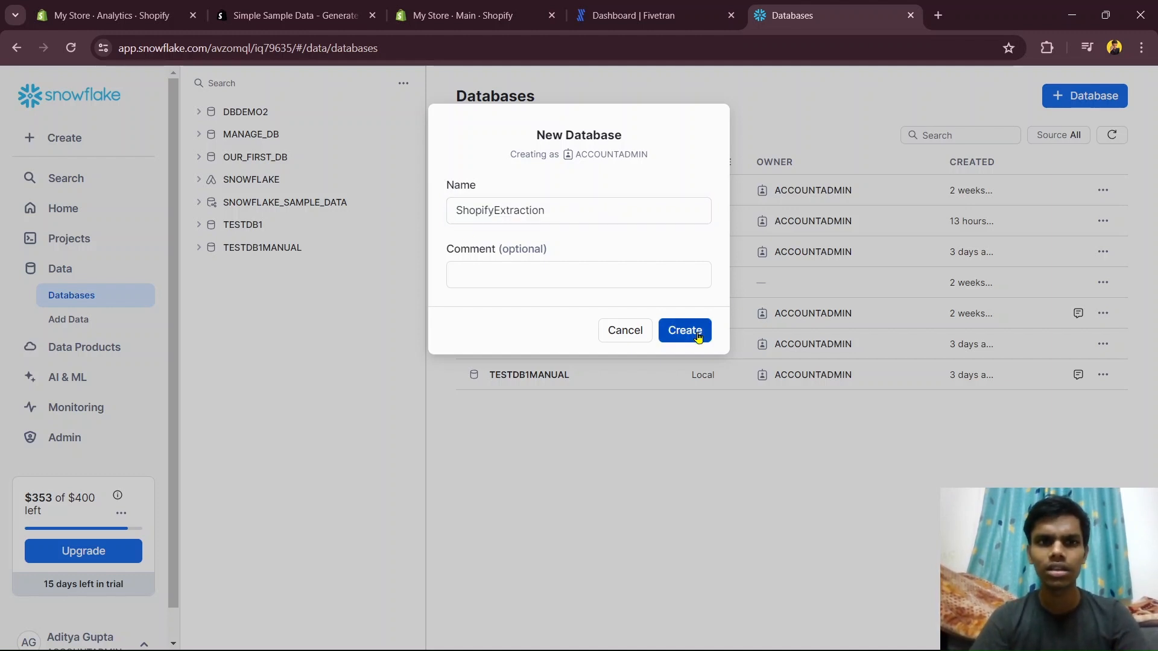
pyautogui.click(686, 332)
# Step: Refresh Snowflake's database list and examine the INFORMATION_SCHEMA and PUBLIC schemas of the new SHOPIFYEXTRACTION database
pyautogui.click(405, 92)
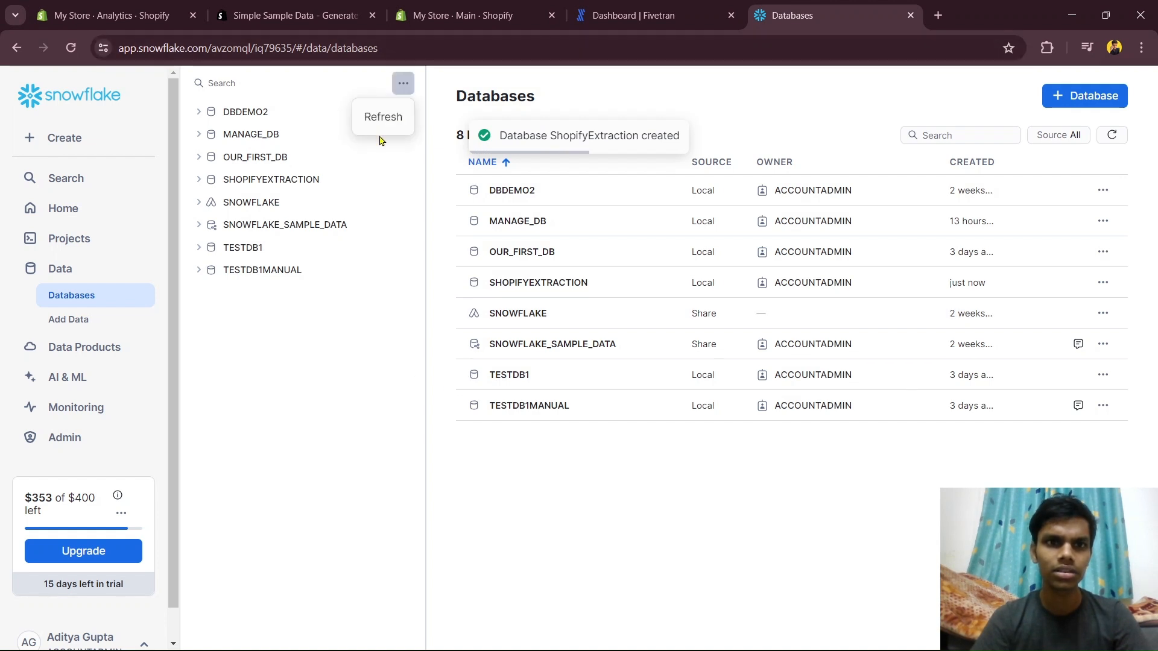
pyautogui.click(377, 120)
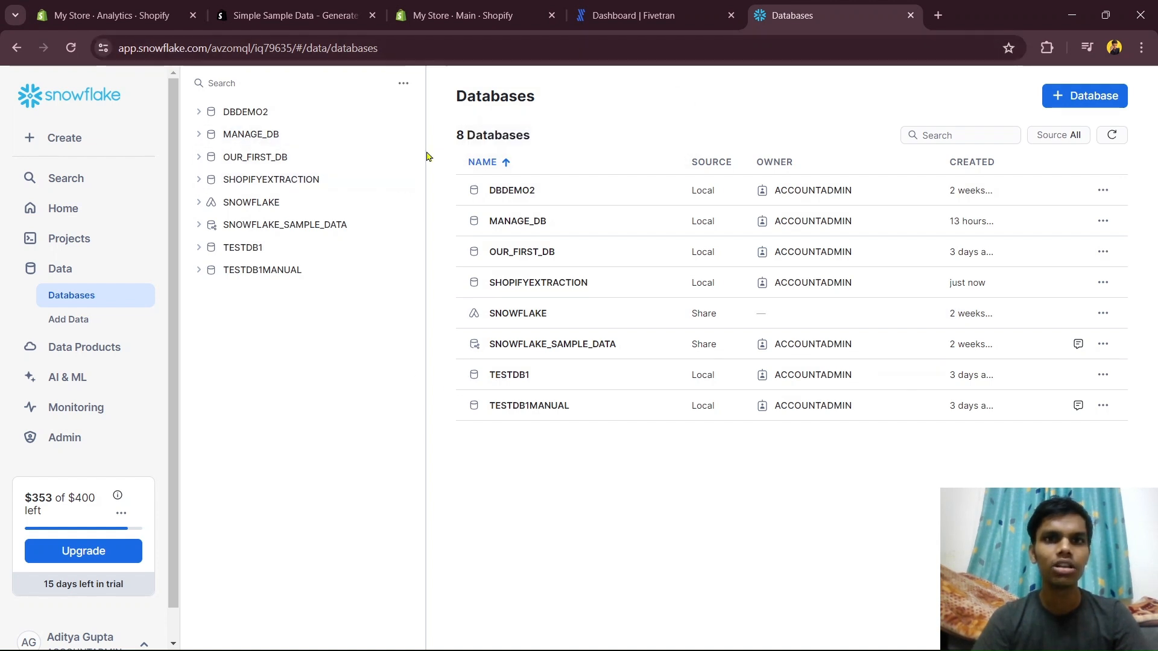
pyautogui.click(220, 184)
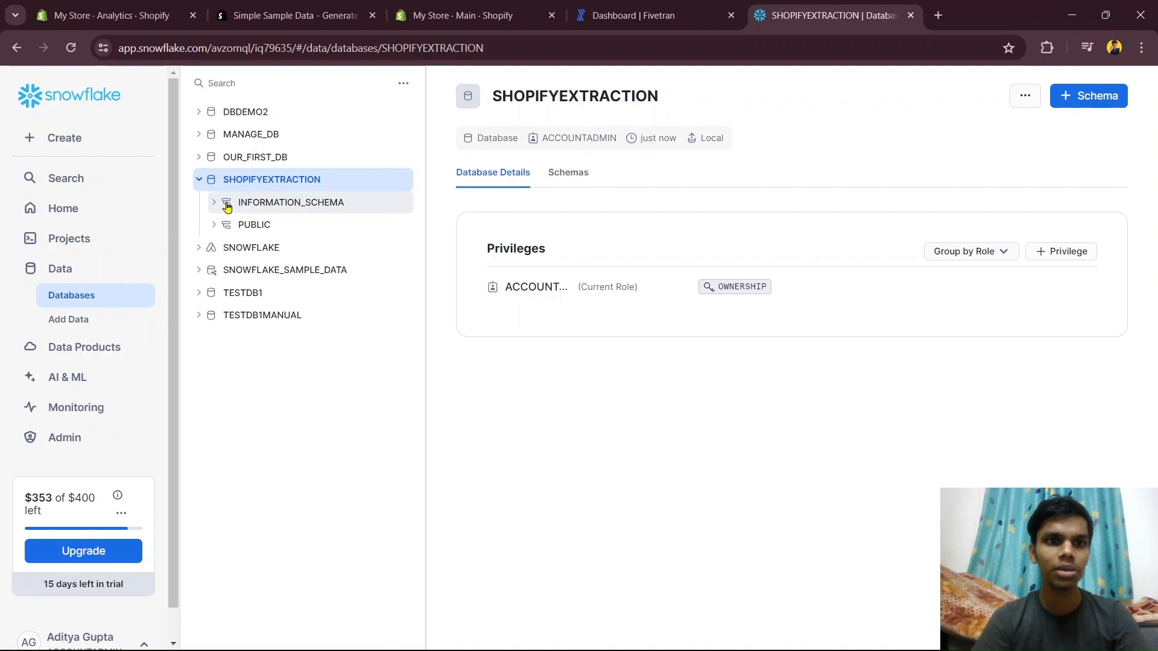
pyautogui.click(215, 204)
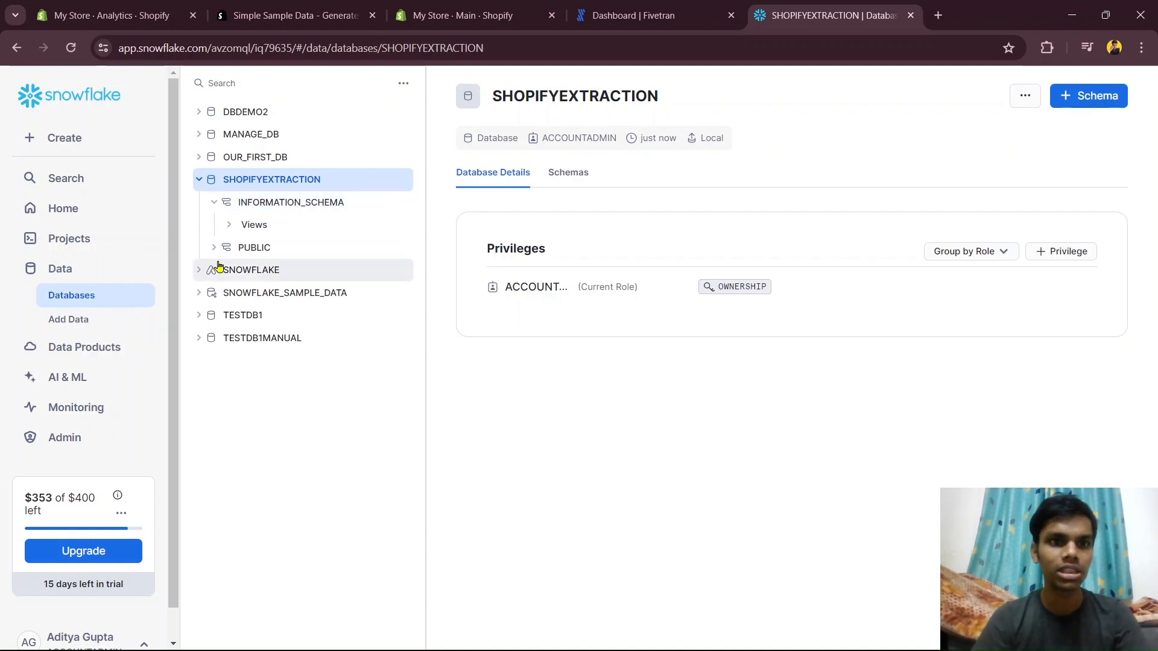
pyautogui.click(214, 252)
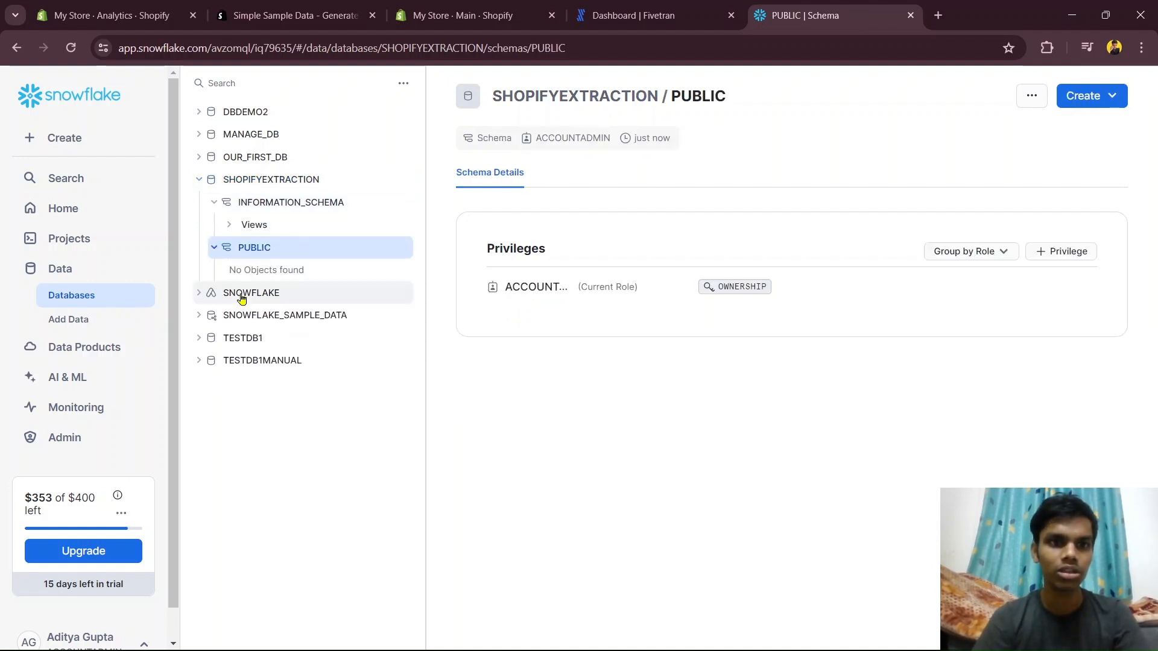
pyautogui.click(200, 179)
# Step: Replace the Fivetran Snowflake destination's Database value with the copied name ShopifyExtraction
pyautogui.click(633, 15)
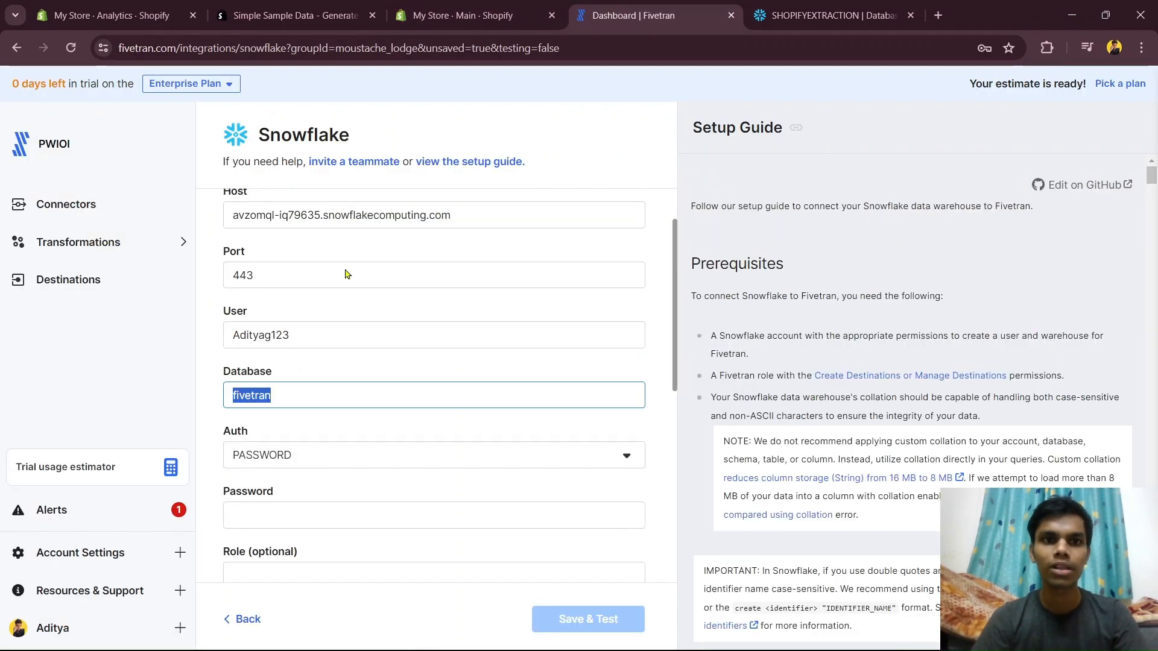
pyautogui.press('BackSpace')
pyautogui.hotkey('ctrl', 'v')
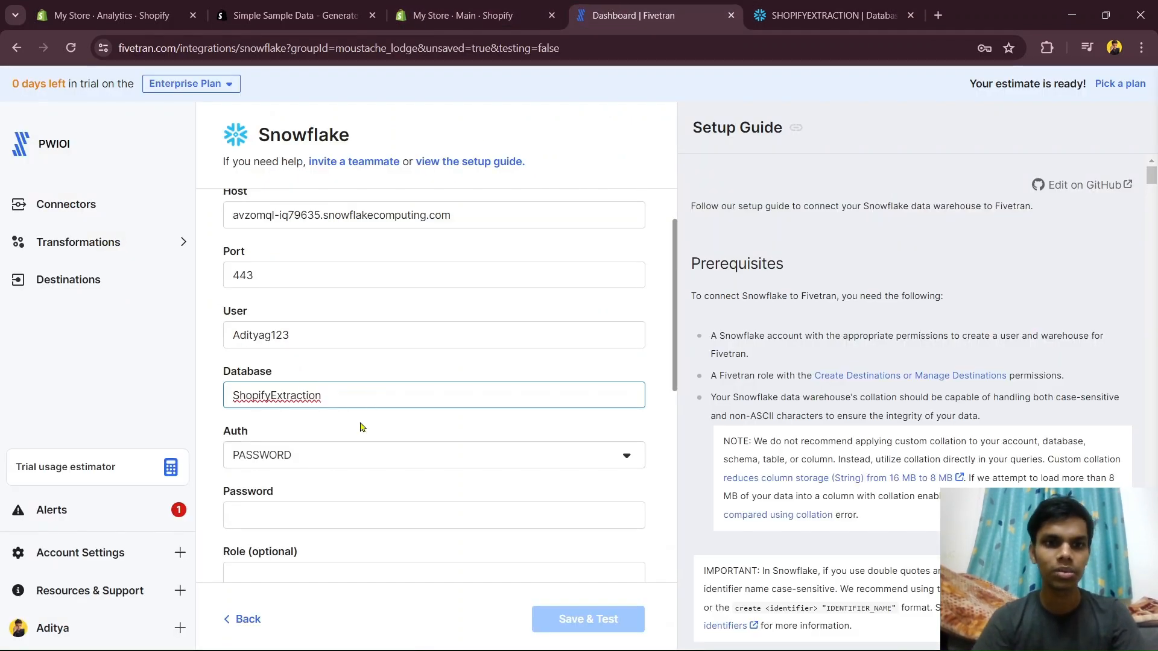
pyautogui.scroll(-2, 338, 392)
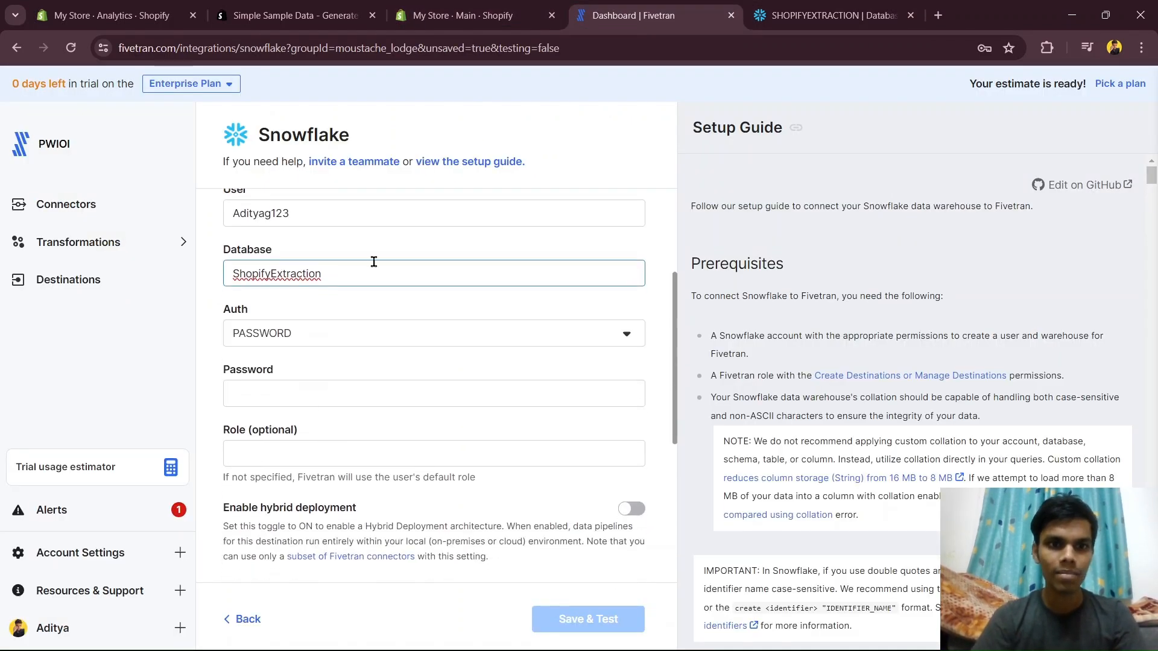
pyautogui.click(352, 335)
pyautogui.click(351, 369)
pyautogui.click(323, 384)
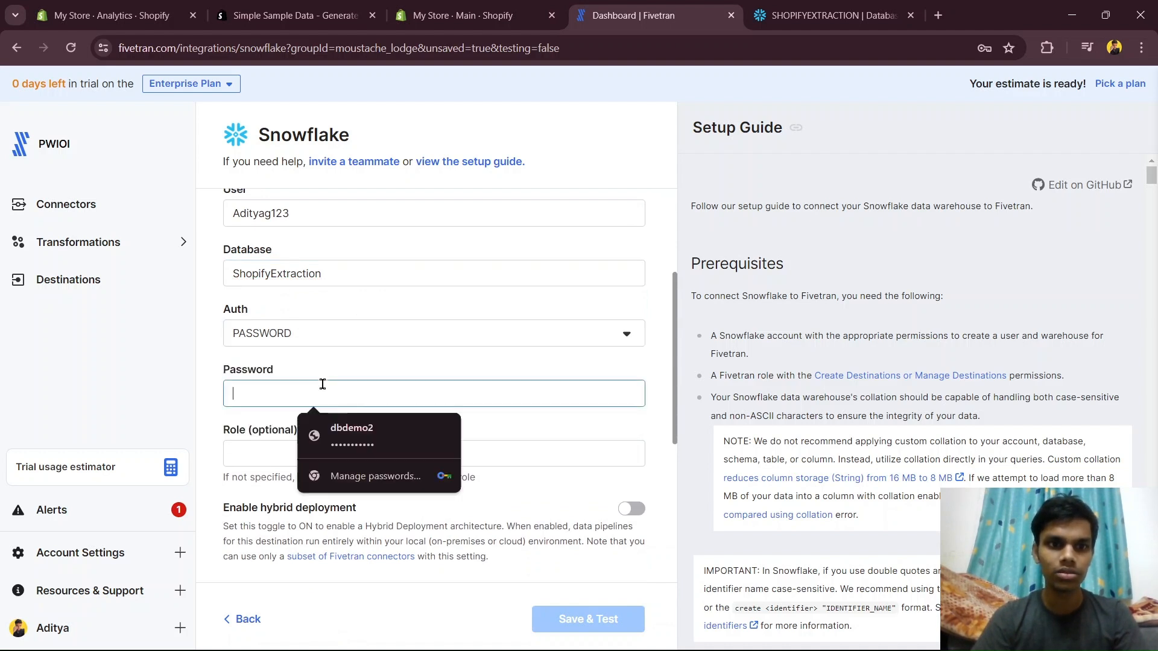
pyautogui.write('••')
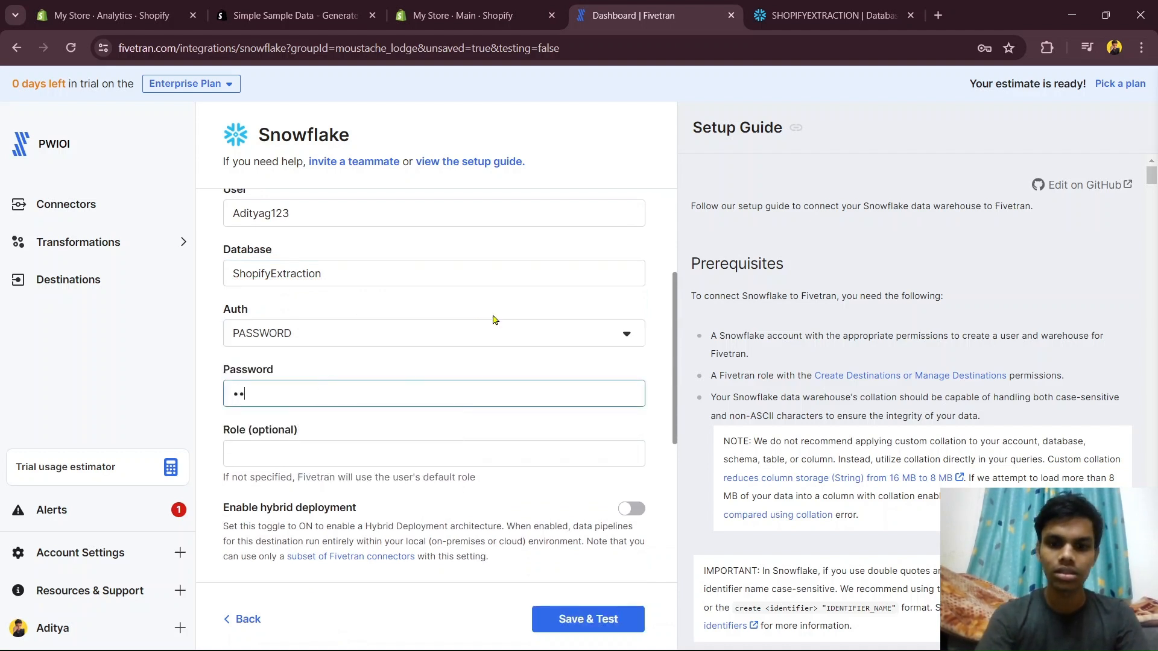
pyautogui.press('BackSpace')
pyautogui.press('BackSpace')
pyautogui.press('BackSpace')
pyautogui.press('BackSpace')
pyautogui.press('BackSpace')
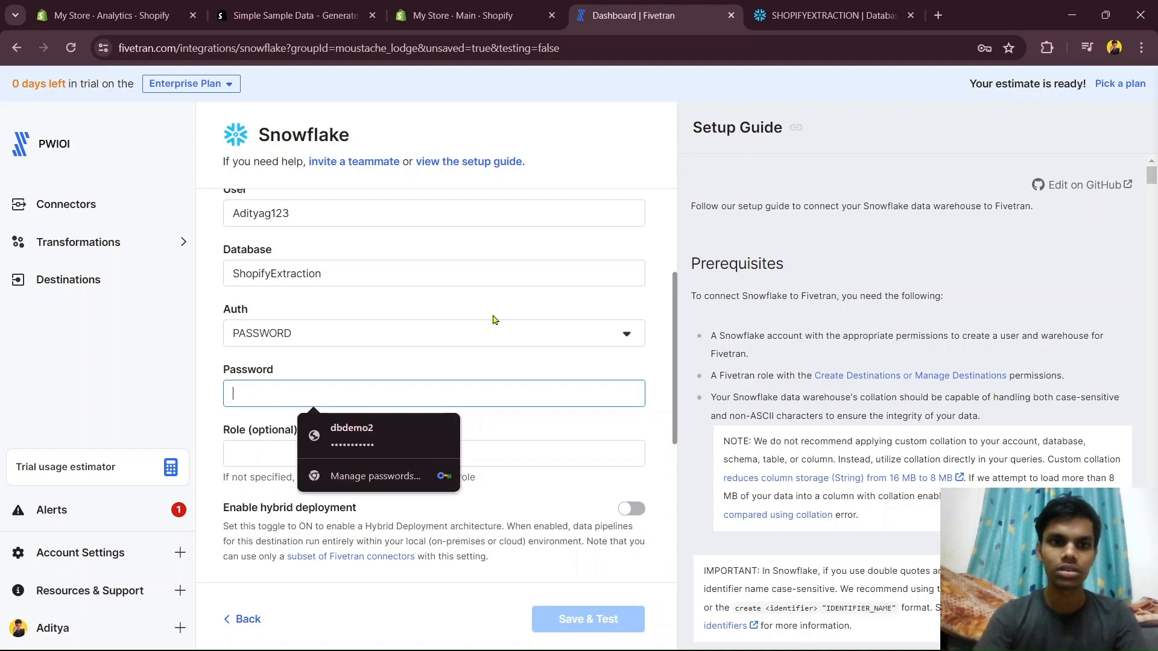
# Step: Copy the Snowflake account password from the Notepad notes into the Password field of the Fivetran destination
pyautogui.hotkey('alt', 'Tab')
pyautogui.hotkey('alt', 'Tab')
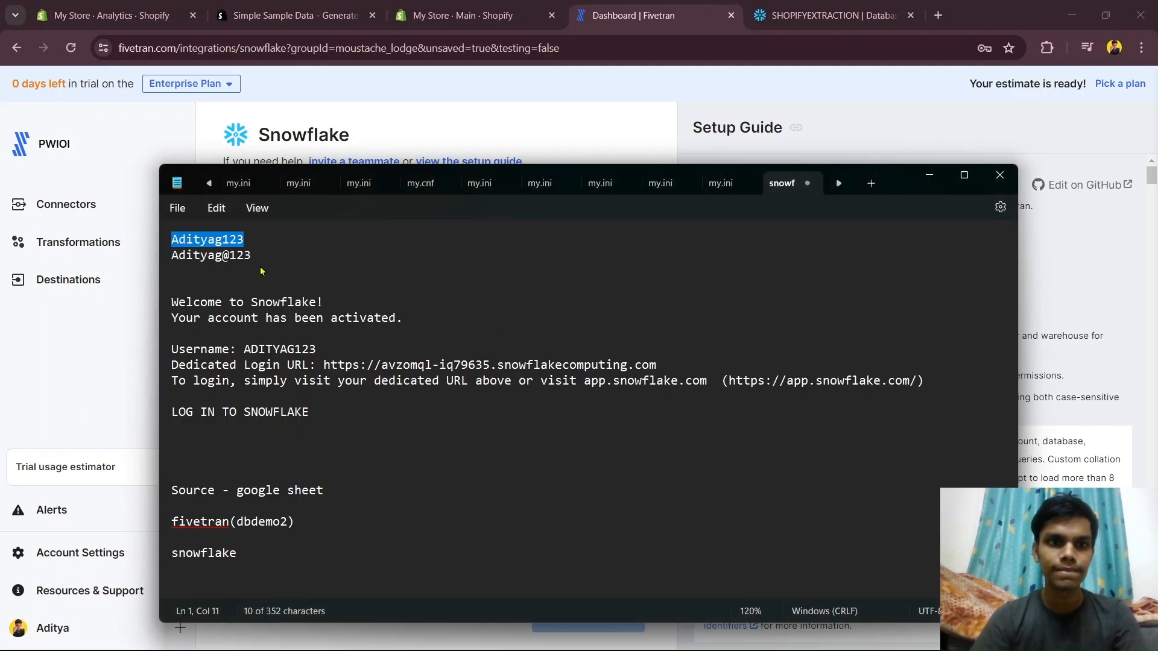
pyautogui.moveTo(259, 259); pyautogui.dragTo(142, 248)
pyautogui.hotkey('alt', 'Tab')
pyautogui.click(313, 392)
pyautogui.hotkey('ctrl', 'v')
# Step: Check the destination's User and Host values, compare the host with the login URL in Notepad, and review the remaining Fivetran settings
pyautogui.scroll(3, 514, 324)
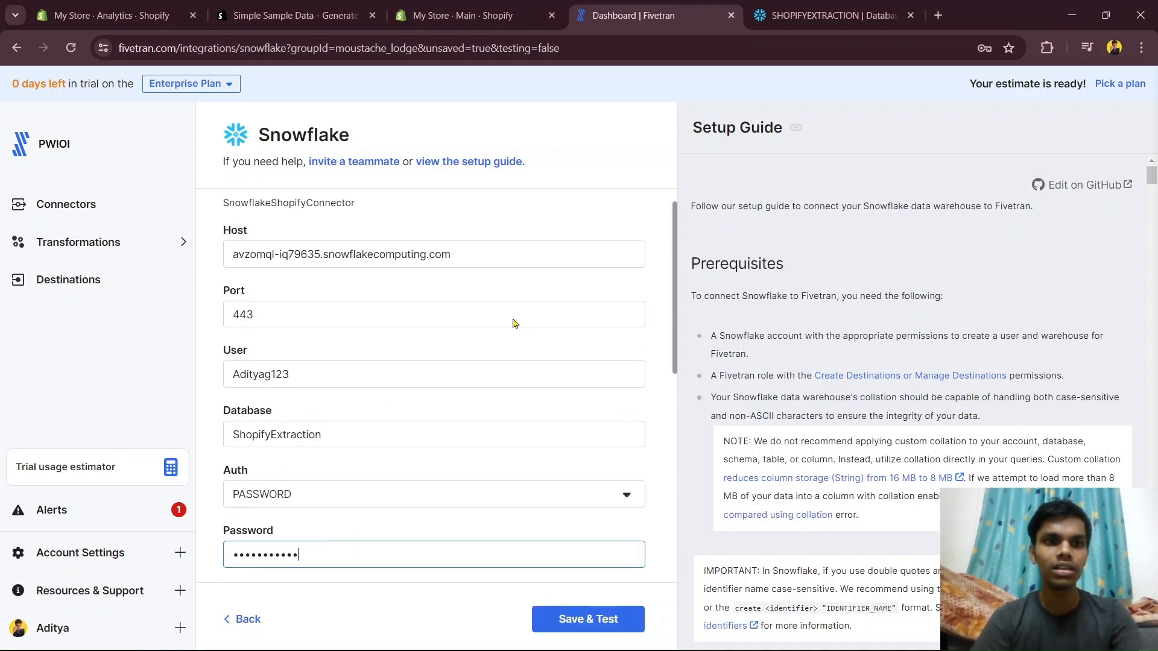
pyautogui.scroll(1, 513, 324)
pyautogui.moveTo(422, 386); pyautogui.dragTo(202, 380)
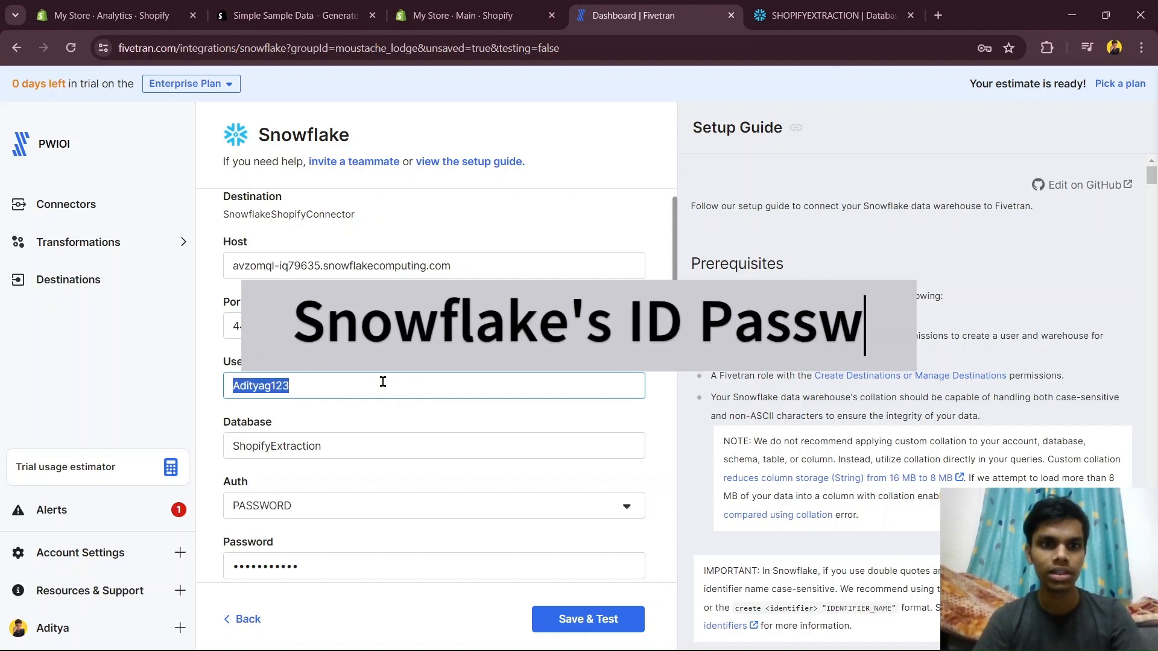
pyautogui.moveTo(455, 266); pyautogui.dragTo(223, 263)
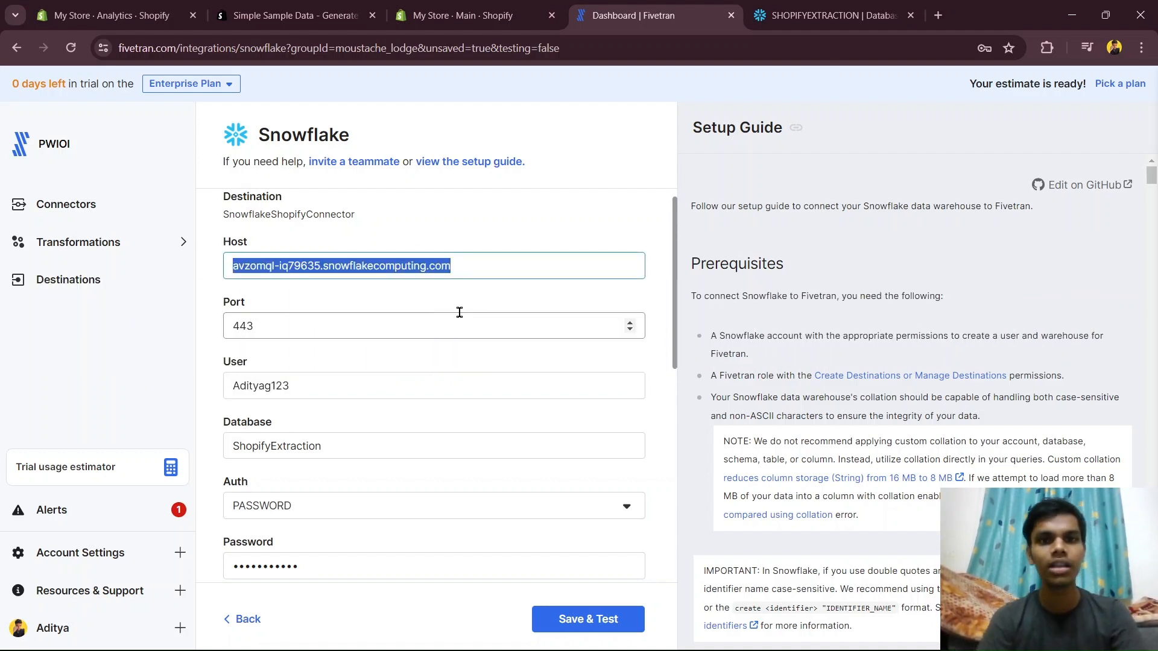
pyautogui.hotkey('alt', 'Tab')
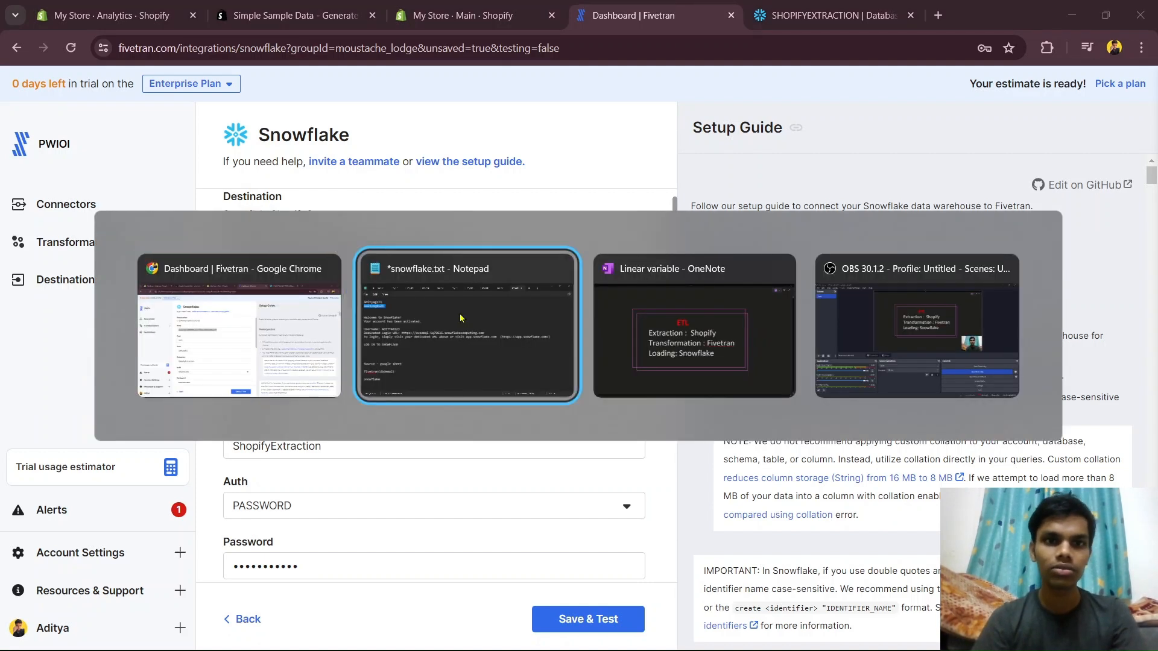
pyautogui.moveTo(382, 365); pyautogui.dragTo(661, 373)
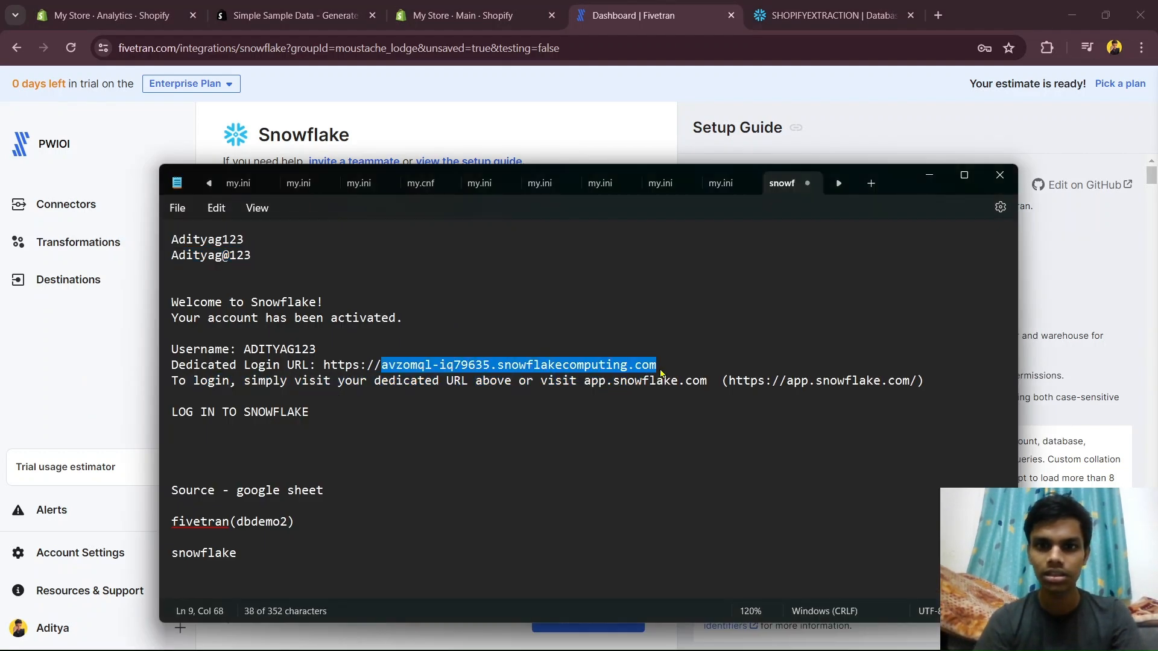
pyautogui.hotkey('alt', 'Tab')
pyautogui.scroll(-5, 464, 498)
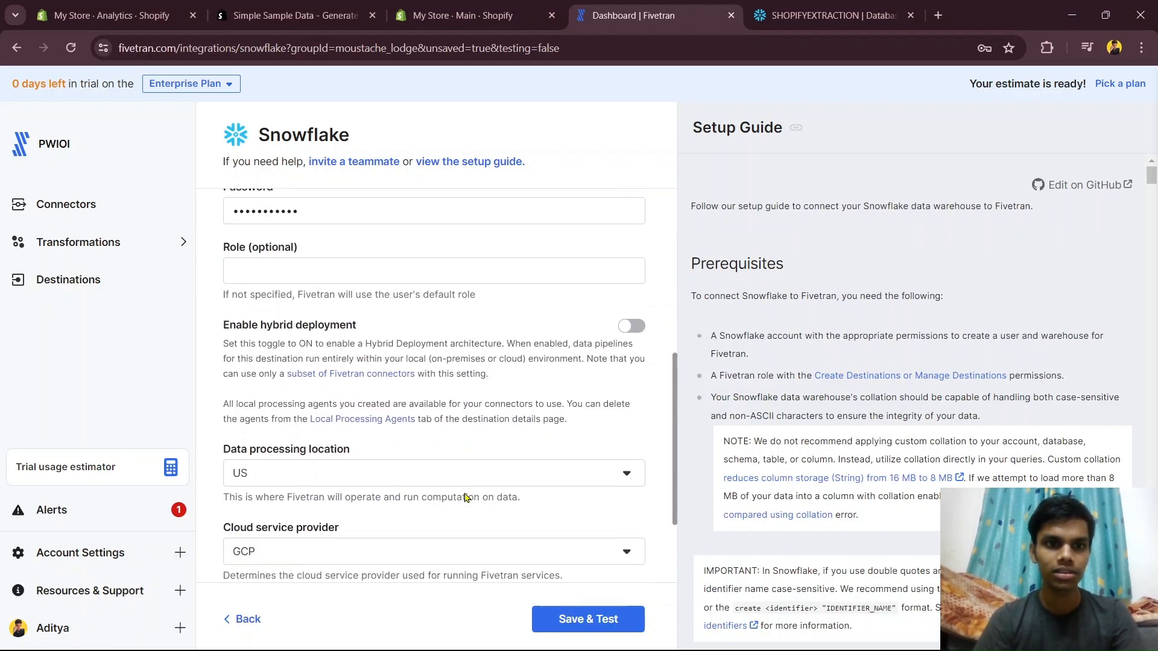
pyautogui.scroll(10, 464, 497)
pyautogui.scroll(-3, 462, 491)
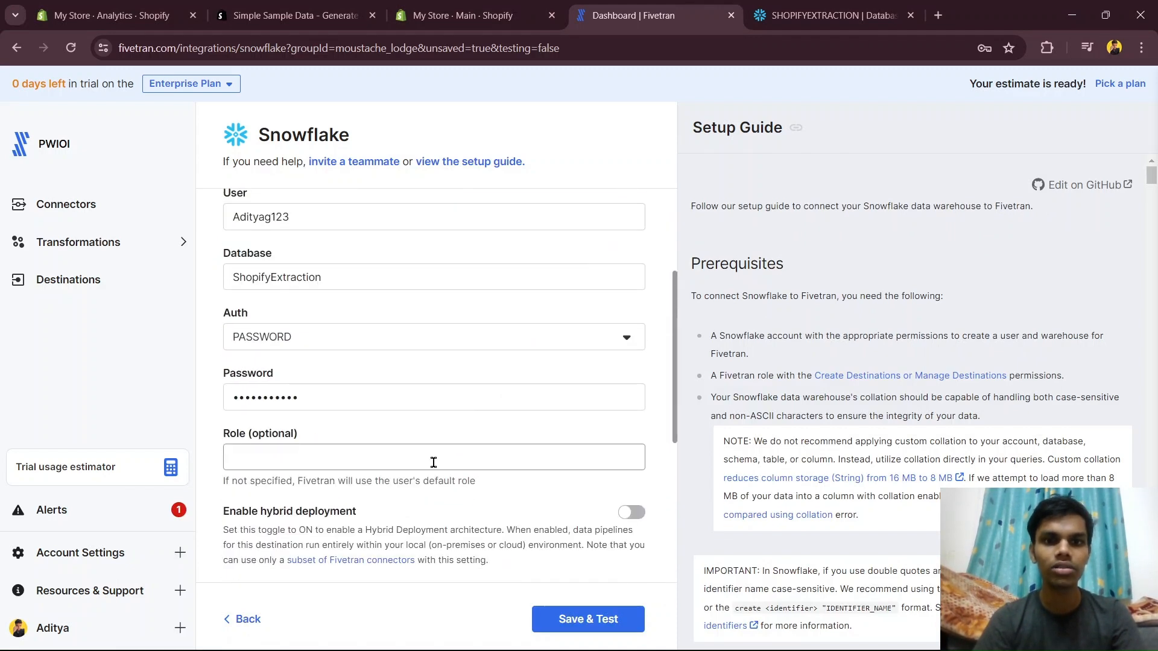
pyautogui.scroll(-5, 434, 464)
# Step: Save and test the Snowflake destination, checking Shopify's sample data generation meanwhile, and open the destination's overview page
pyautogui.click(591, 620)
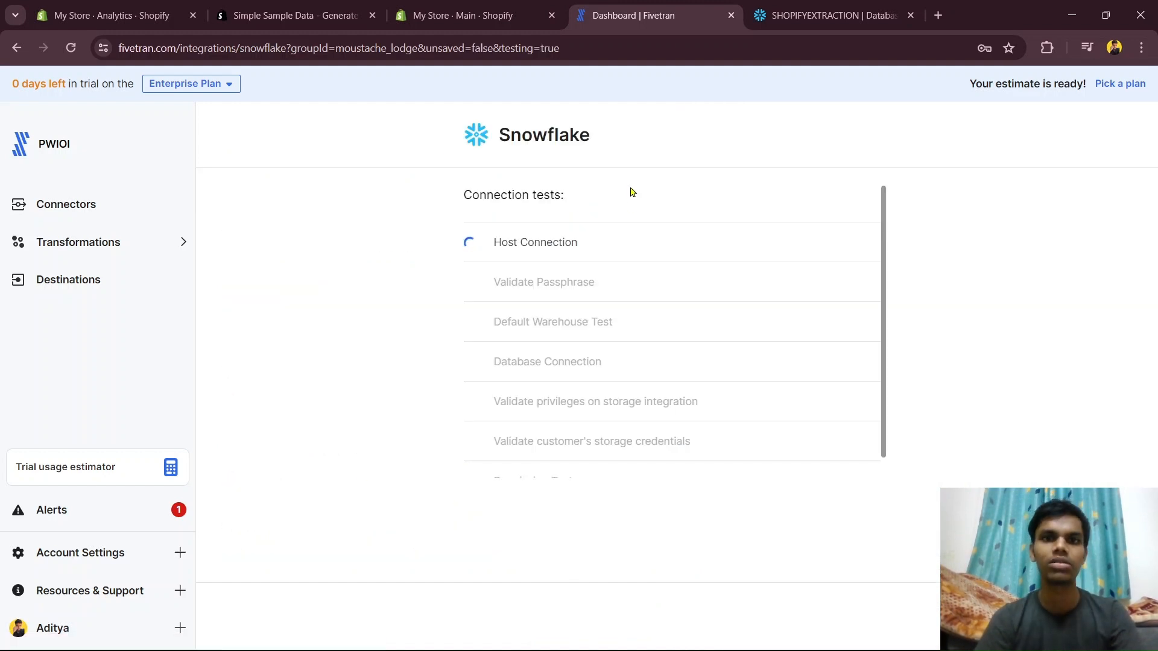
pyautogui.click(461, 15)
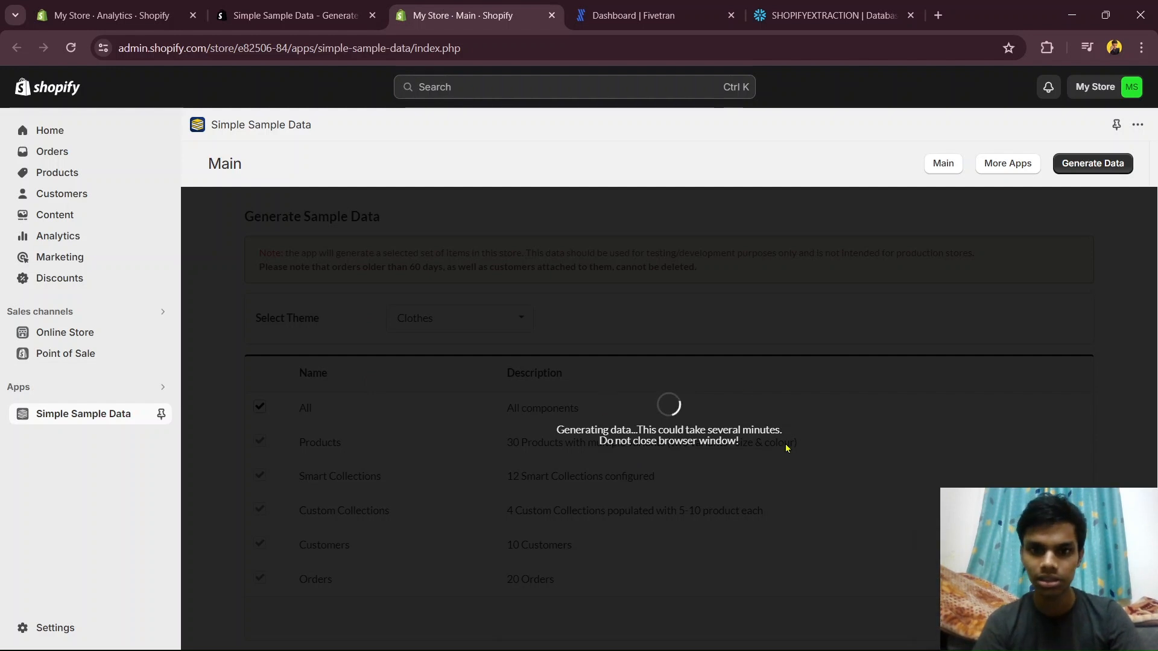
pyautogui.click(643, 28)
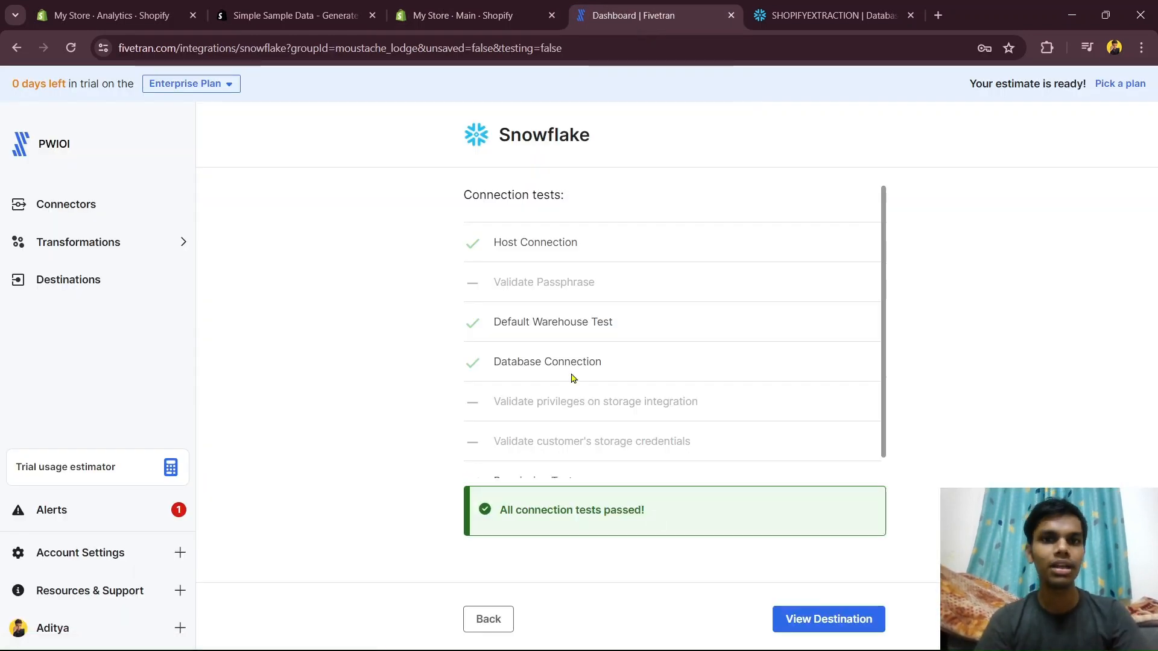
pyautogui.click(795, 627)
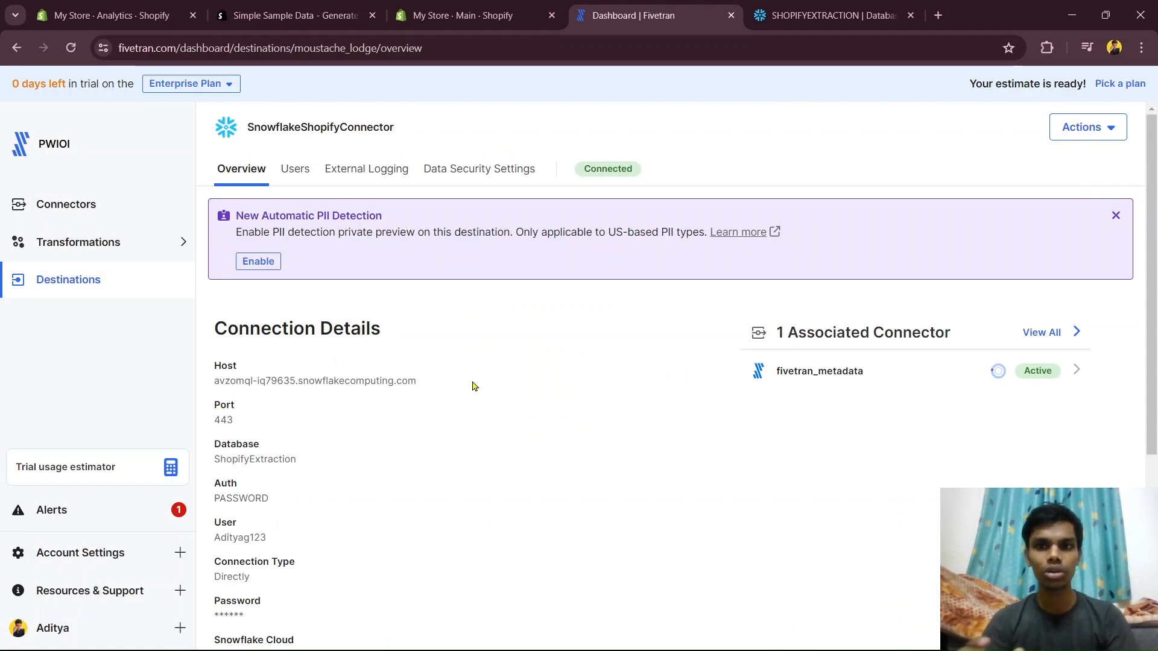
# Step: Review the Shopify, Fivetran and Snowflake roles in the OneNote ETL outline and the SnowflakeShopifyConnector destination in Fivetran
pyautogui.hotkey('alt', 'Tab')
pyautogui.hotkey('alt', 'Tab')
pyautogui.hotkey('alt', 'Tab')
pyautogui.hotkey('alt', 'shift', 'Tab')
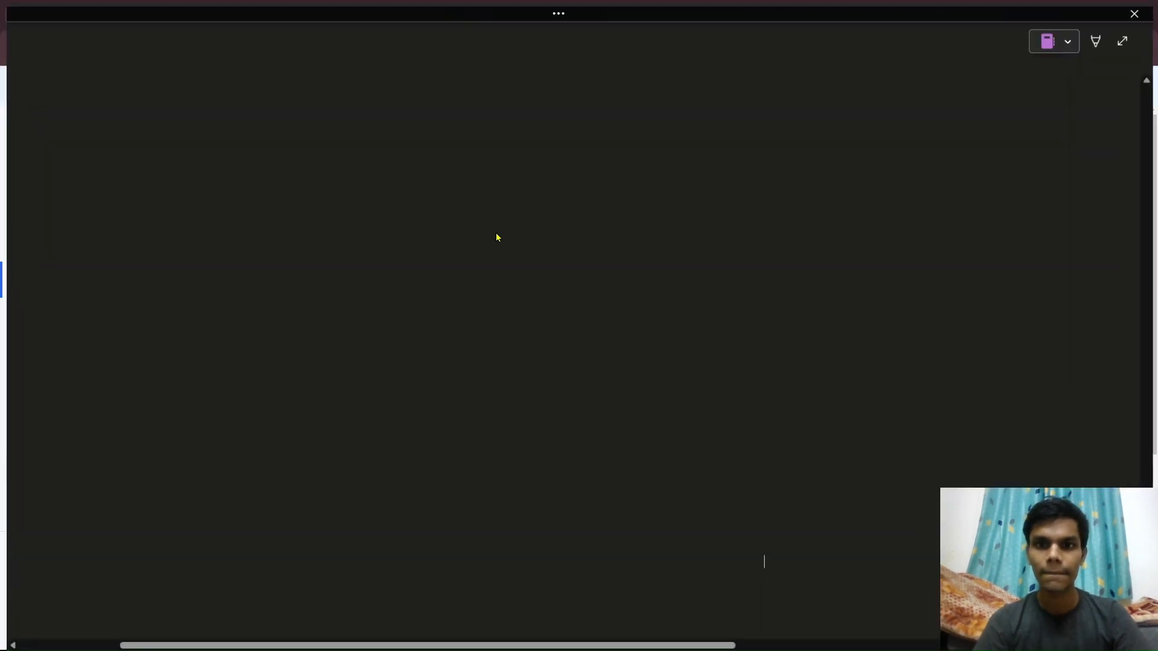
pyautogui.moveTo(654, 356); pyautogui.dragTo(777, 377)
pyautogui.moveTo(492, 401); pyautogui.dragTo(692, 416)
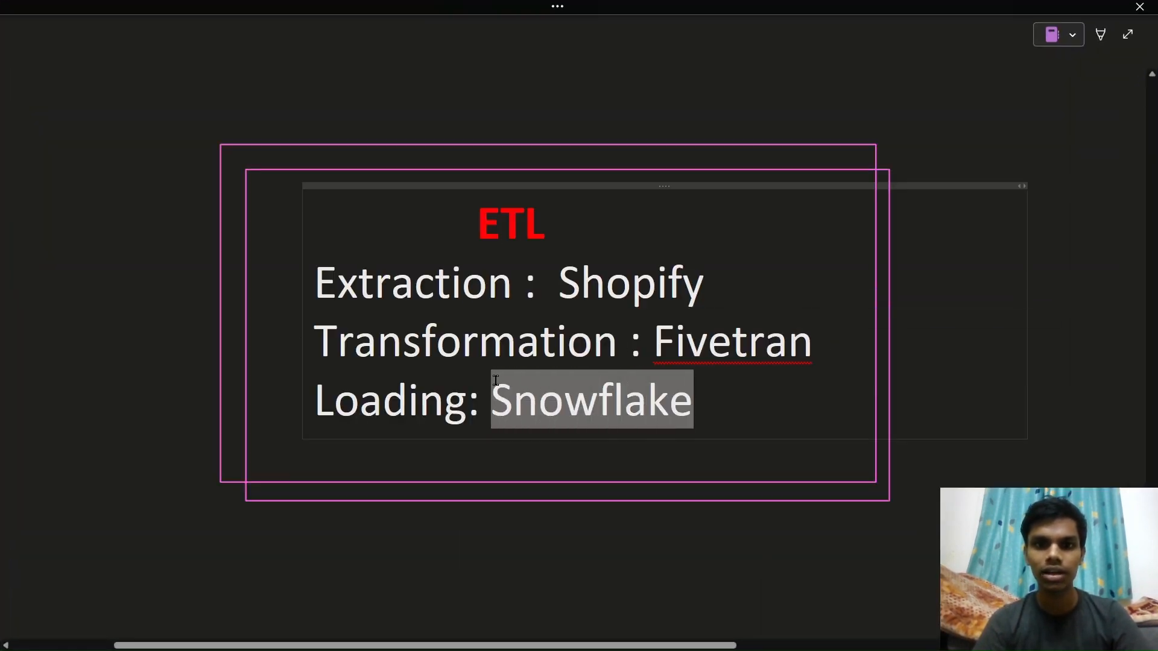
pyautogui.moveTo(704, 286); pyautogui.dragTo(552, 270)
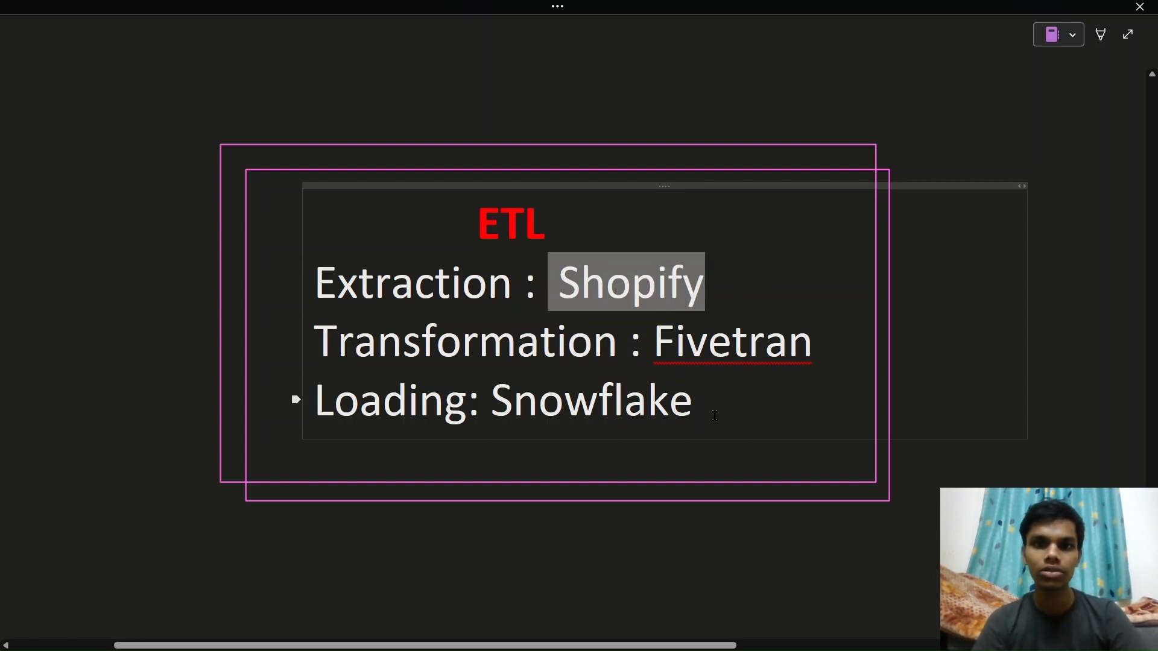
pyautogui.hotkey('alt', 'Tab')
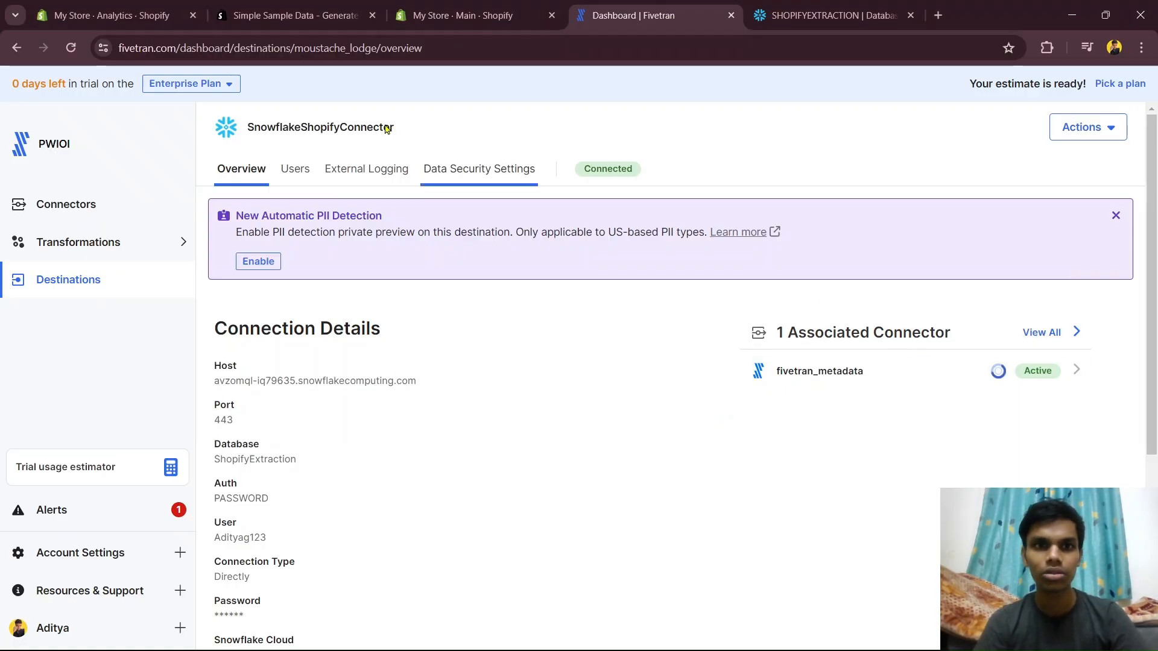
pyautogui.moveTo(412, 133); pyautogui.dragTo(241, 131)
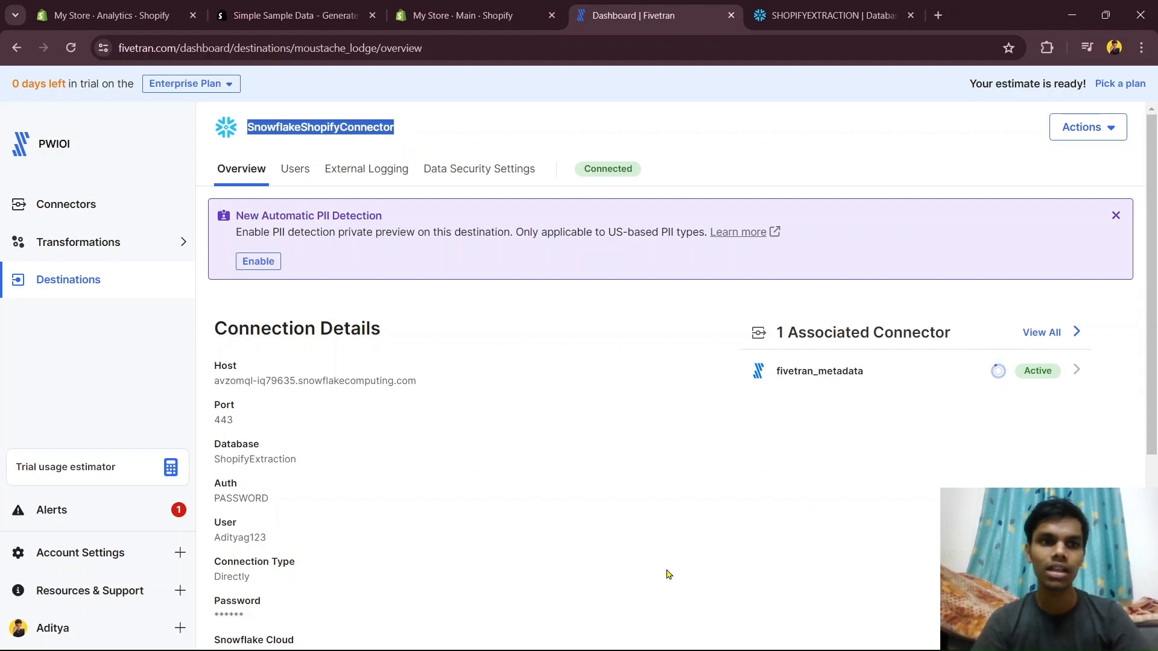
# Step: Start adding a new Fivetran connector with SnowflakeShopifyConnector as its destination
pyautogui.click(80, 208)
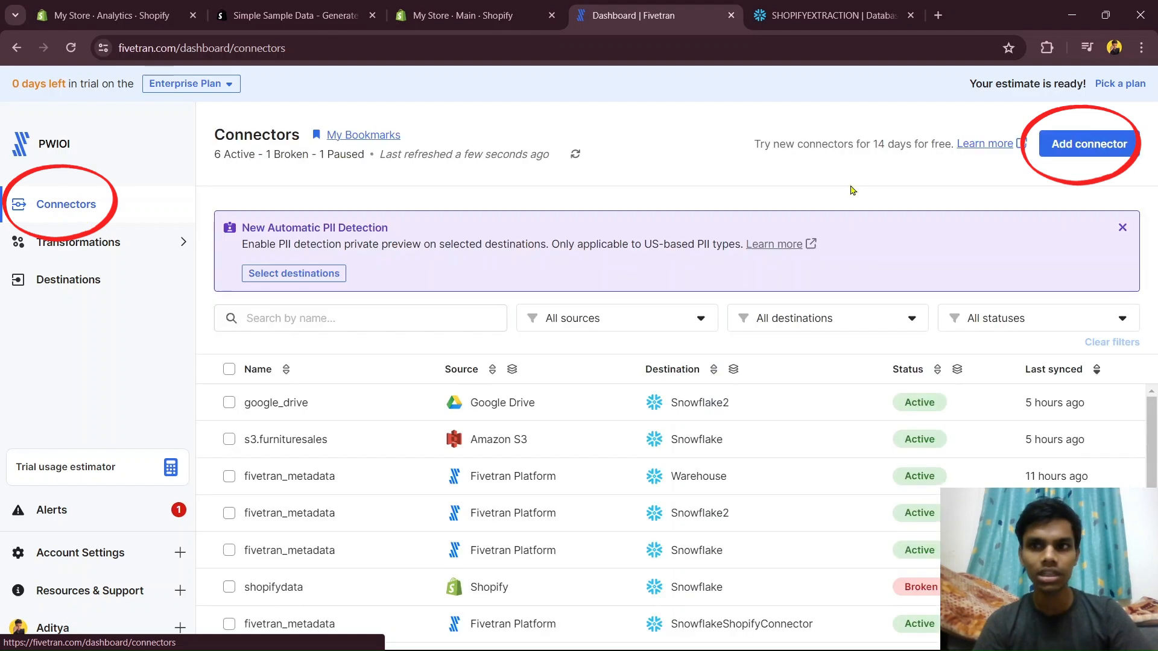
pyautogui.click(1062, 146)
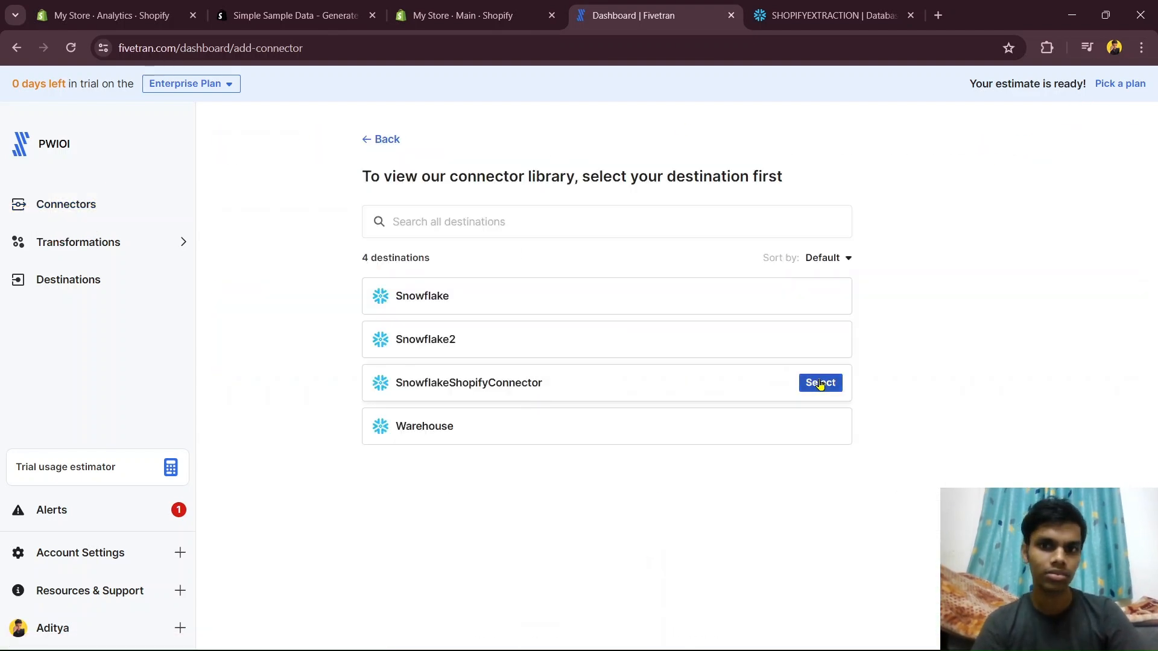
pyautogui.click(820, 383)
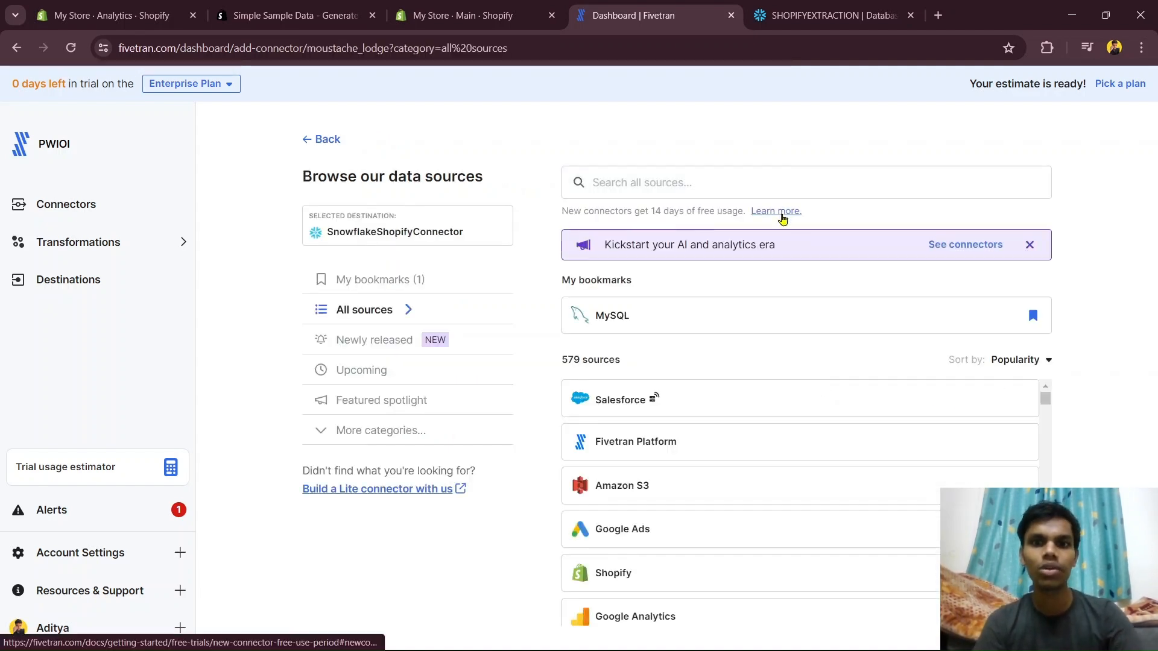
# Step: Search the data sources for Shopify and open the Shopify connector's setup form
pyautogui.click(782, 212)
pyautogui.hotkey('ctrl', 'shift', 'Tab')
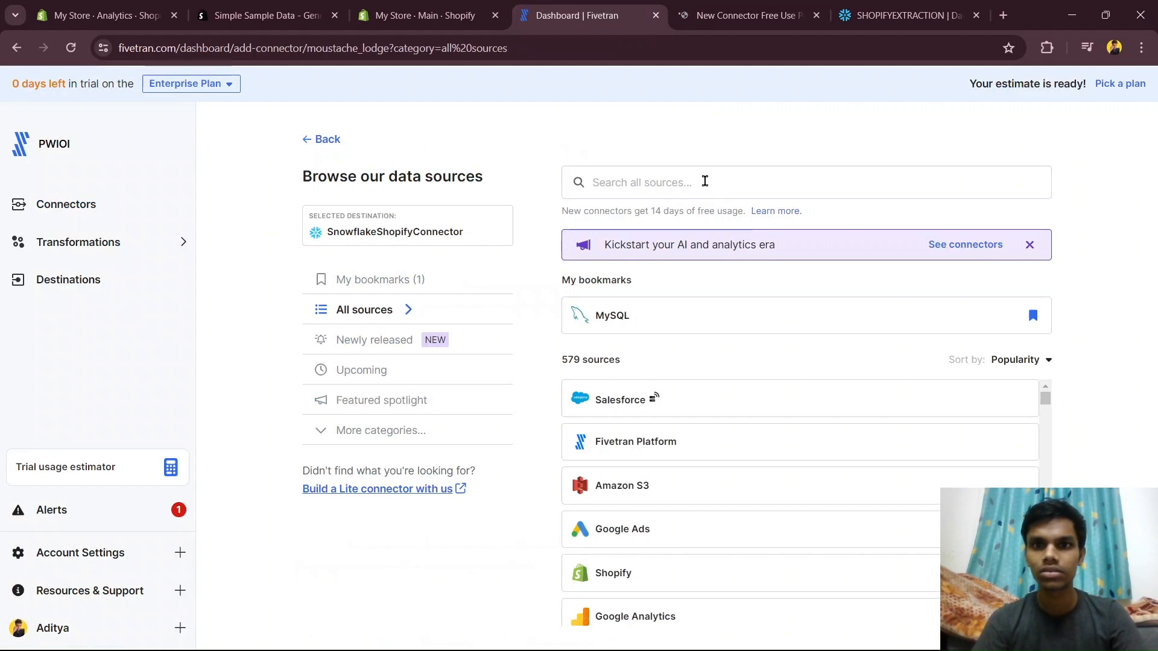
pyautogui.write('shpo\\')
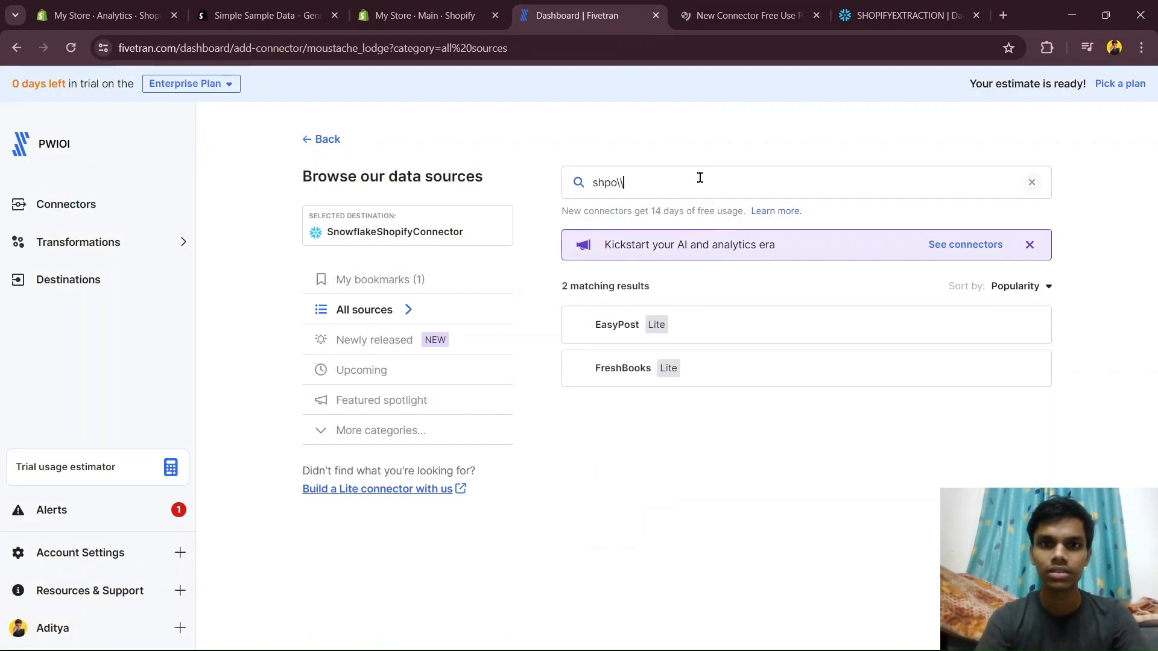
pyautogui.press('BackSpace')
pyautogui.press('BackSpace')
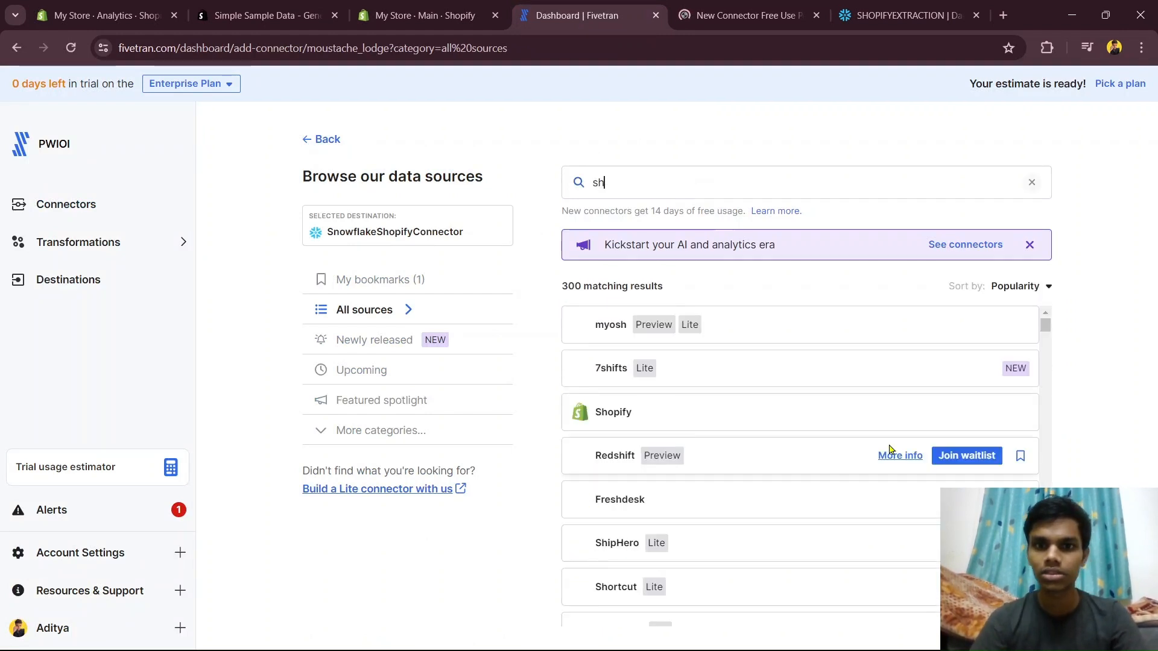
pyautogui.click(980, 416)
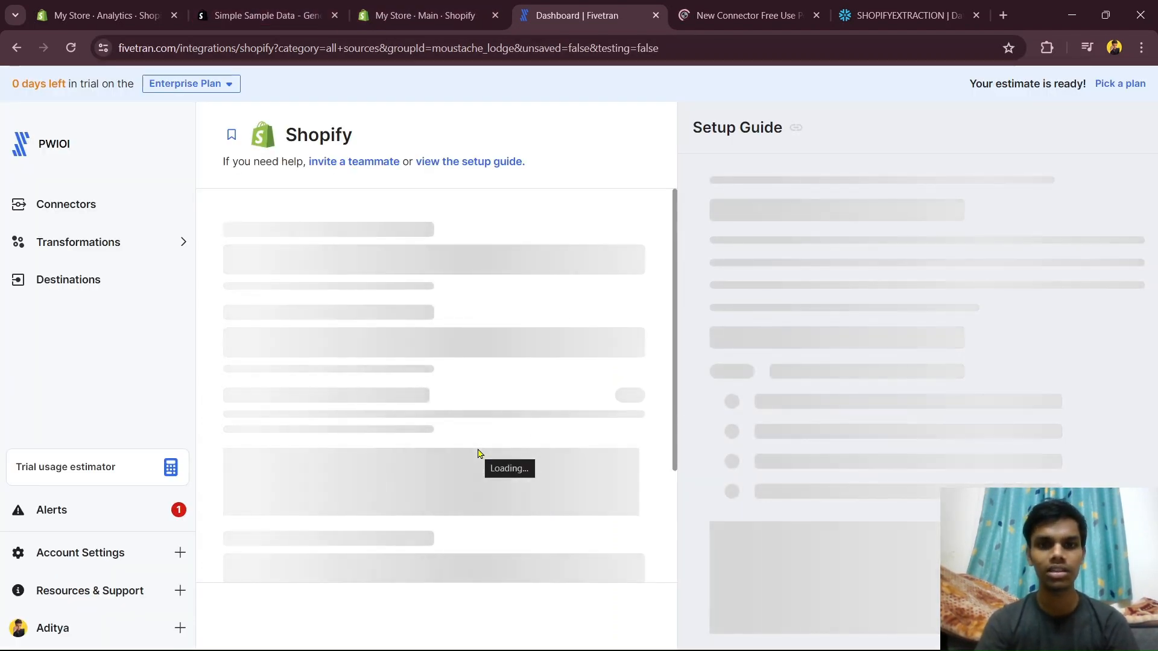
# Step: Switch to the Simple Sample Data app in Shopify and dismiss the data generation message
pyautogui.click(408, 14)
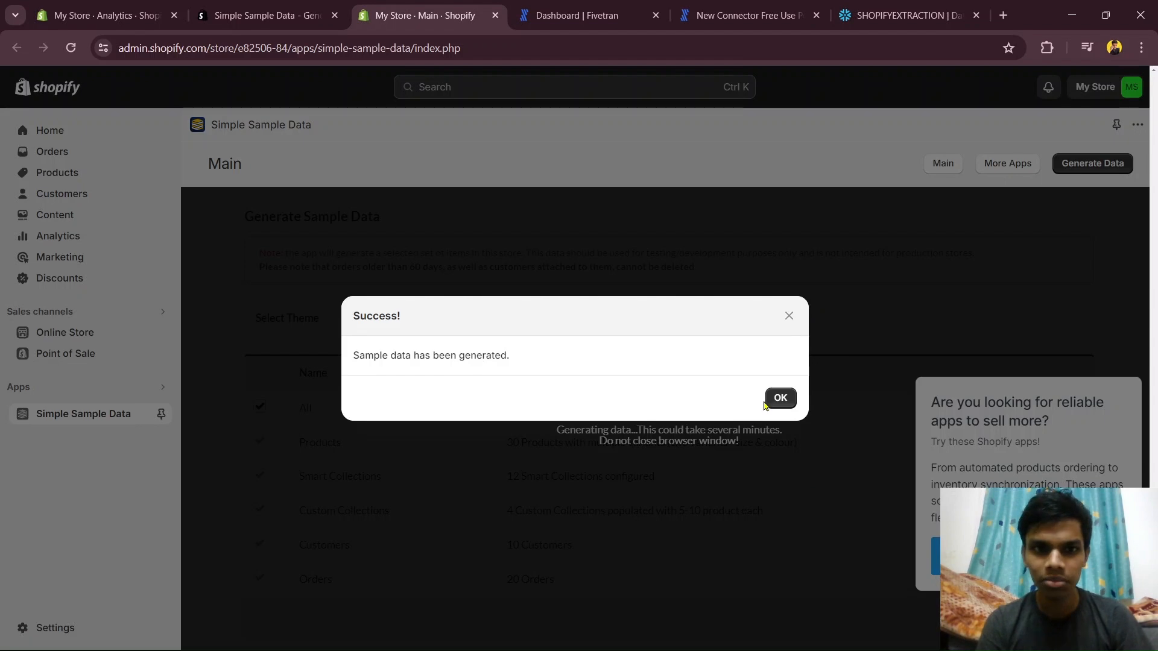
pyautogui.moveTo(509, 358); pyautogui.dragTo(802, 394)
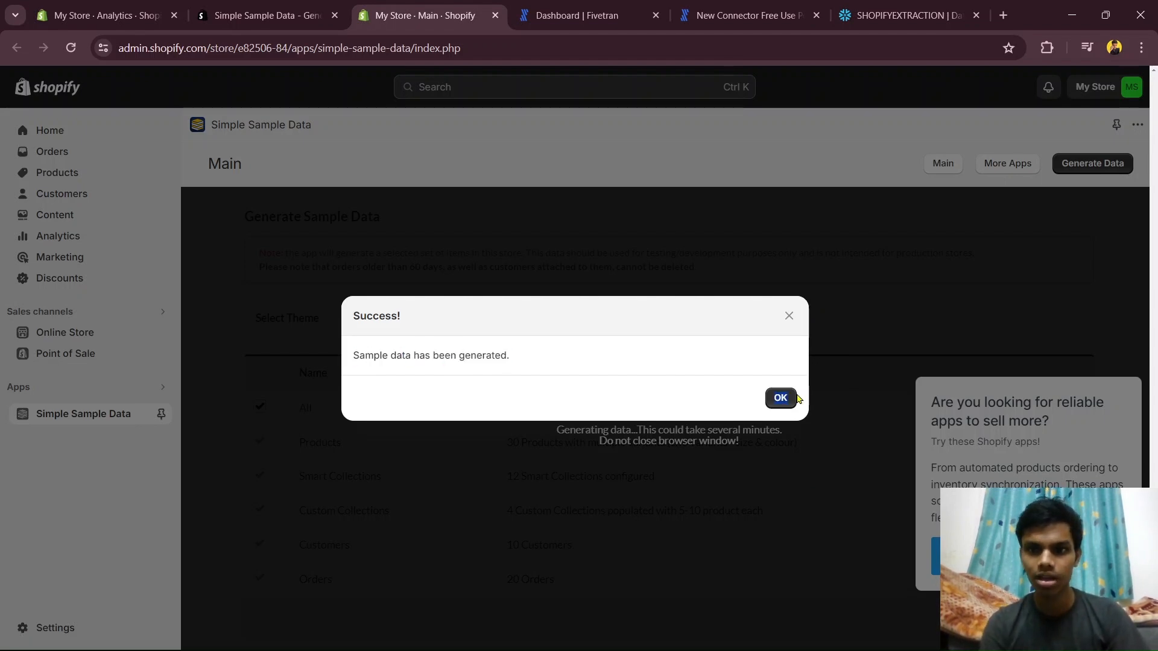
pyautogui.click(792, 401)
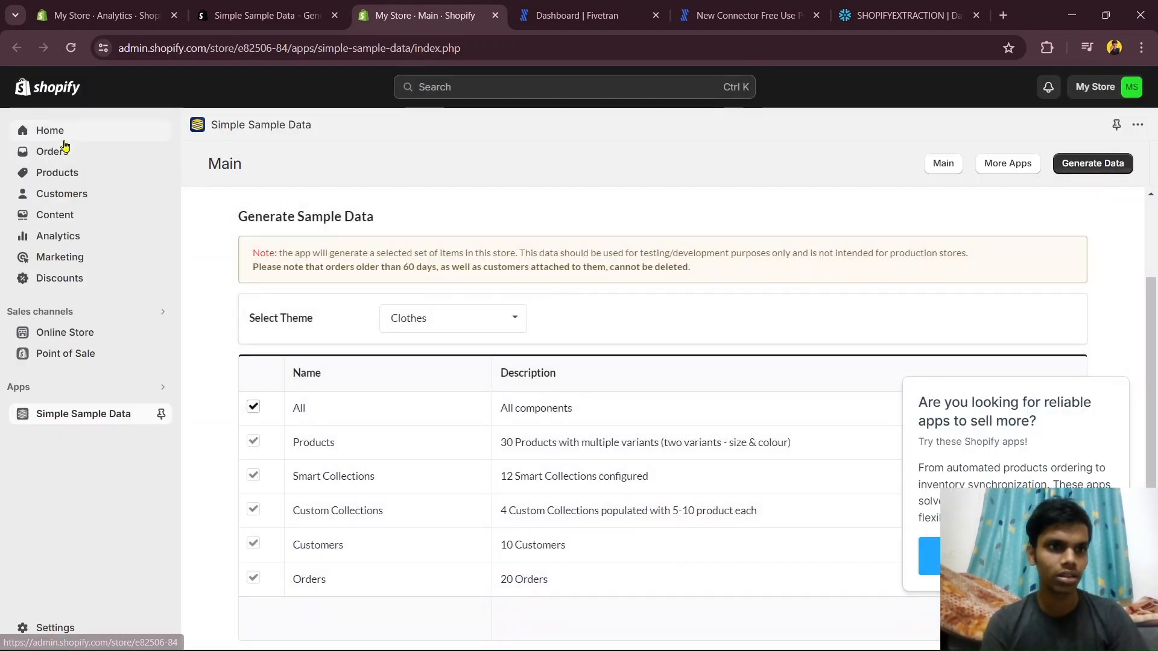
# Step: Review the generated sample records in the Shopify store's Products, Customers and Orders lists
pyautogui.click(57, 172)
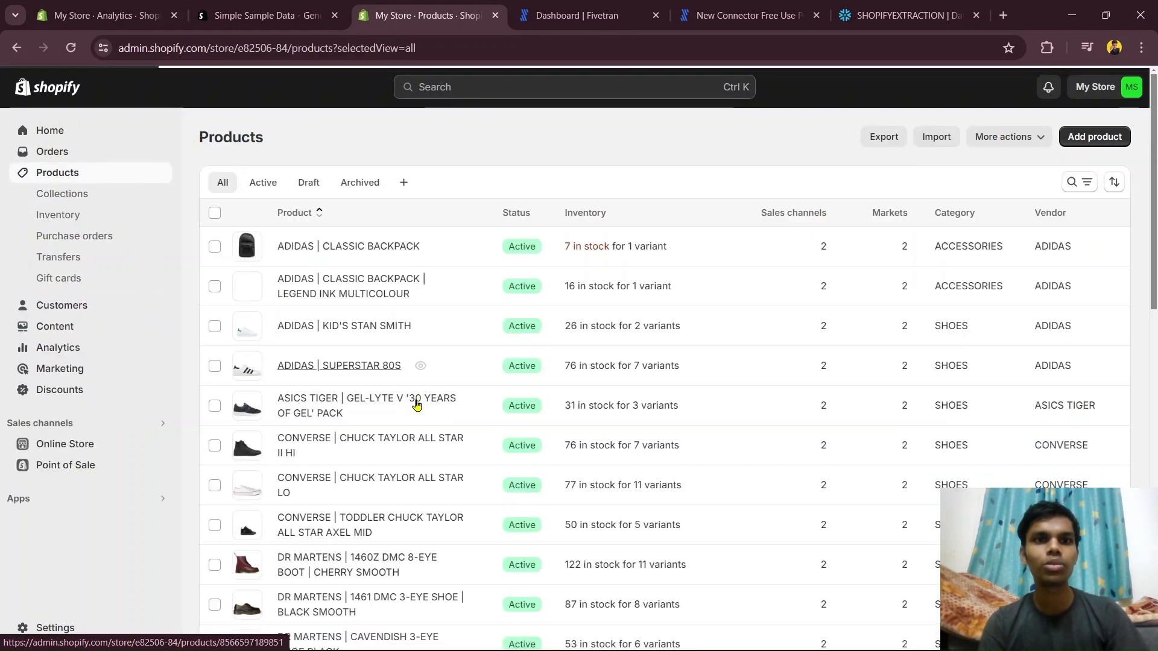
pyautogui.scroll(-10, 413, 405)
pyautogui.scroll(10, 414, 406)
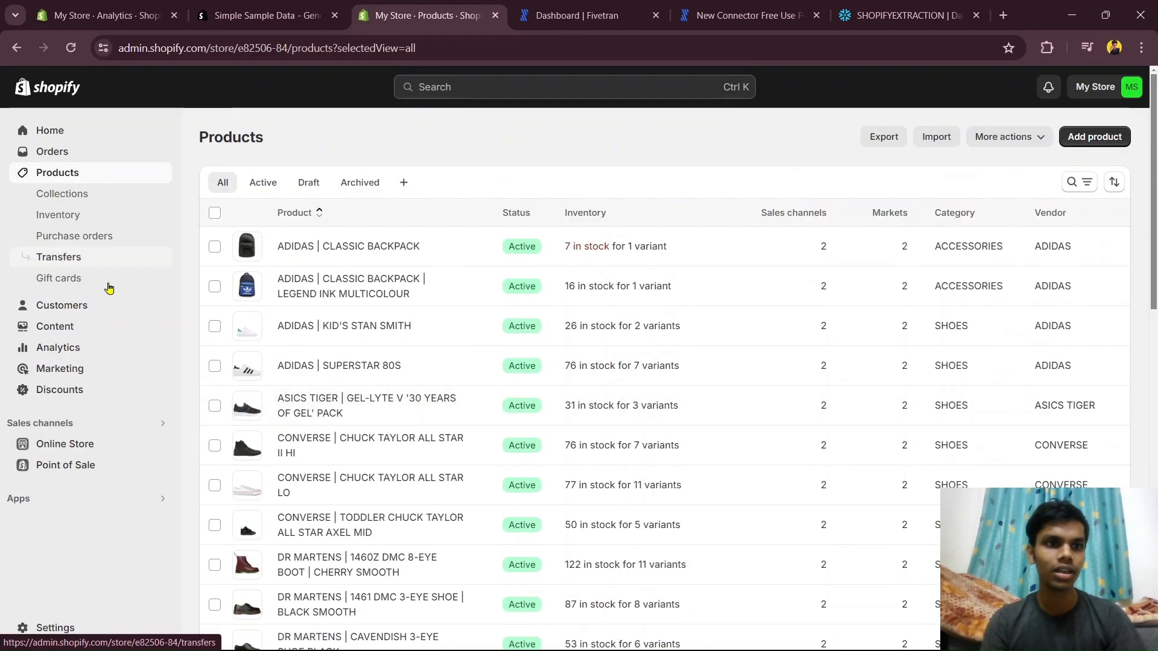
pyautogui.click(91, 303)
pyautogui.click(63, 153)
pyautogui.scroll(-2, 384, 490)
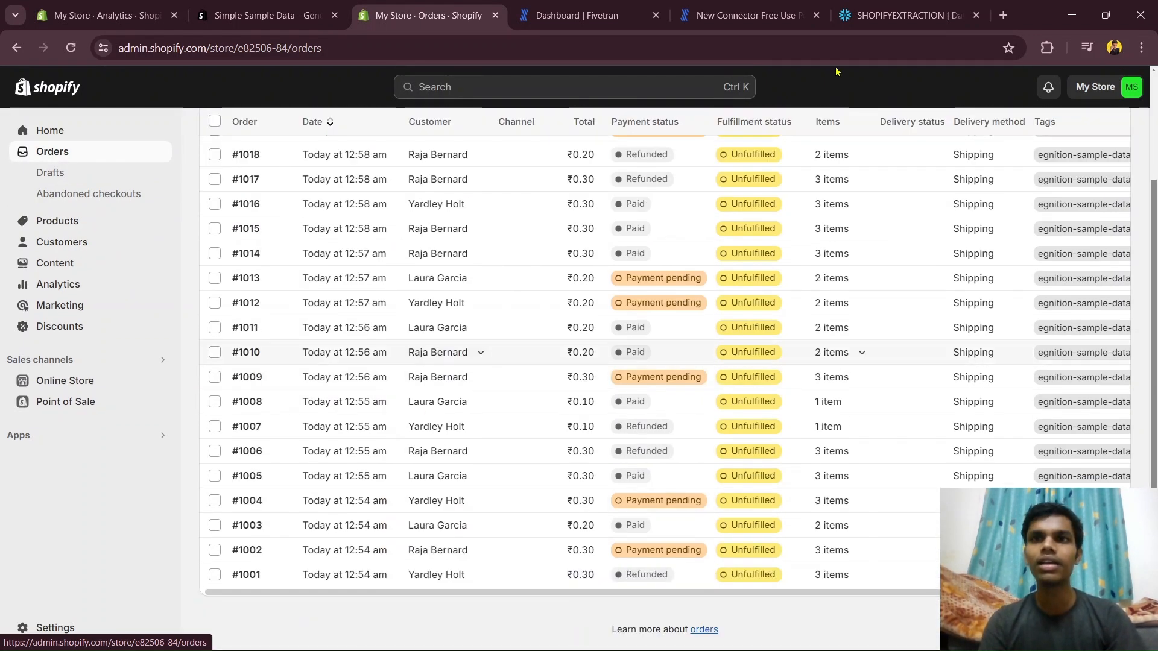
pyautogui.click(869, 15)
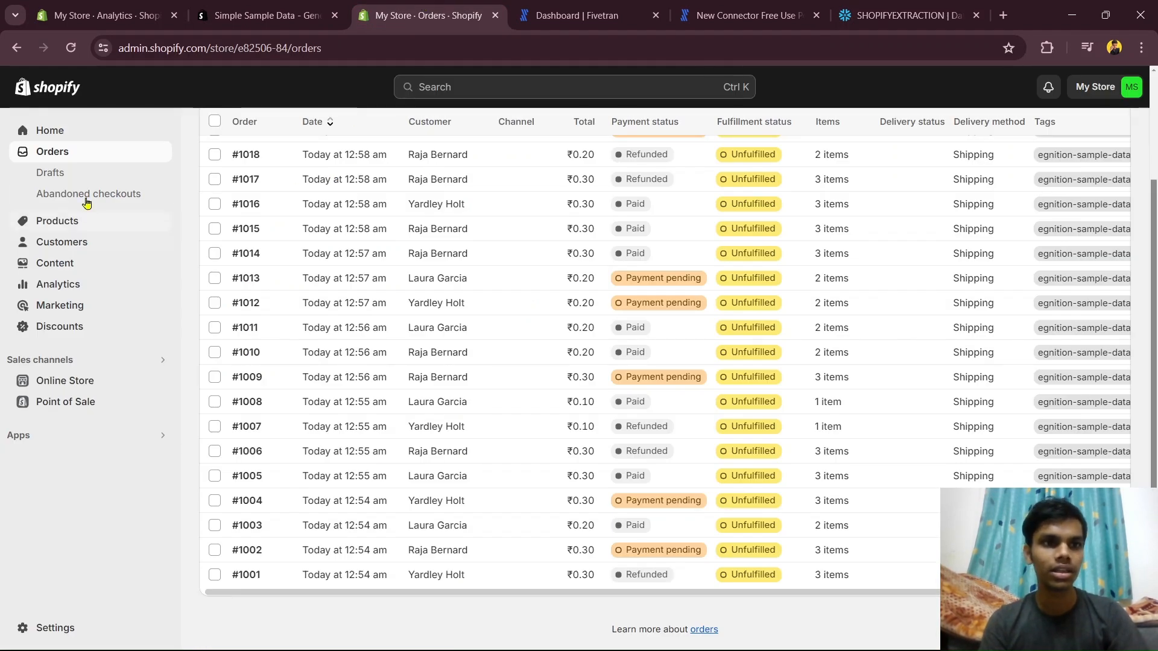
pyautogui.click(78, 222)
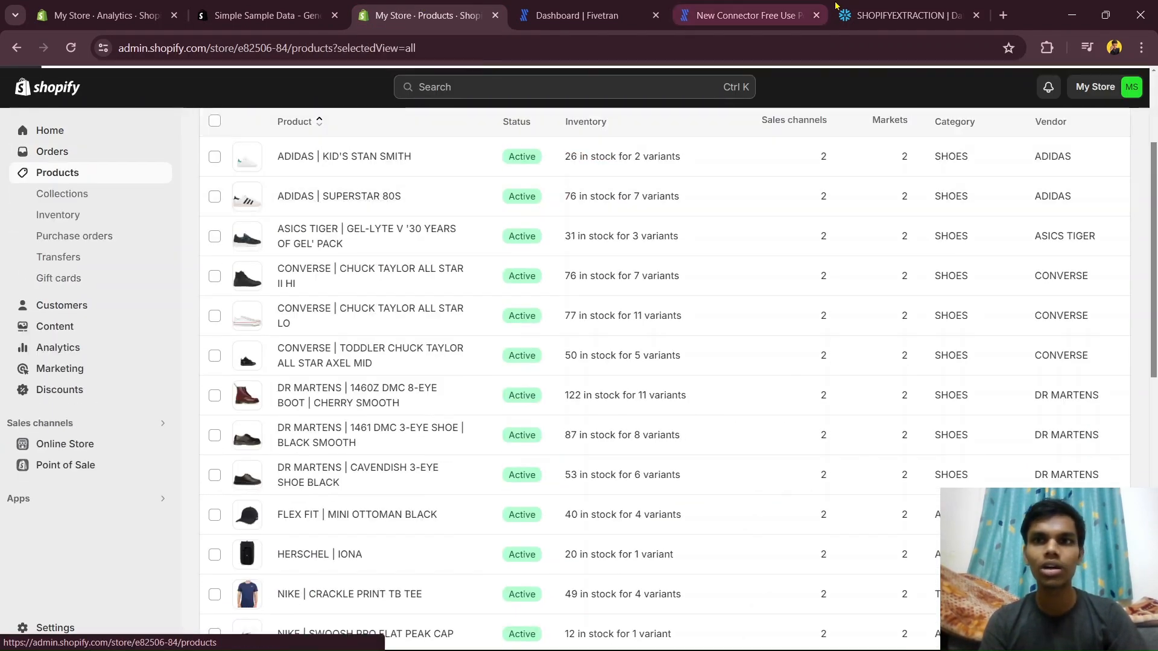
# Step: Reload the SHOPIFYEXTRACTION database in Snowflake's object tree and inspect its FIVETRAN_METADATA schema
pyautogui.click(904, 15)
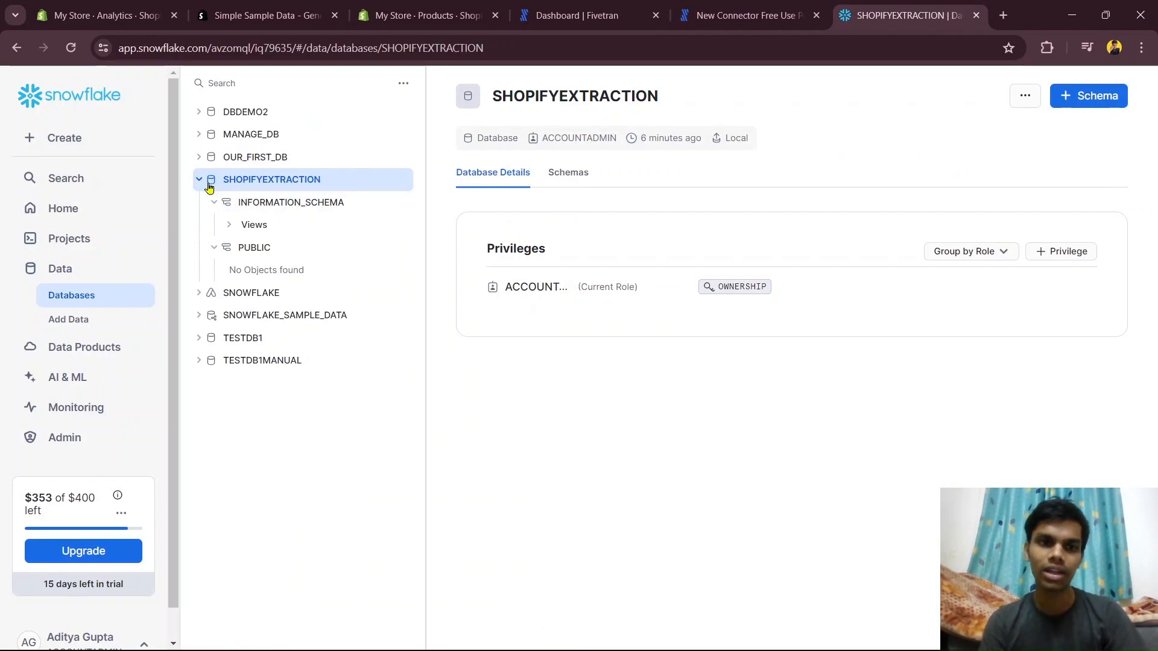
pyautogui.click(325, 181)
pyautogui.click(326, 183)
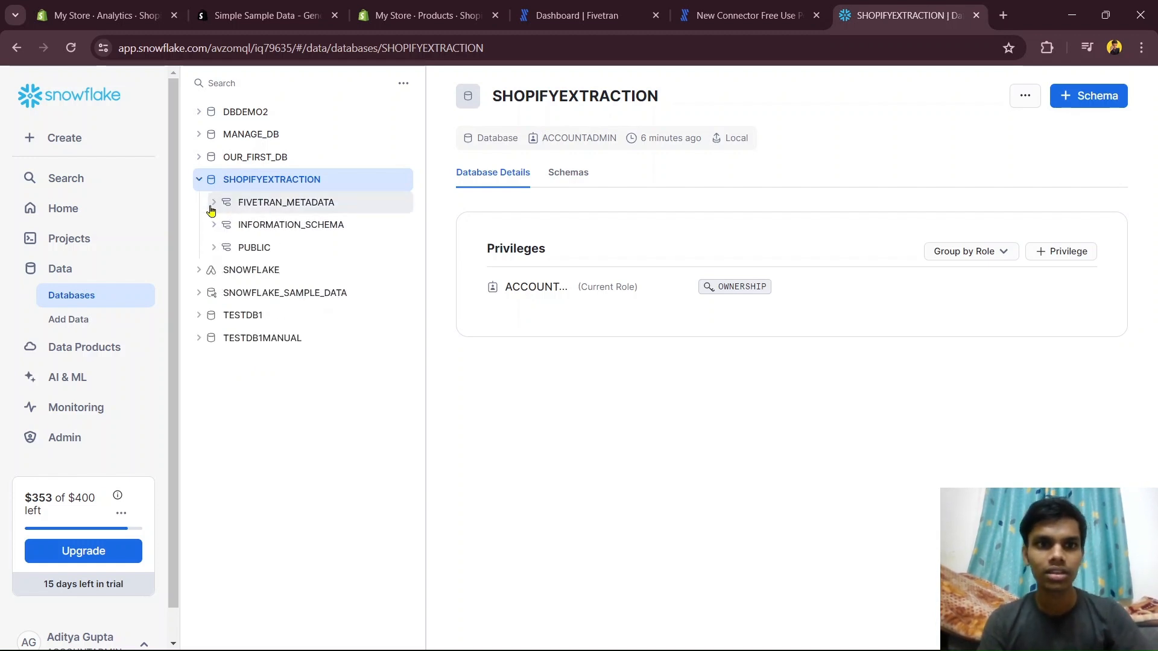
pyautogui.click(212, 205)
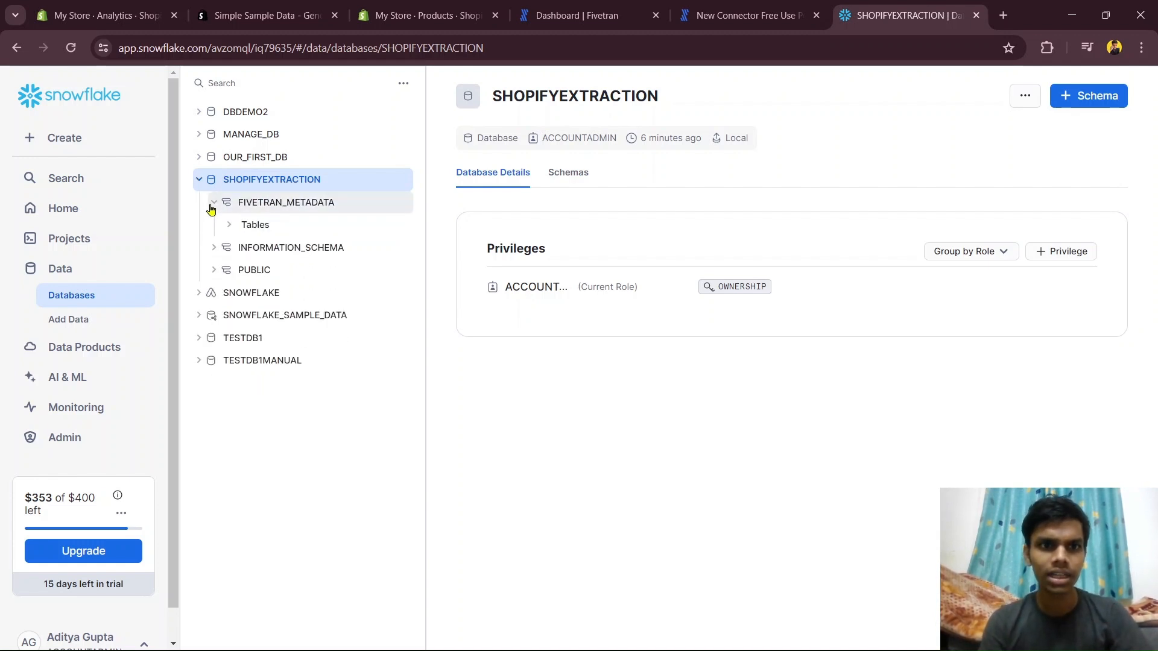
pyautogui.click(212, 205)
# Step: Start installing the Fivetran app from the Shopify app store through the connector setup form and review the data access it requests
pyautogui.click(576, 16)
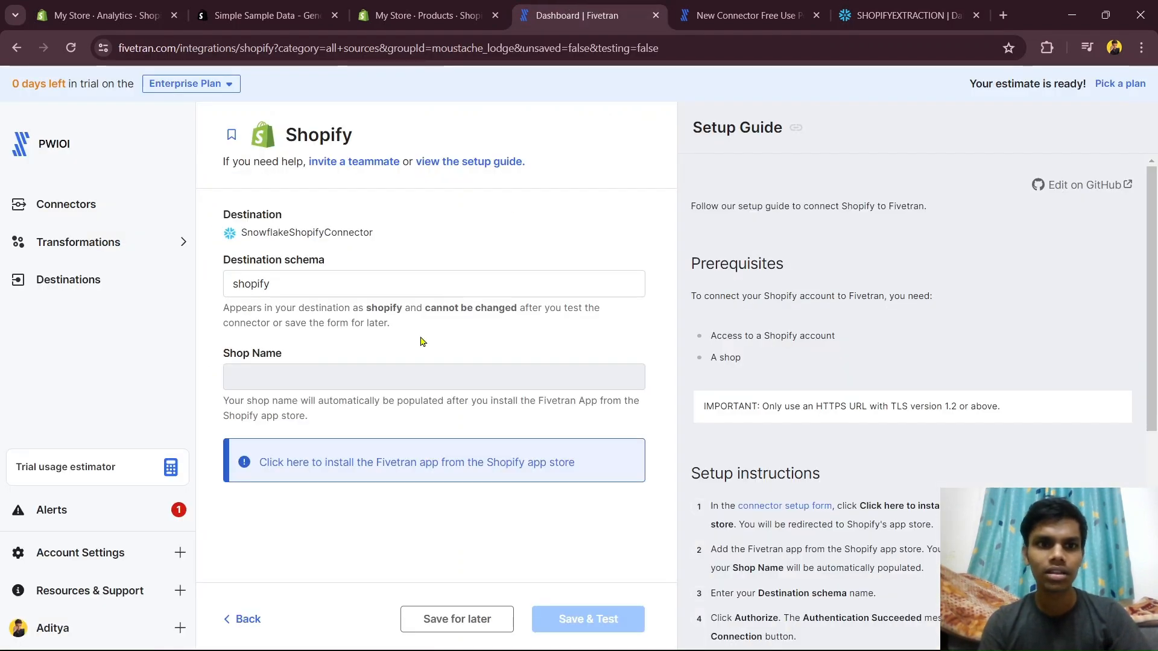
pyautogui.click(403, 469)
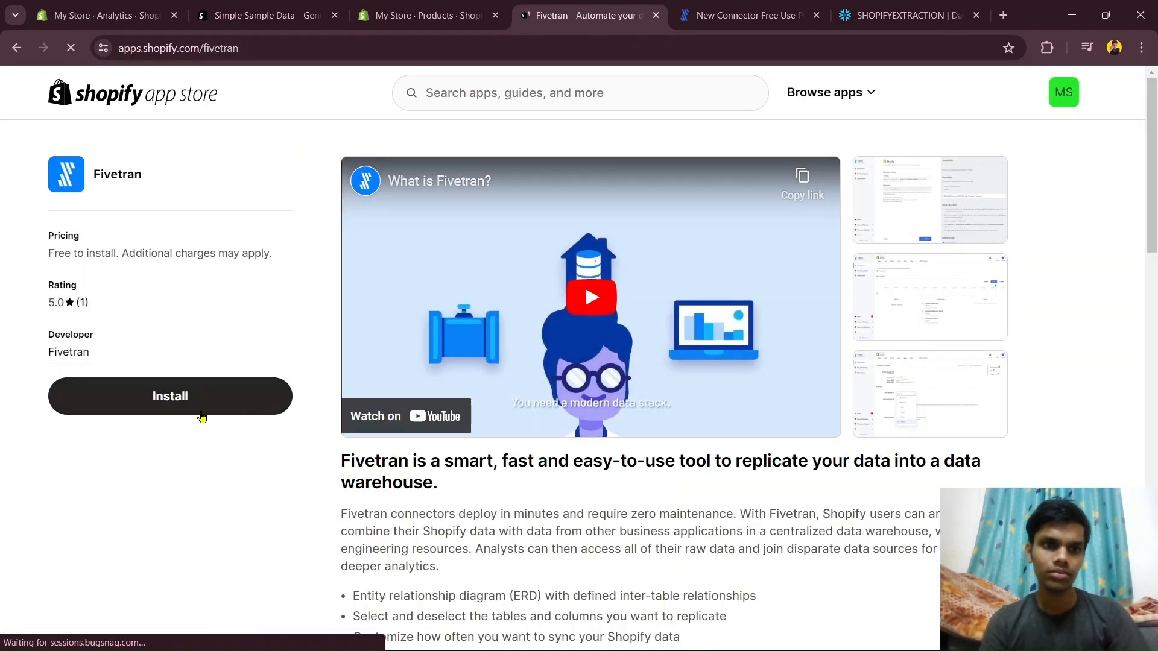
pyautogui.click(202, 410)
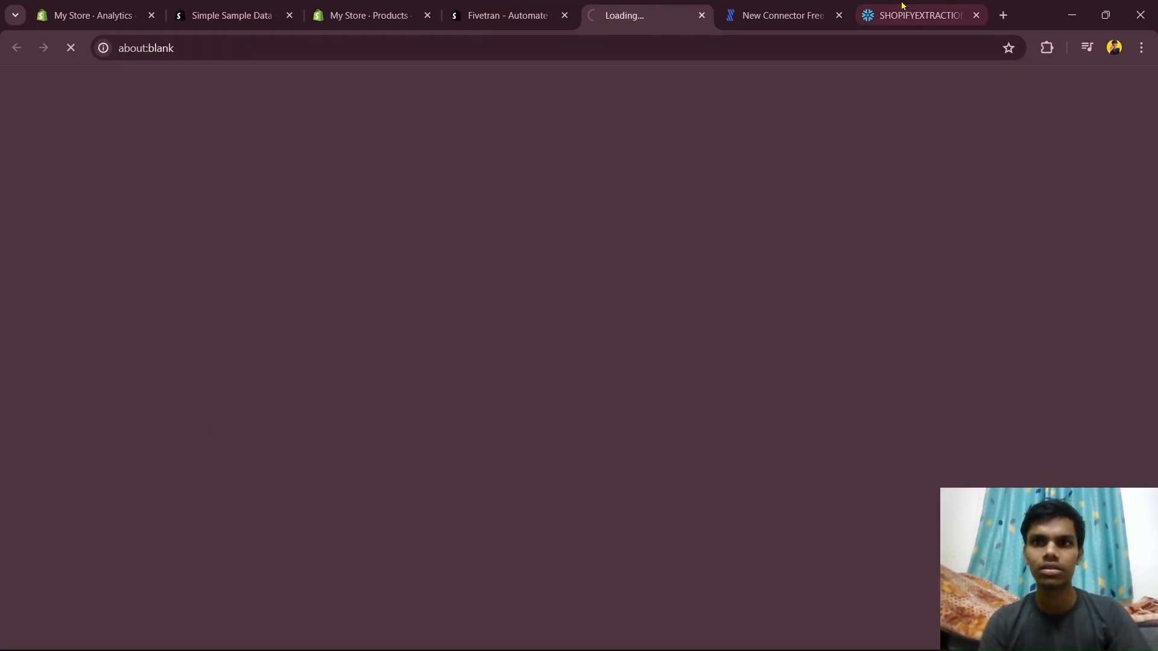
pyautogui.click(878, 8)
pyautogui.click(666, 11)
pyautogui.click(503, 17)
pyautogui.click(631, 18)
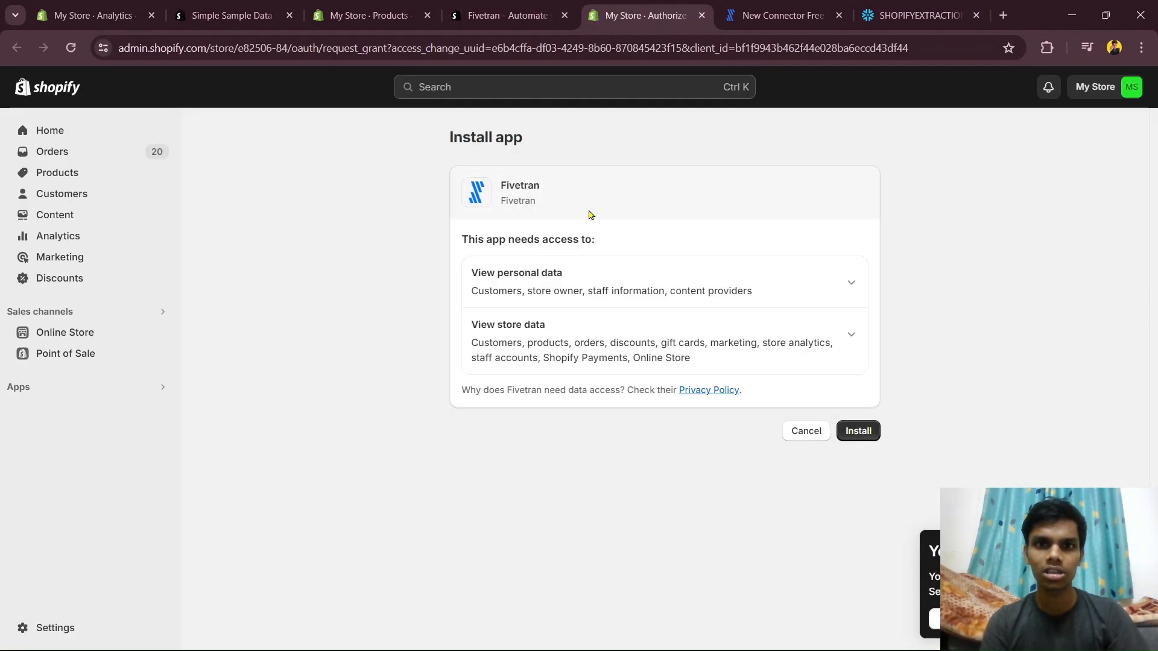
pyautogui.click(503, 15)
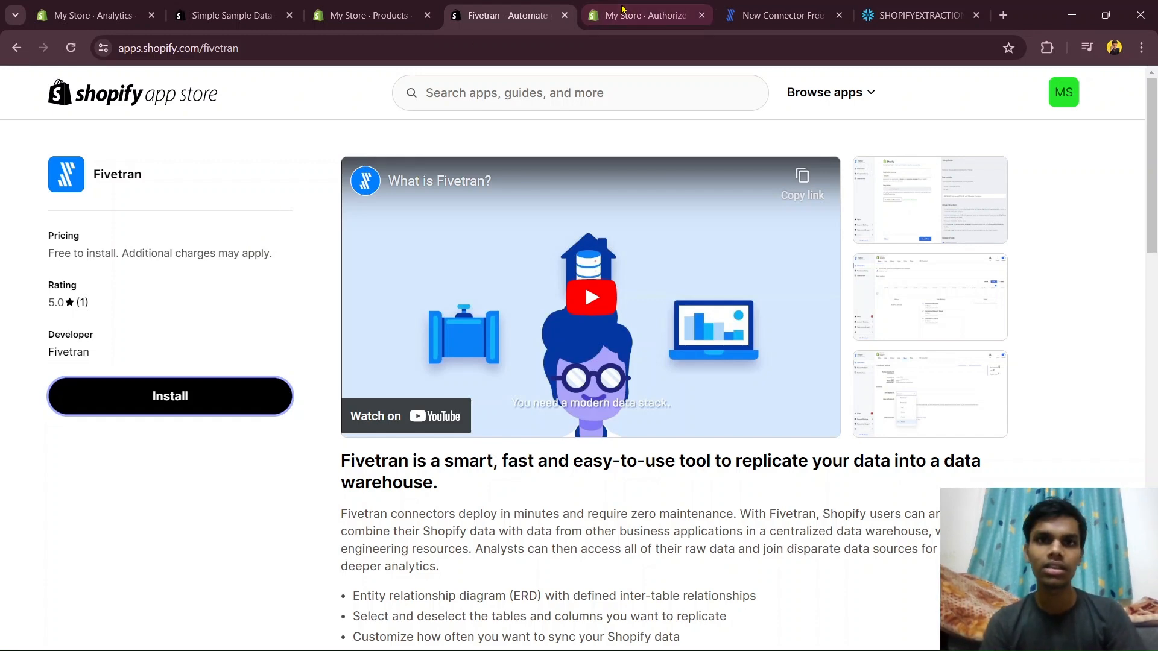
pyautogui.click(645, 15)
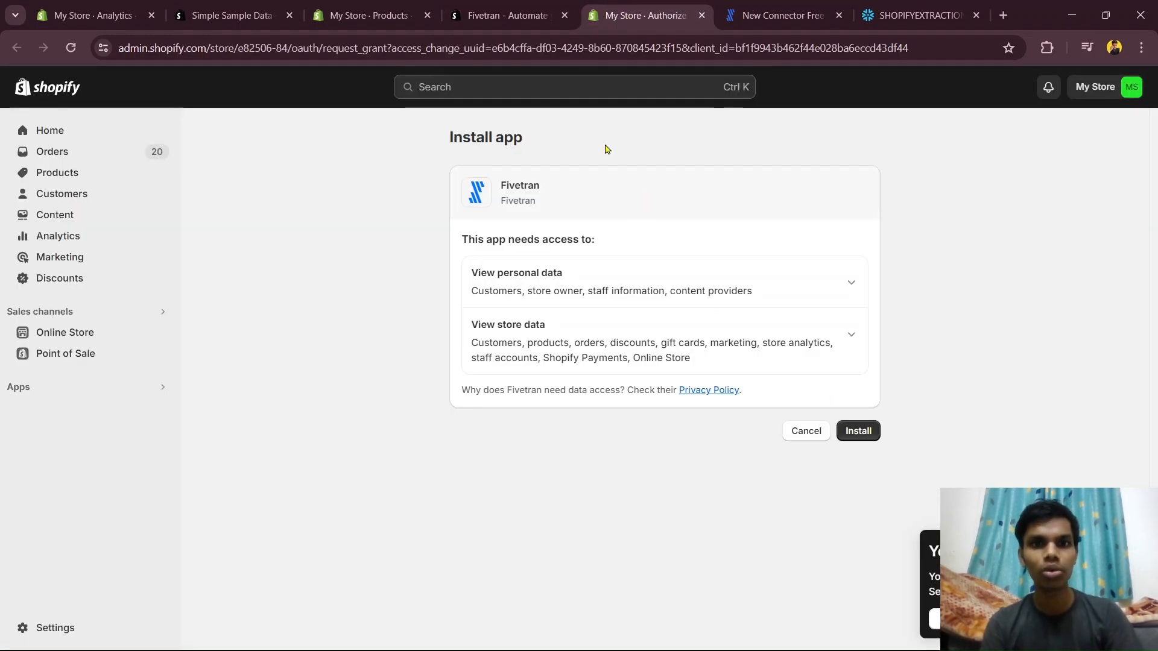
# Step: Approve the Fivetran app's installation in the store and authorize the Shopify API for the SnowflakeShopifyConnector destination
pyautogui.click(847, 433)
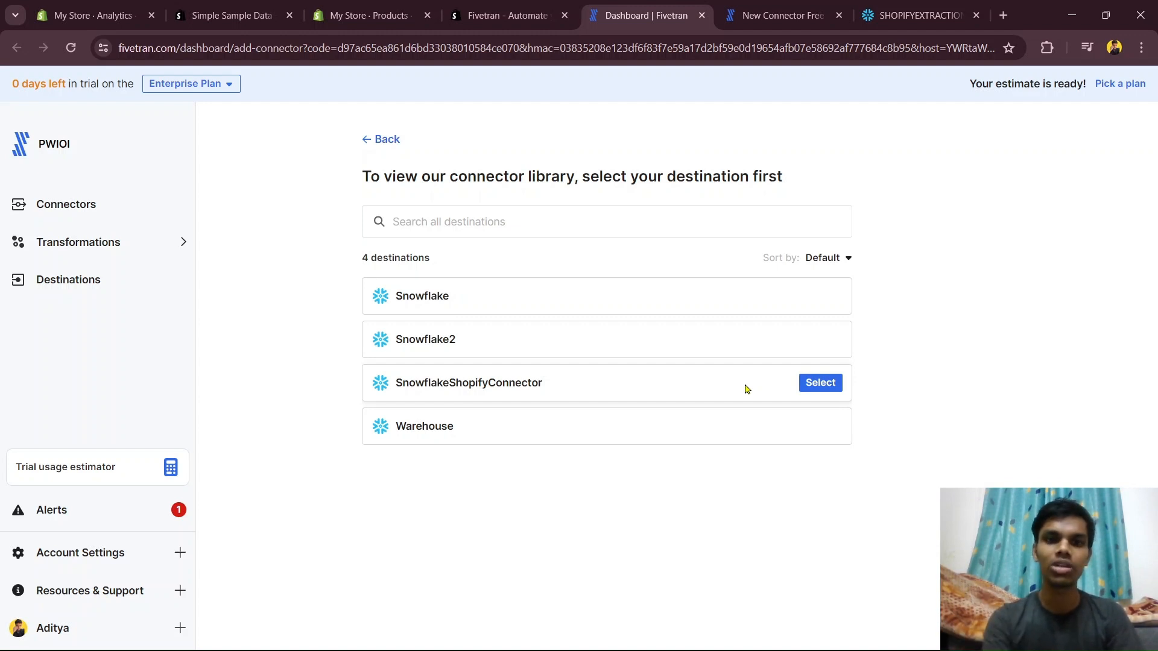
pyautogui.click(817, 385)
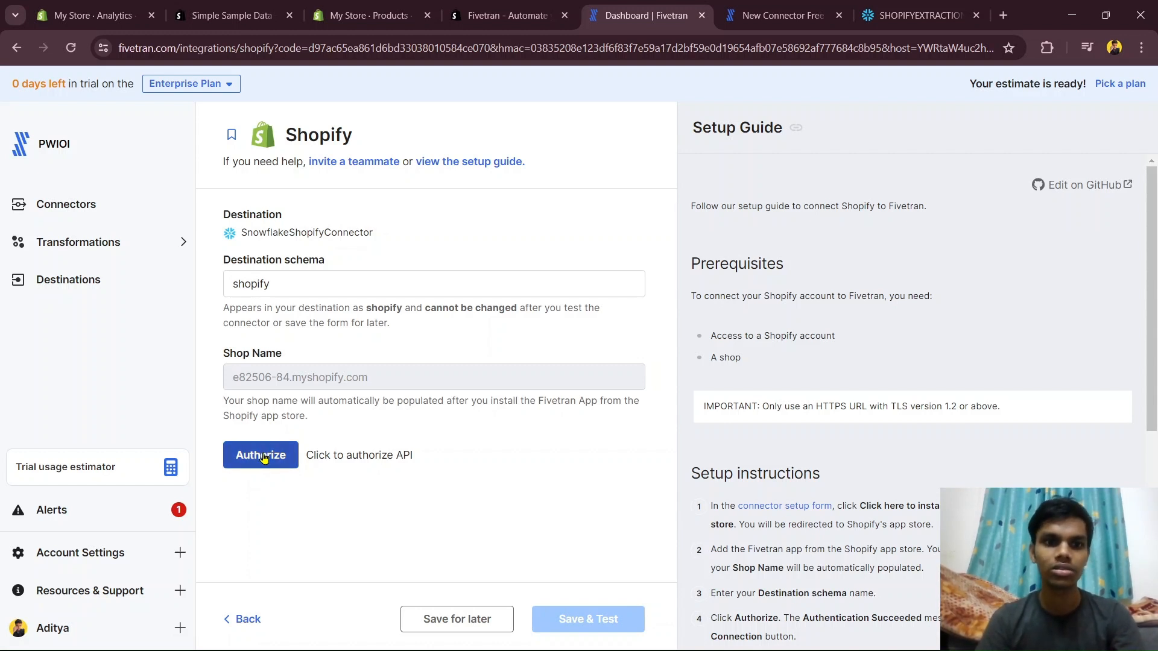
pyautogui.click(262, 457)
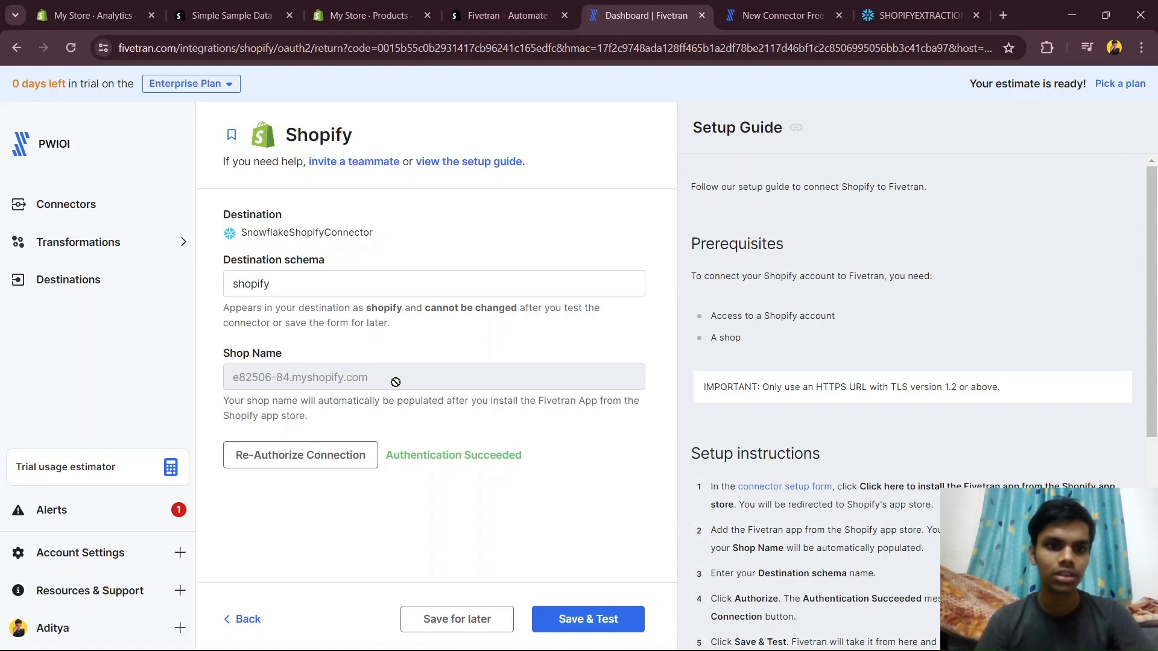
# Step: Compare the connector's Shop Name with the store addresses in Shopify's list of all stores
pyautogui.moveTo(395, 382); pyautogui.dragTo(220, 384)
pyautogui.click(369, 15)
pyautogui.click(1134, 90)
pyautogui.click(969, 181)
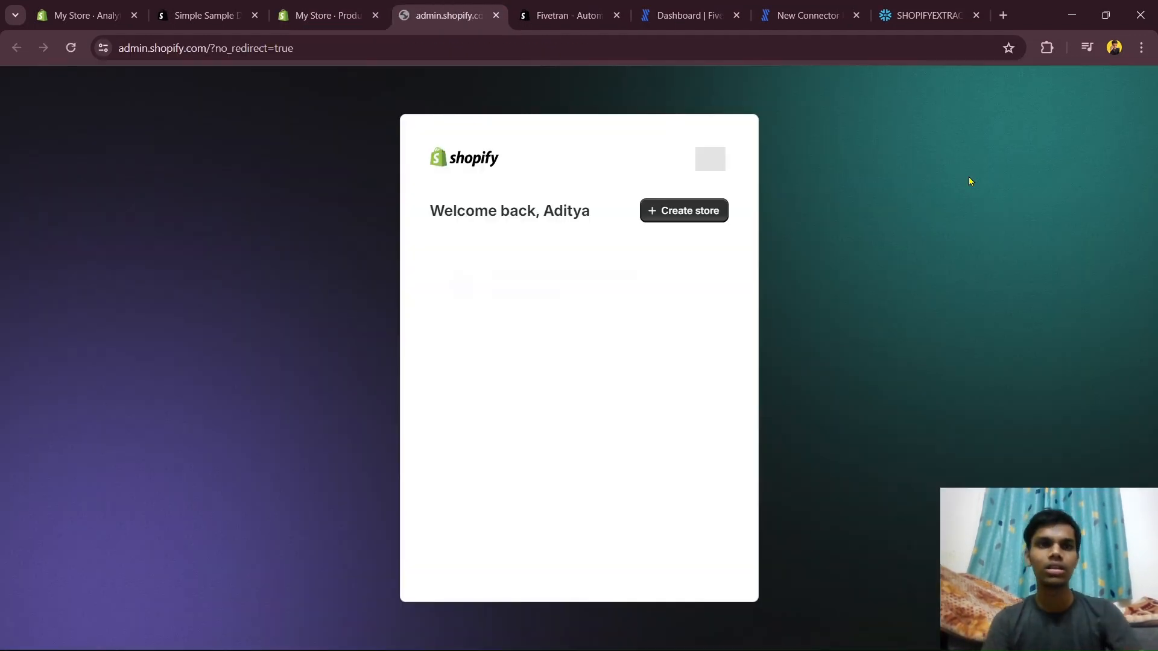
pyautogui.moveTo(605, 310); pyautogui.dragTo(480, 314)
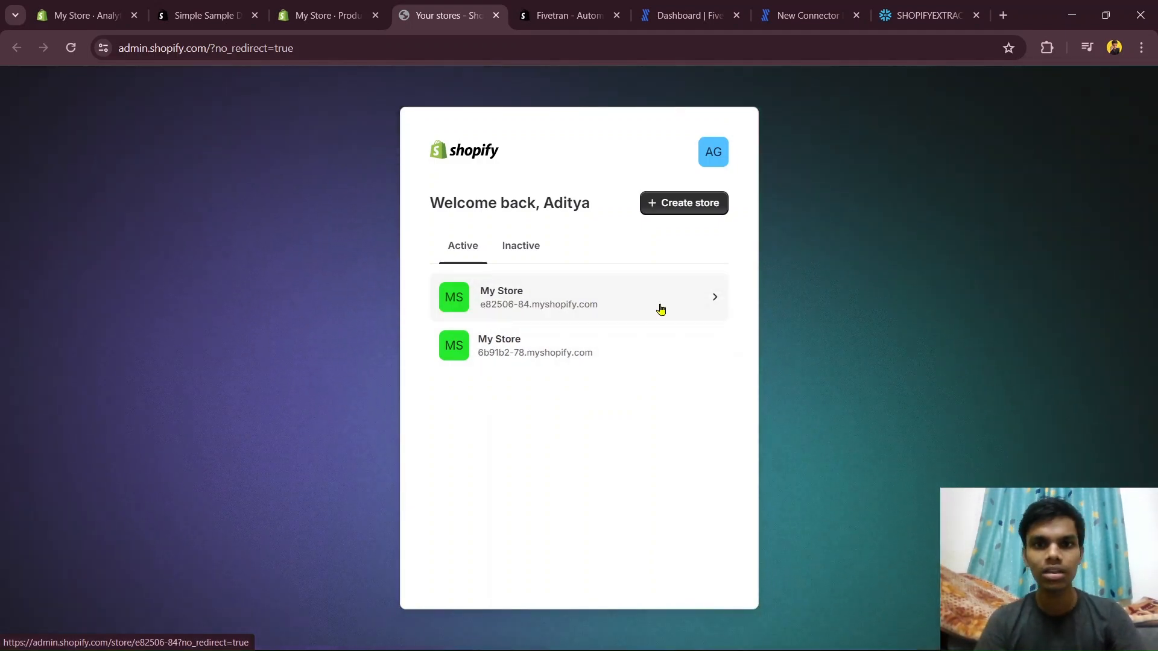
pyautogui.click(561, 15)
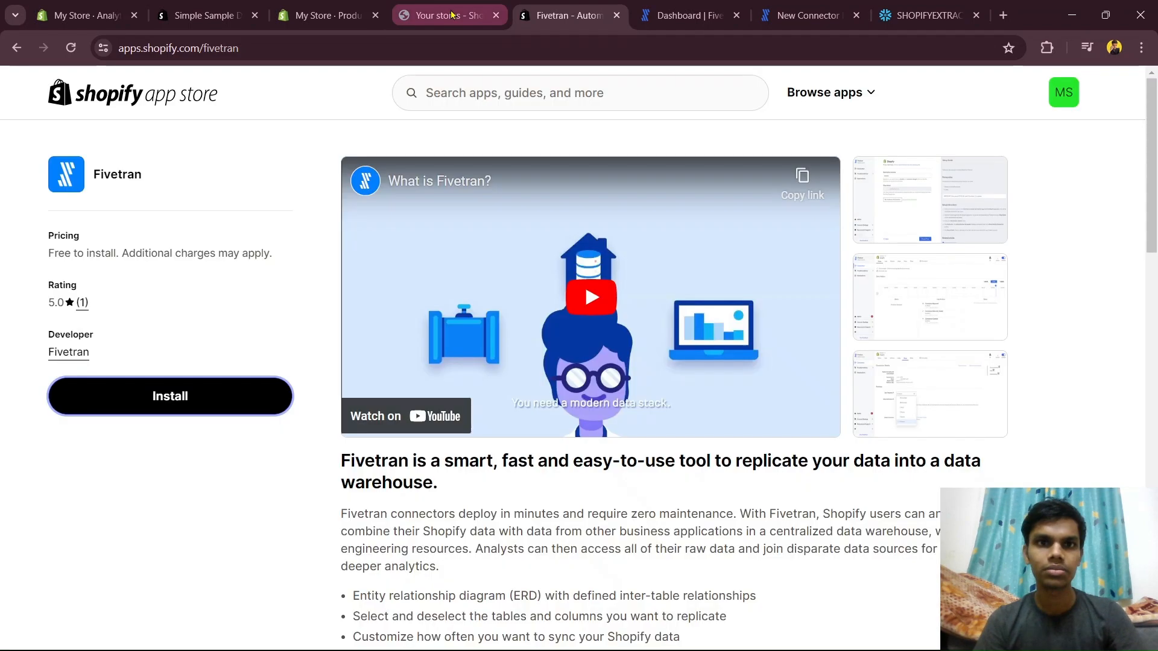
pyautogui.click(453, 15)
# Step: Save and test the Fivetran Shopify connector with the shopify destination schema, and continue past the connection tests
pyautogui.click(688, 16)
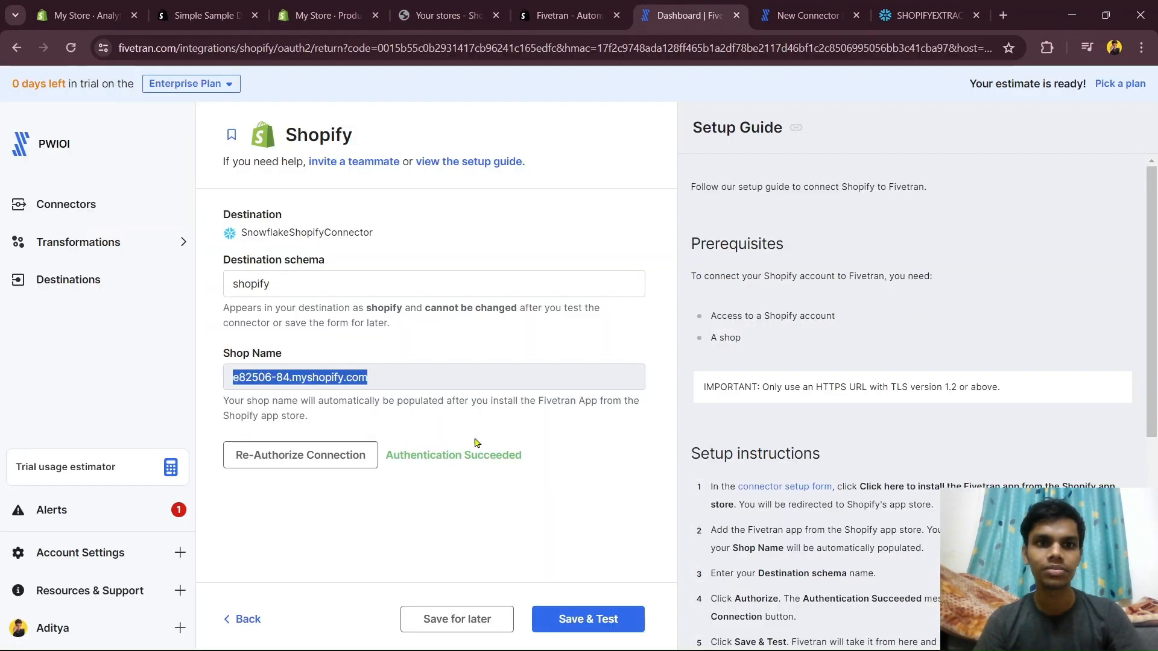
pyautogui.click(570, 615)
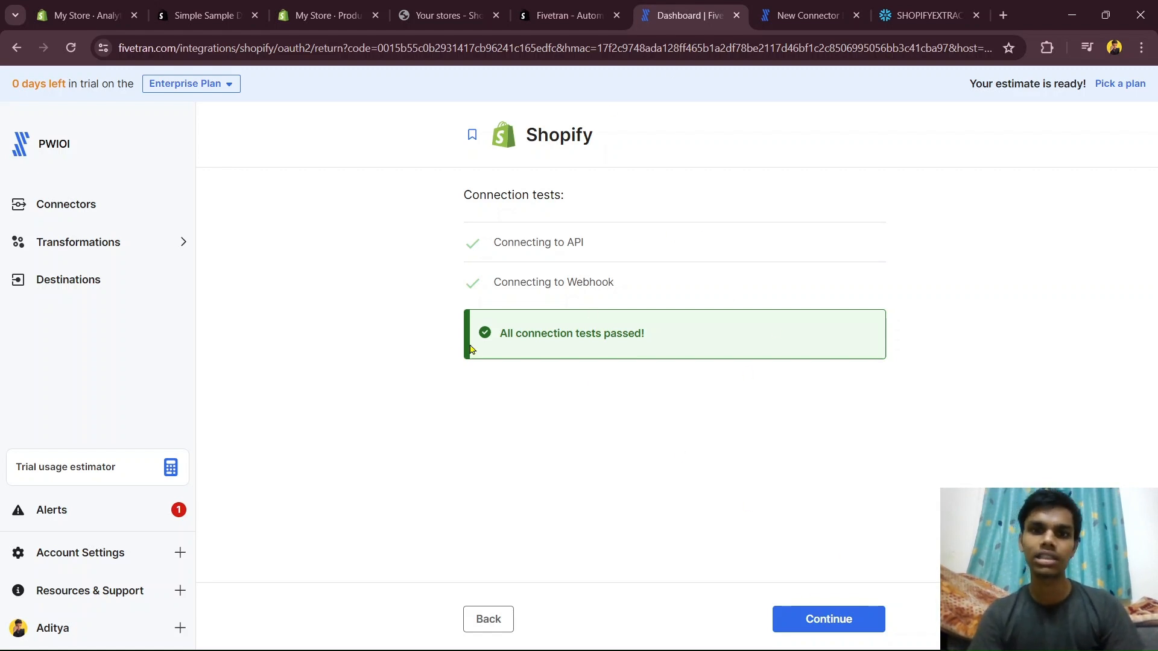
pyautogui.click(812, 628)
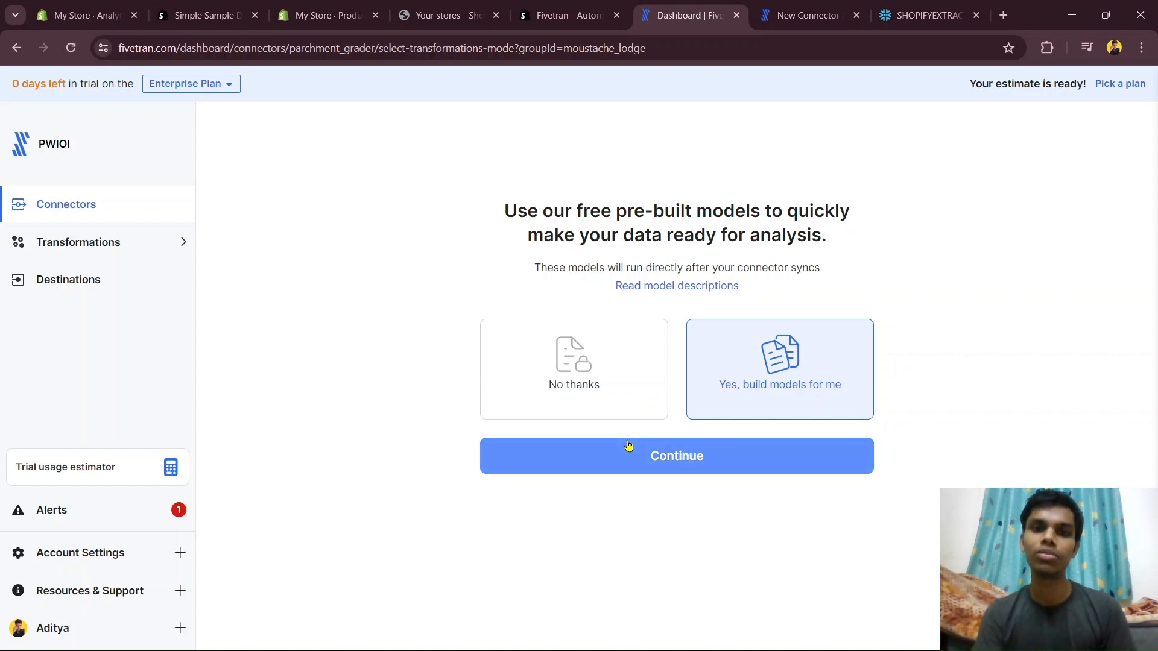
# Step: Review the store's product and order lists in the Shopify admin as the source data for the sync
pyautogui.click(329, 15)
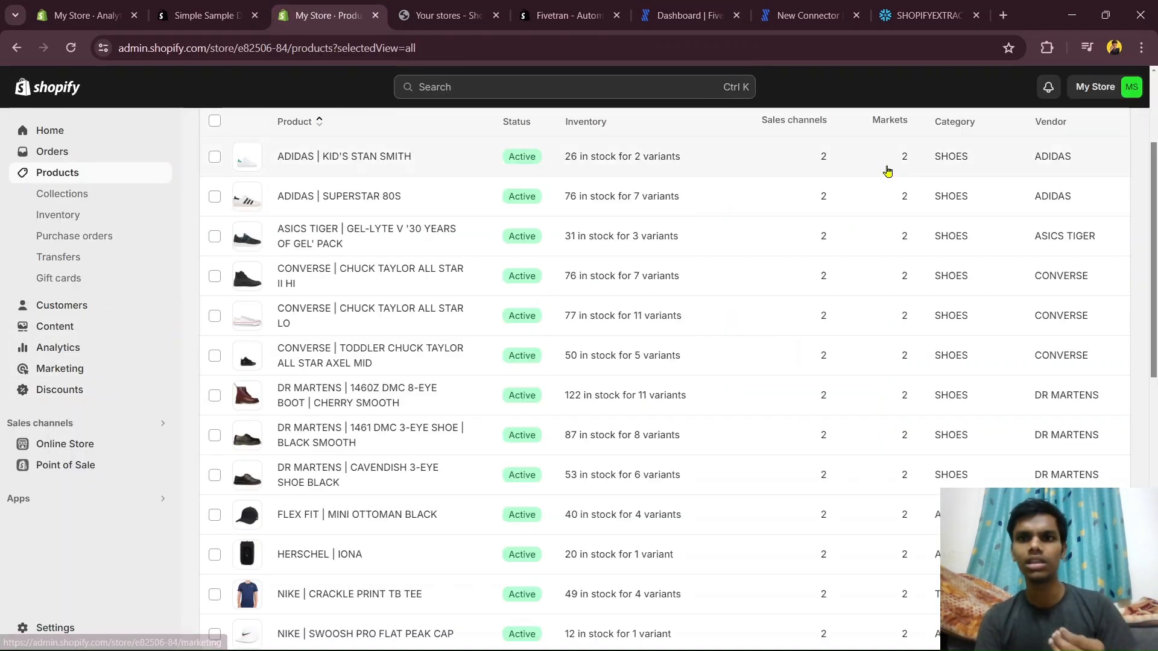
pyautogui.scroll(3, 548, 196)
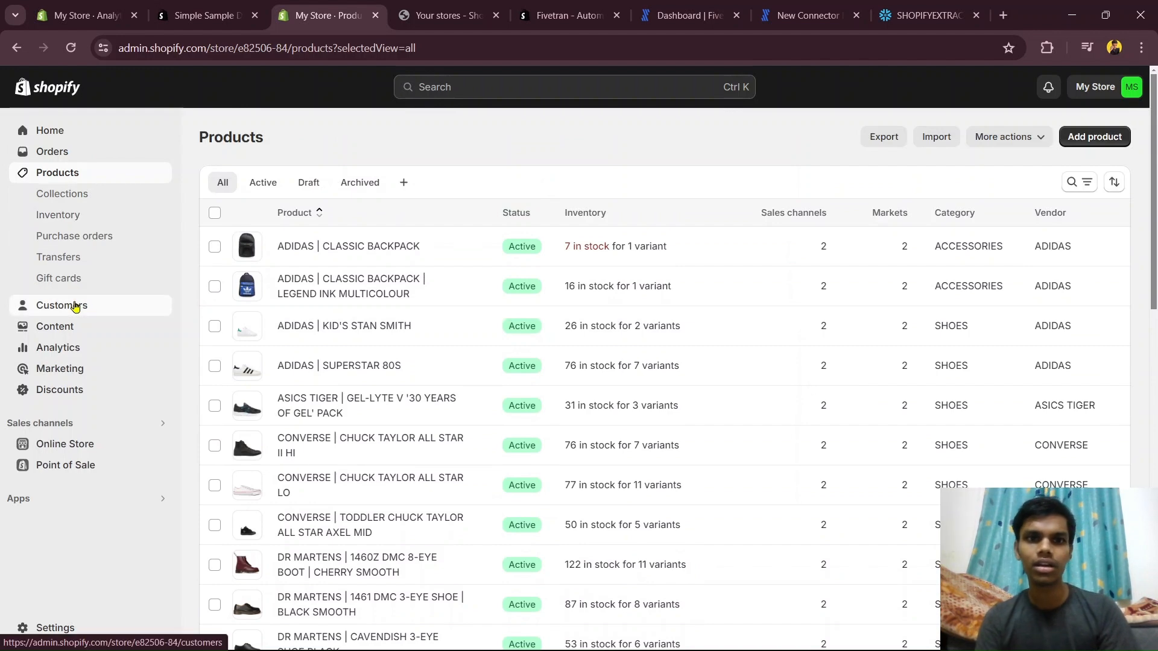
pyautogui.click(75, 305)
pyautogui.click(76, 155)
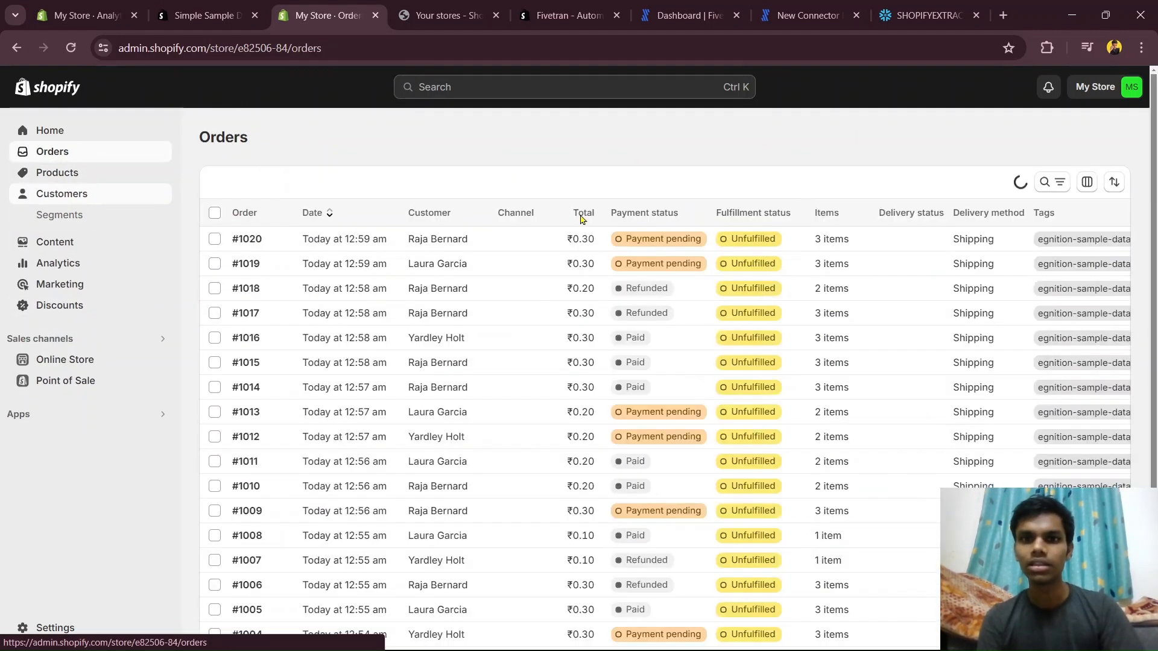
pyautogui.scroll(-3, 744, 382)
pyautogui.scroll(3, 754, 361)
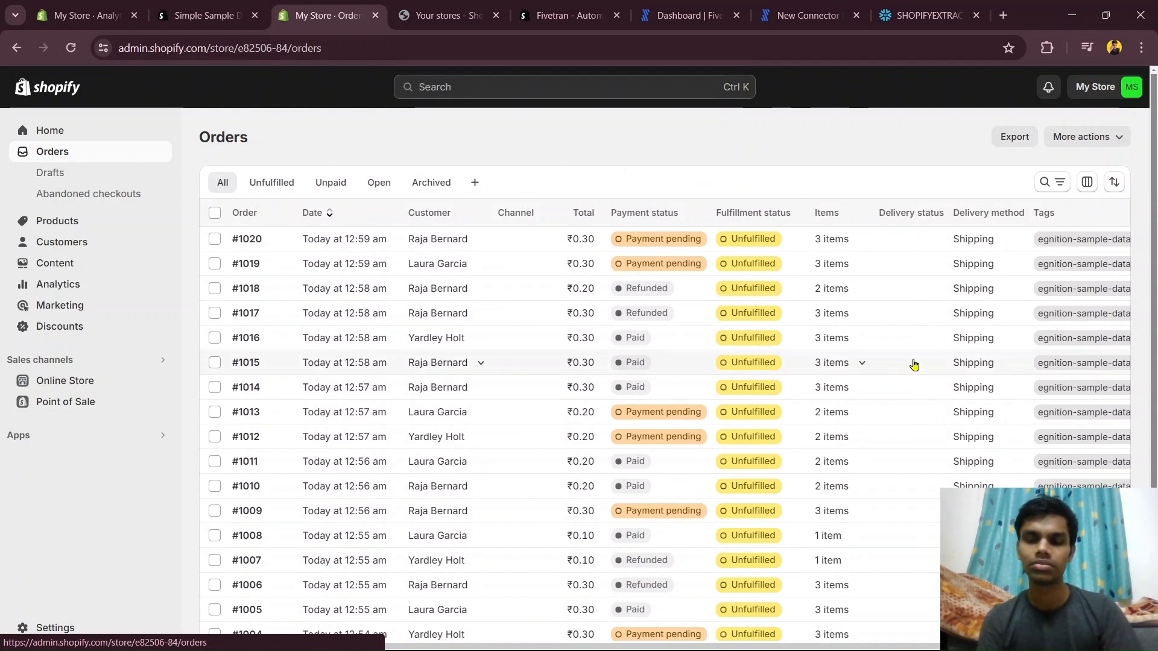
pyautogui.hscroll(1, 913, 364)
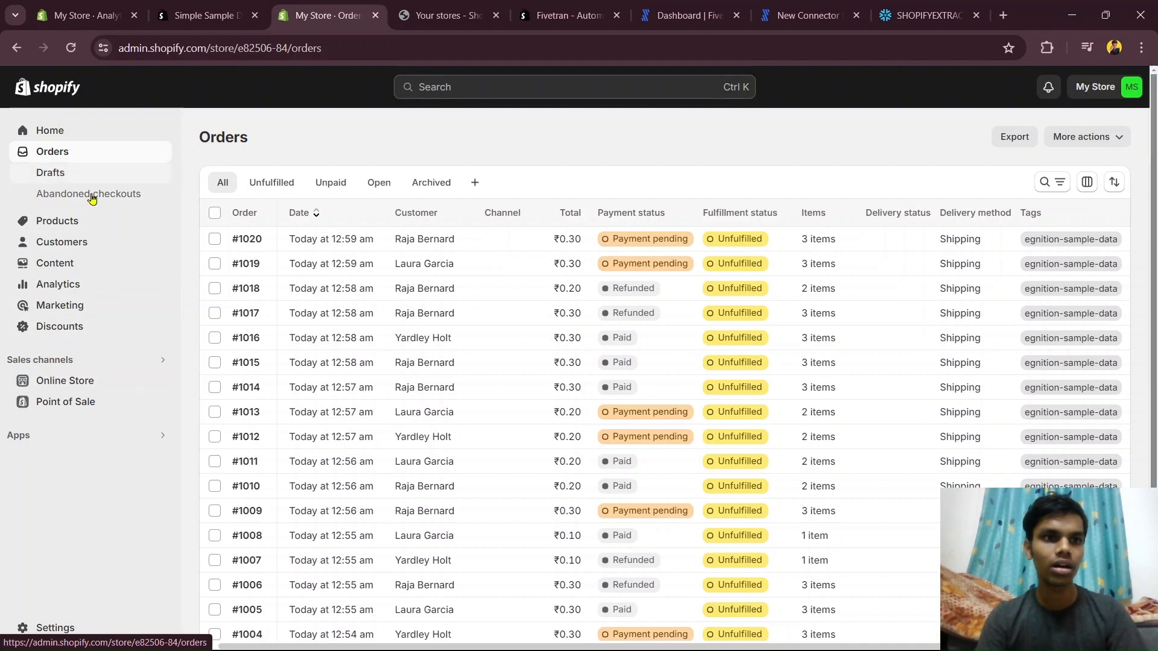
# Step: In Fivetran, accept the pre-built models for the Shopify connector and start its initial sync
pyautogui.click(562, 8)
pyautogui.click(687, 15)
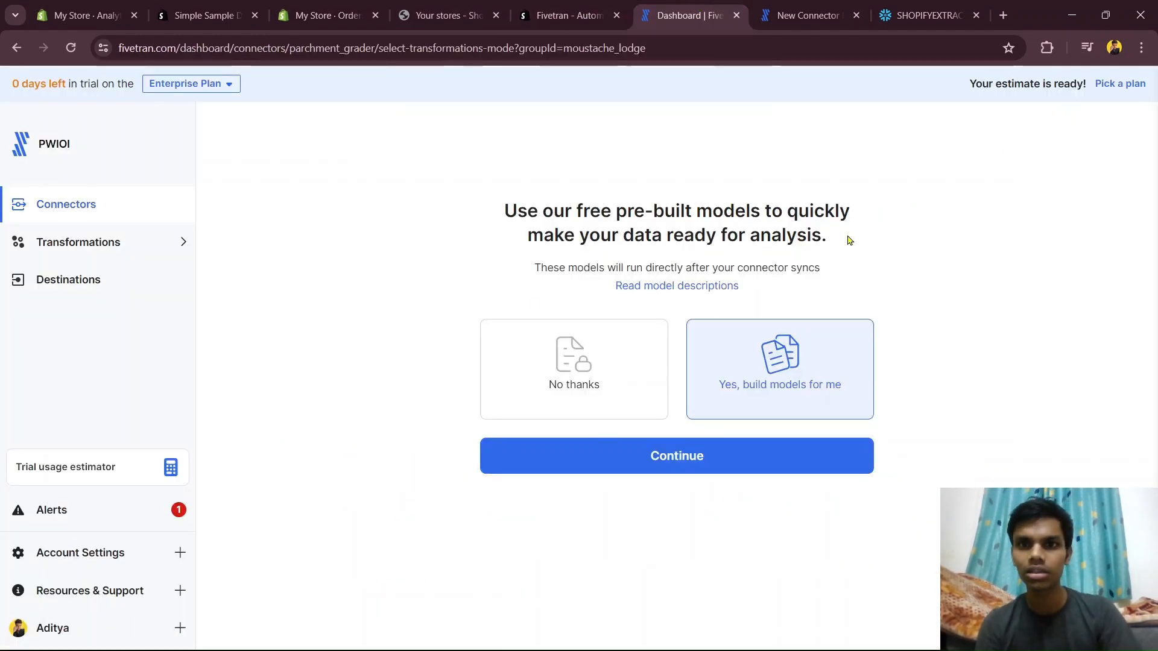
pyautogui.click(658, 471)
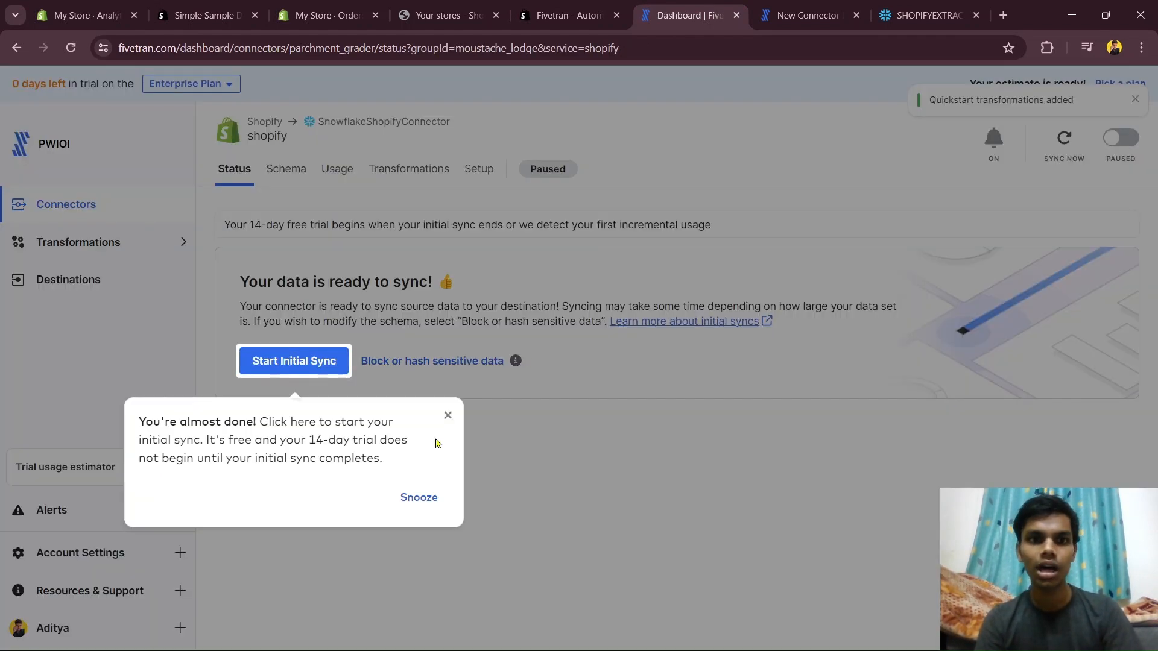
pyautogui.click(448, 417)
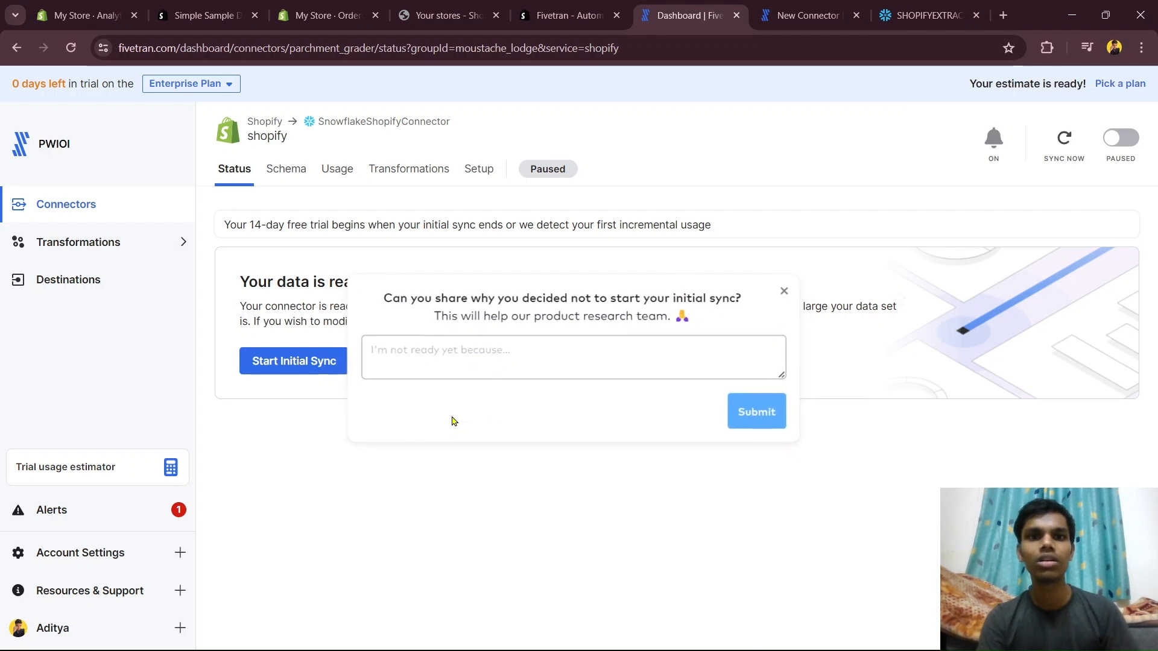
pyautogui.click(784, 292)
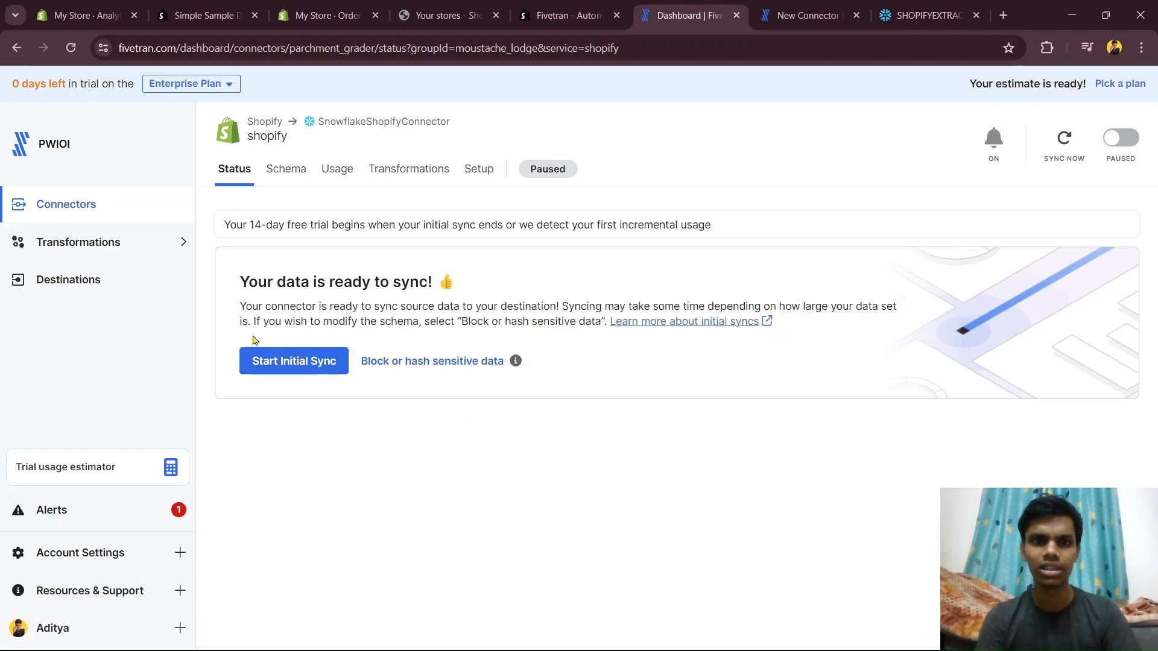
pyautogui.click(292, 362)
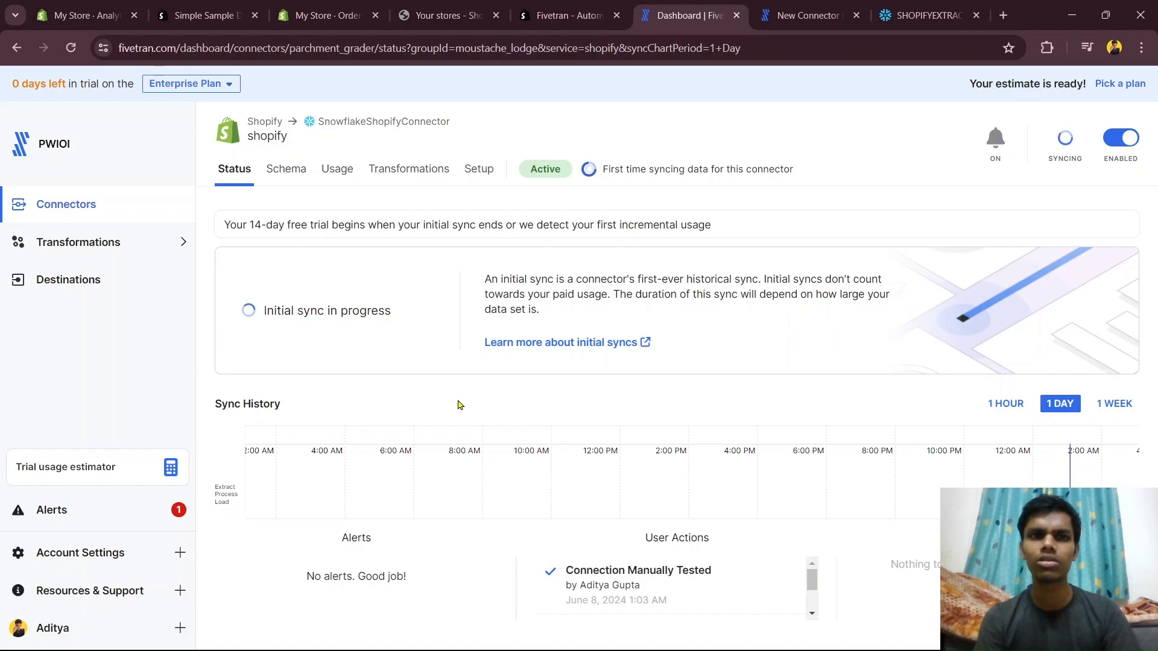
# Step: Reload the SHOPIFYEXTRACTION database in Snowflake and examine the tables in its FIVETRAN_METADATA schema
pyautogui.click(768, 8)
pyautogui.click(929, 15)
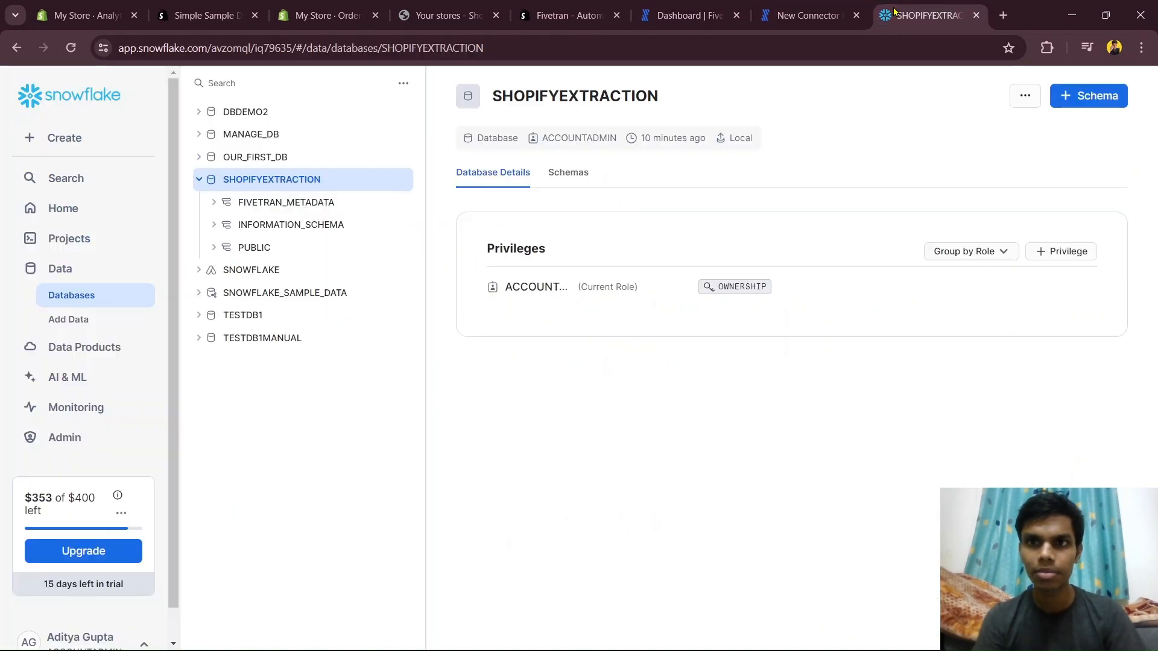
pyautogui.click(67, 50)
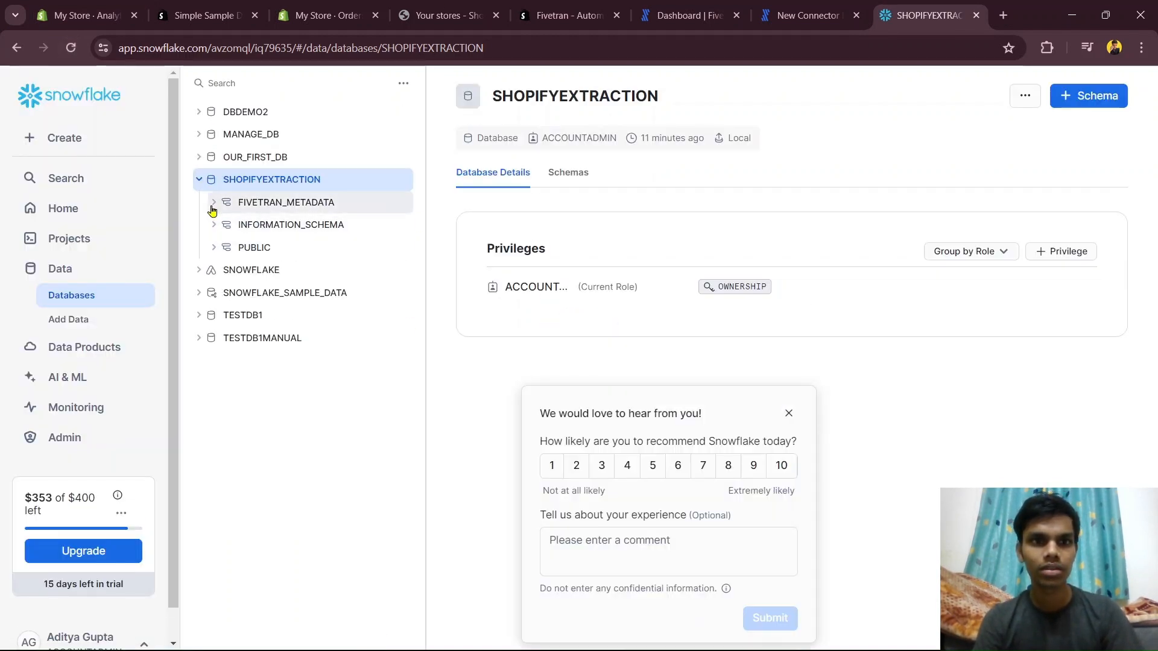
pyautogui.click(214, 203)
pyautogui.click(232, 226)
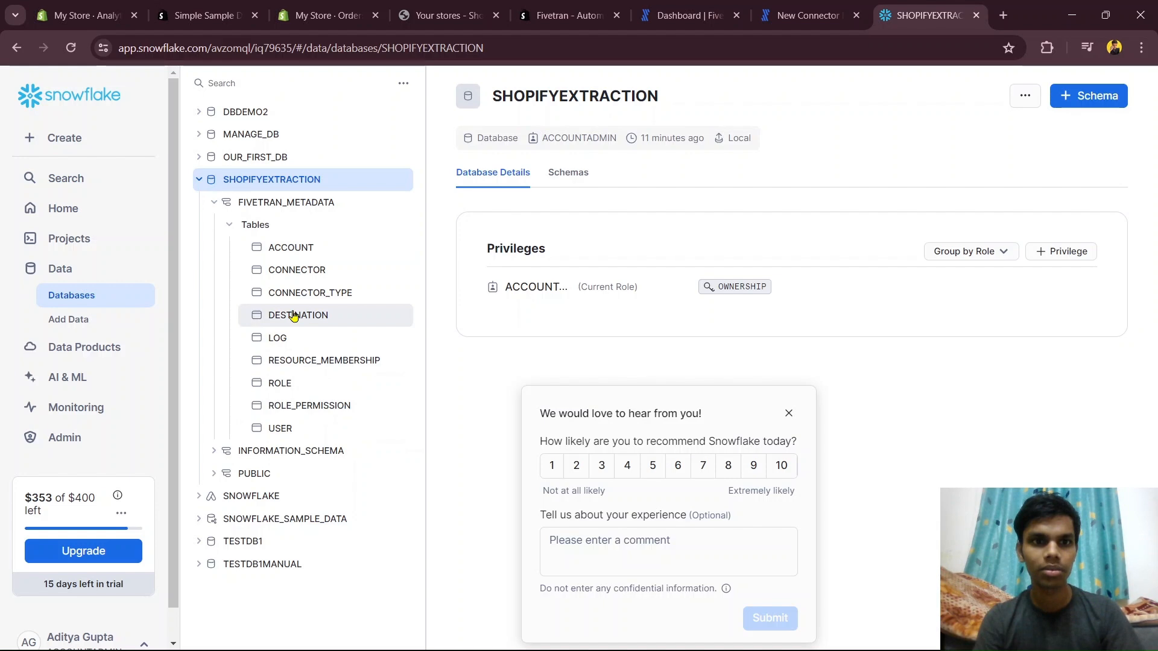
pyautogui.click(214, 202)
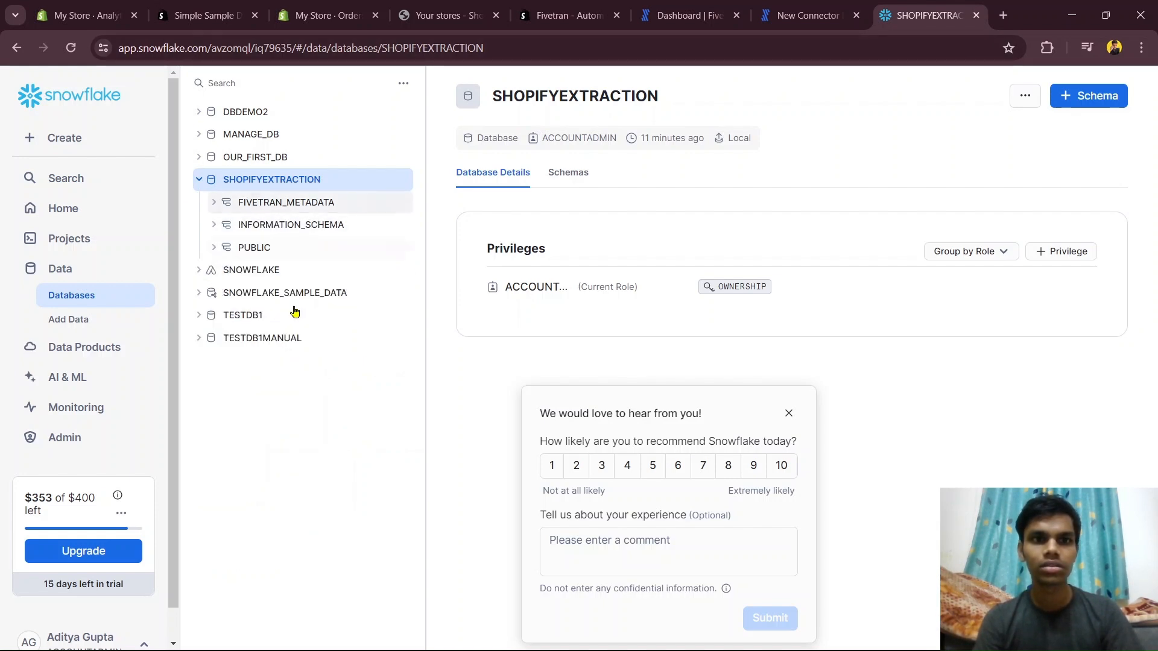
pyautogui.click(808, 15)
pyautogui.click(663, 22)
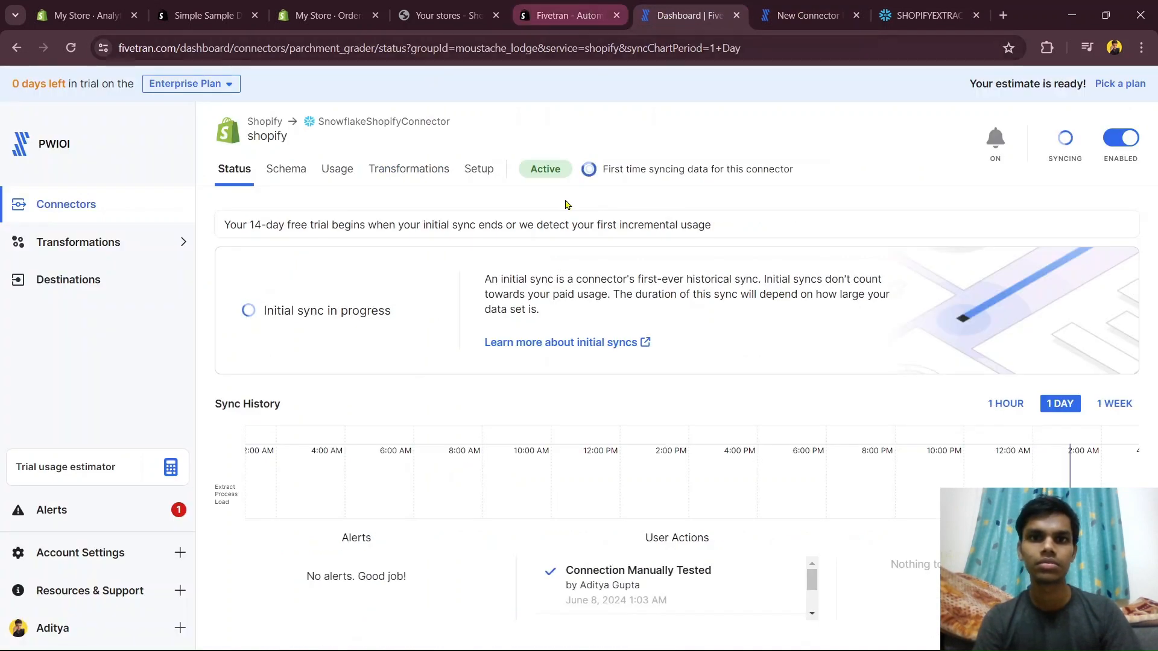
pyautogui.click(558, 7)
pyautogui.click(675, 15)
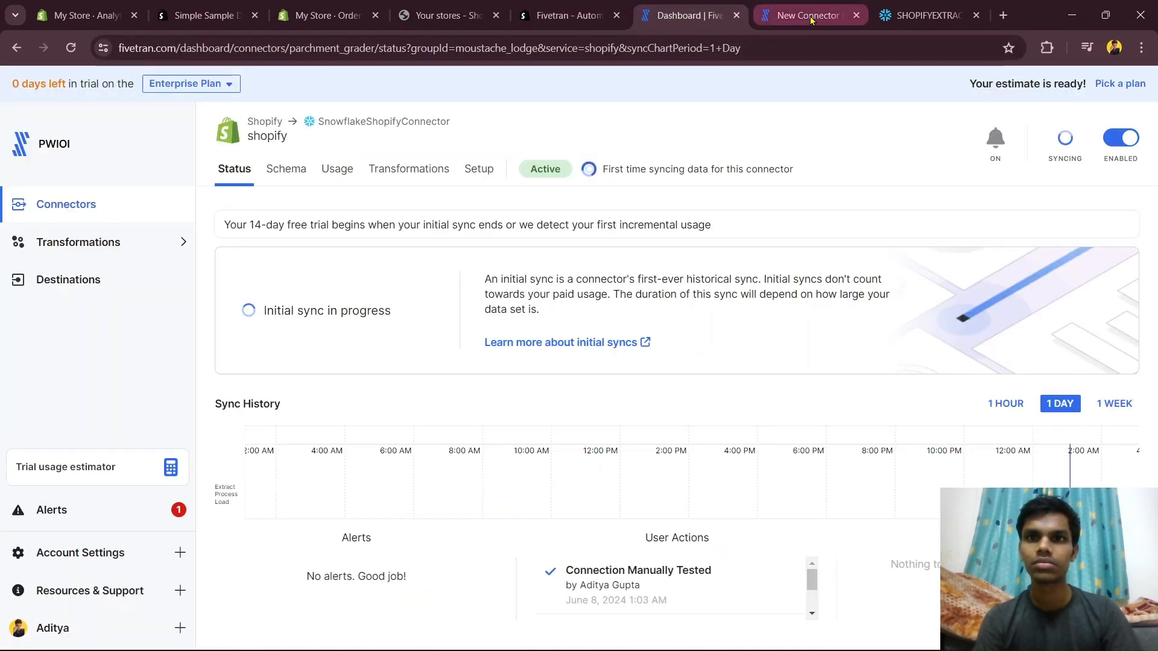
pyautogui.click(326, 15)
pyautogui.click(443, 12)
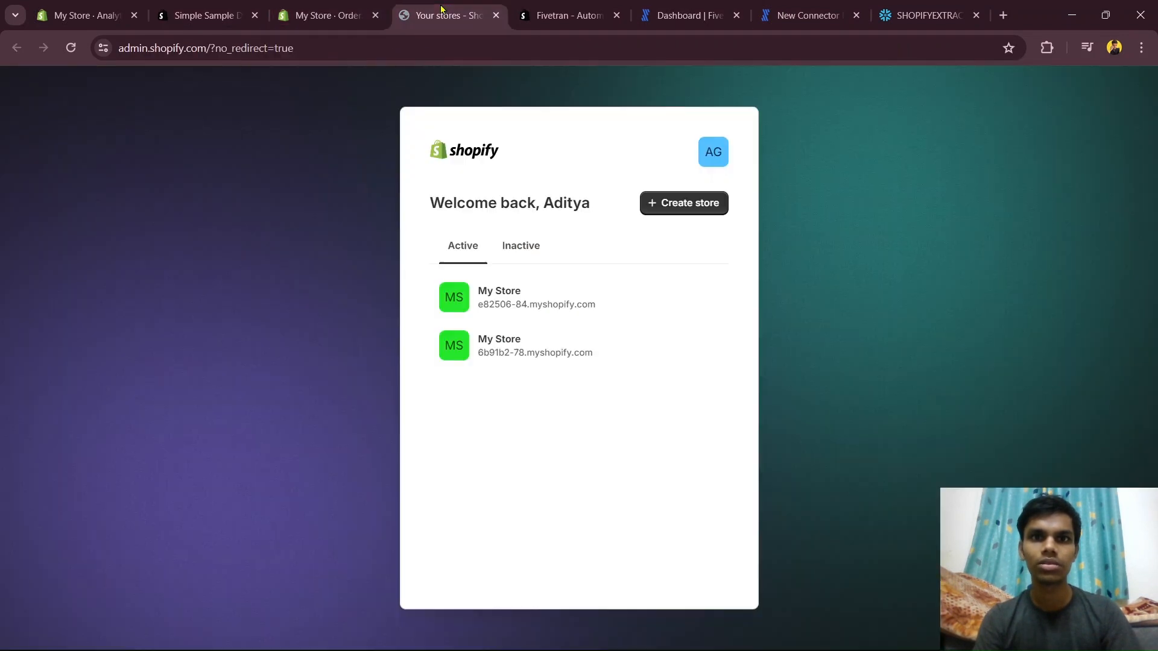
pyautogui.click(563, 17)
pyautogui.click(684, 7)
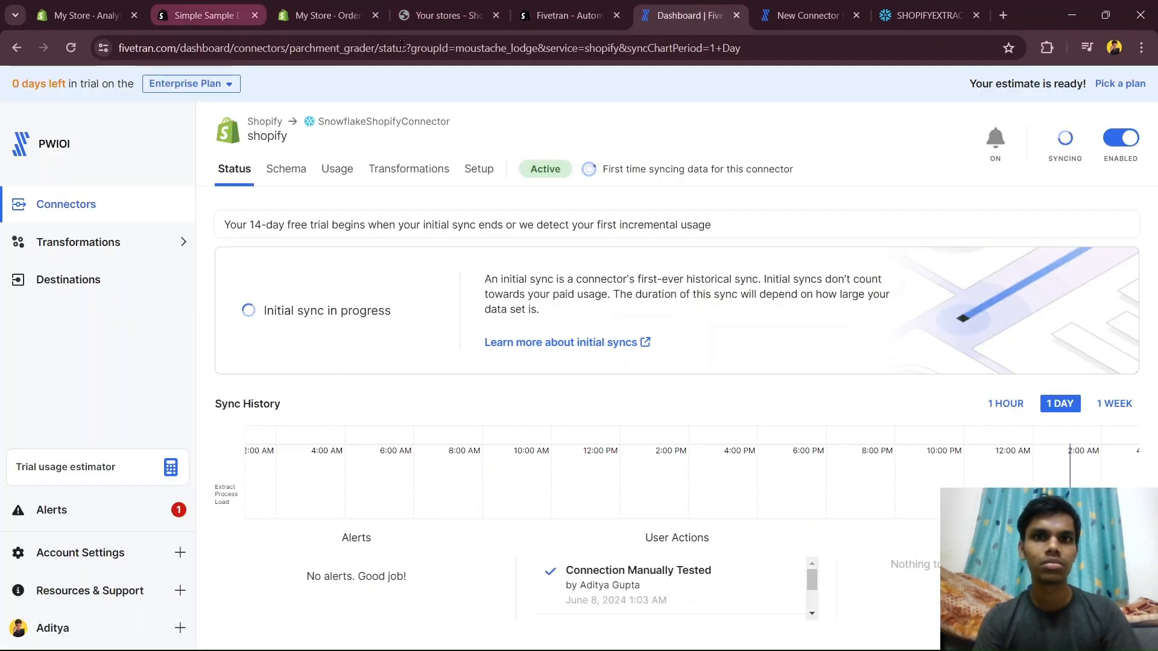
pyautogui.click(781, 20)
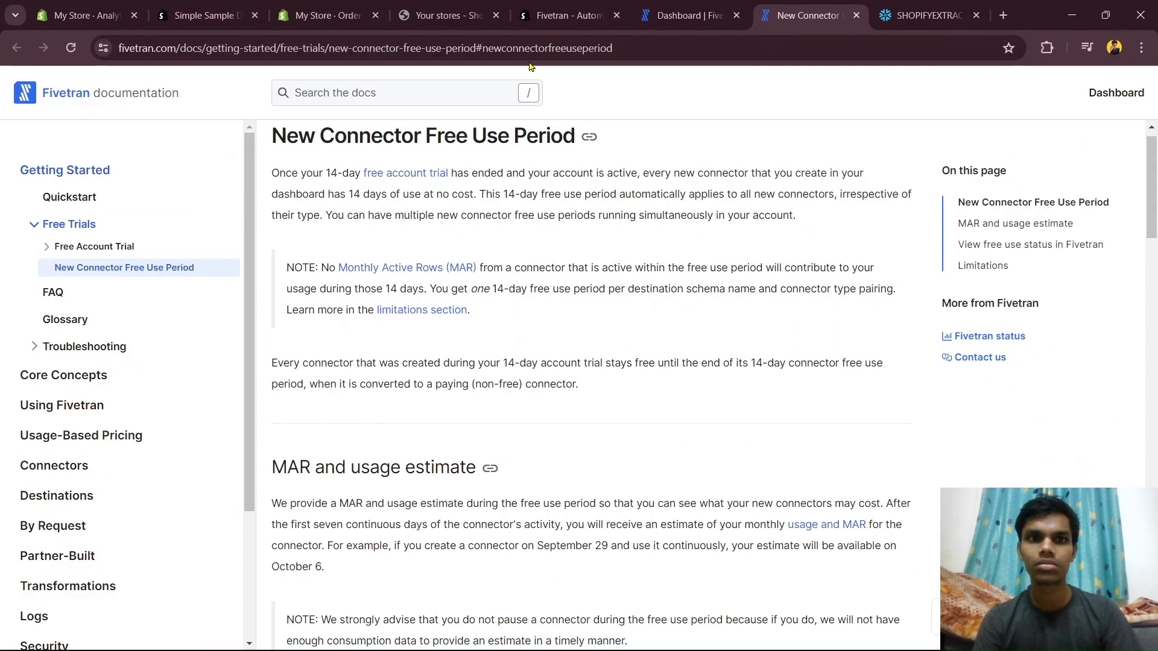
pyautogui.click(687, 15)
pyautogui.click(115, 276)
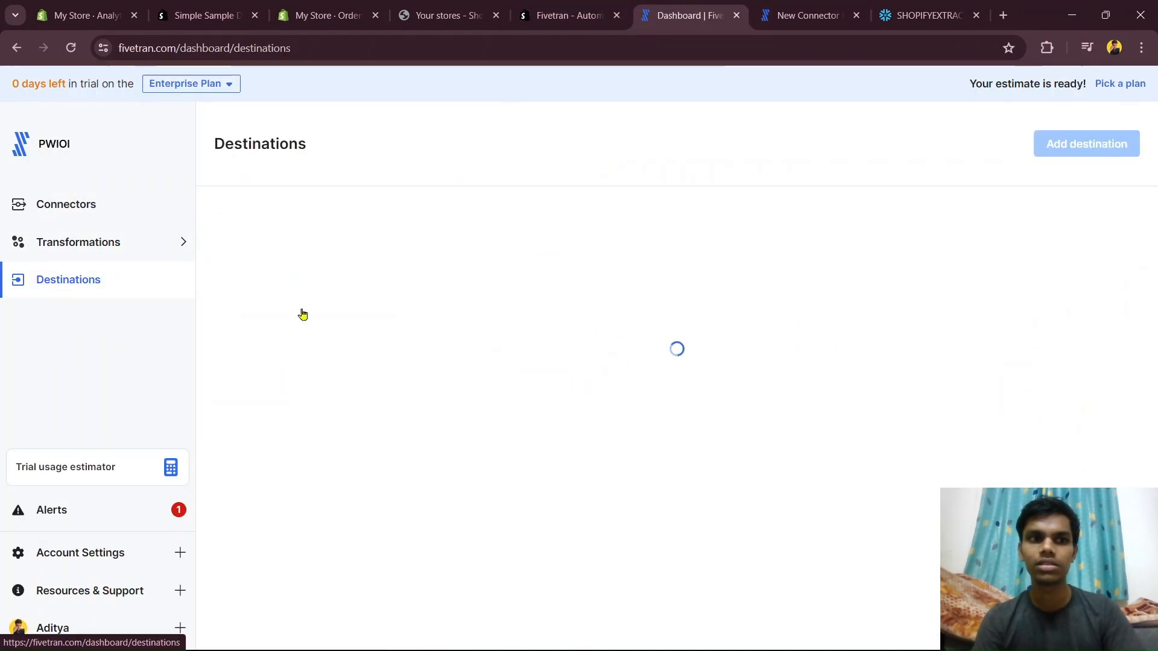
pyautogui.click(1082, 148)
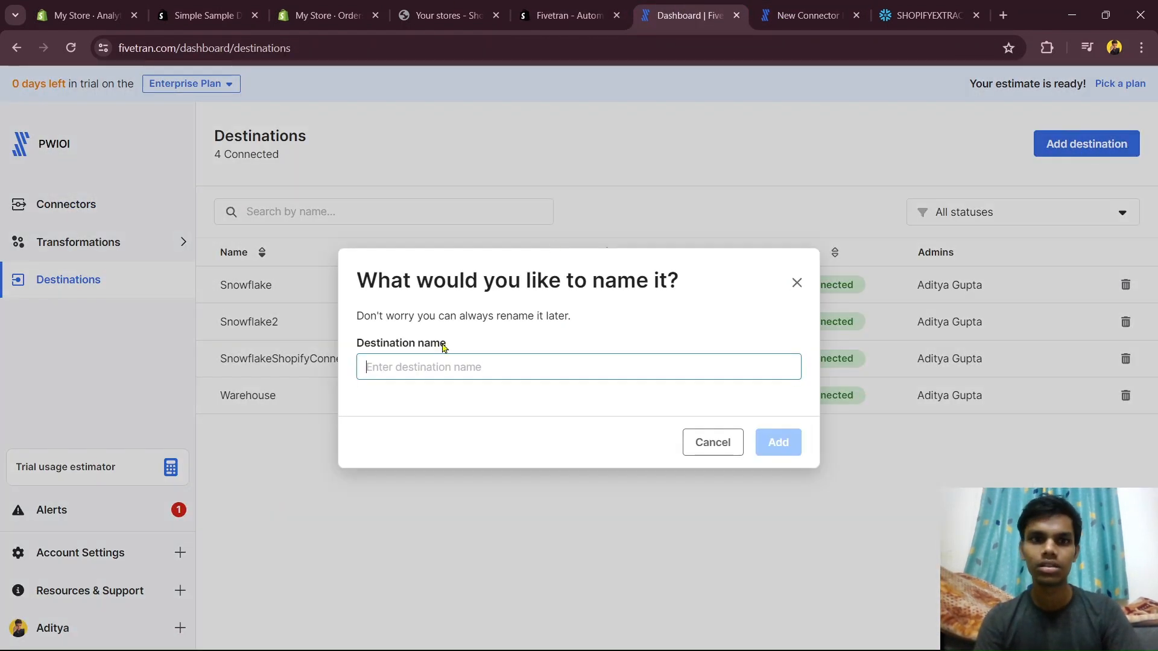
pyautogui.click(797, 283)
# Step: Open the setup form for a new Shopify connector that loads into the Snowflake2 destination
pyautogui.click(70, 214)
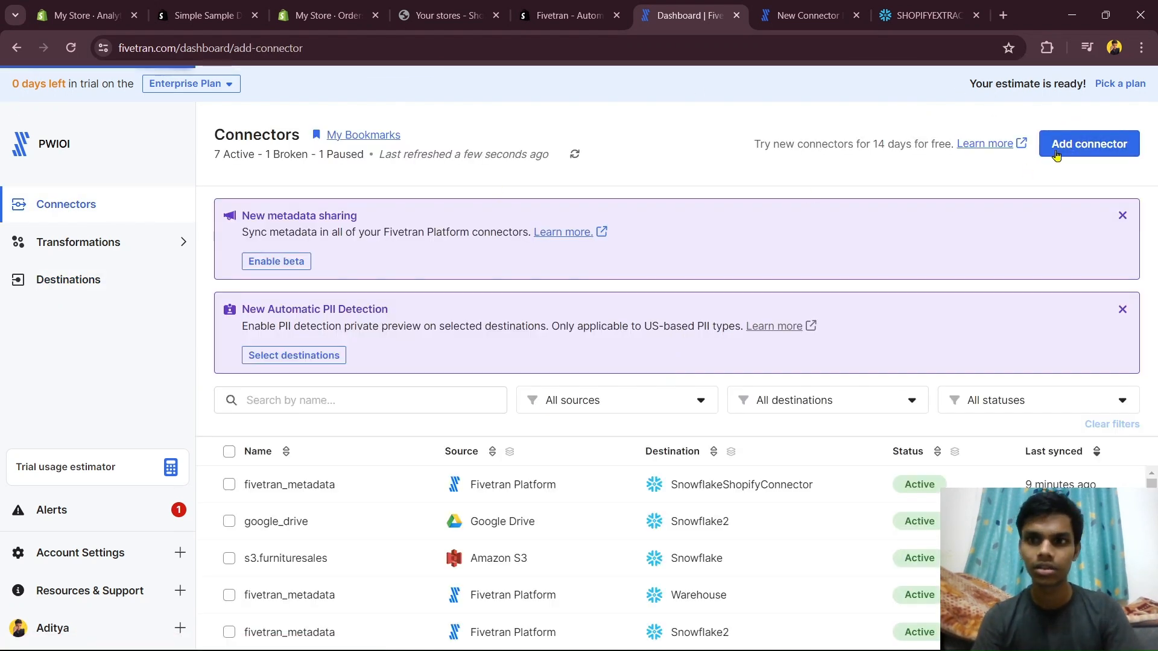
pyautogui.click(1061, 145)
pyautogui.click(819, 338)
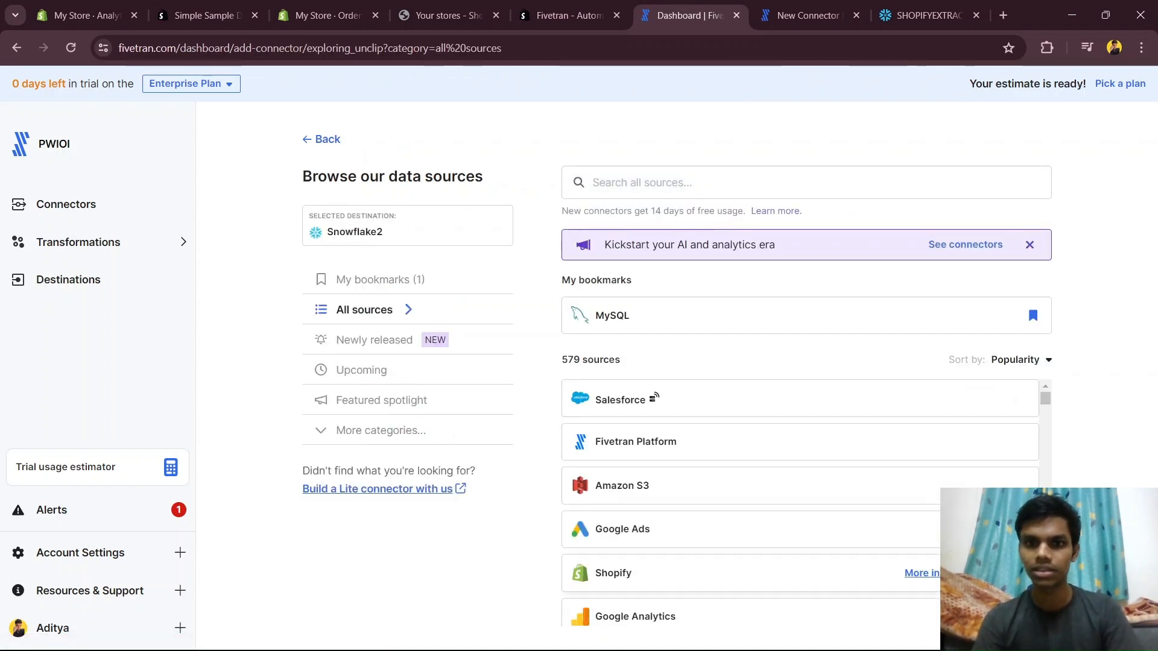
pyautogui.click(724, 573)
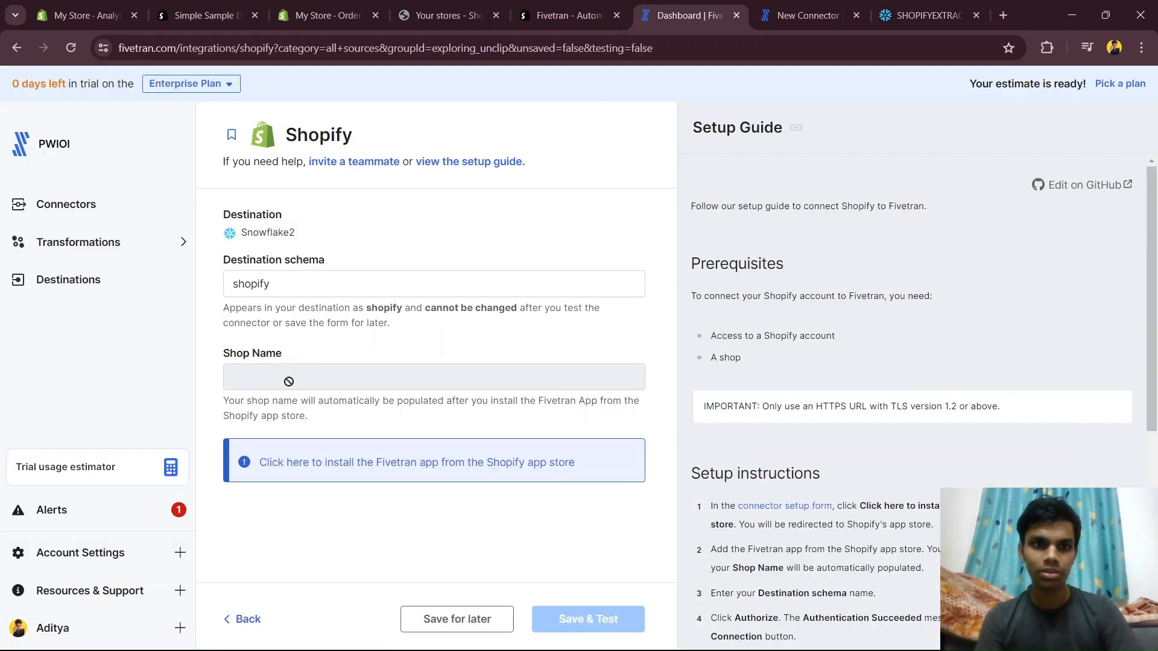
pyautogui.moveTo(289, 278); pyautogui.dragTo(215, 283)
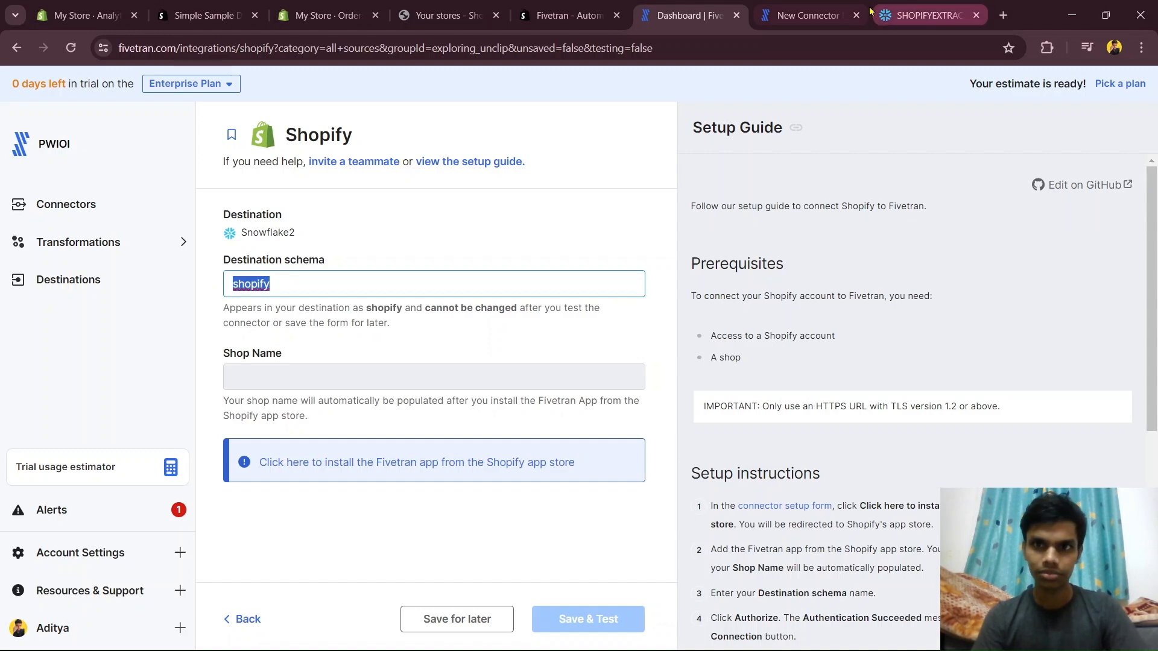
# Step: Review the schemas under the SHOPIFYEXTRACTION database in Snowflake
pyautogui.click(906, 12)
pyautogui.click(201, 180)
pyautogui.click(201, 181)
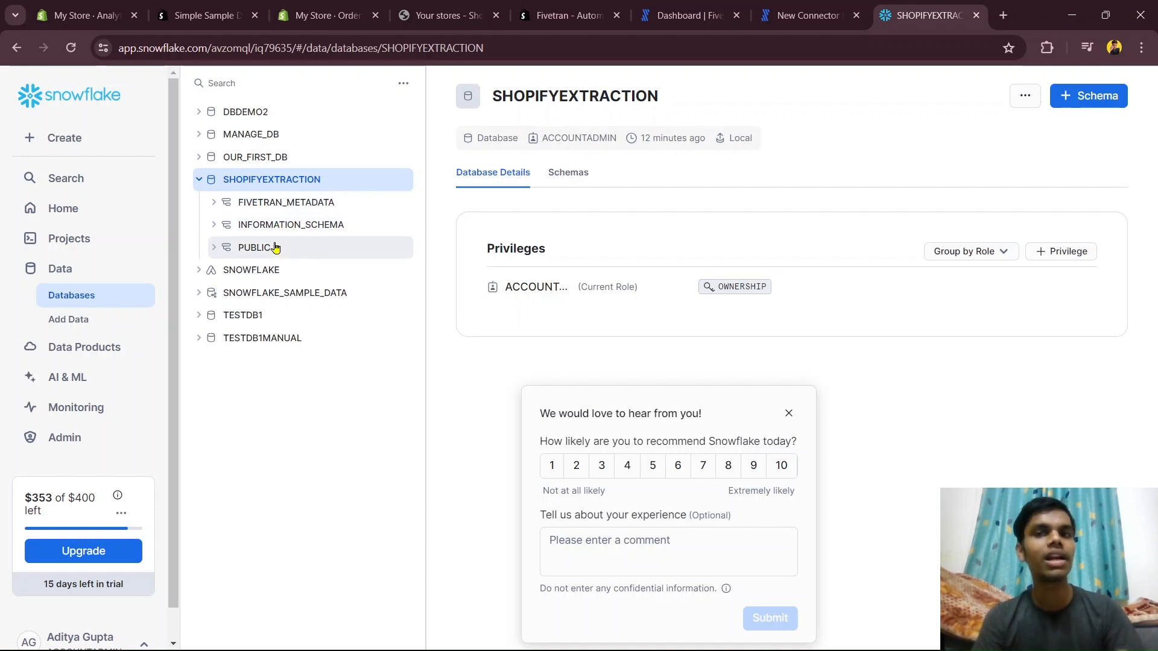
# Step: Set the destination schema to shopify_data in the new Fivetran Shopify connector's setup form
pyautogui.click(808, 15)
pyautogui.click(689, 15)
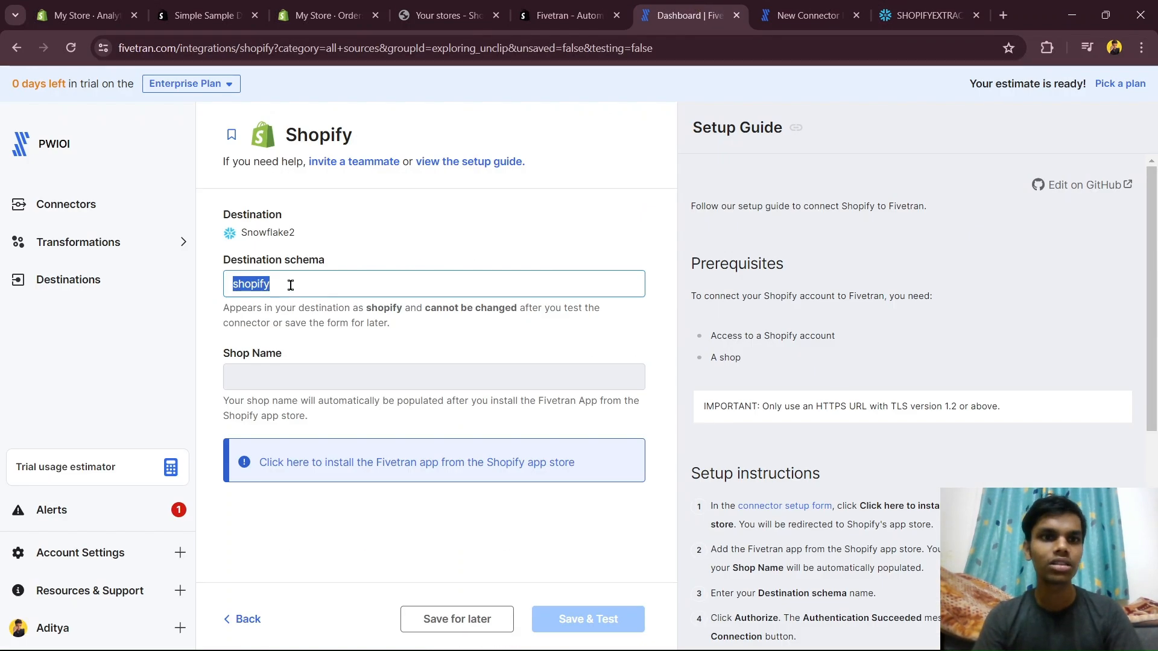
pyautogui.write('data')
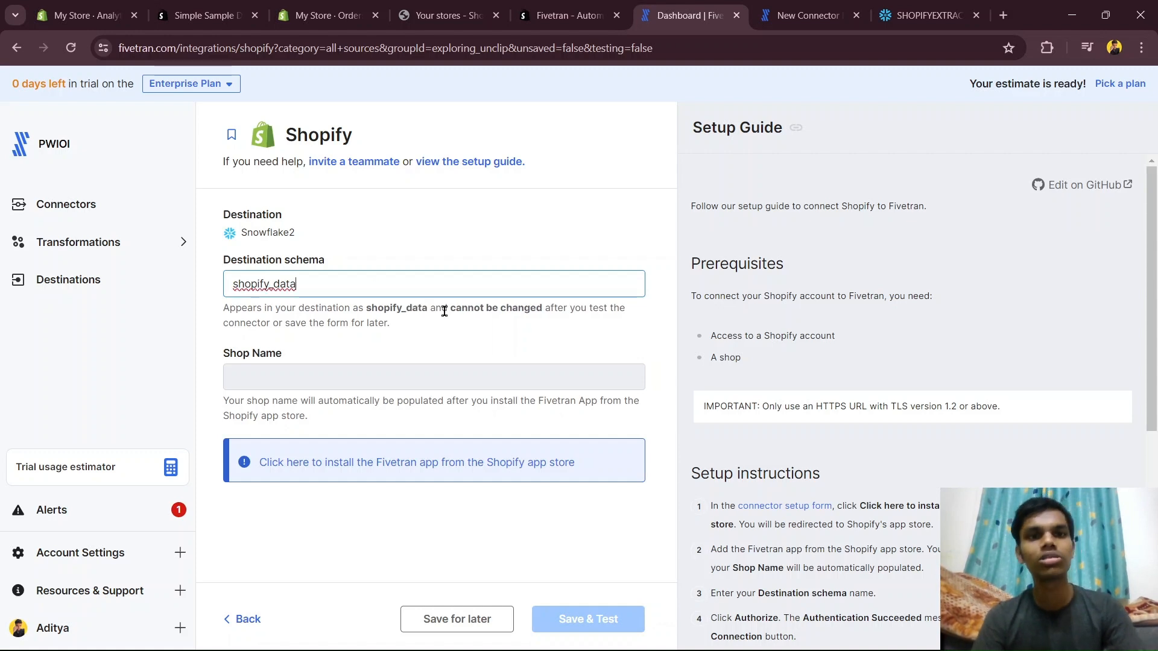
# Step: In Snowflake, examine the tables of the SHOPIFYDATA schema in the DBDEMO2 database
pyautogui.click(928, 15)
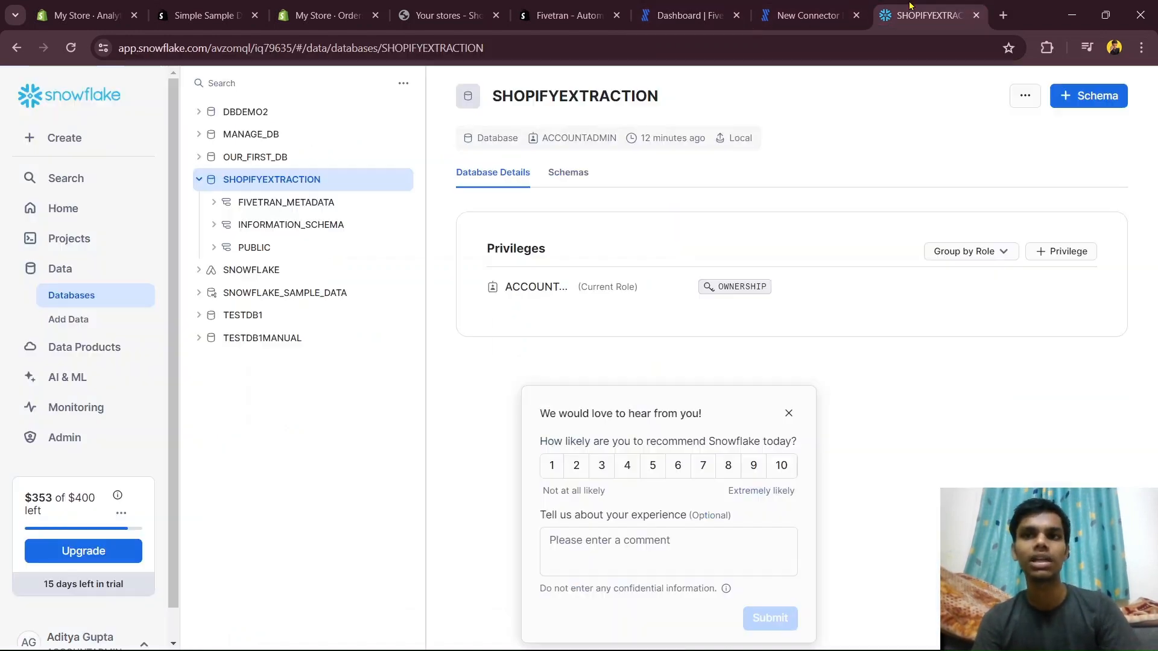
pyautogui.click(202, 117)
pyautogui.click(205, 120)
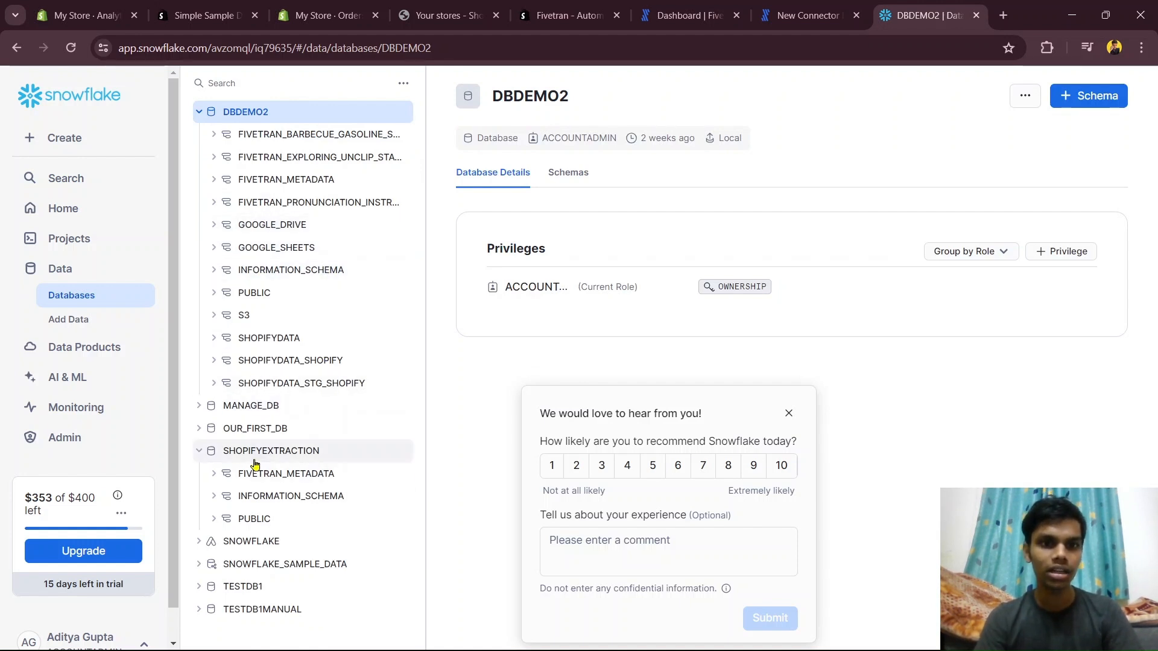
pyautogui.click(214, 338)
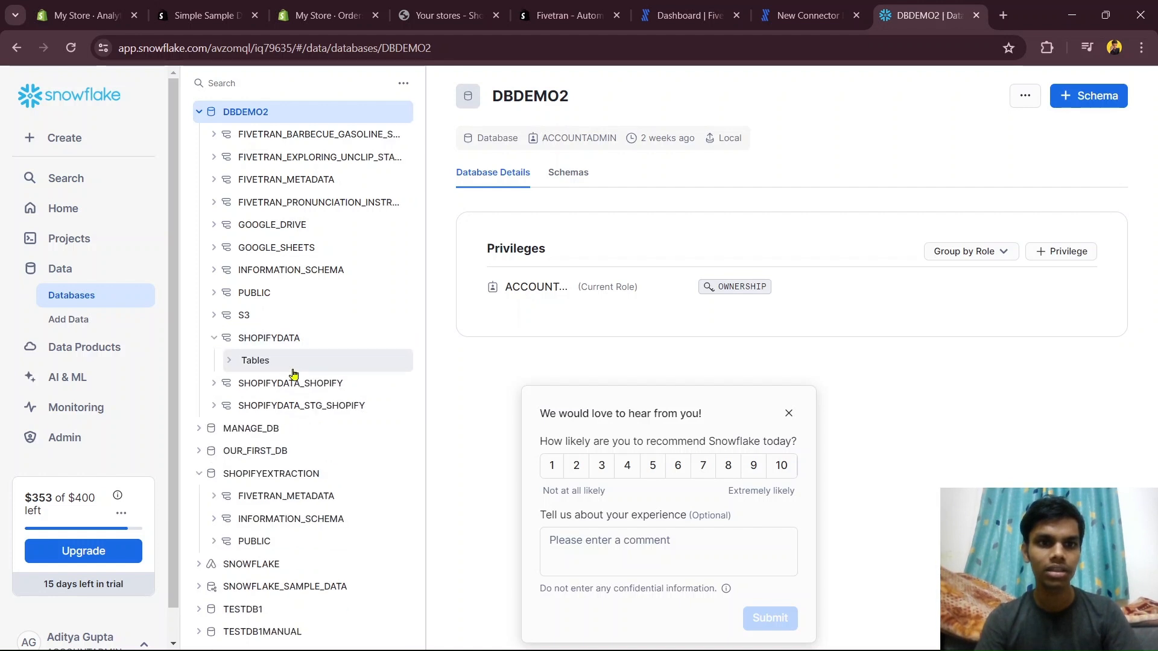
pyautogui.click(232, 362)
pyautogui.scroll(-3, 233, 364)
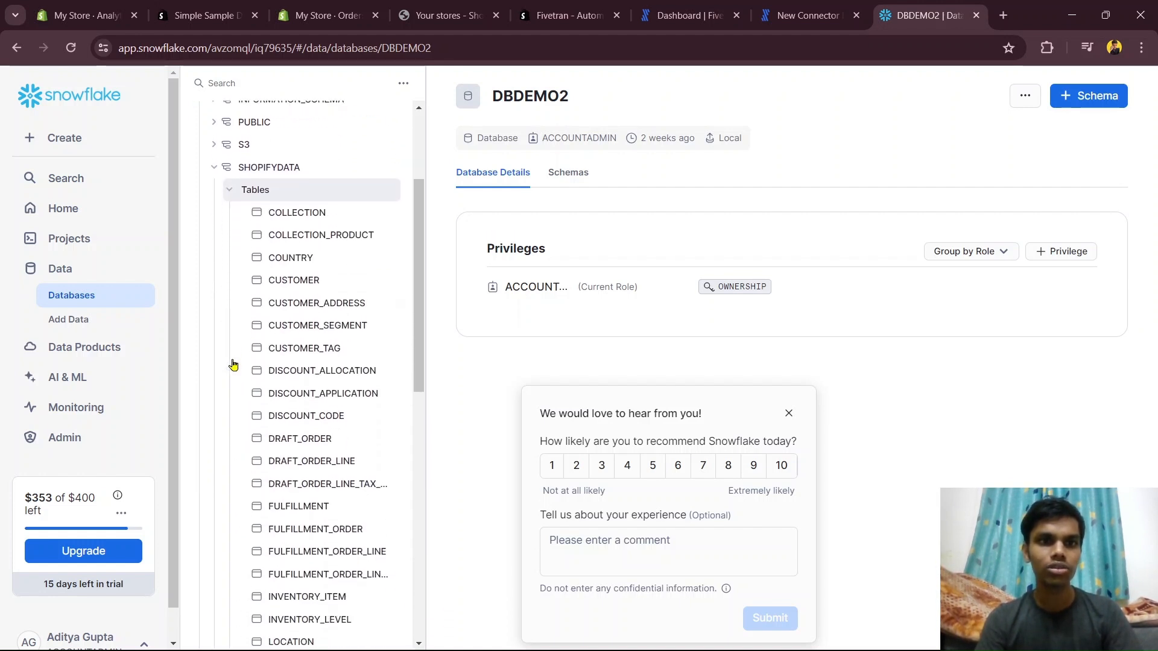
pyautogui.scroll(-2, 276, 301)
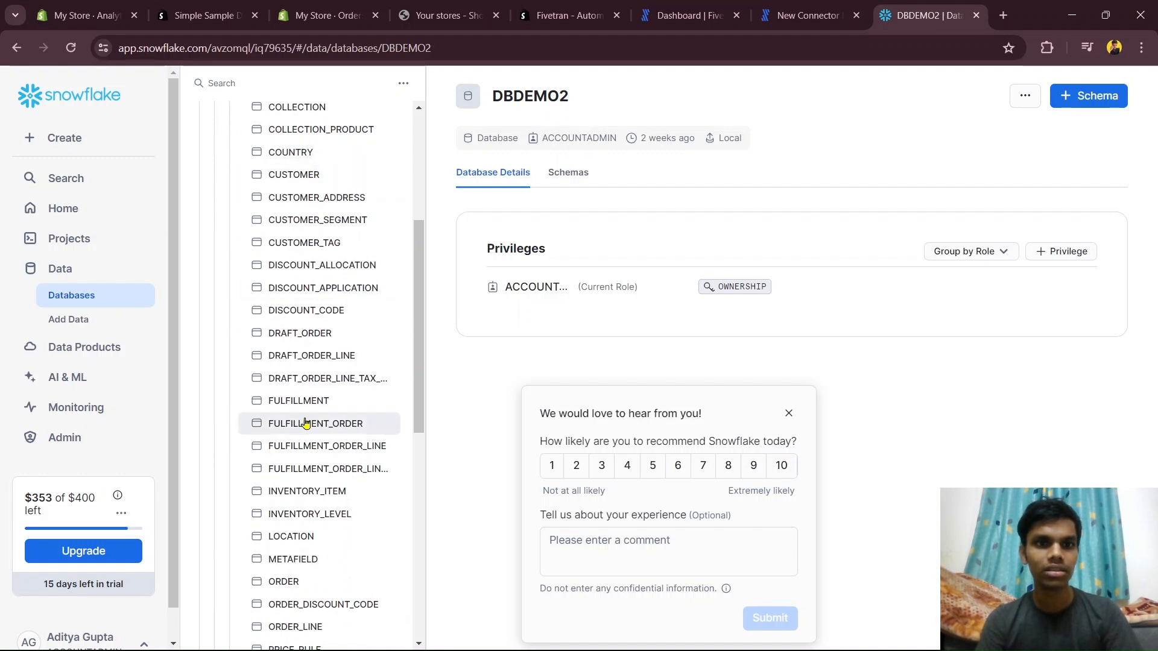
pyautogui.scroll(-3, 302, 416)
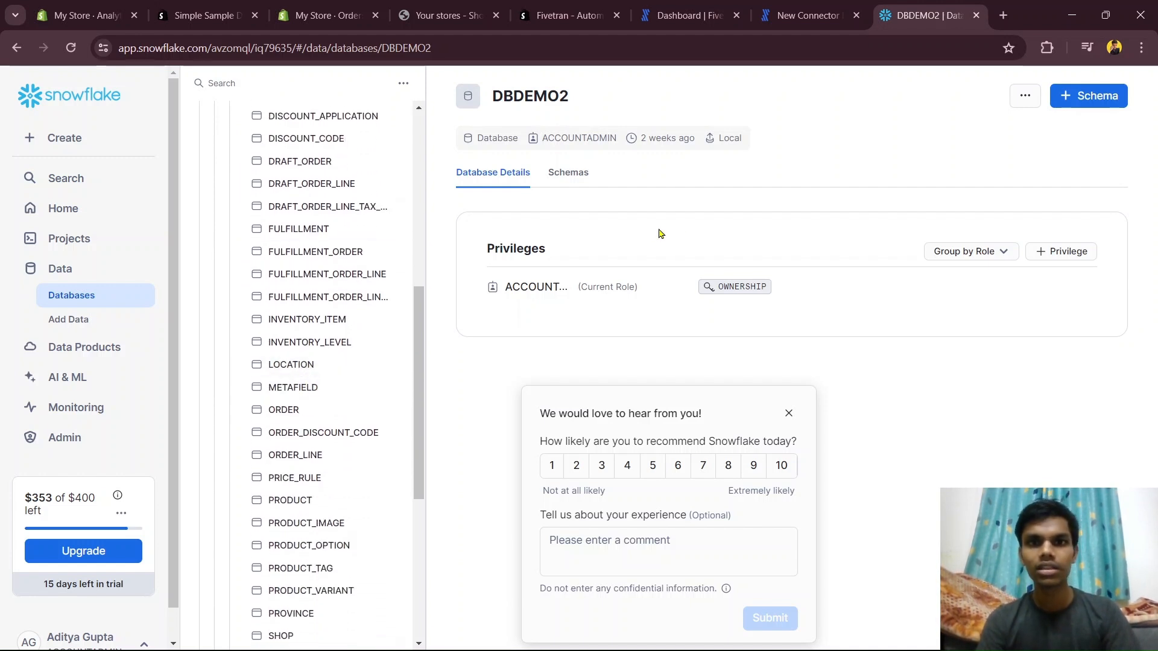
pyautogui.scroll(-5, 348, 325)
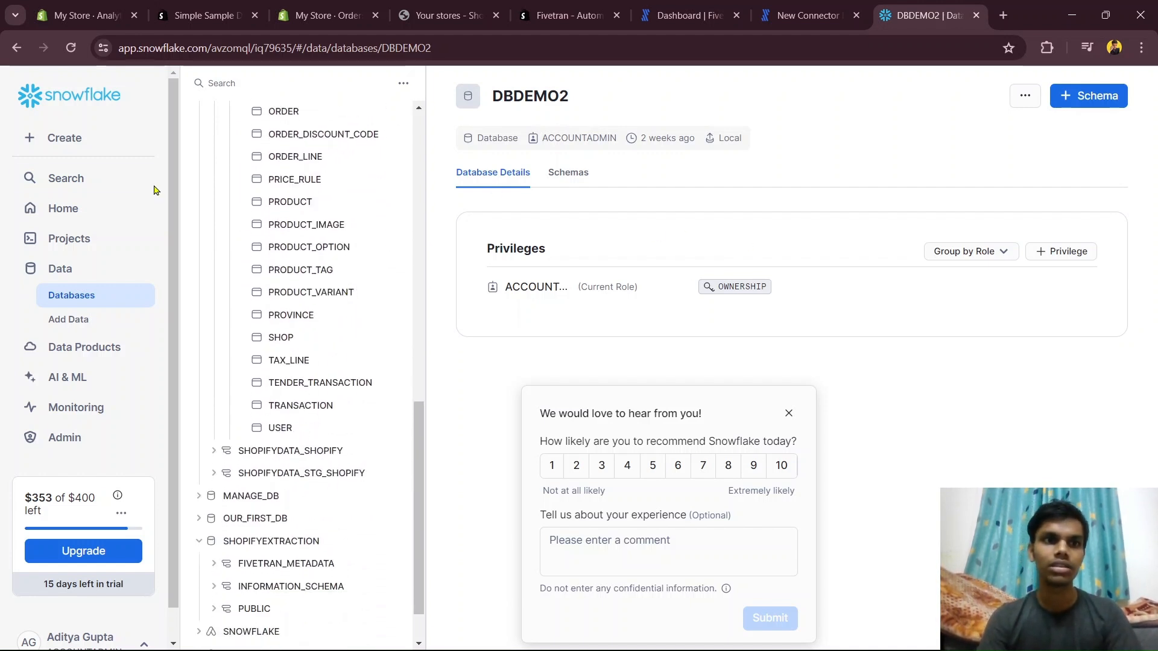
# Step: Create a new SQL worksheet in Snowflake
pyautogui.click(80, 107)
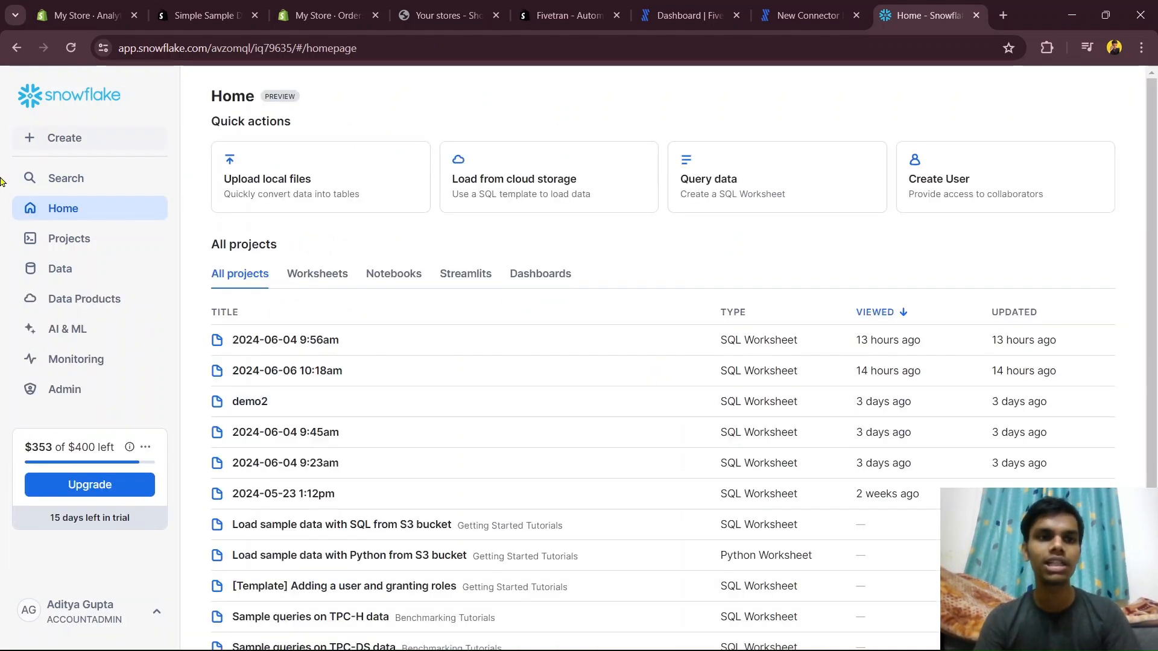
pyautogui.click(48, 144)
pyautogui.click(90, 172)
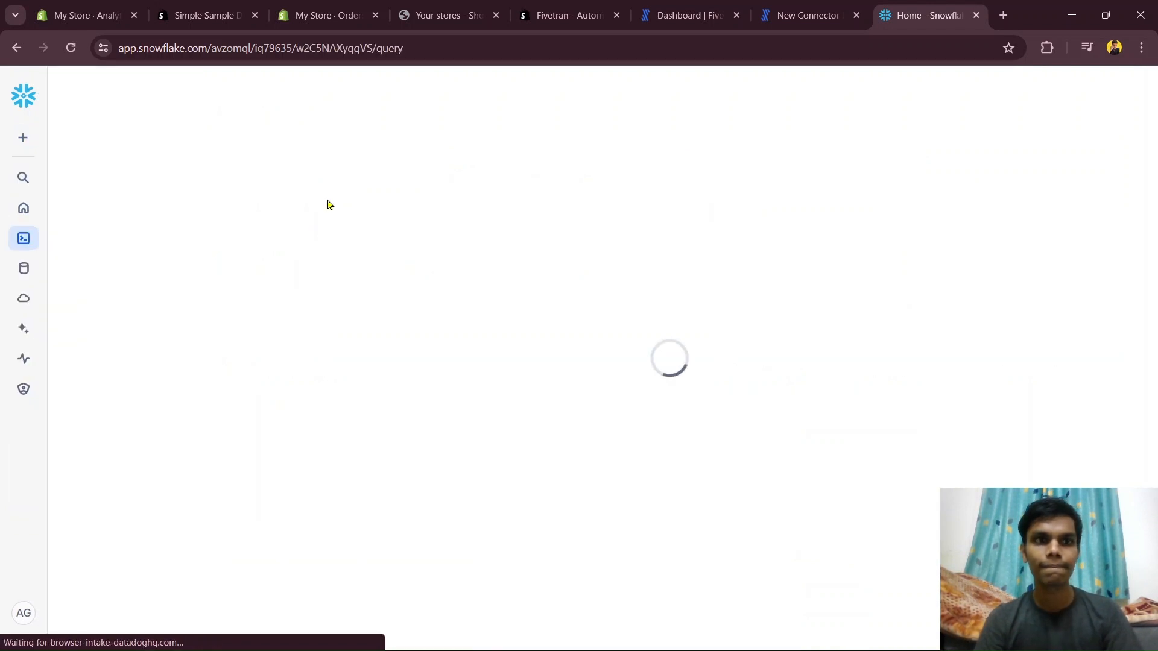
# Step: Expand the tables of the SHOPIFYDATA schema under DBDEMO2 in the worksheet's object browser
pyautogui.click(132, 246)
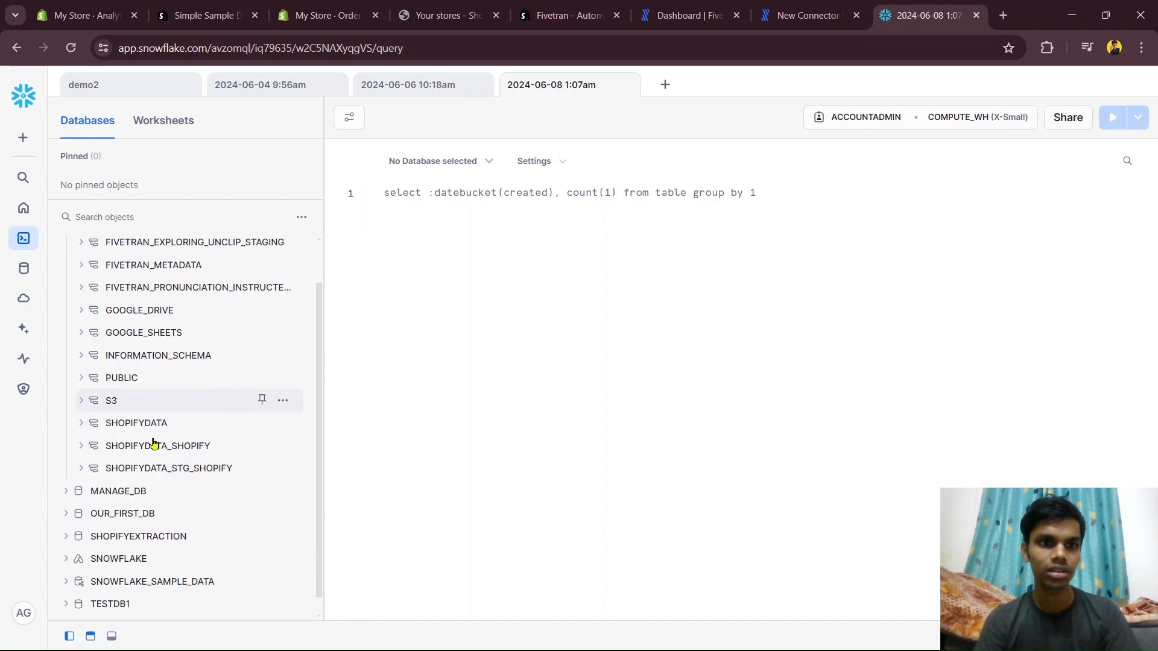
pyautogui.scroll(-1, 154, 443)
pyautogui.moveTo(153, 444)
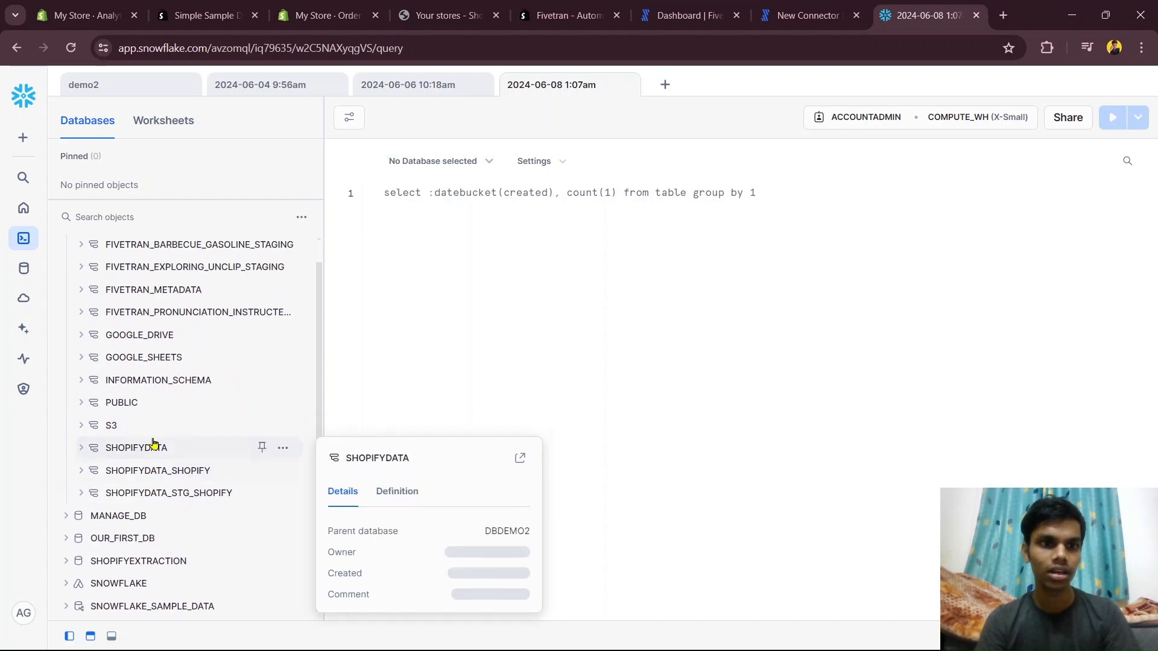
pyautogui.click(89, 434)
pyautogui.scroll(-2, 120, 428)
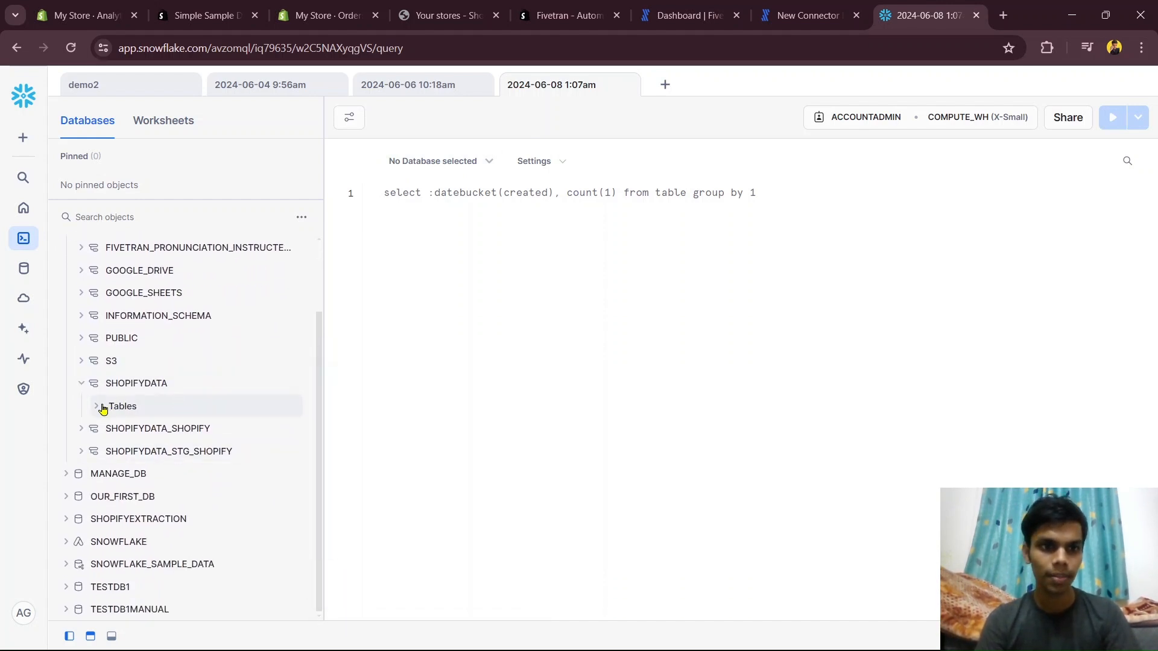
pyautogui.click(104, 409)
# Step: Insert the qualified name of the SHOPIFYDATA schema's ORDER table into the worksheet editor
pyautogui.scroll(-8, 103, 409)
pyautogui.moveTo(272, 384)
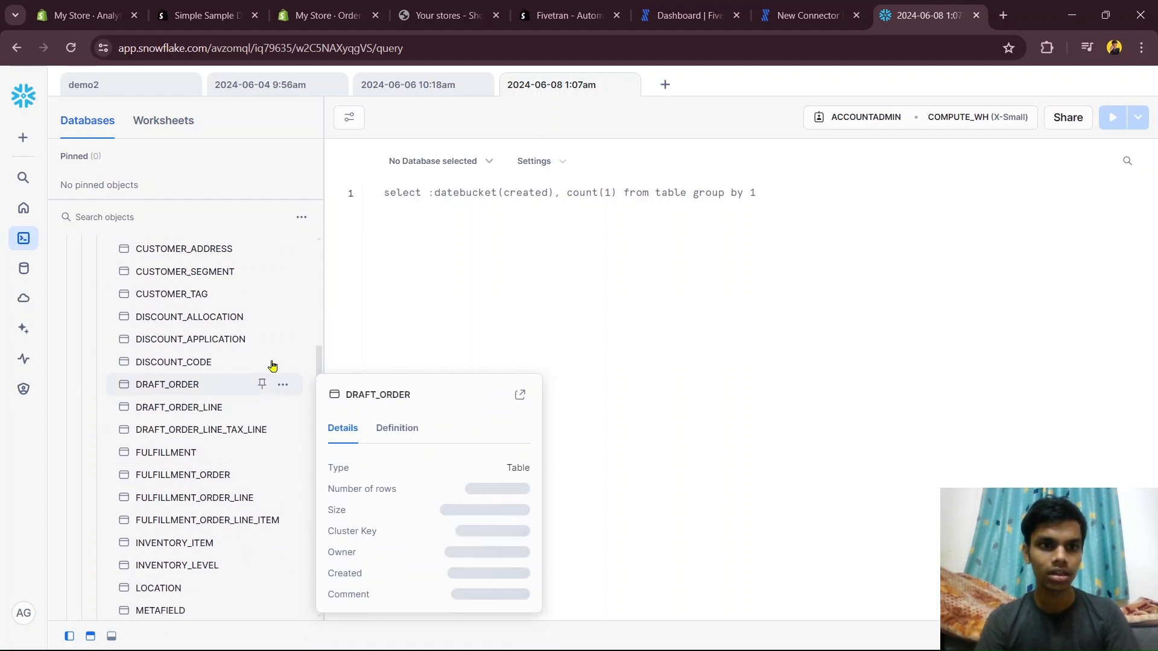
pyautogui.scroll(-3, 258, 466)
pyautogui.scroll(4, 250, 481)
pyautogui.scroll(-8, 263, 410)
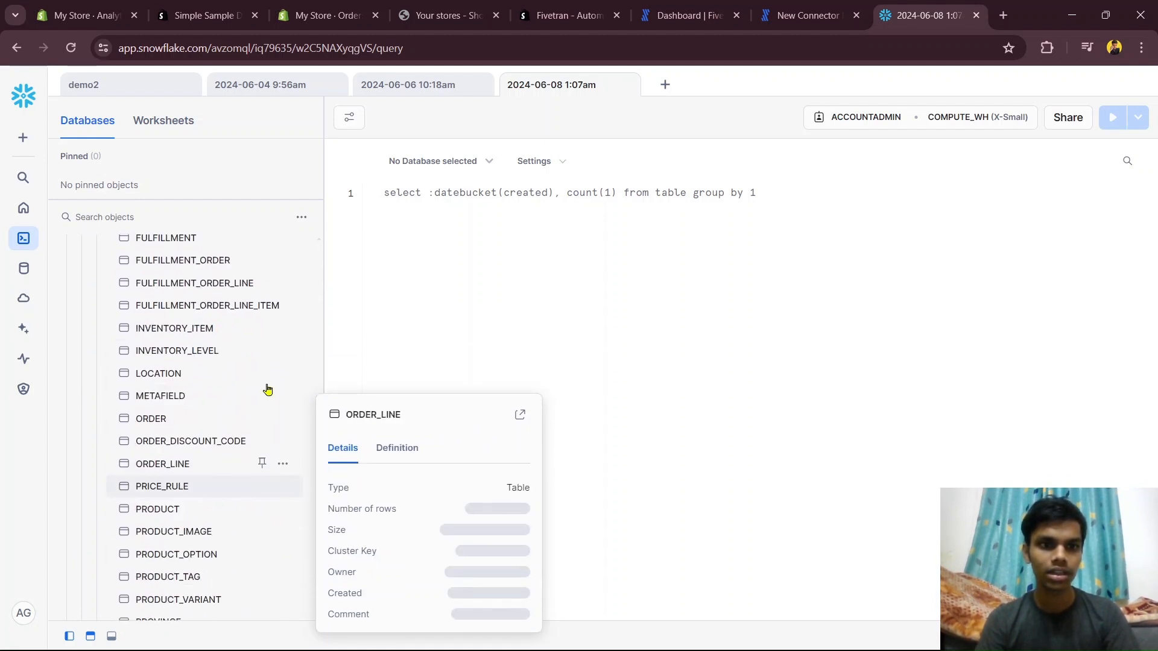
pyautogui.click(282, 418)
pyautogui.click(224, 451)
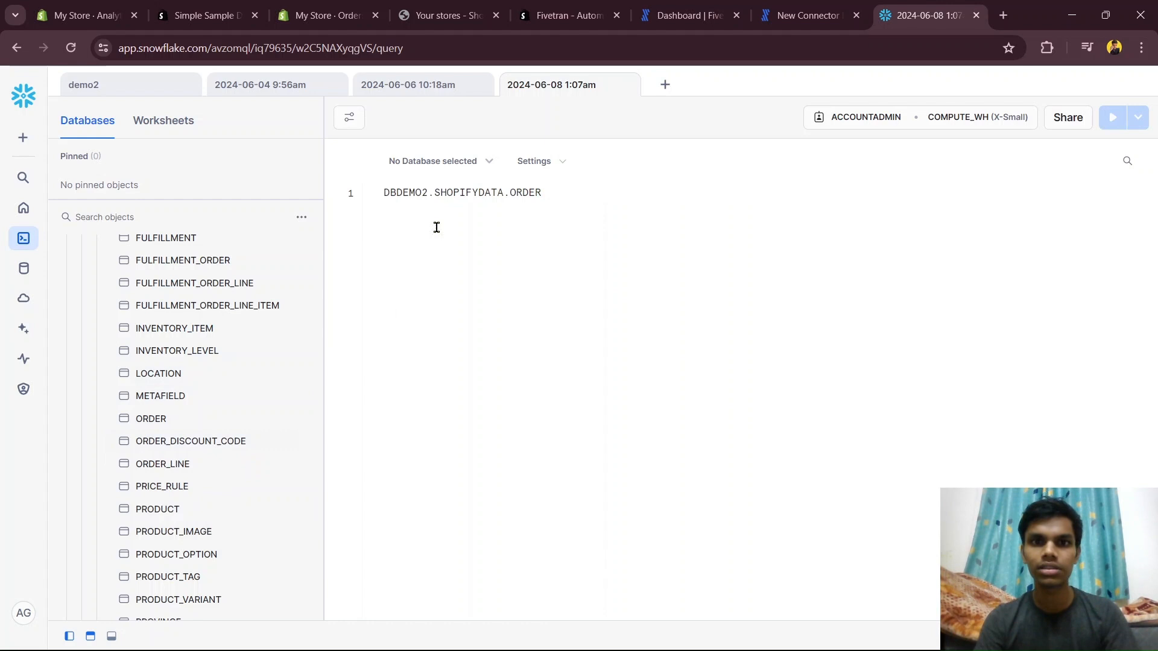
# Step: Complete the statement as select * from DBDEMO2.SHOPIFYDATA.ORDER and run it
pyautogui.write('select * ')
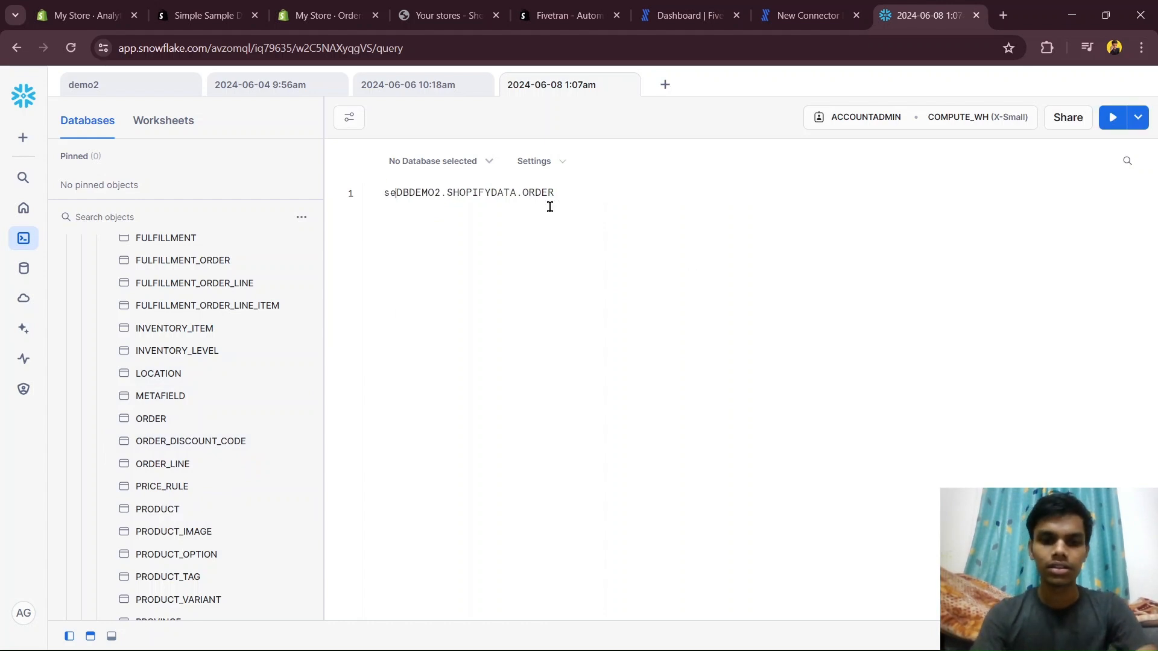
pyautogui.write('from')
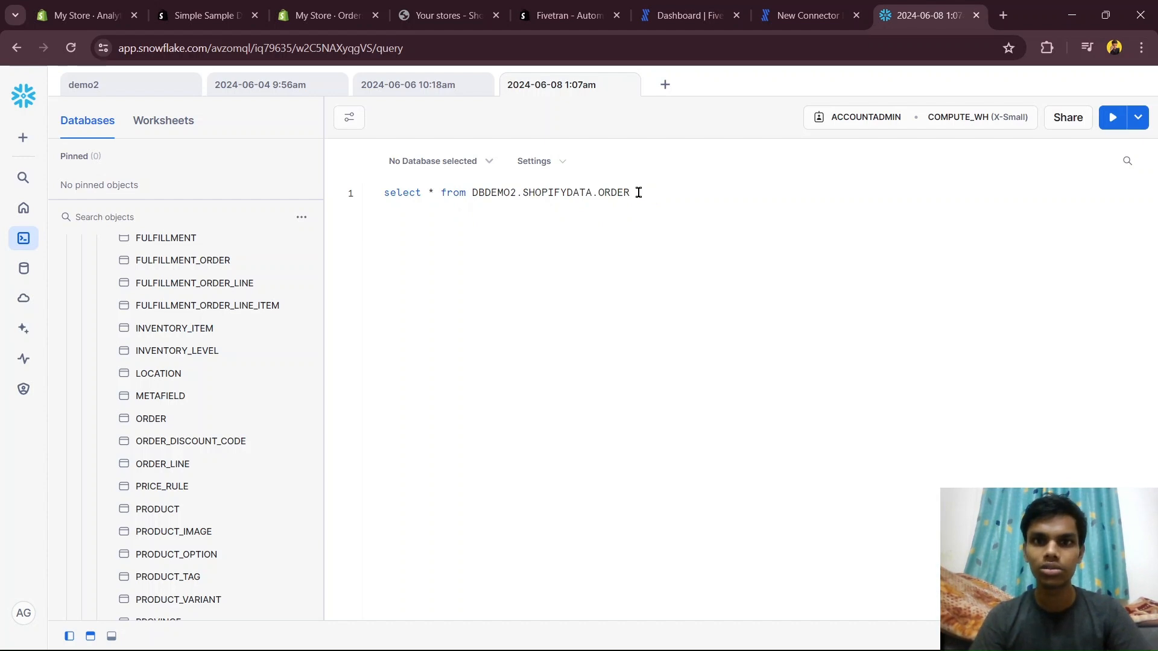
pyautogui.moveTo(634, 192); pyautogui.dragTo(380, 193)
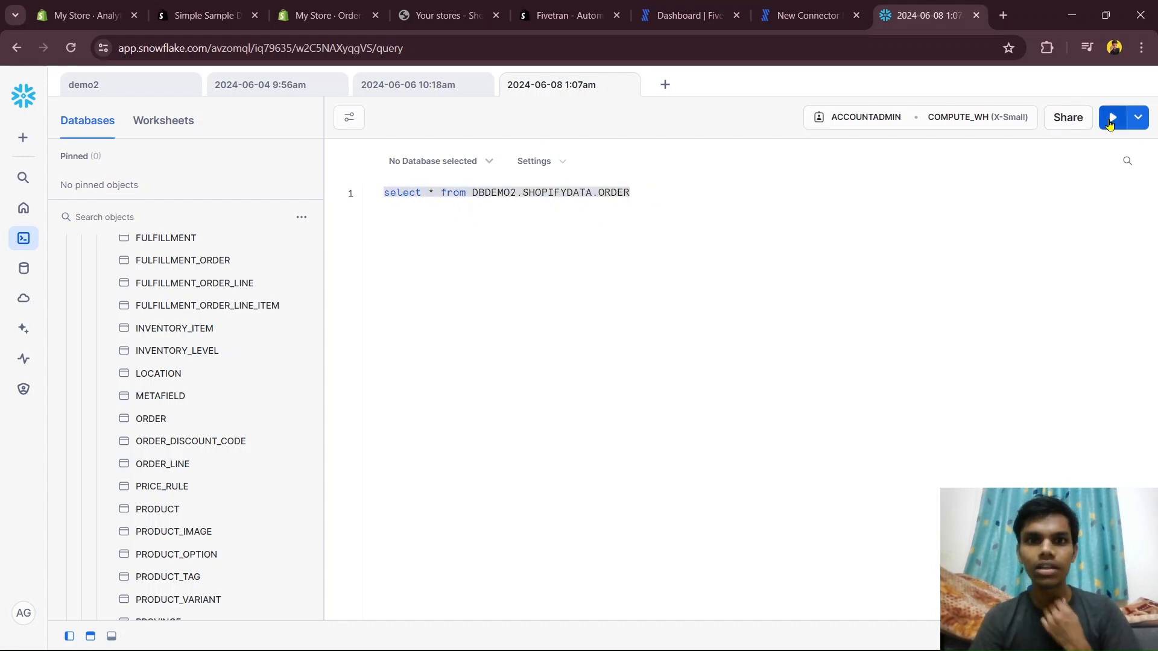
pyautogui.click(1110, 123)
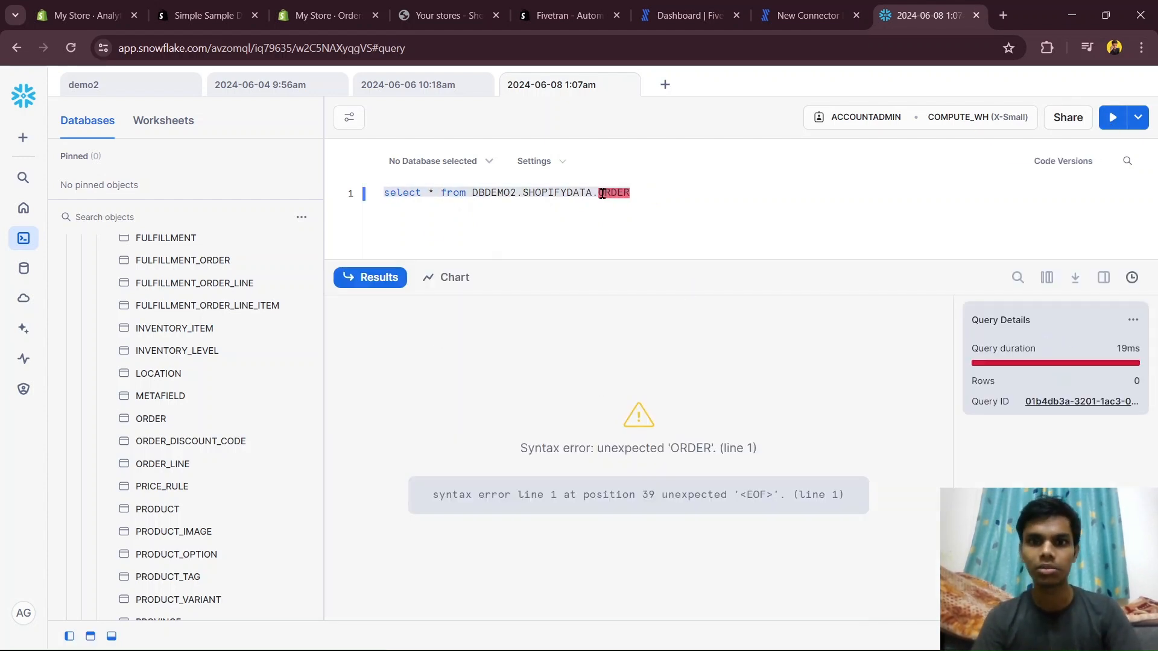
# Step: Enclose the table name in double quotes as "ORDER" and rerun the whole select statement
pyautogui.moveTo(645, 189); pyautogui.dragTo(594, 188)
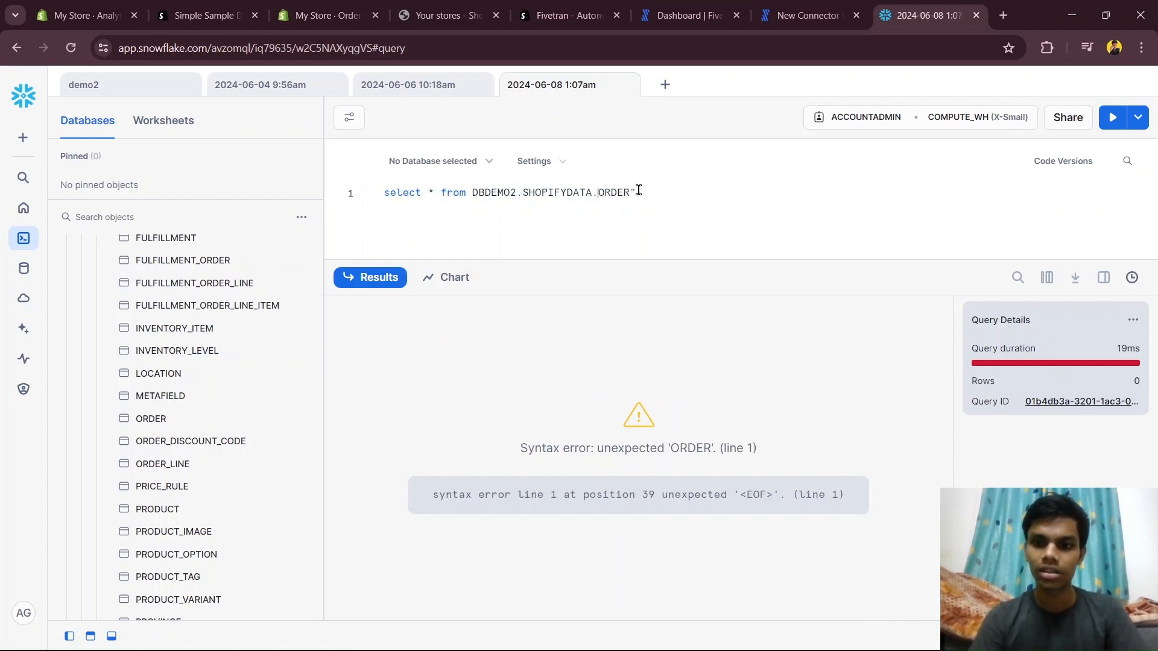
pyautogui.tripleClick(588, 183)
pyautogui.moveTo(644, 190); pyautogui.dragTo(382, 195)
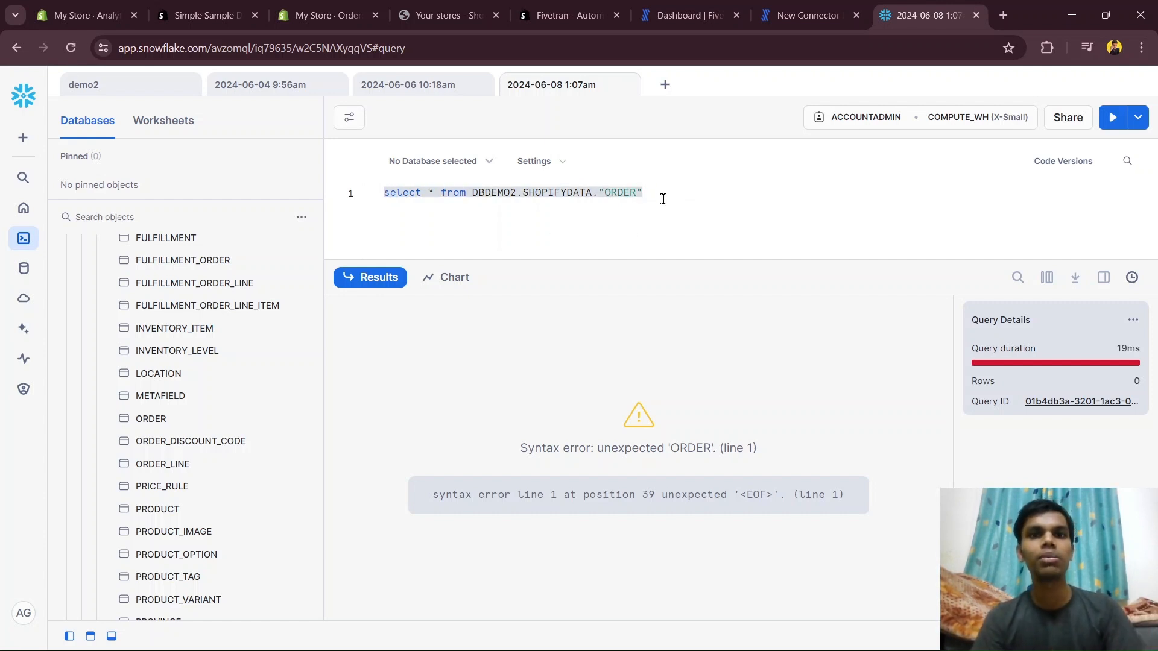
pyautogui.moveTo(650, 192); pyautogui.dragTo(378, 187)
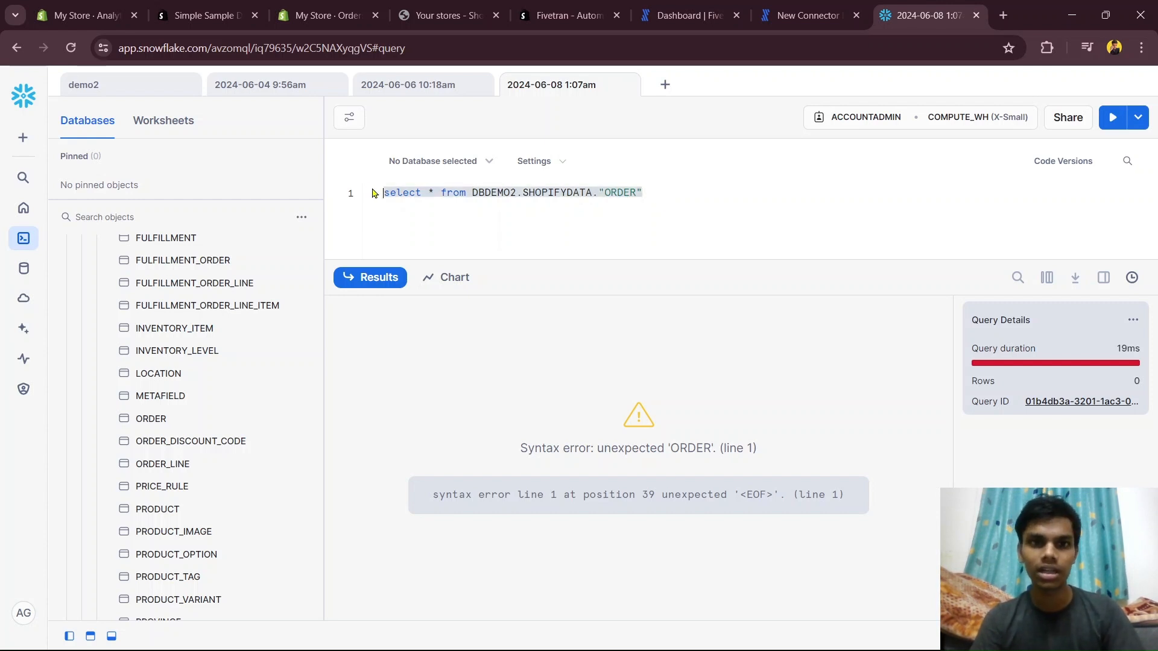
pyautogui.click(1108, 117)
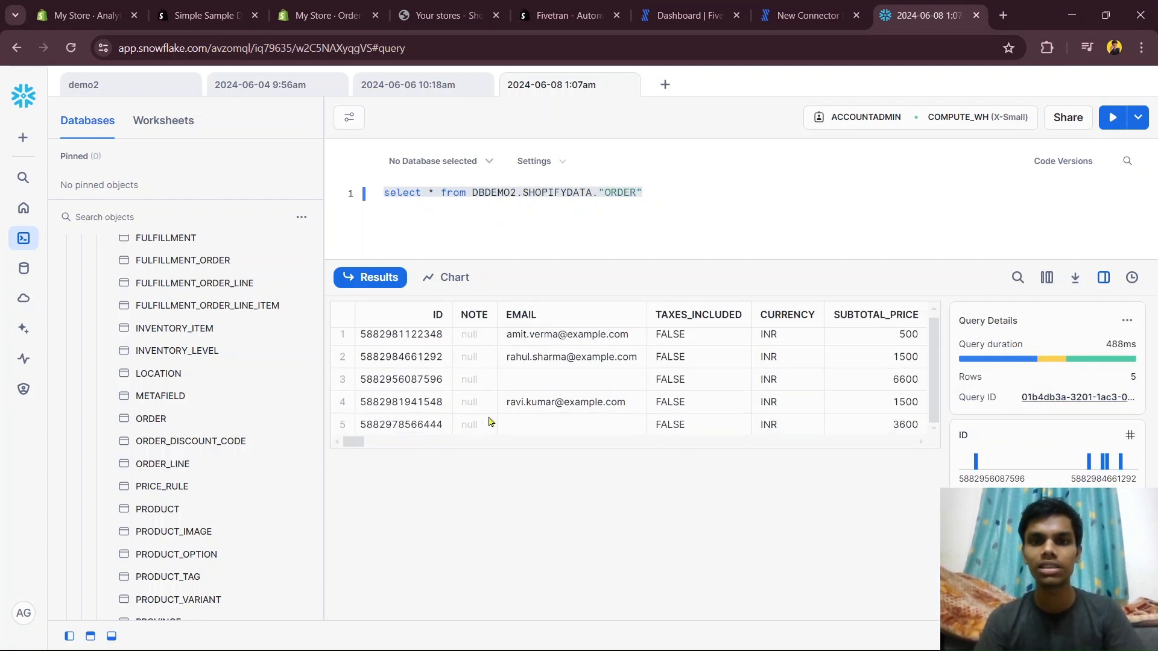
# Step: Examine the returned order rows across the columns from the e-mail to the billing address fields
pyautogui.click(481, 426)
pyautogui.click(550, 390)
pyautogui.hscroll(15, 757, 386)
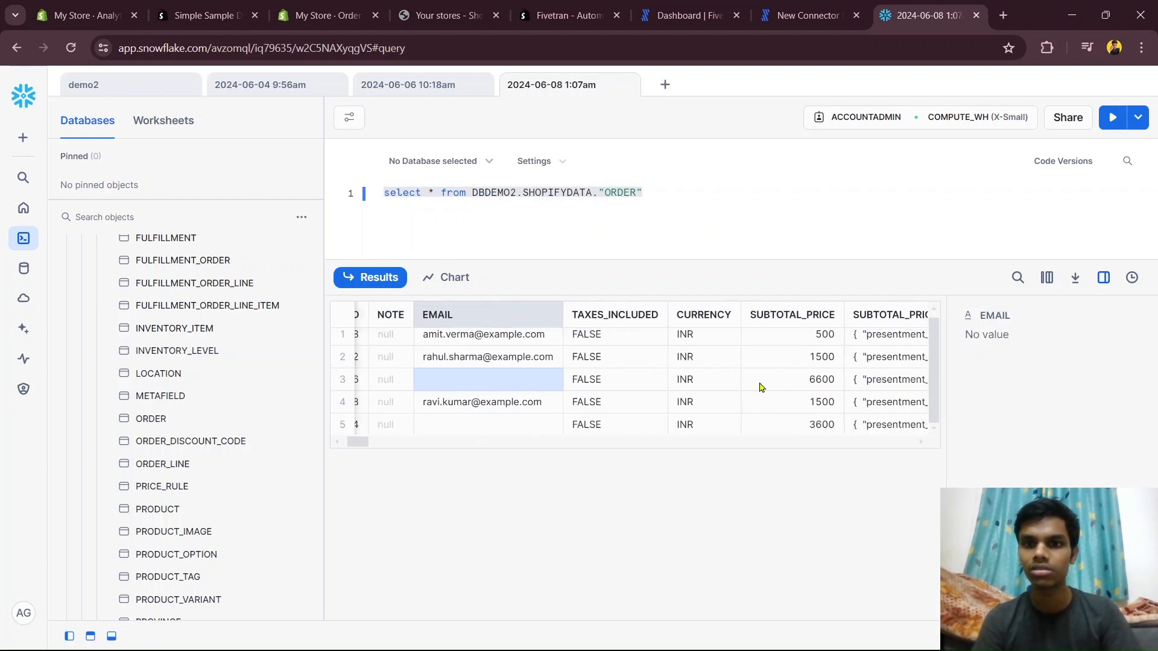
pyautogui.hscroll(-10, 761, 387)
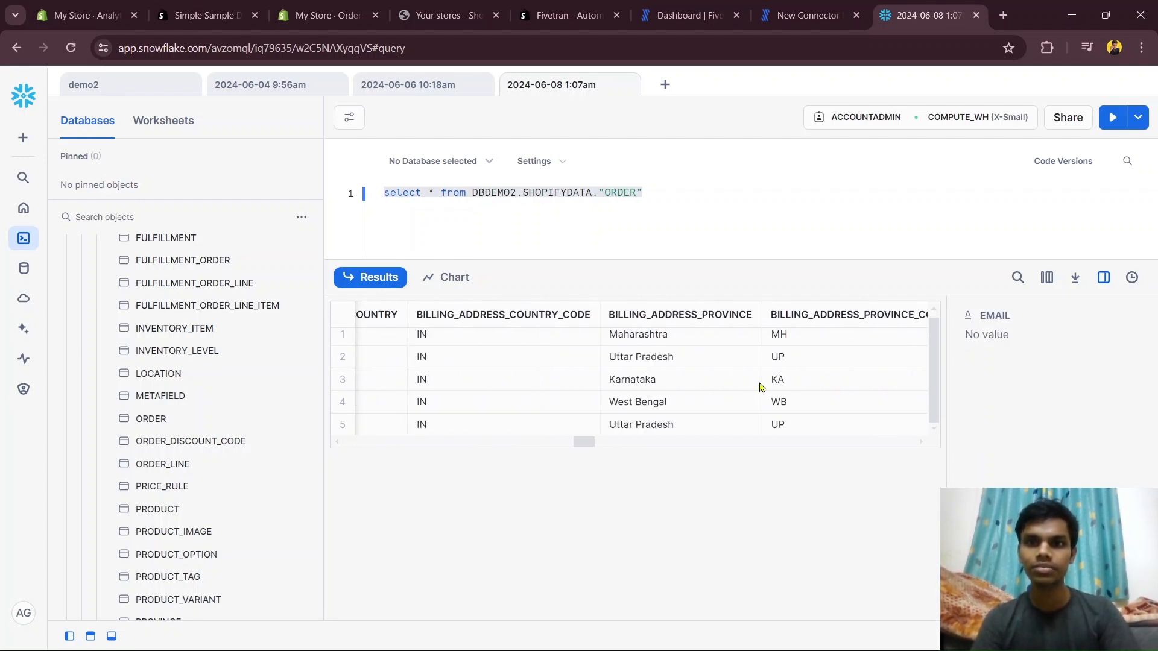
pyautogui.hscroll(-5, 761, 387)
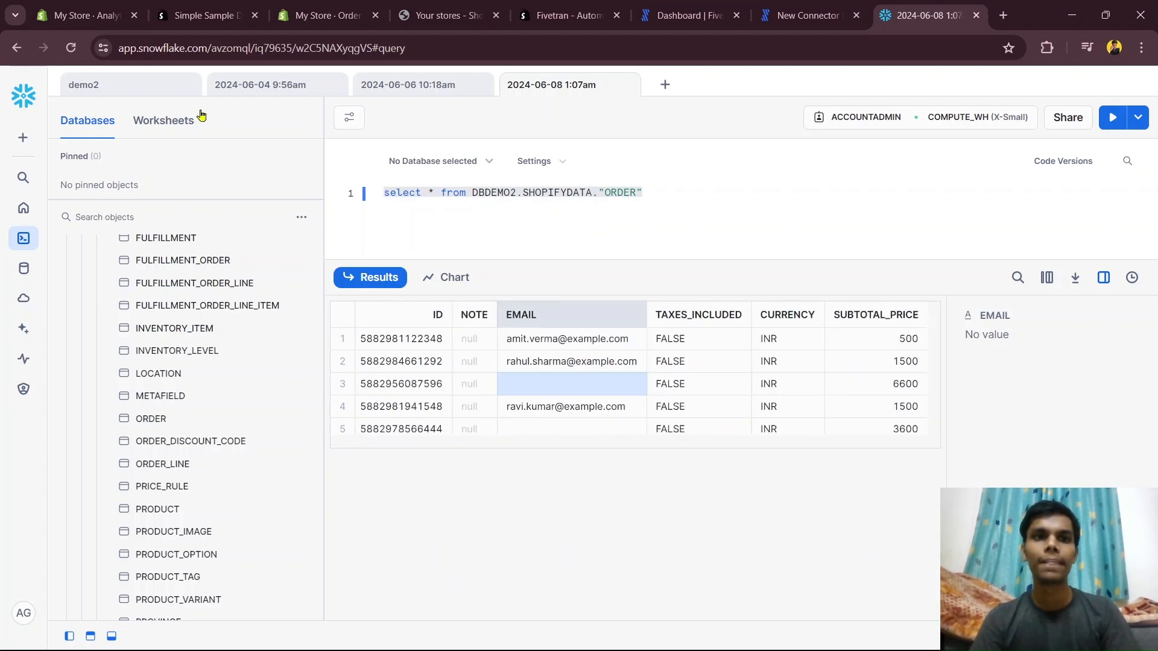
# Step: Switch to the Fivetran dashboard and leave the Shopify setup form for the list of connectors
pyautogui.click(707, 18)
pyautogui.click(801, 16)
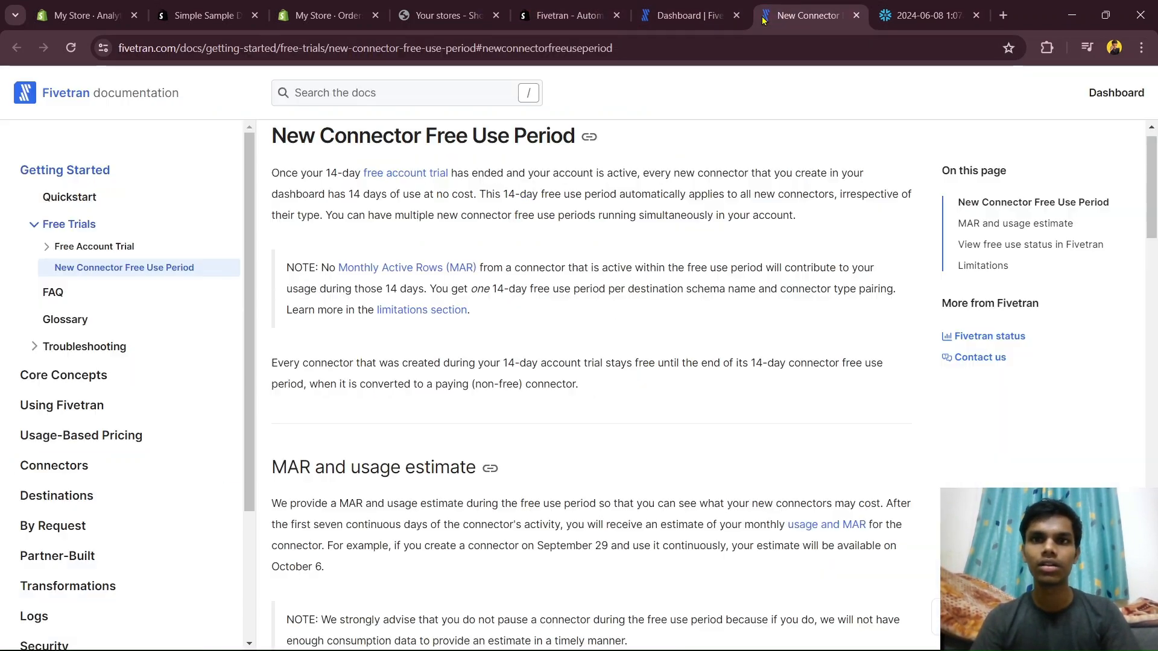
pyautogui.click(690, 15)
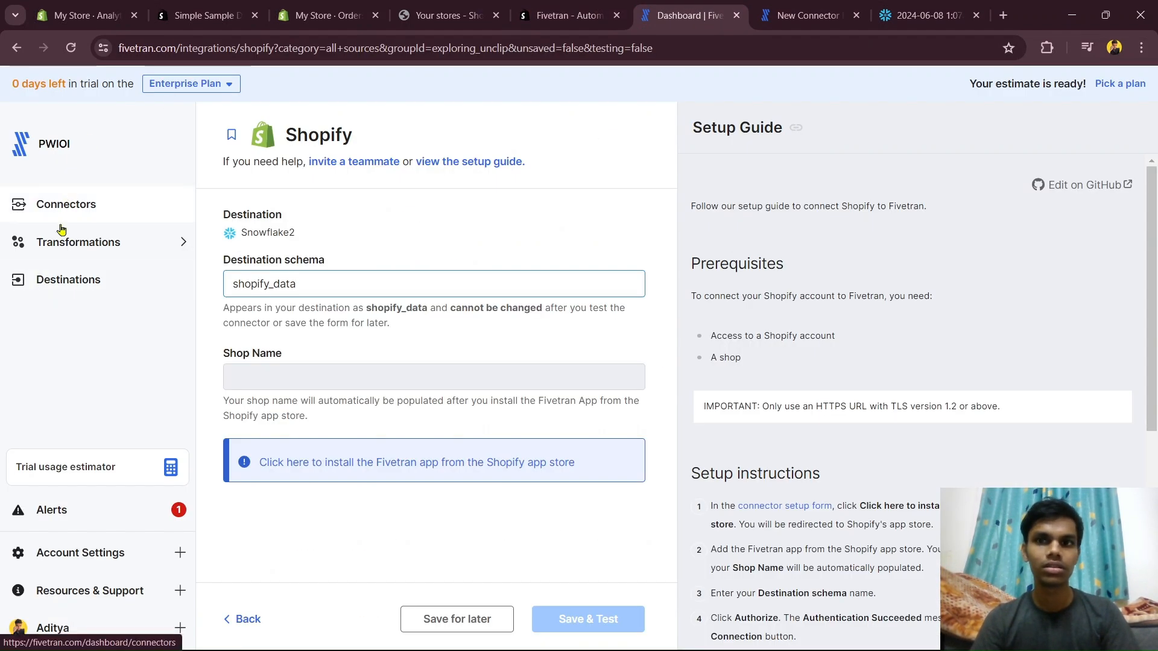
pyautogui.click(53, 245)
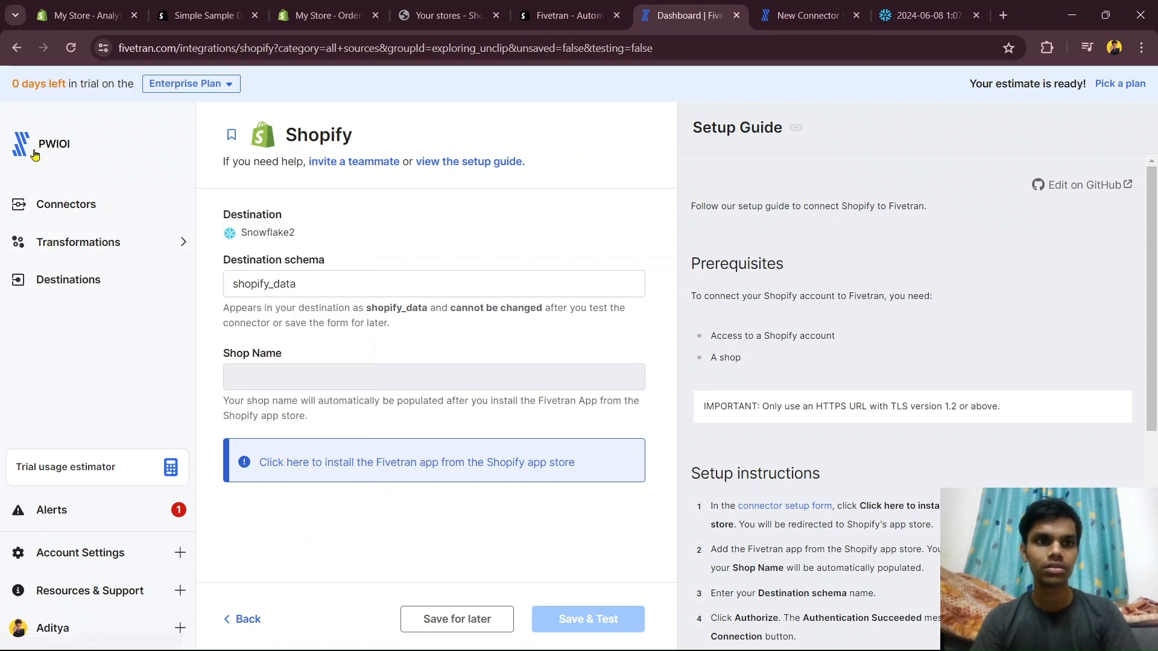
pyautogui.click(35, 152)
pyautogui.scroll(-3, 376, 472)
pyautogui.scroll(3, 378, 476)
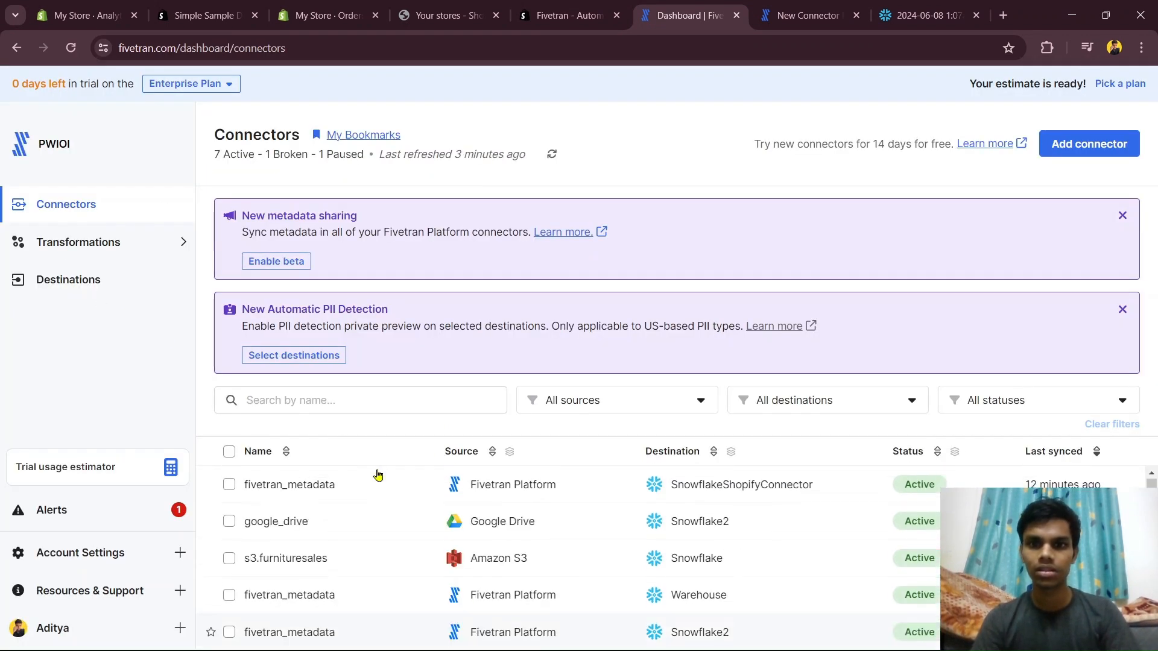
# Step: For the fivetran_metadata connector loading into SnowflakeShopifyConnector, review the foreign key warning and start a manual sync
pyautogui.click(672, 486)
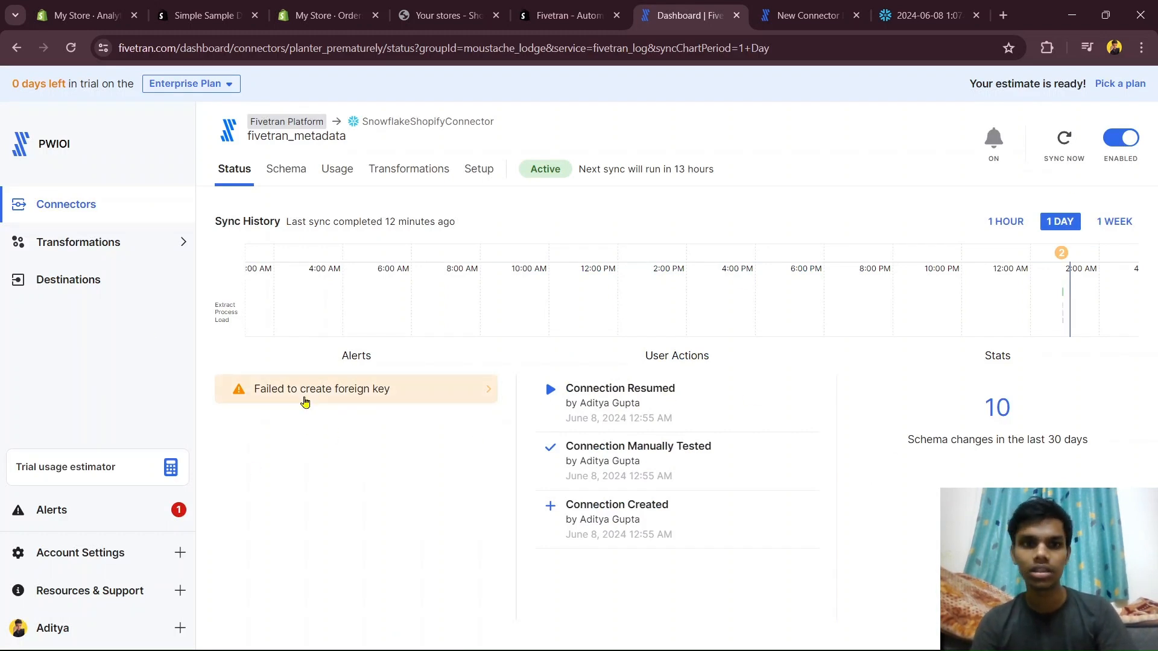
pyautogui.click(304, 403)
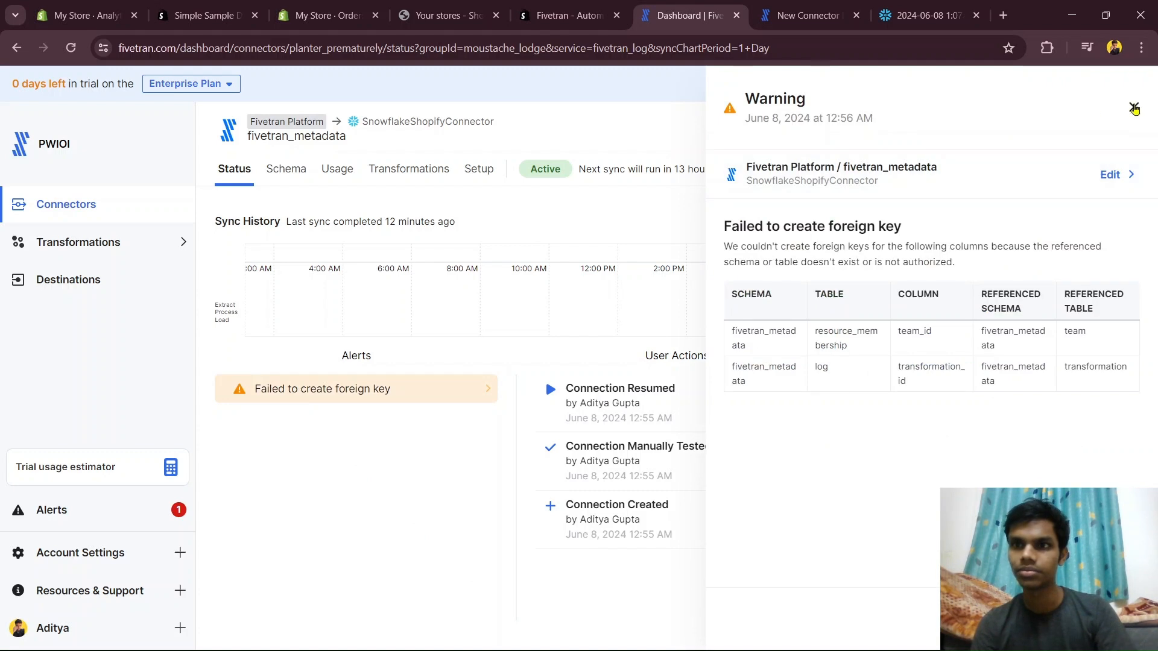
pyautogui.click(1134, 107)
pyautogui.click(1062, 137)
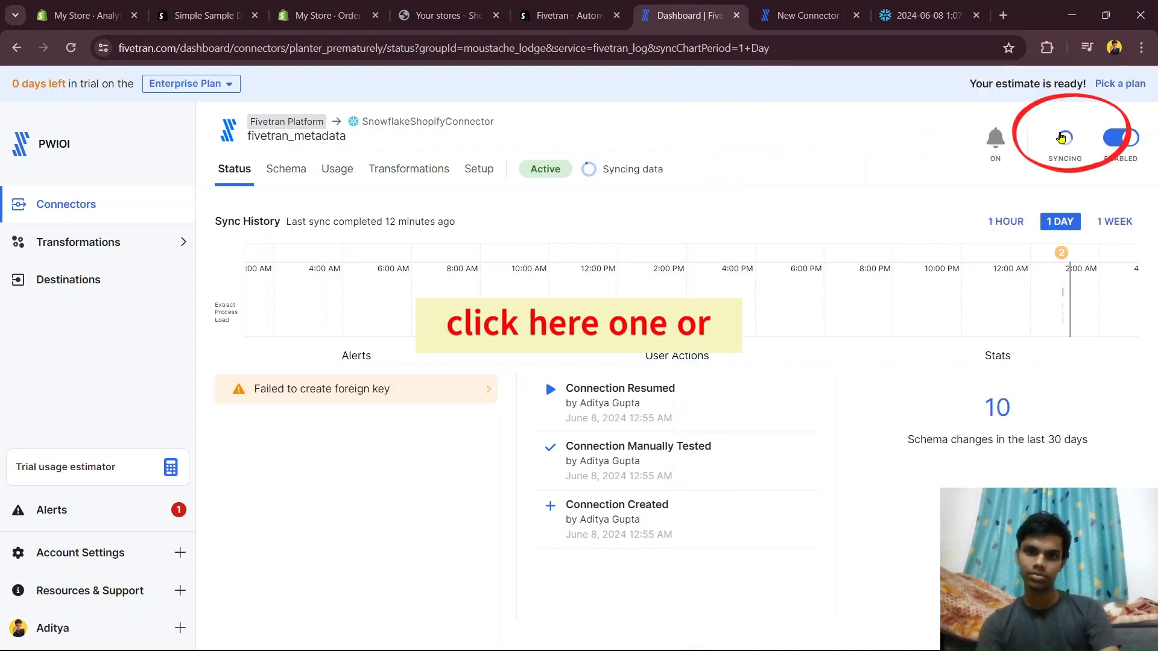
pyautogui.click(885, 9)
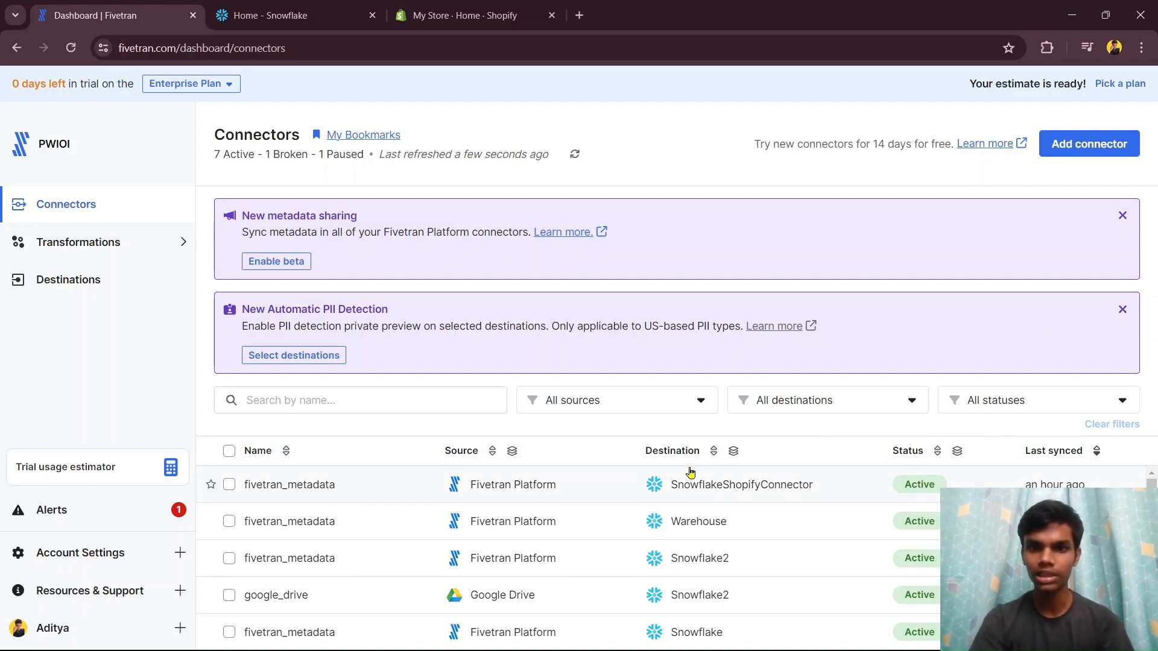
# Step: Open the fivetran_metadata connector for SnowflakeShopifyConnector again and check its sync history and user actions
pyautogui.click(708, 489)
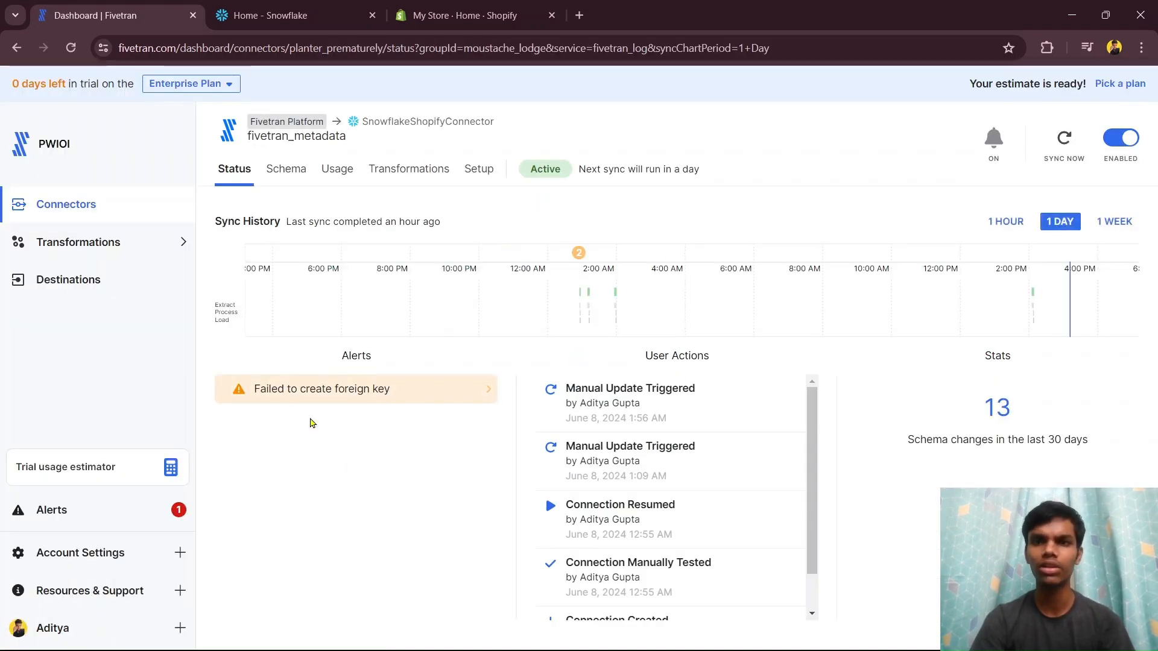
pyautogui.scroll(-1, 631, 463)
pyautogui.scroll(1, 629, 464)
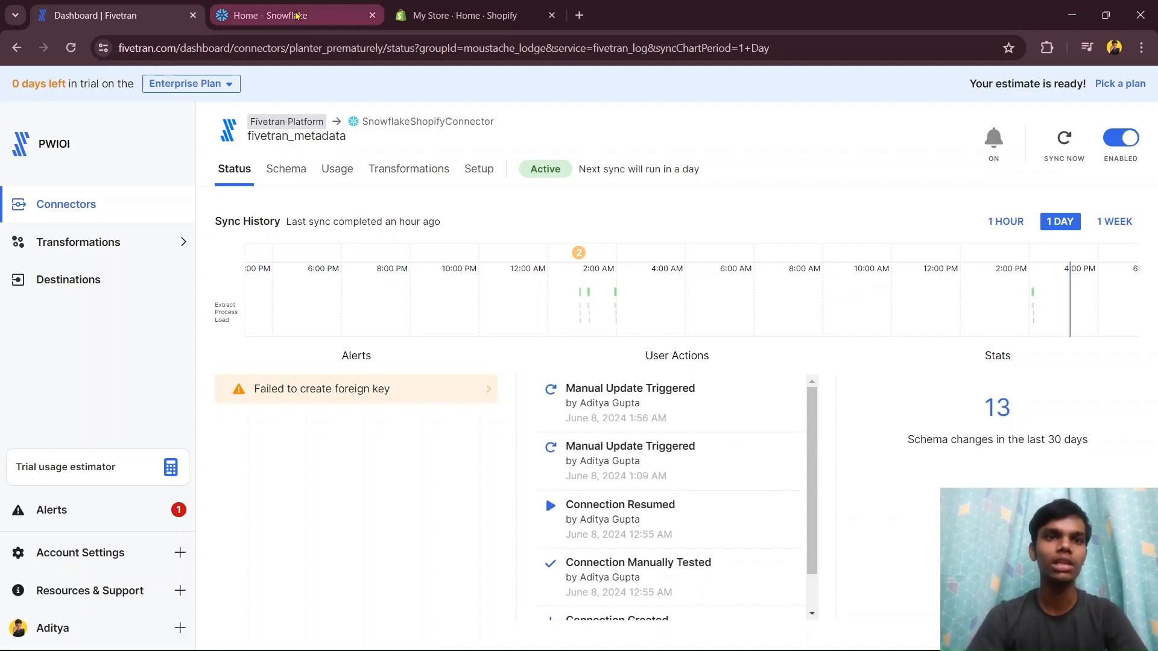
# Step: In Snowflake, open the SHOPIFY schema of the SHOPIFYEXTRACTION database and review its tables
pyautogui.click(269, 15)
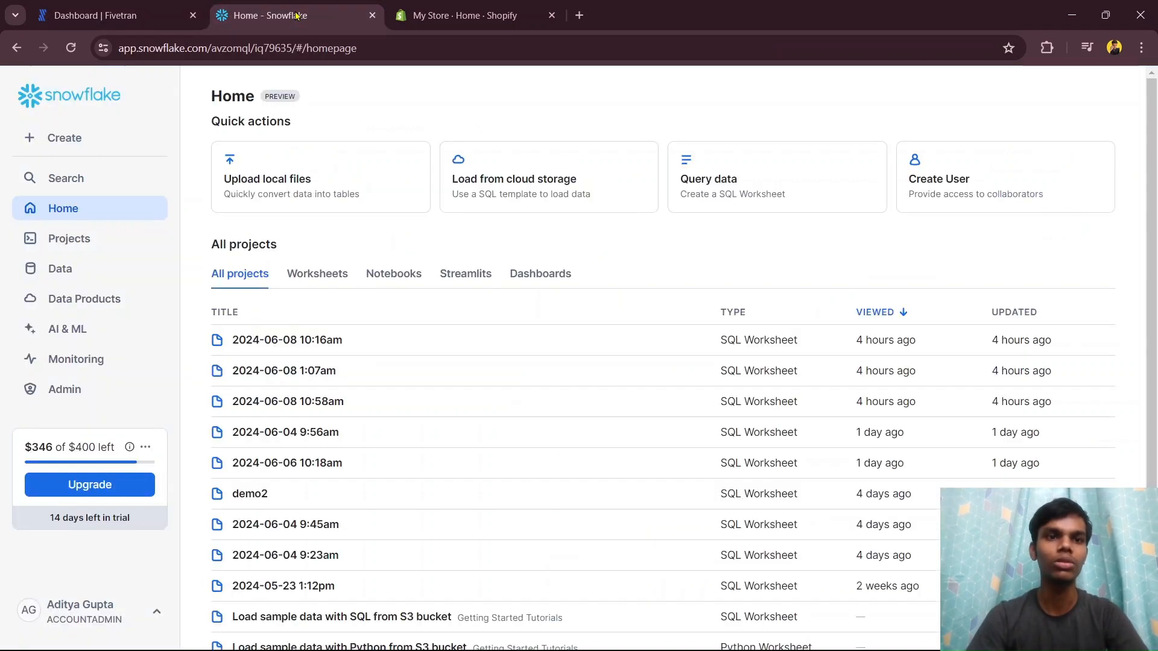
pyautogui.click(77, 267)
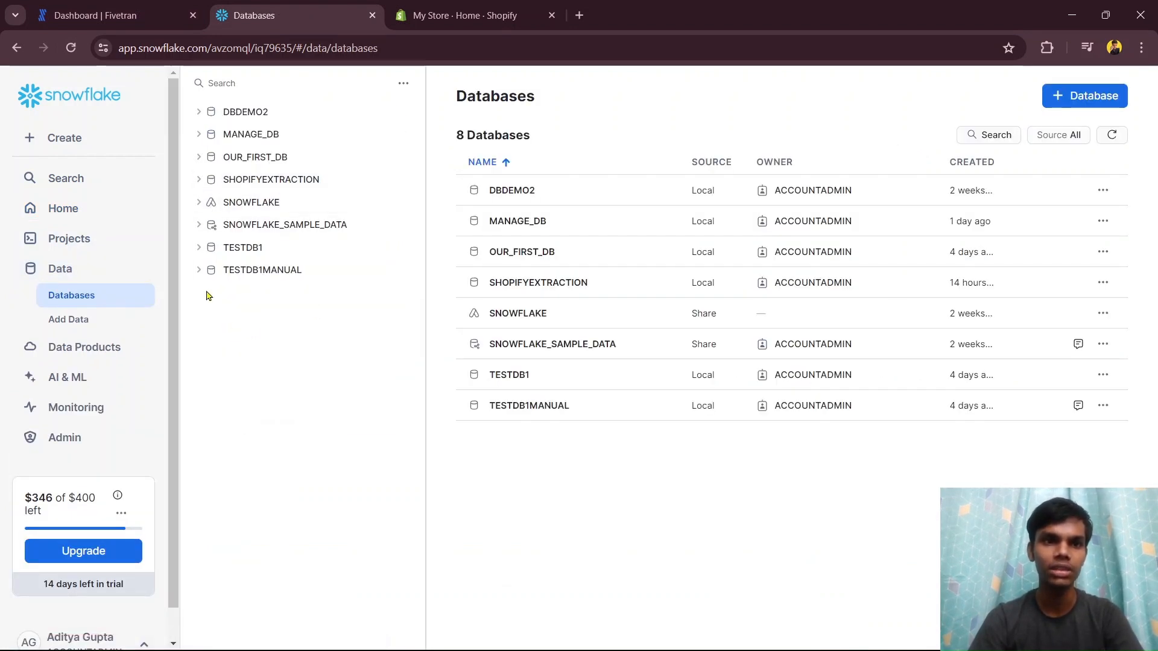
pyautogui.click(215, 182)
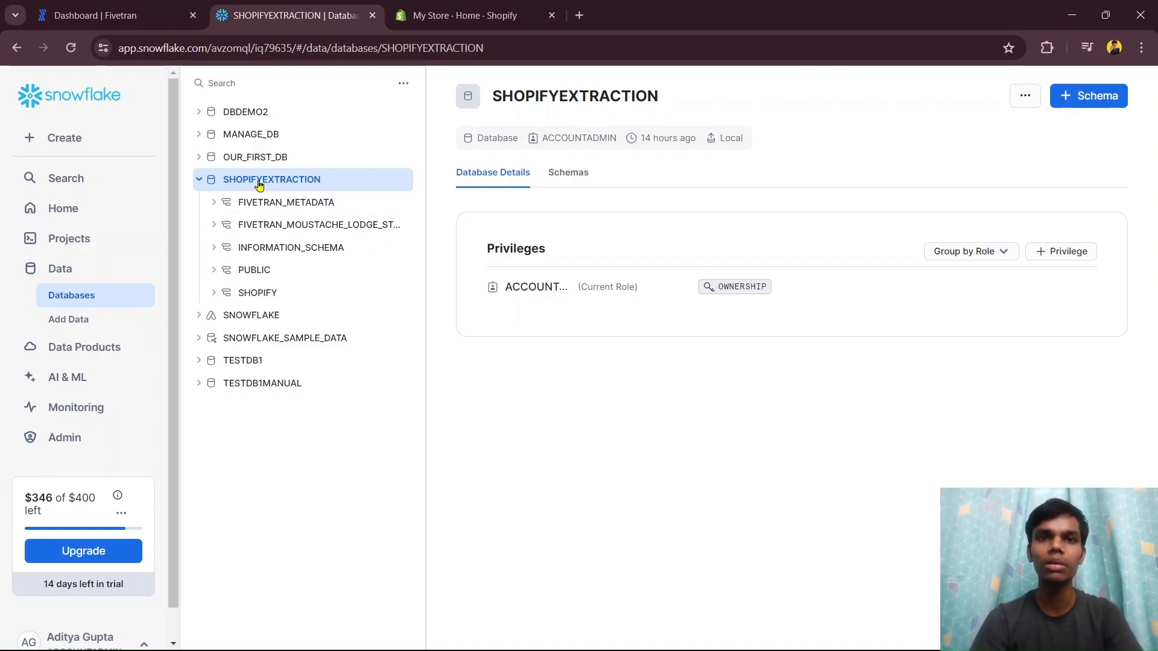
pyautogui.click(262, 294)
pyautogui.click(280, 321)
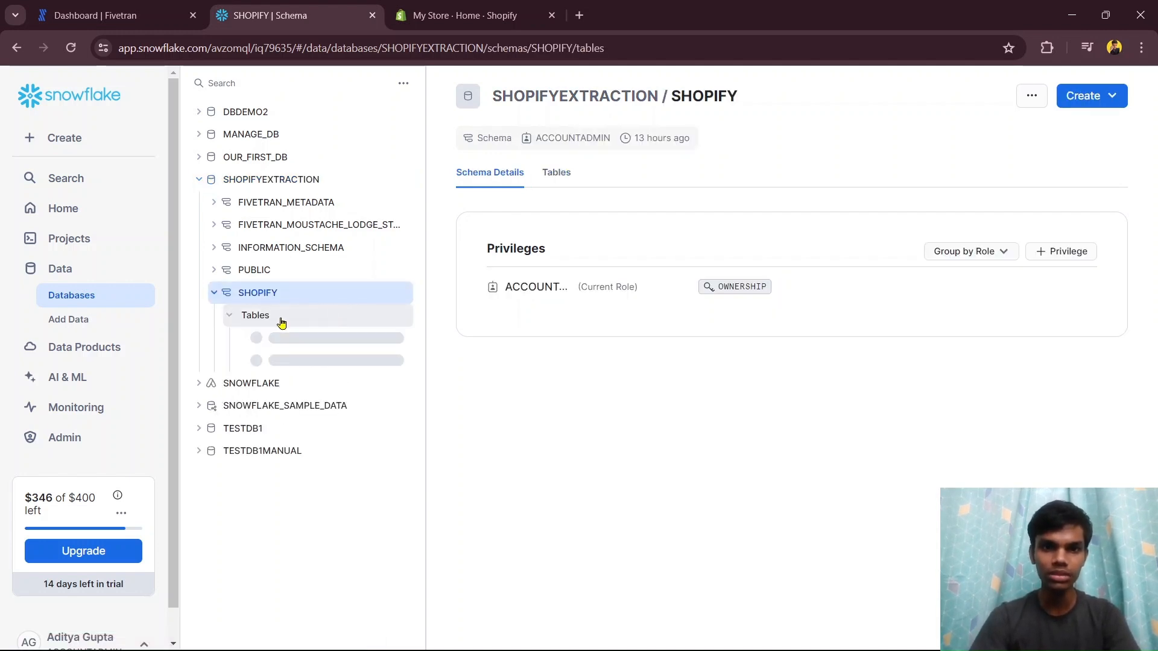
pyautogui.scroll(-3, 292, 253)
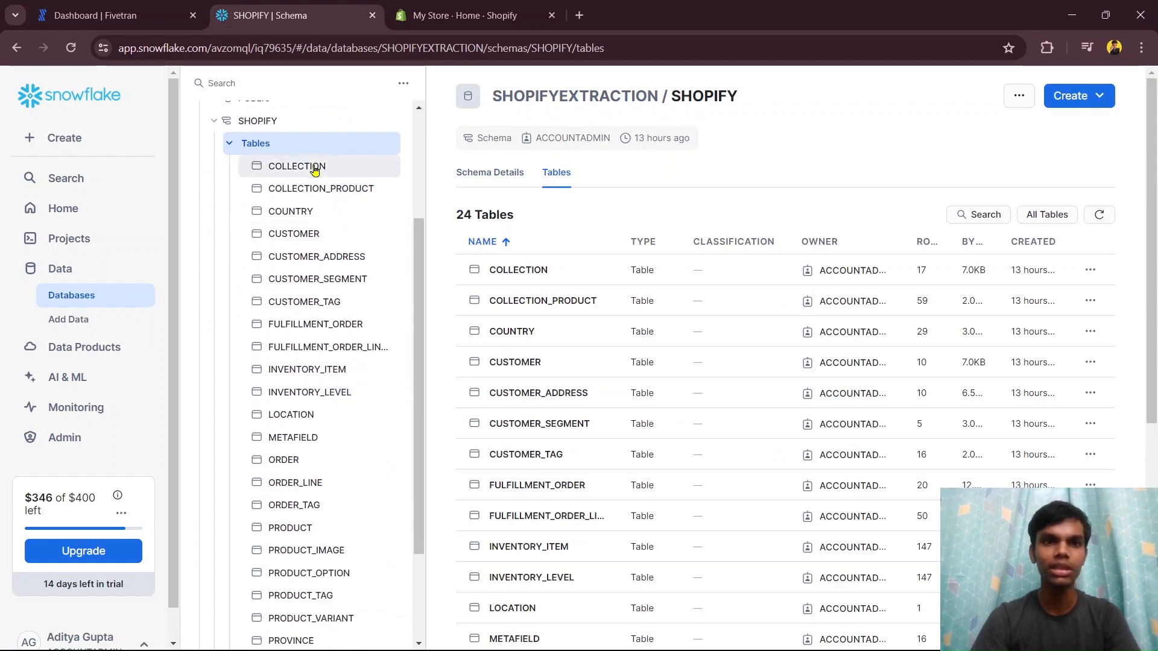
pyautogui.scroll(-1, 285, 398)
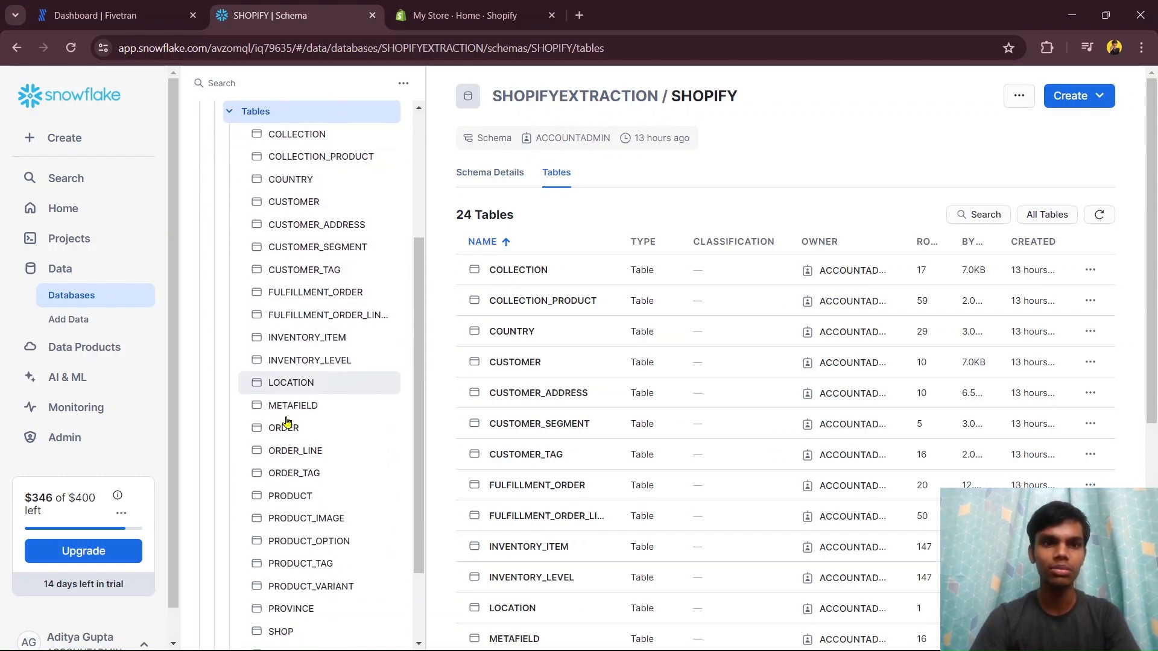
# Step: Create a new SQL worksheet in Snowflake after looking over the SHOPIFY tables
pyautogui.scroll(-1, 304, 405)
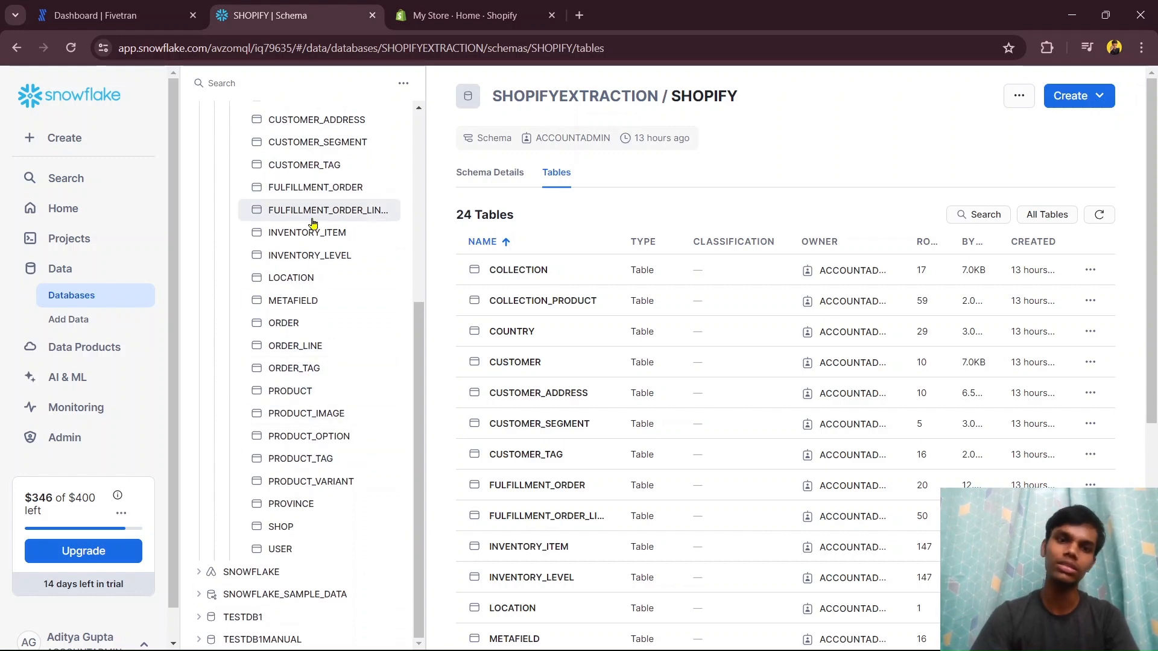
pyautogui.scroll(5, 313, 240)
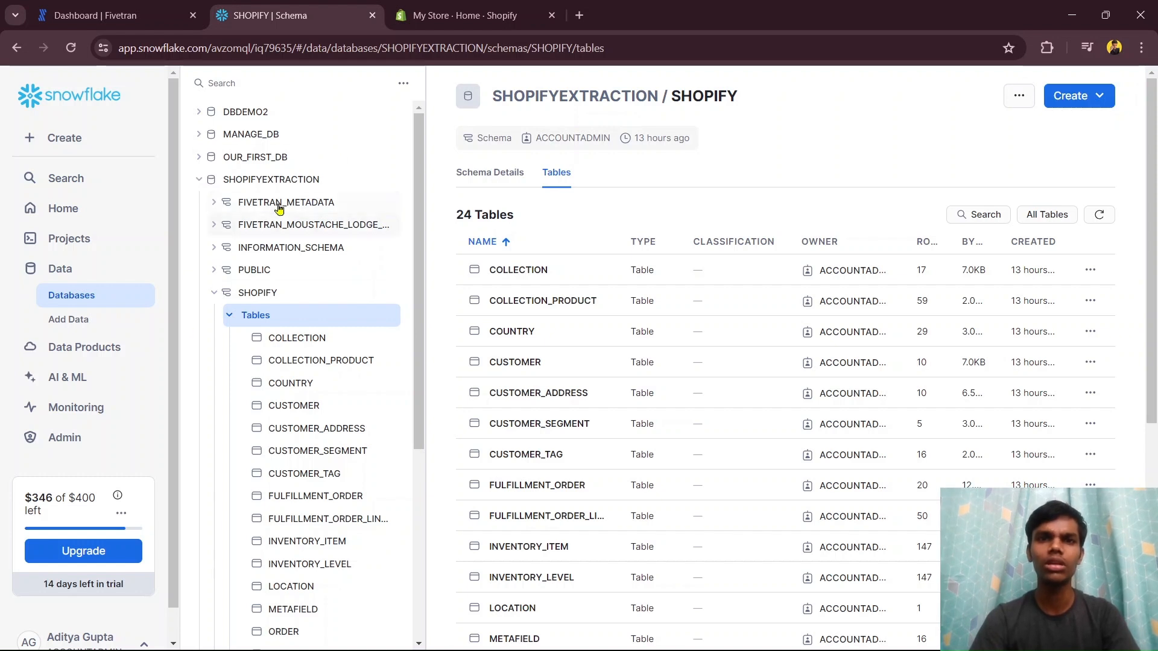
pyautogui.click(64, 138)
pyautogui.press('Escape')
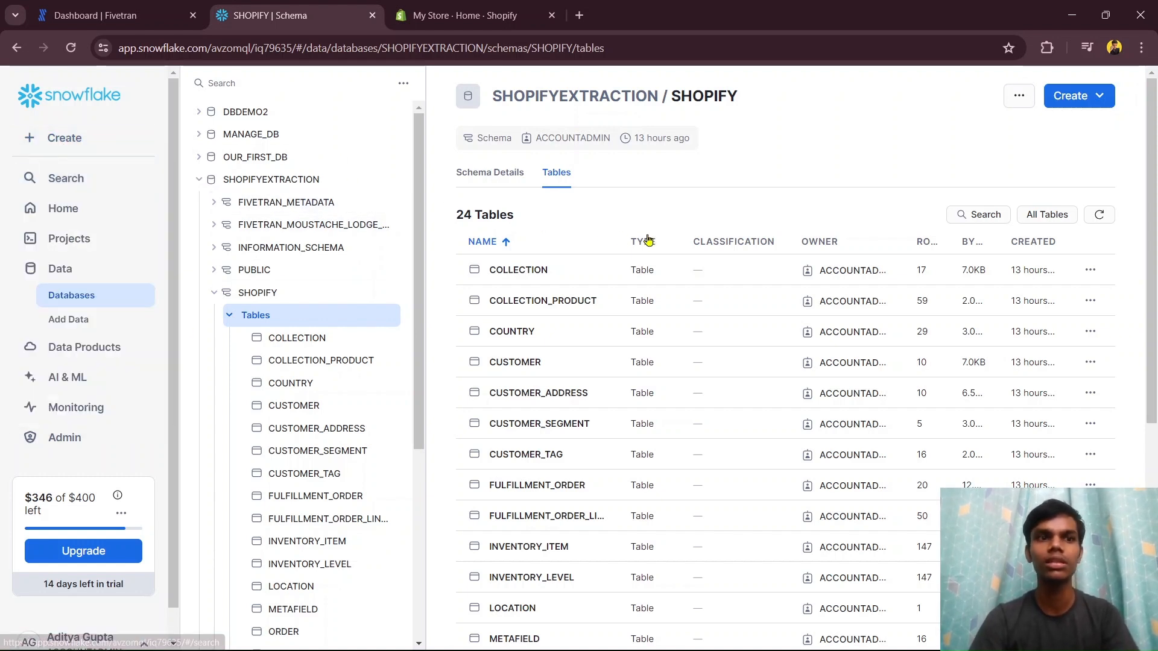
pyautogui.click(63, 147)
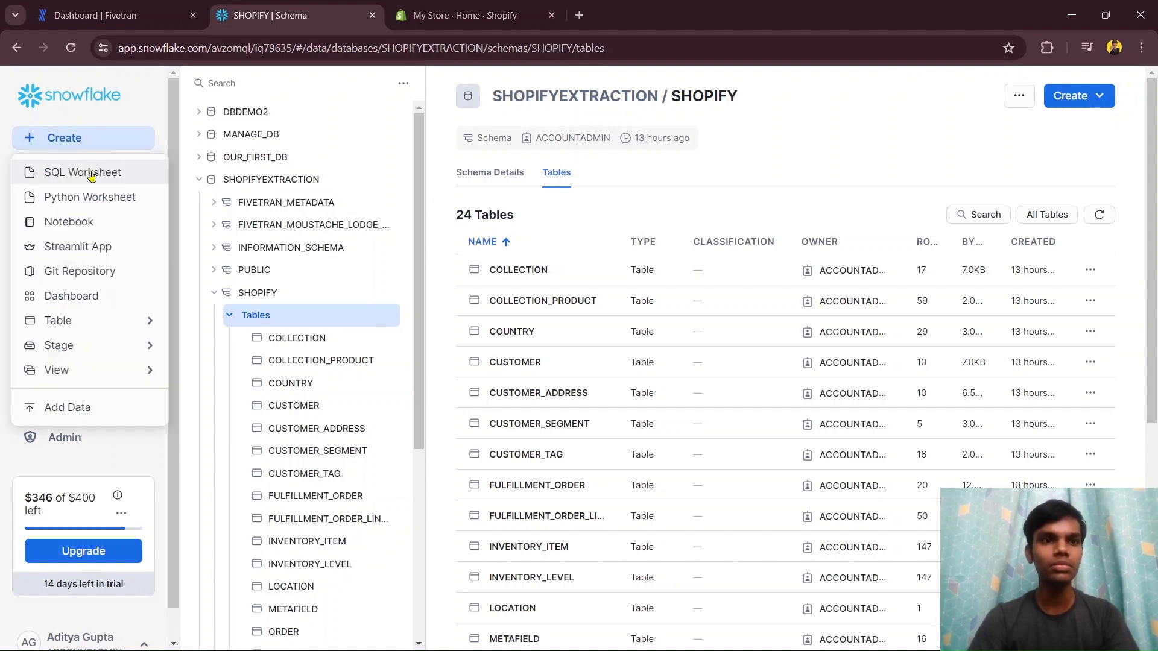
pyautogui.click(92, 176)
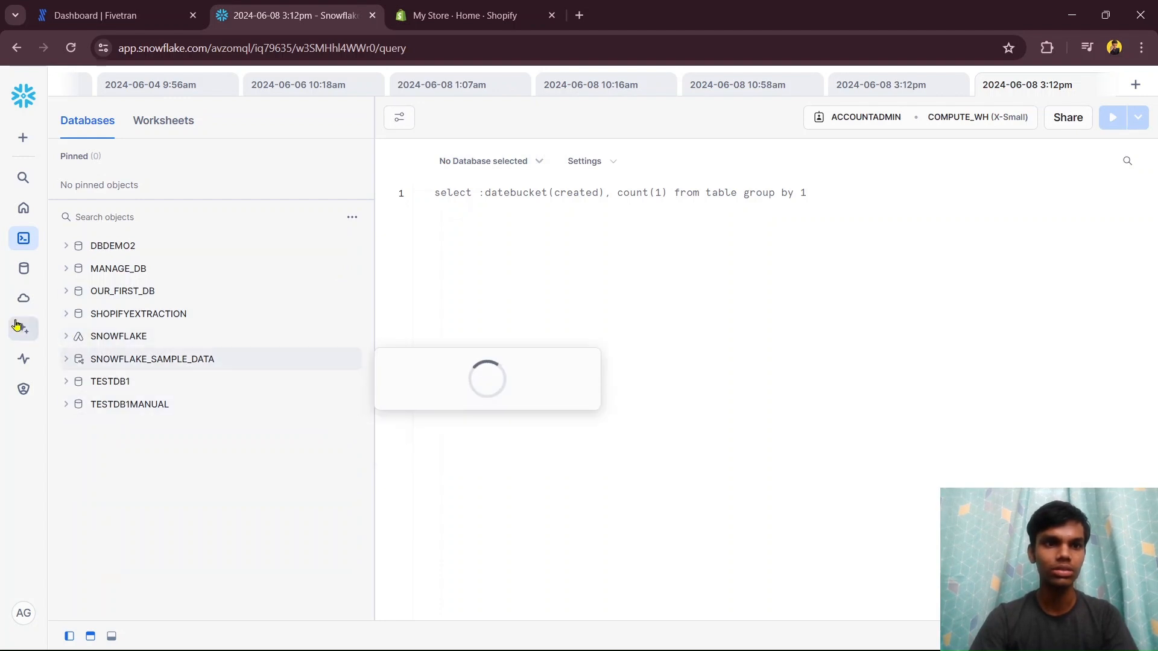
# Step: Expand the SHOPIFYEXTRACTION database down to the tables of its SHOPIFY schema in the worksheet's object browser
pyautogui.click(78, 313)
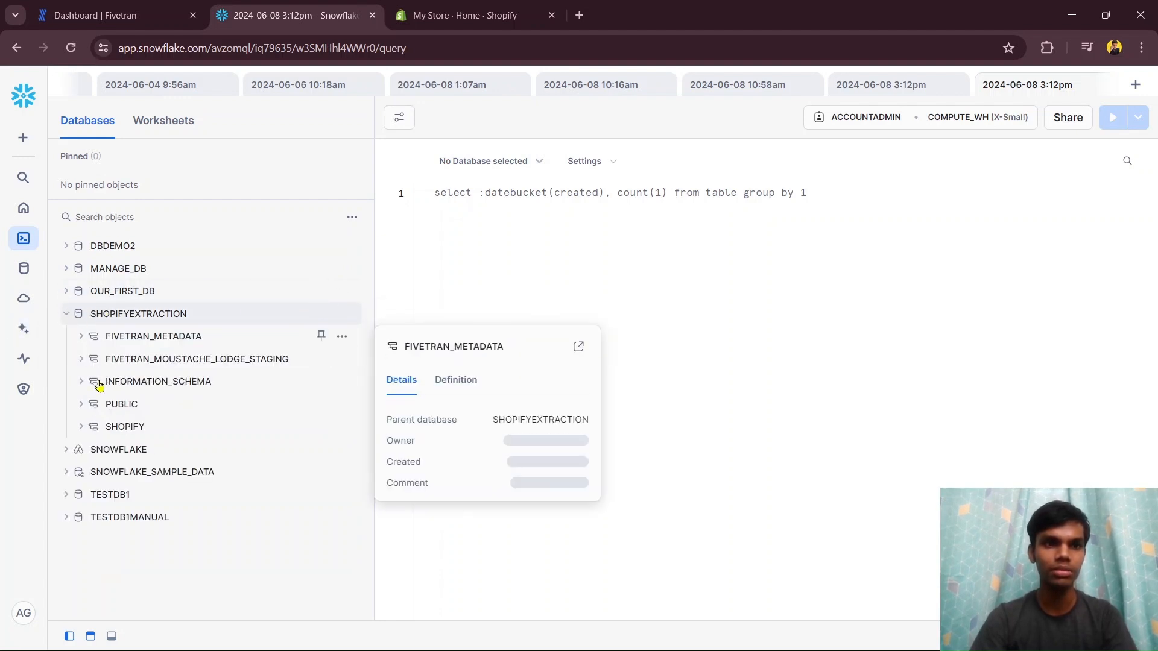
pyautogui.click(82, 429)
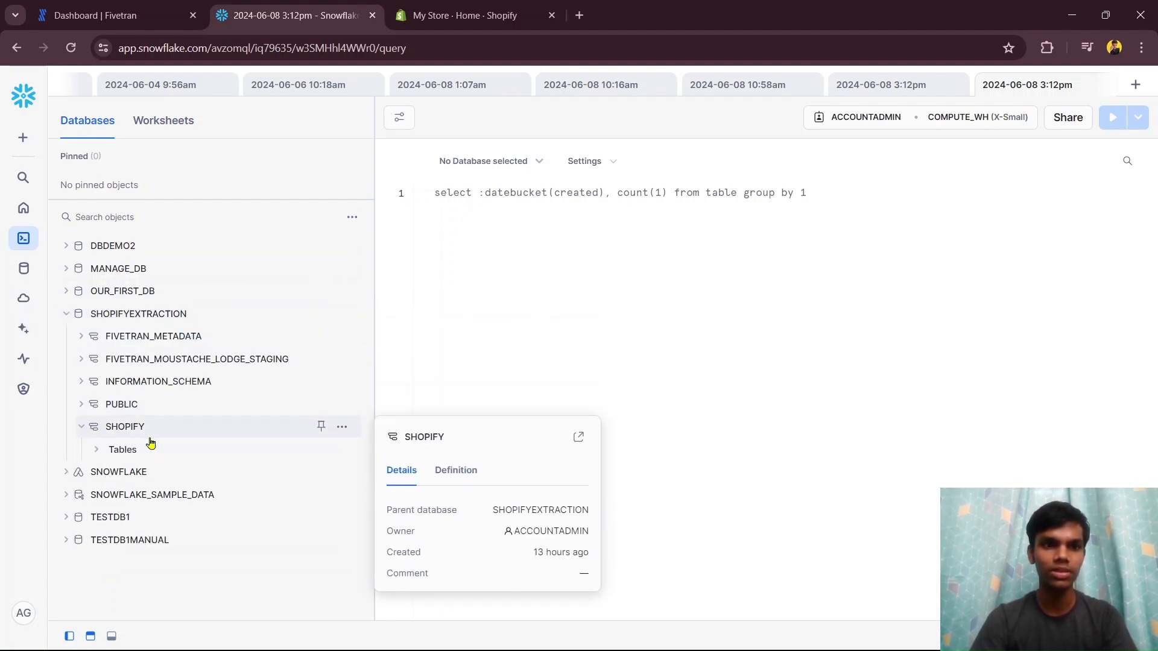
pyautogui.click(104, 452)
pyautogui.scroll(-8, 115, 459)
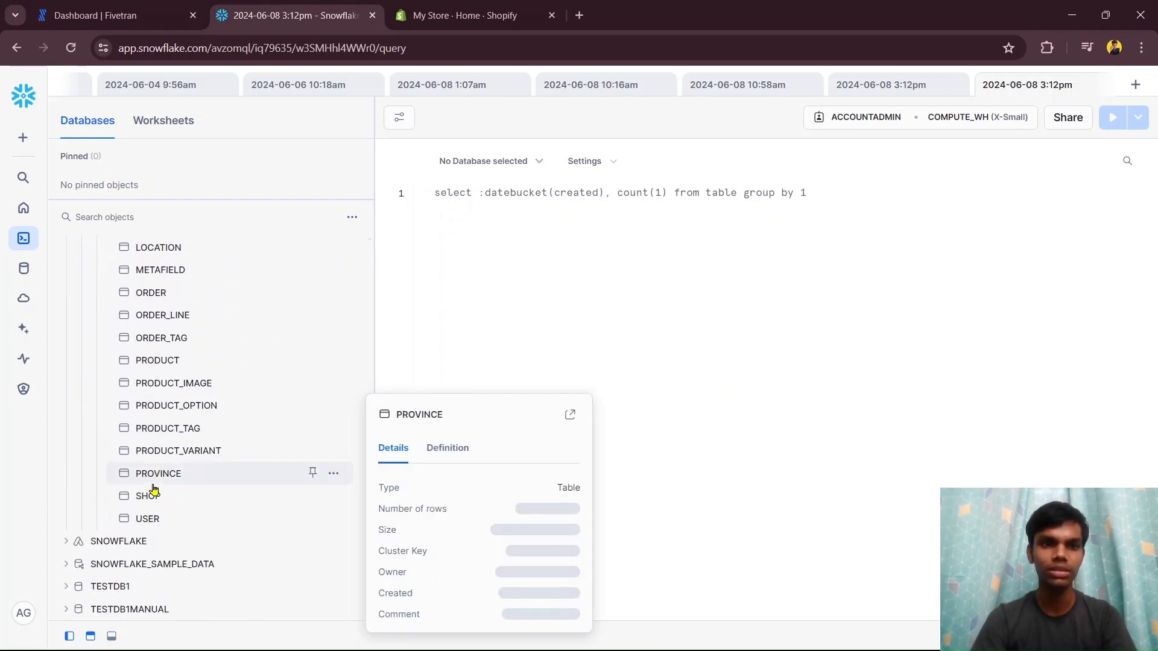
# Step: Write and run the query select * from SHOPIFYEXTRACTION.SHOPIFY.ORDER_LINE, inserting the table name from the object browser, and review the result columns
pyautogui.write('select ')
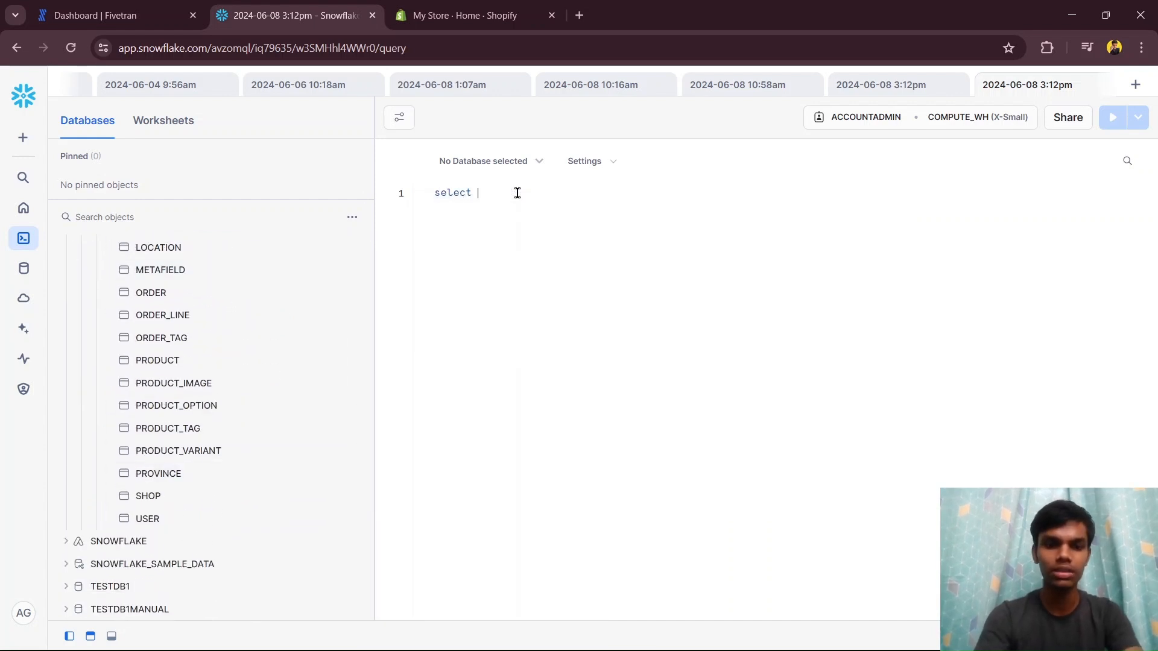
pyautogui.write('* from')
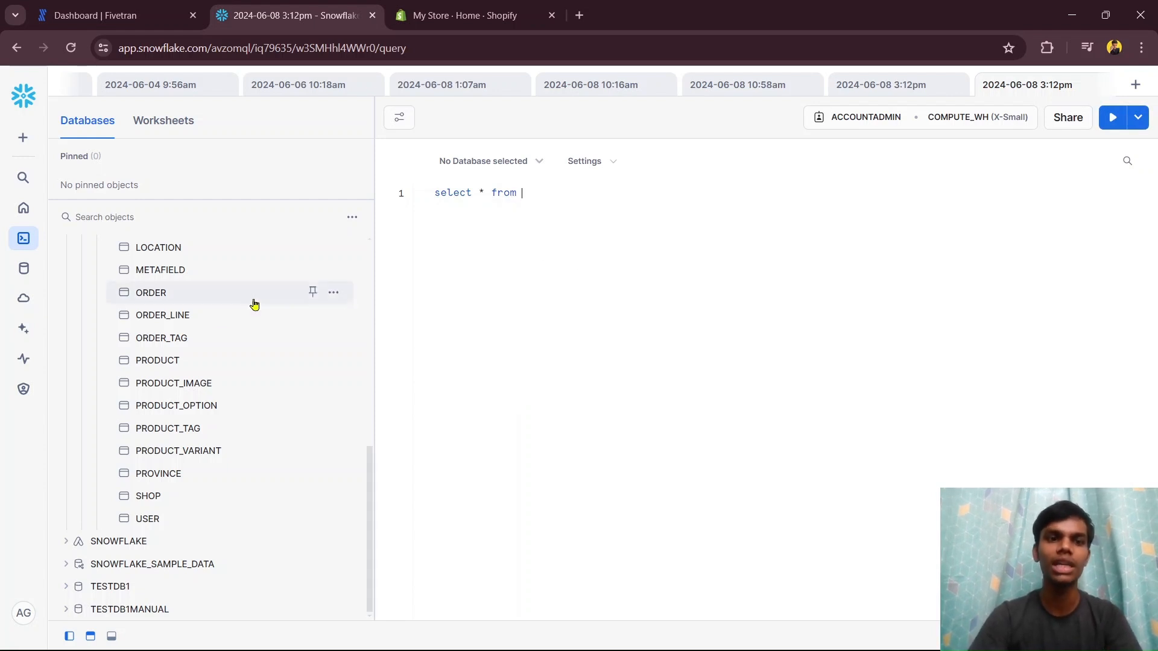
pyautogui.moveTo(315, 317)
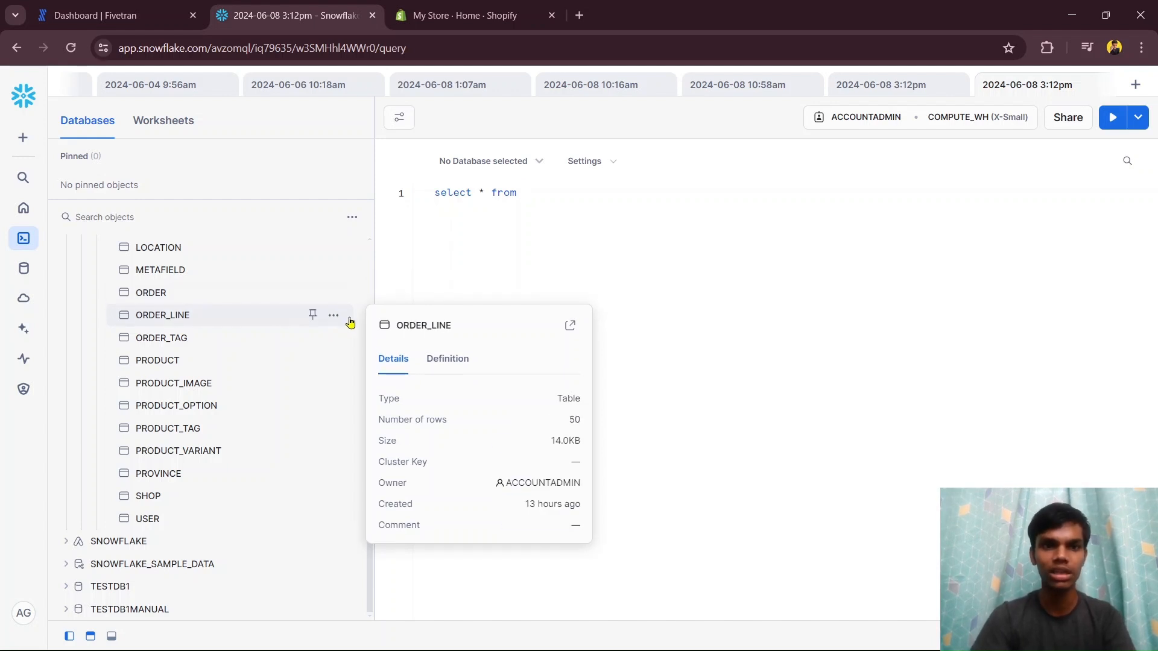
pyautogui.click(334, 316)
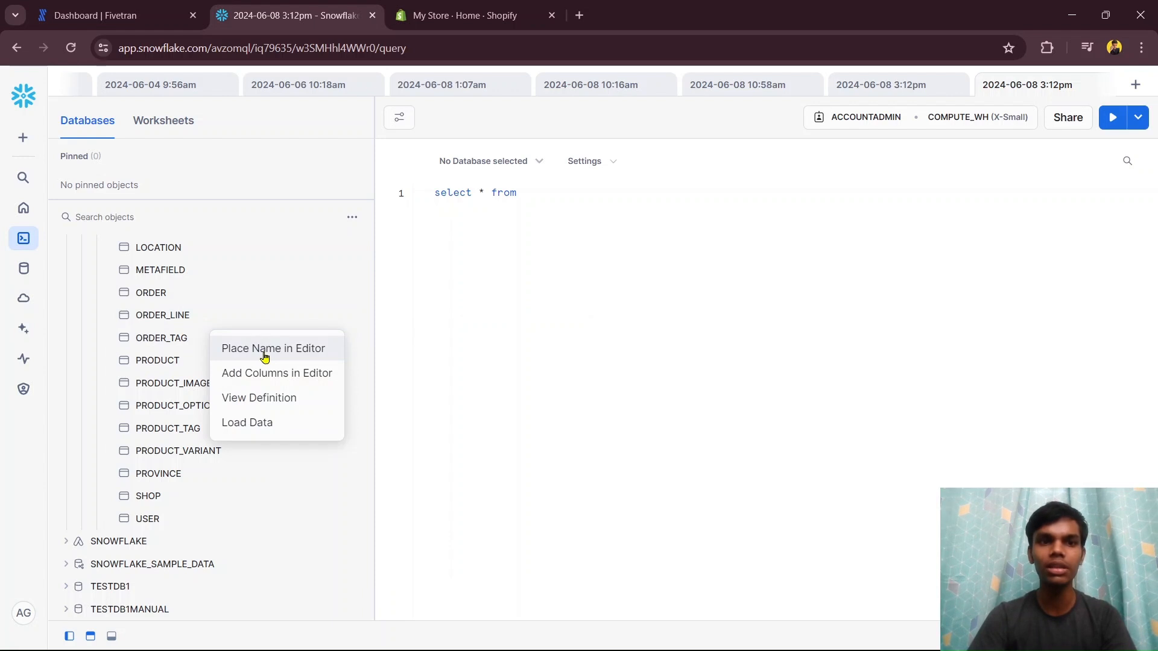
pyautogui.click(301, 348)
pyautogui.moveTo(758, 193); pyautogui.dragTo(404, 190)
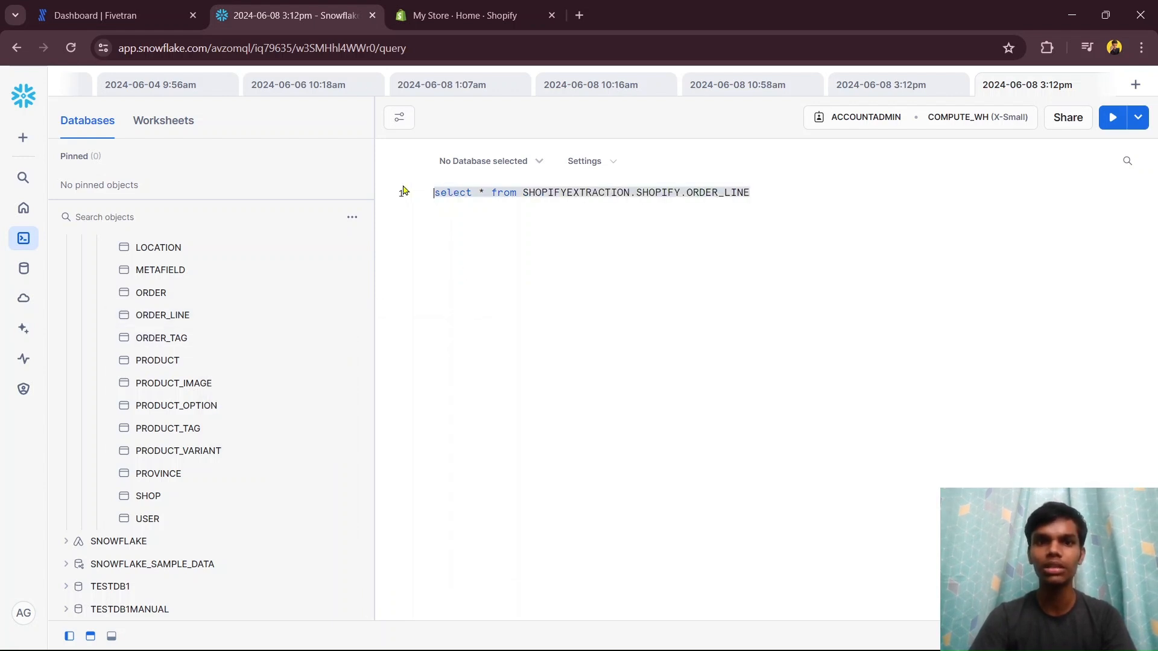
pyautogui.click(1105, 124)
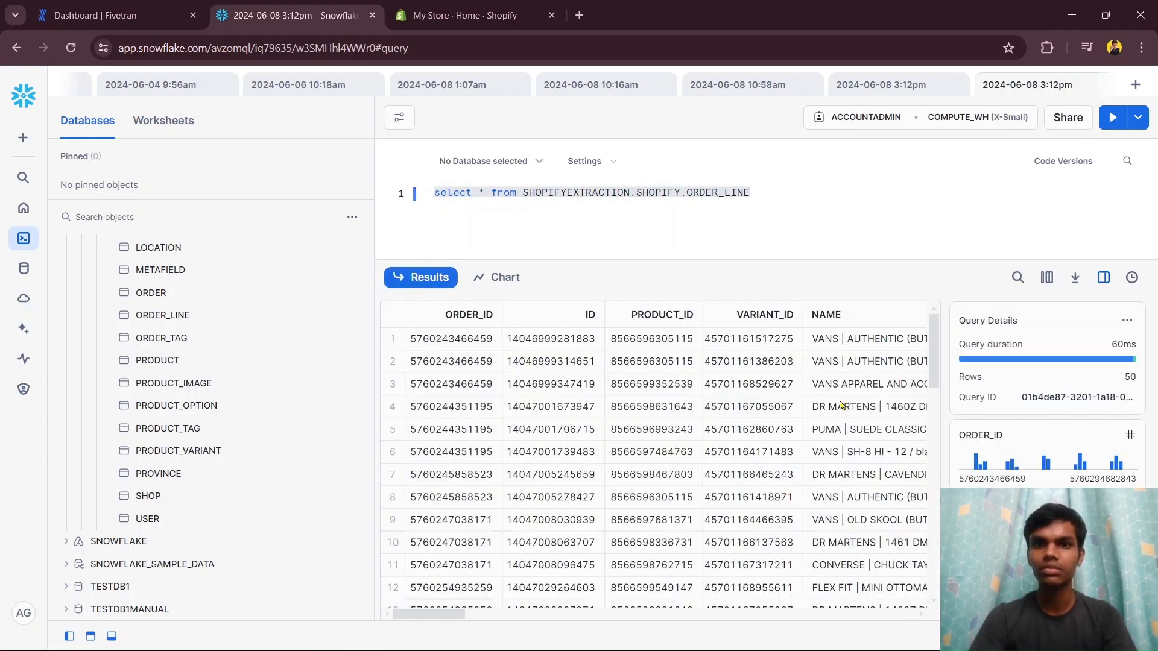
pyautogui.hscroll(3, 673, 484)
pyautogui.hscroll(-3, 674, 485)
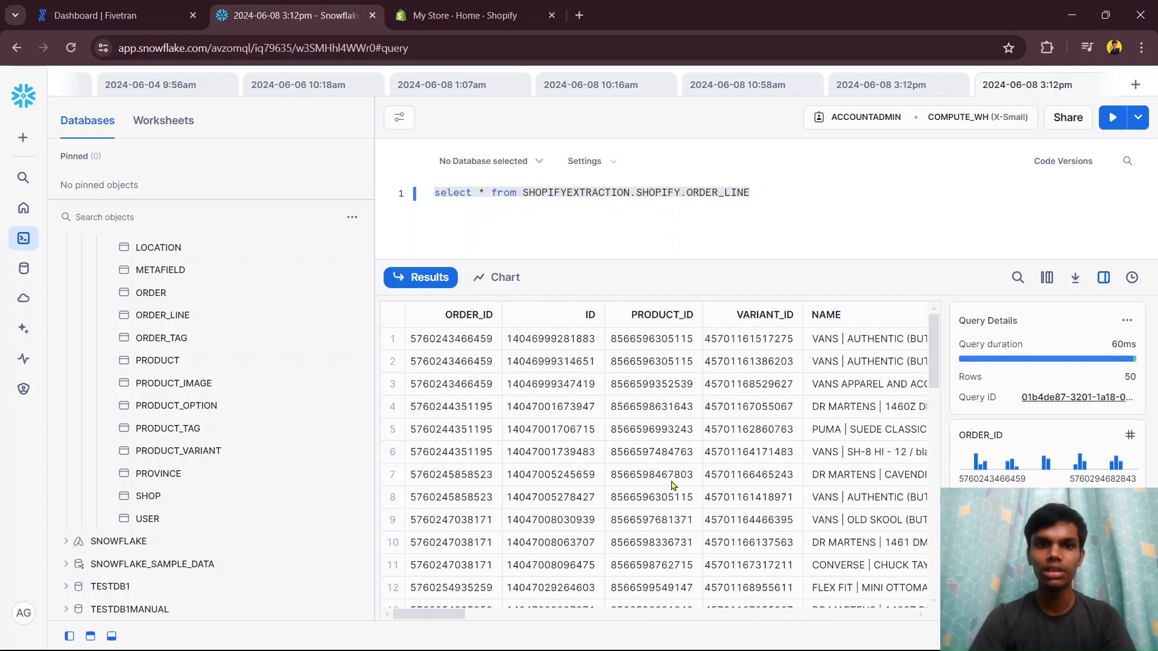
pyautogui.hscroll(6, 674, 485)
pyautogui.hscroll(-6, 673, 484)
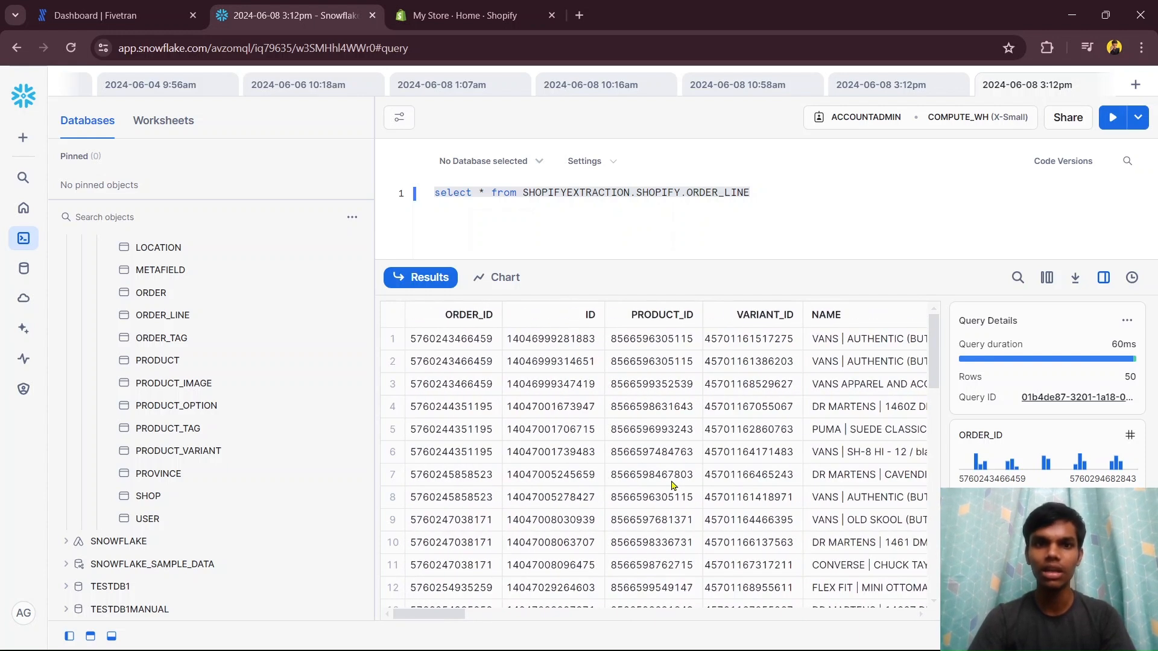
# Step: Switch to the Shopify admin and look through the store's orders
pyautogui.click(469, 15)
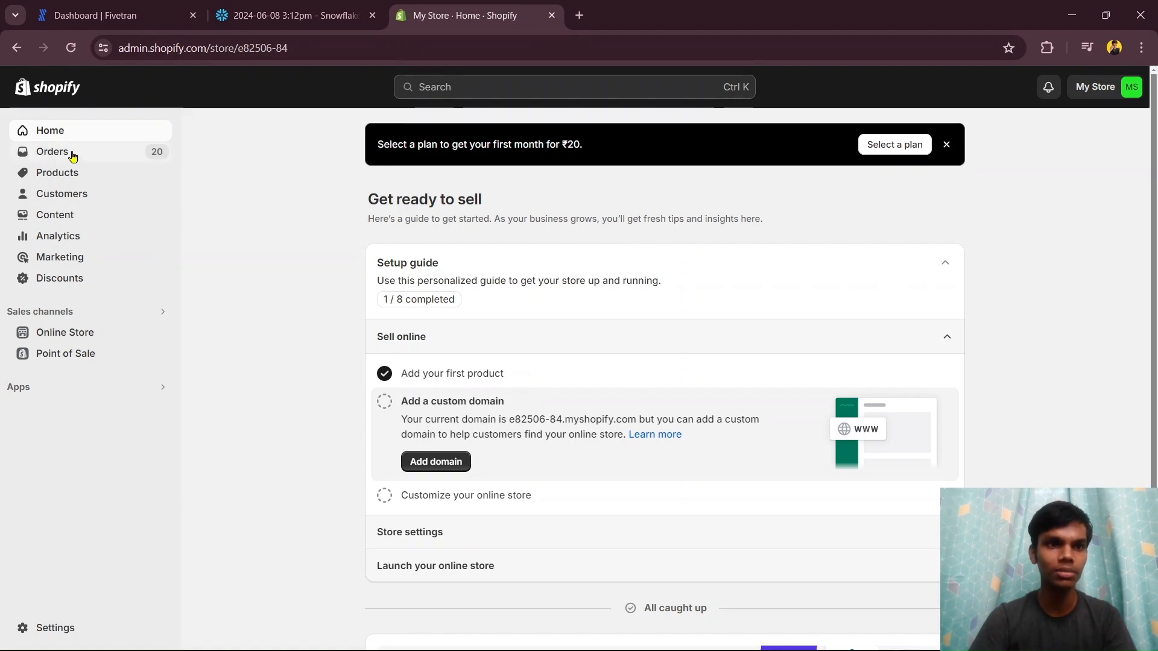
pyautogui.click(53, 151)
pyautogui.scroll(-3, 432, 487)
pyautogui.scroll(5, 432, 487)
# Step: Return to Snowflake and compare the ORDER_LINE query results with the order list in Shopify
pyautogui.hotkey('ctrl', 'shift', 'Tab')
pyautogui.scroll(-2, 584, 529)
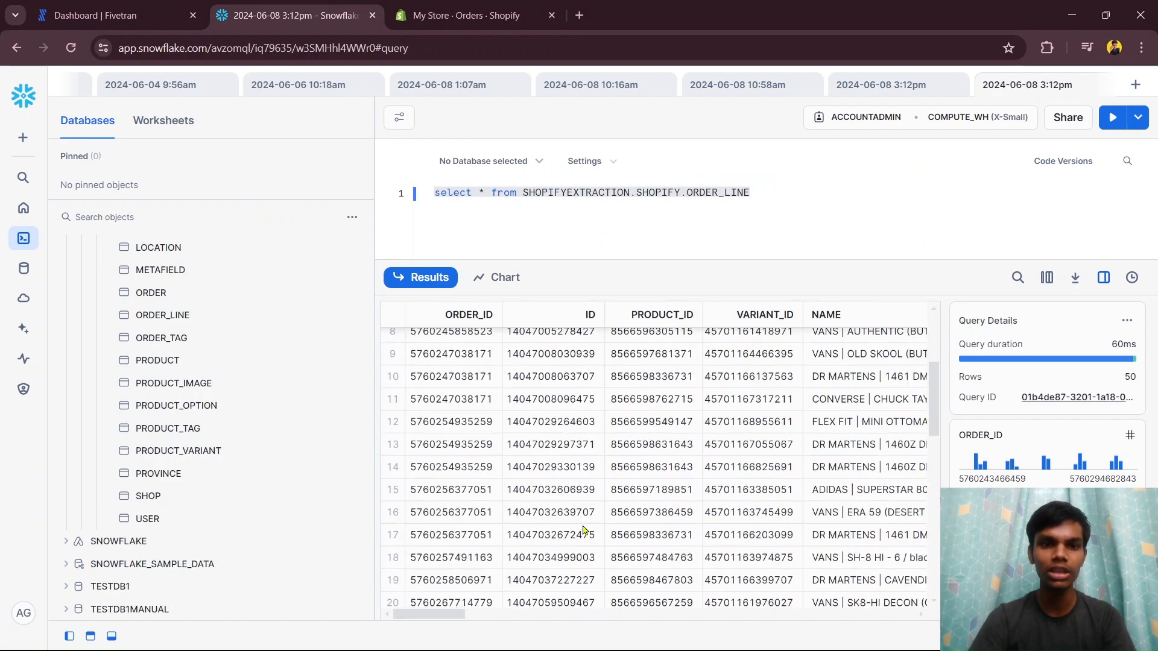
pyautogui.scroll(-10, 584, 529)
pyautogui.scroll(10, 584, 530)
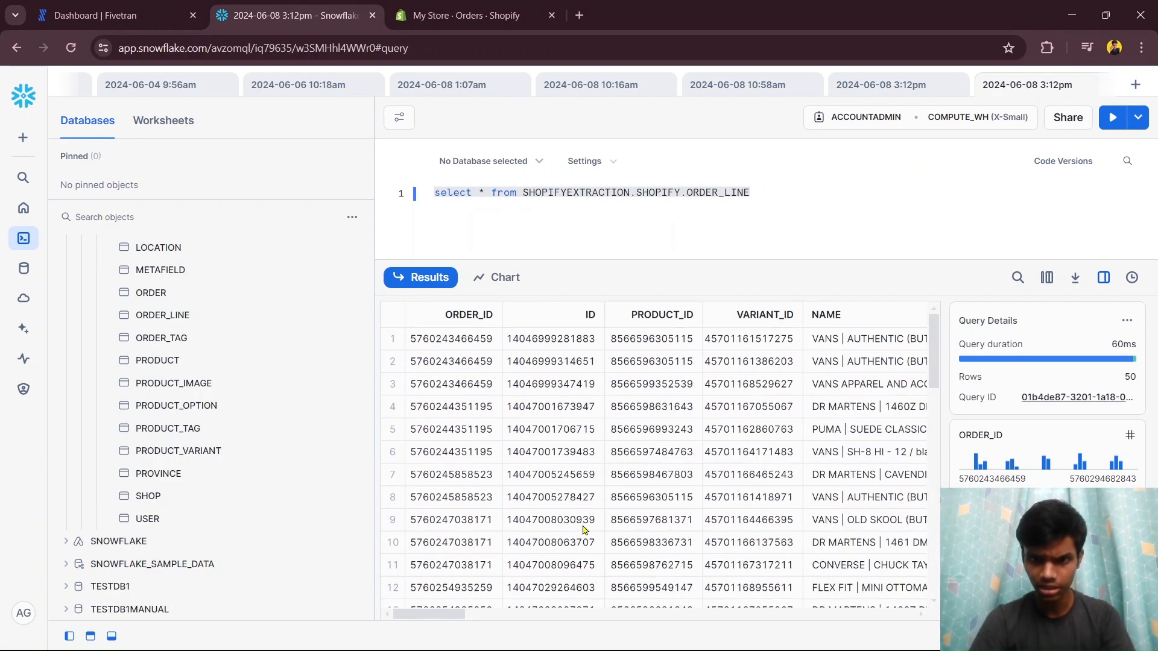
pyautogui.hscroll(5, 584, 529)
pyautogui.hscroll(-3, 584, 530)
pyautogui.hscroll(-3, 584, 530)
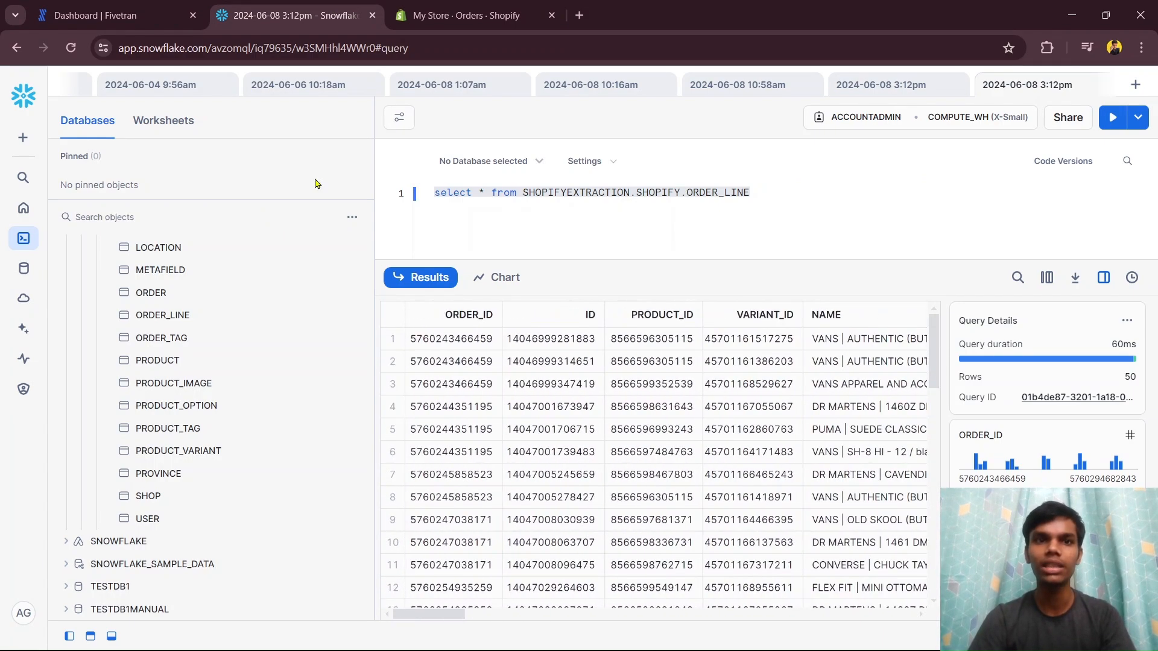
pyautogui.click(486, 9)
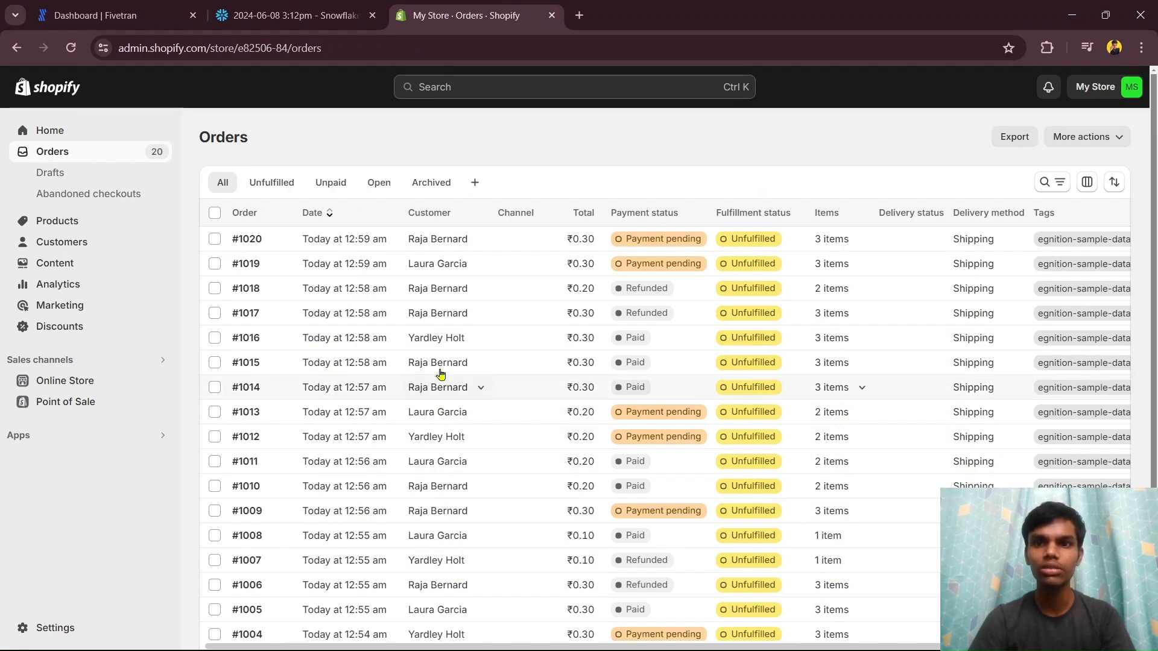
pyautogui.click(296, 15)
pyautogui.scroll(-10, 584, 482)
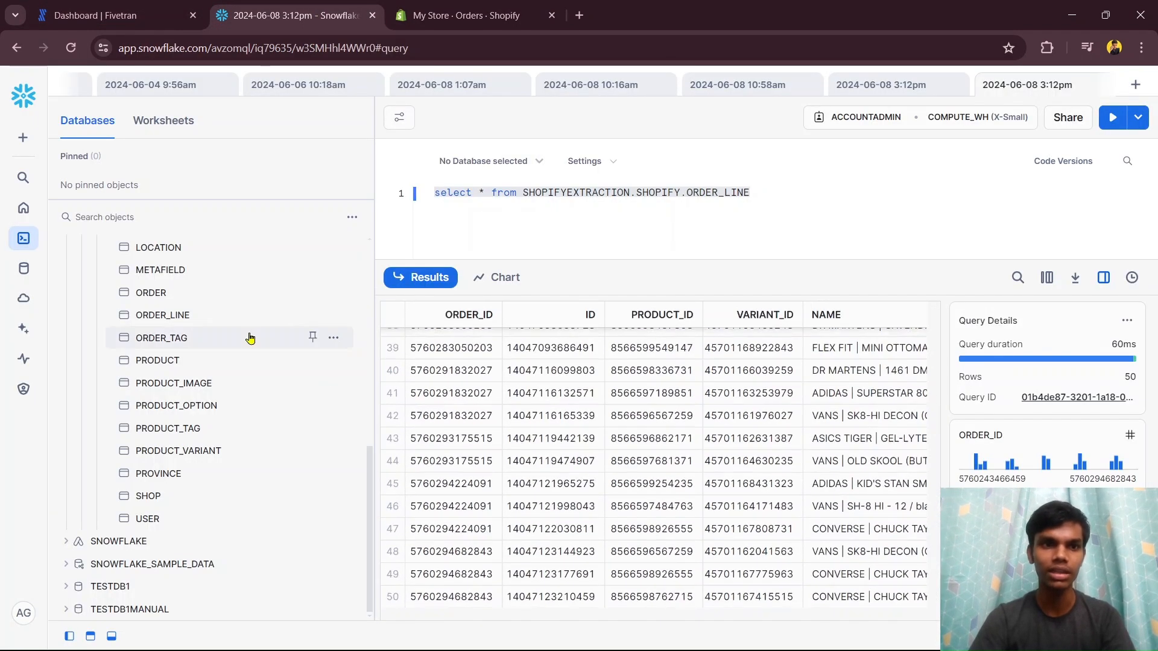
# Step: Add a second query, select * from SHOPIFYEXTRACTION.SHOPIFY."ORDER", below the first one and run only that query
pyautogui.scroll(5, 251, 338)
pyautogui.click(778, 193)
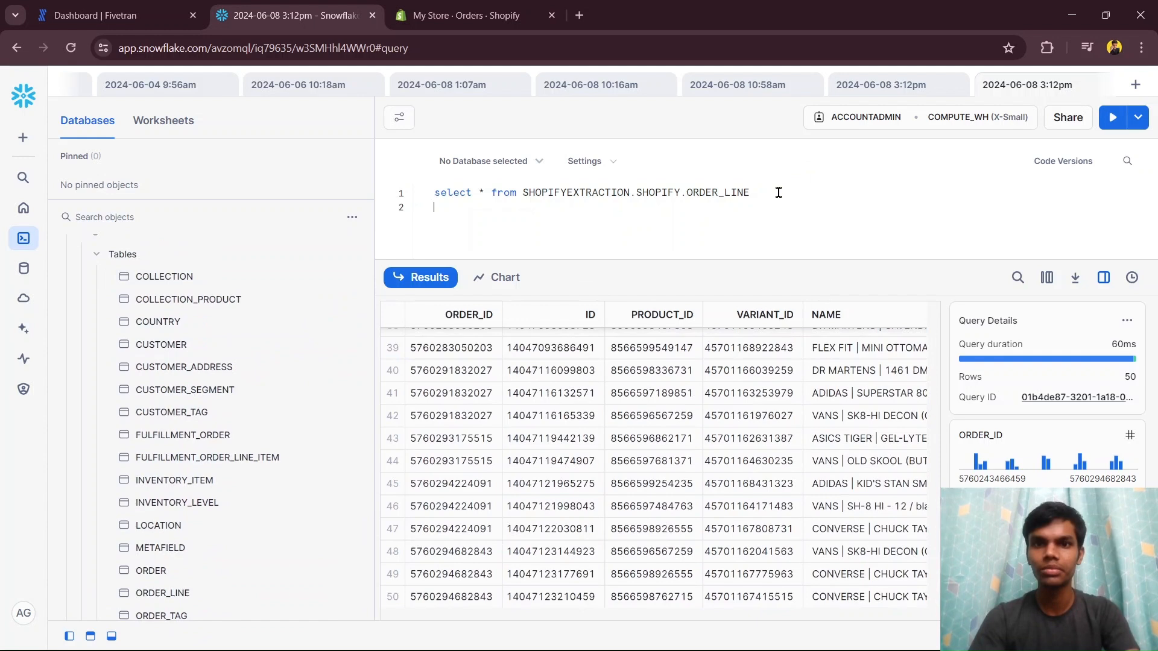
pyautogui.write('select ')
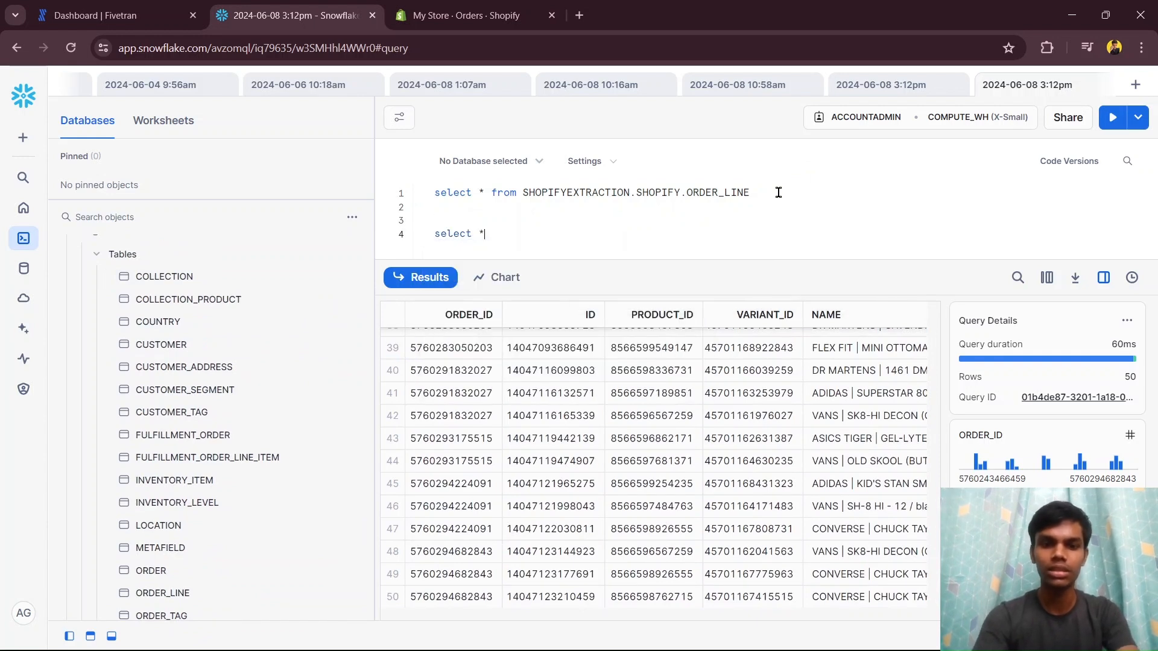
pyautogui.write('* from')
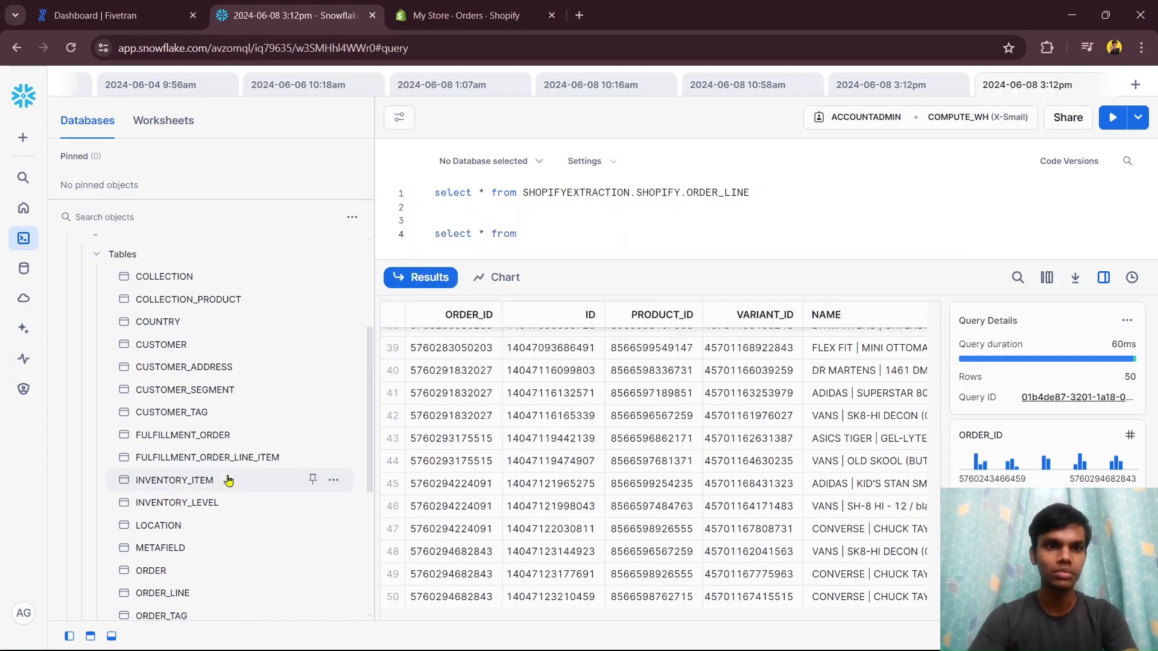
pyautogui.scroll(-3, 228, 479)
pyautogui.click(330, 358)
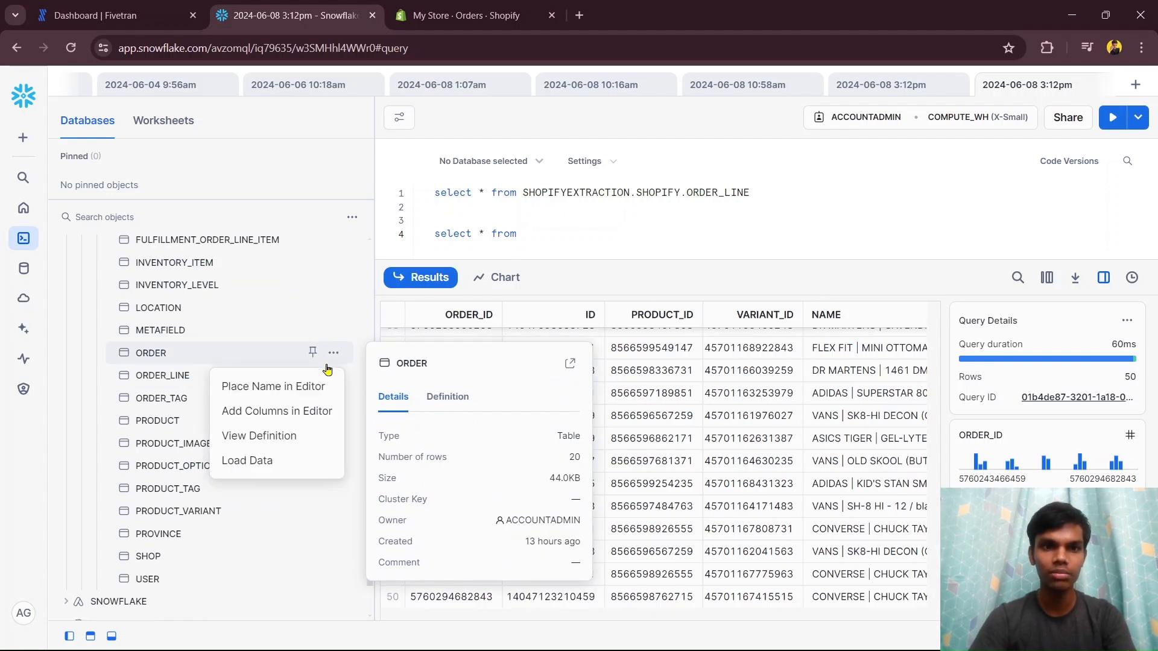
pyautogui.click(306, 385)
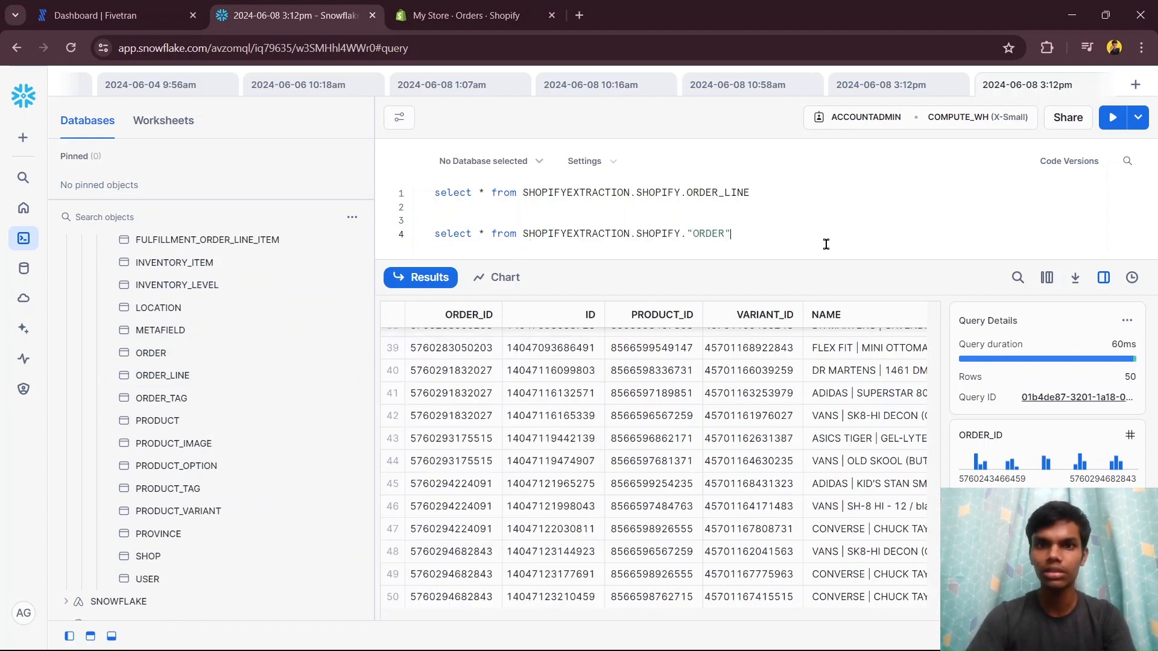
pyautogui.moveTo(794, 244); pyautogui.dragTo(416, 240)
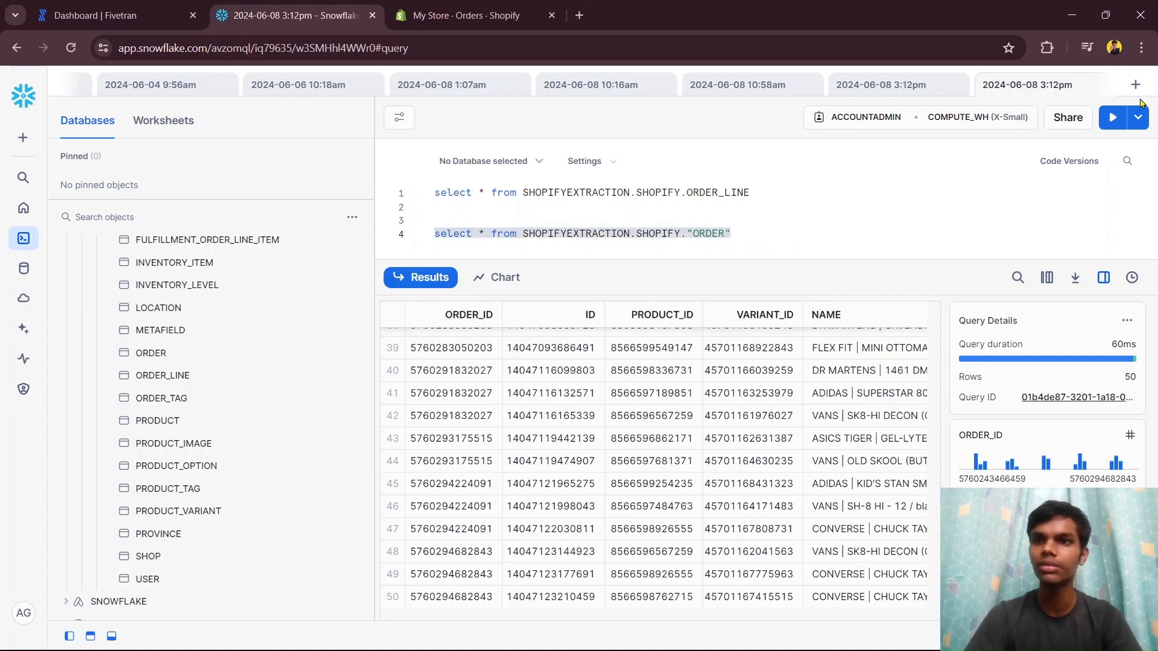
pyautogui.click(1115, 115)
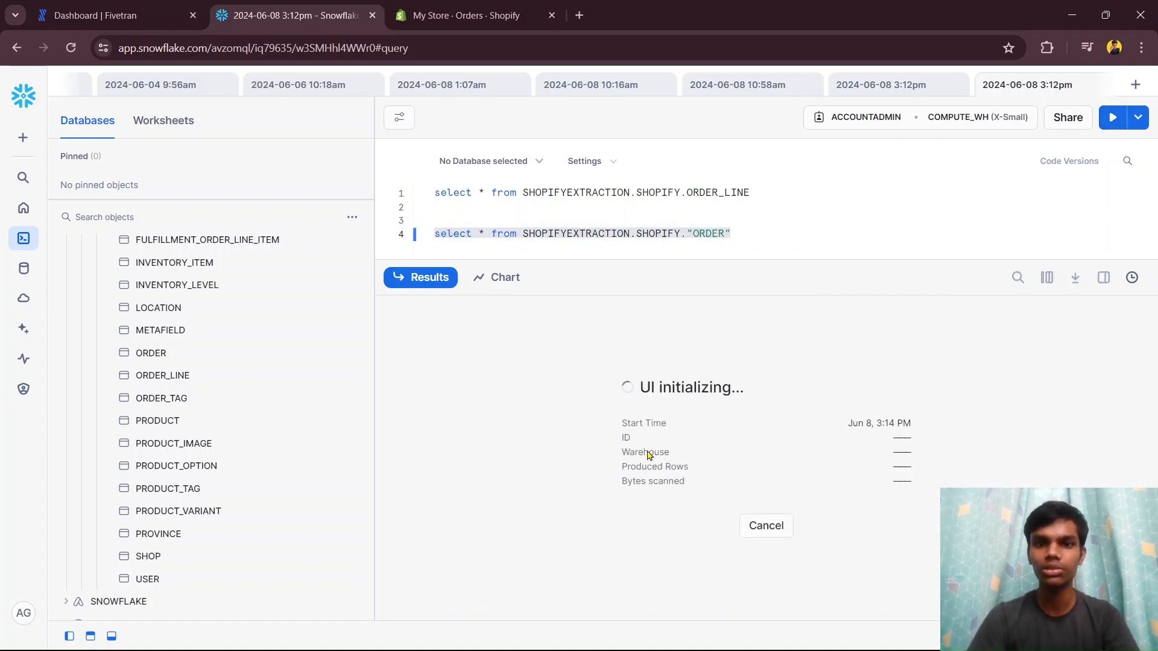
# Step: Review the rows and columns returned from the ORDER table, narrowing the object browser to widen the results area
pyautogui.scroll(-3, 567, 442)
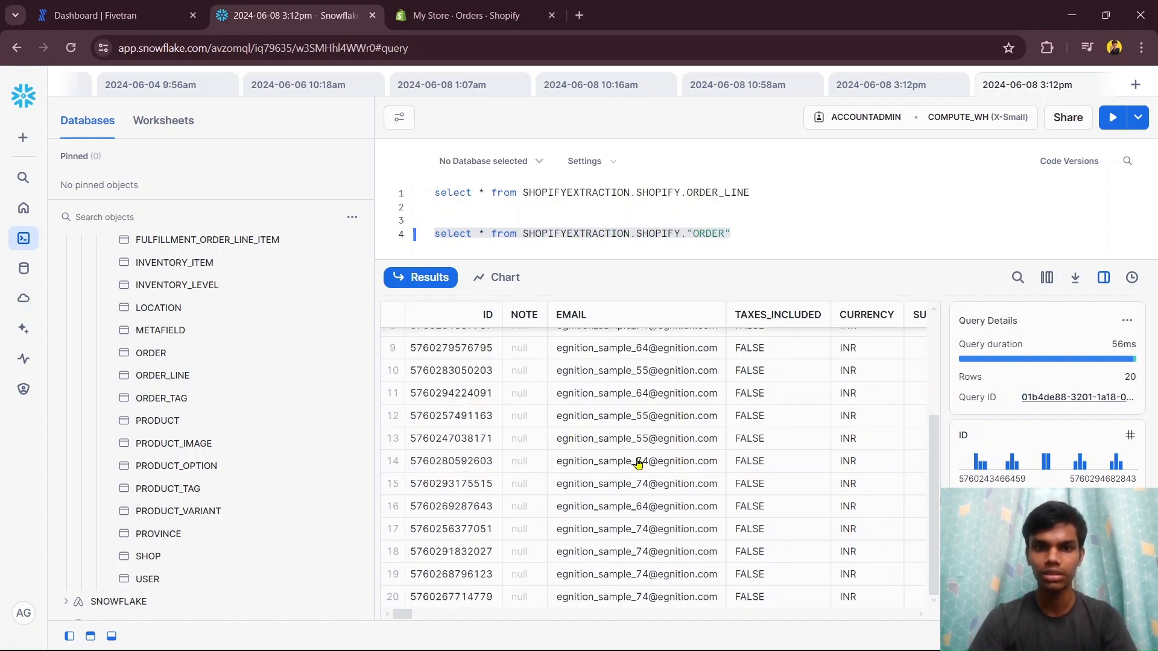
pyautogui.moveTo(374, 362); pyautogui.dragTo(338, 364)
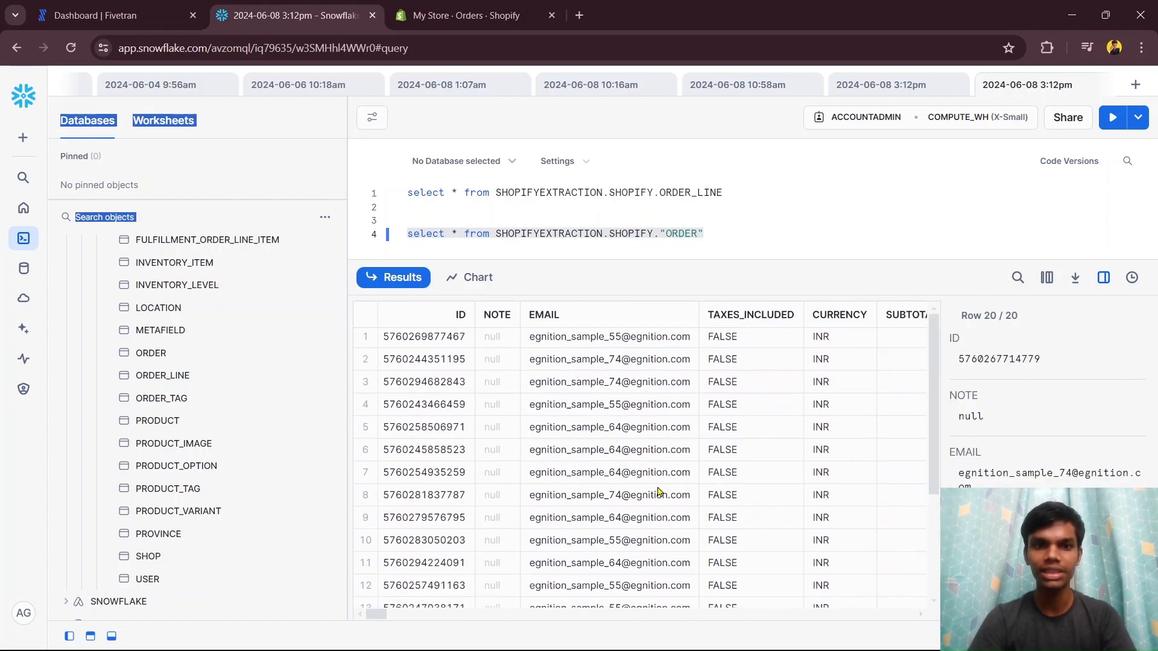
pyautogui.scroll(3, 658, 492)
pyautogui.hscroll(3, 659, 488)
pyautogui.hscroll(-3, 659, 488)
# Step: Detach the Shopify orders page into its own browser window and place it over the lower part of the Snowflake worksheet
pyautogui.moveTo(456, 6); pyautogui.dragTo(361, 527)
pyautogui.moveTo(643, 539); pyautogui.dragTo(715, 93)
pyautogui.scroll(-5, 615, 368)
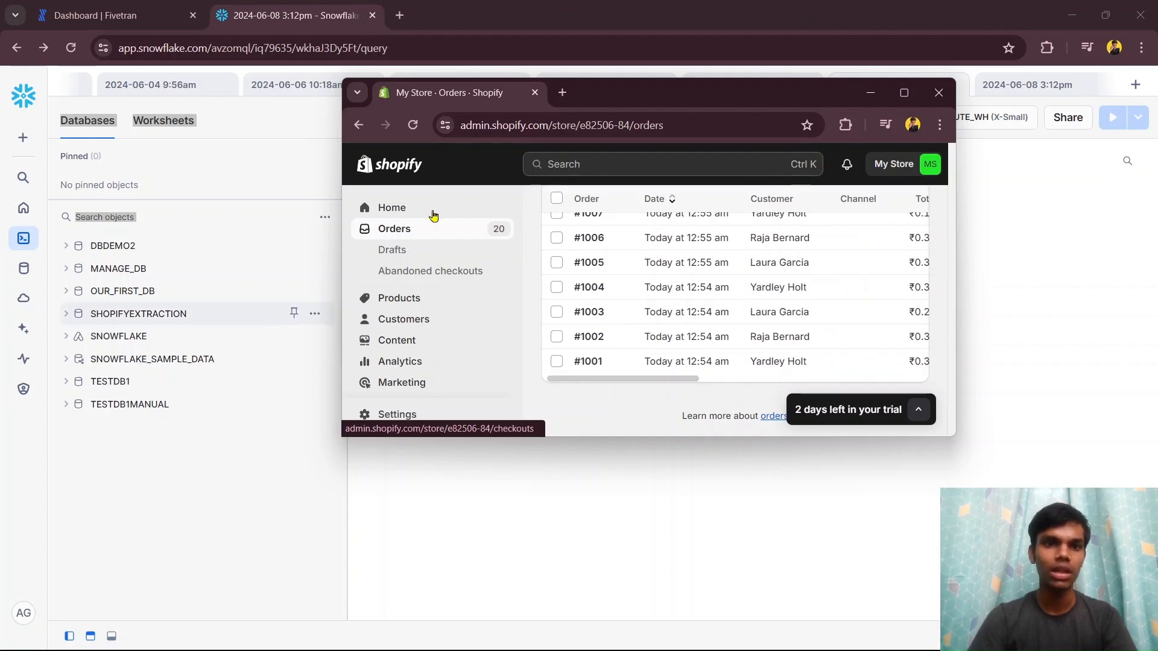
pyautogui.moveTo(600, 77); pyautogui.dragTo(667, 315)
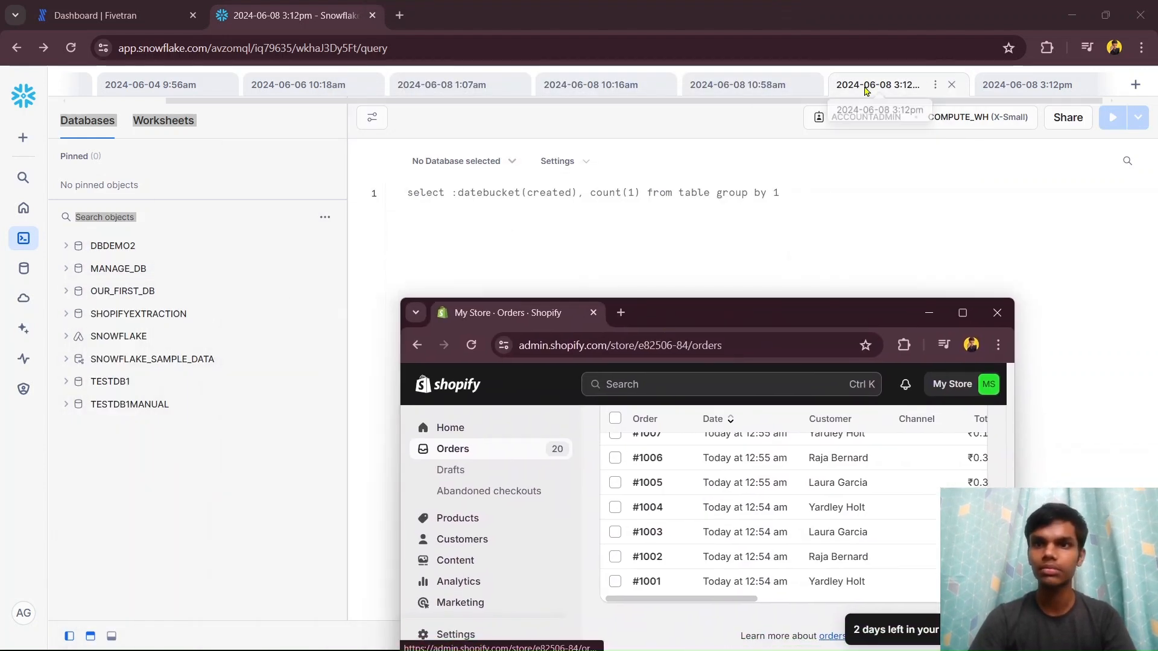
pyautogui.click(935, 95)
pyautogui.click(1019, 85)
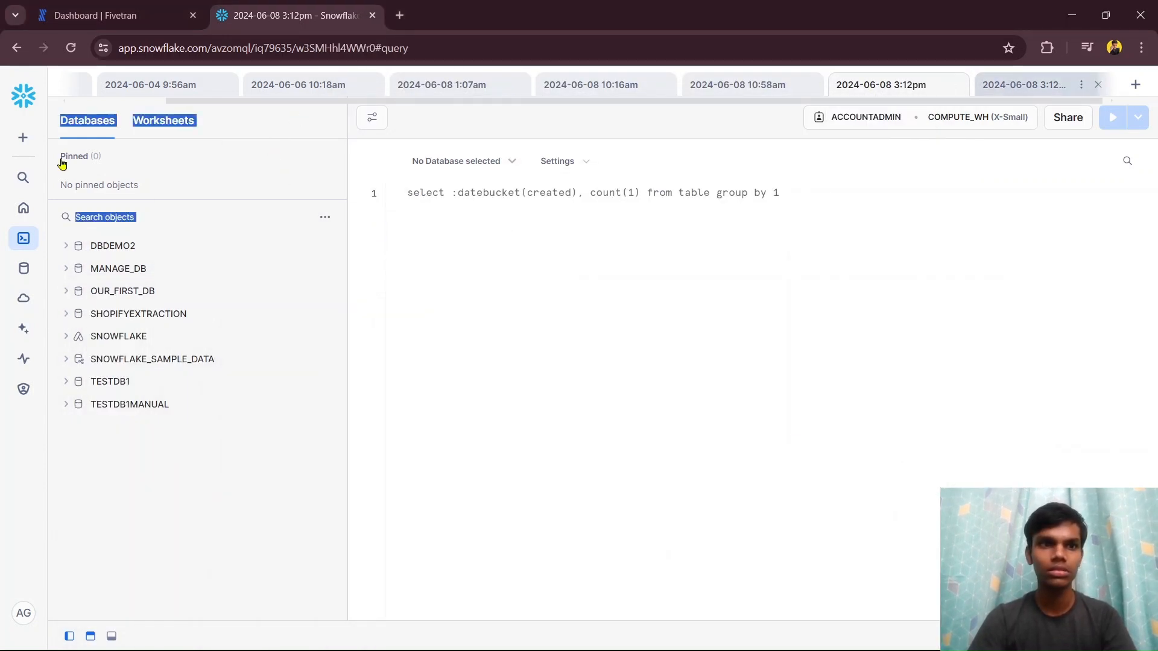
pyautogui.click(473, 87)
pyautogui.click(627, 90)
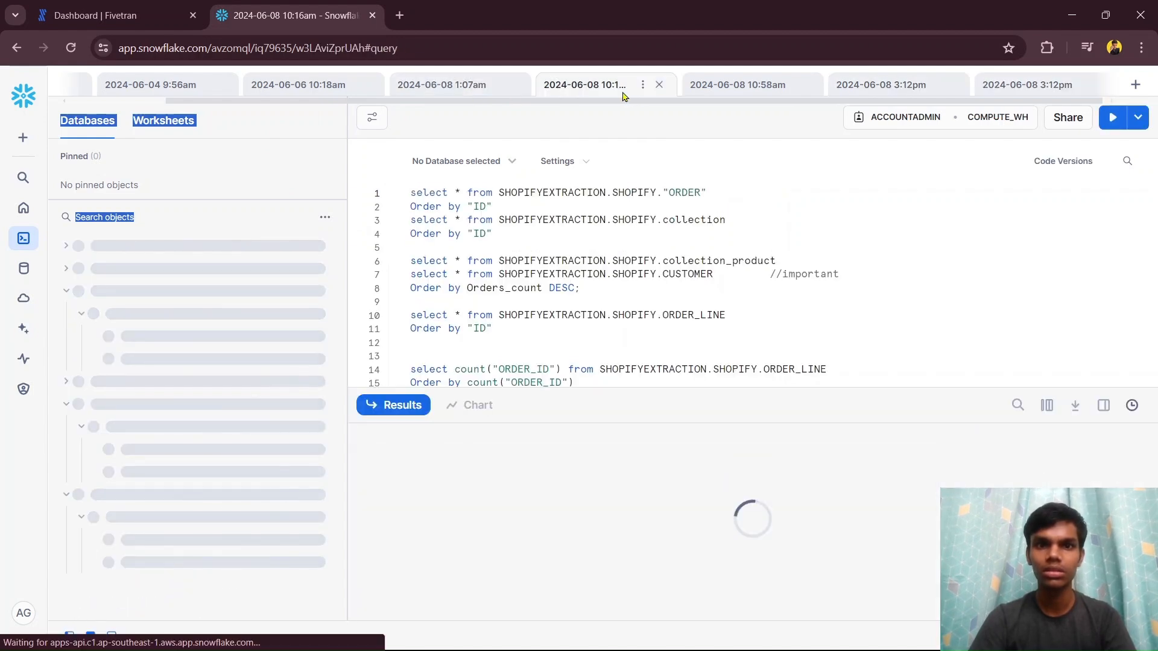
# Step: In worksheet 2024-06-08 1:07am, add select * from SHOPIFYEXTRACTION.SHOPIFY.PRODUCT below the existing query and run only the new one
pyautogui.click(464, 89)
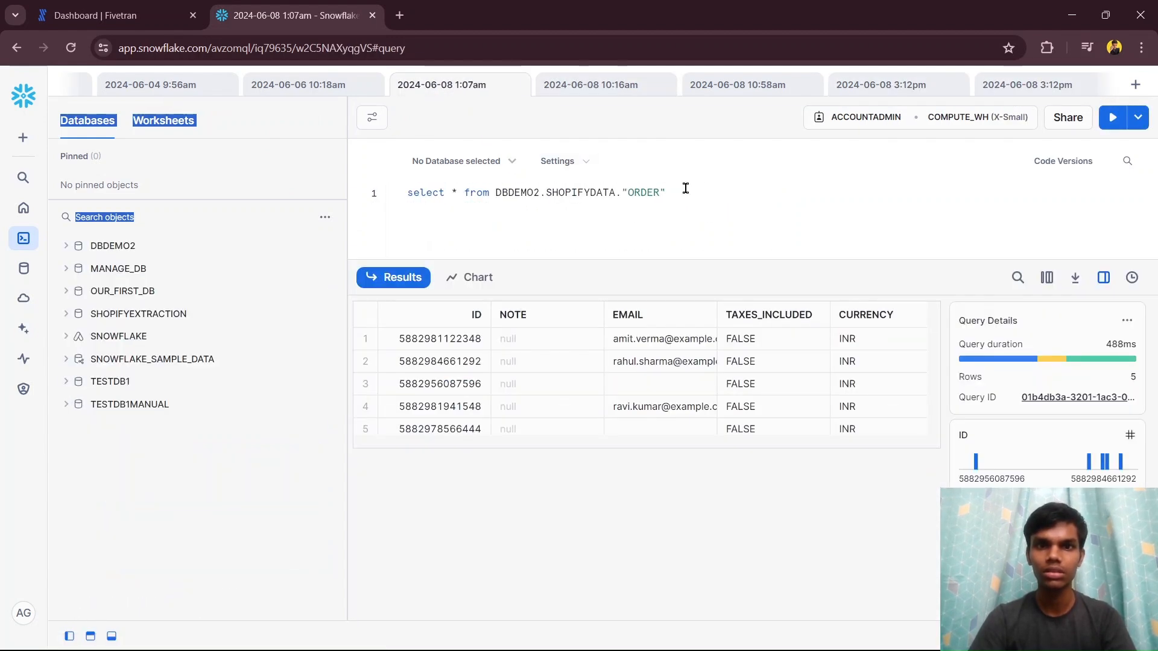
pyautogui.write('select * from')
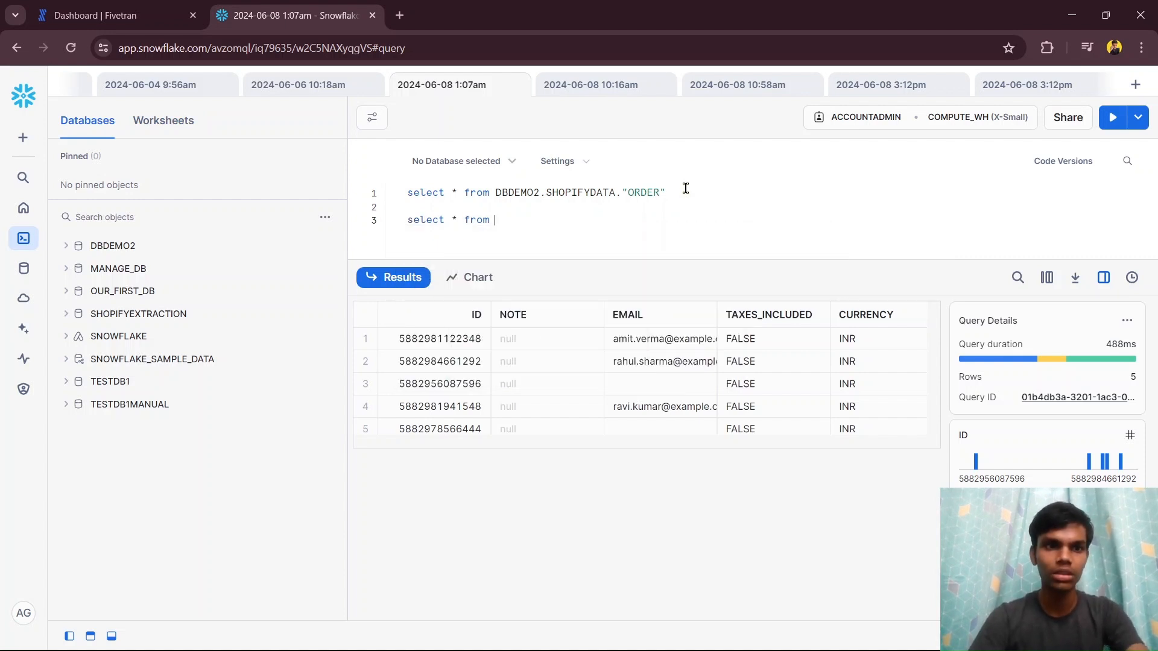
pyautogui.click(67, 314)
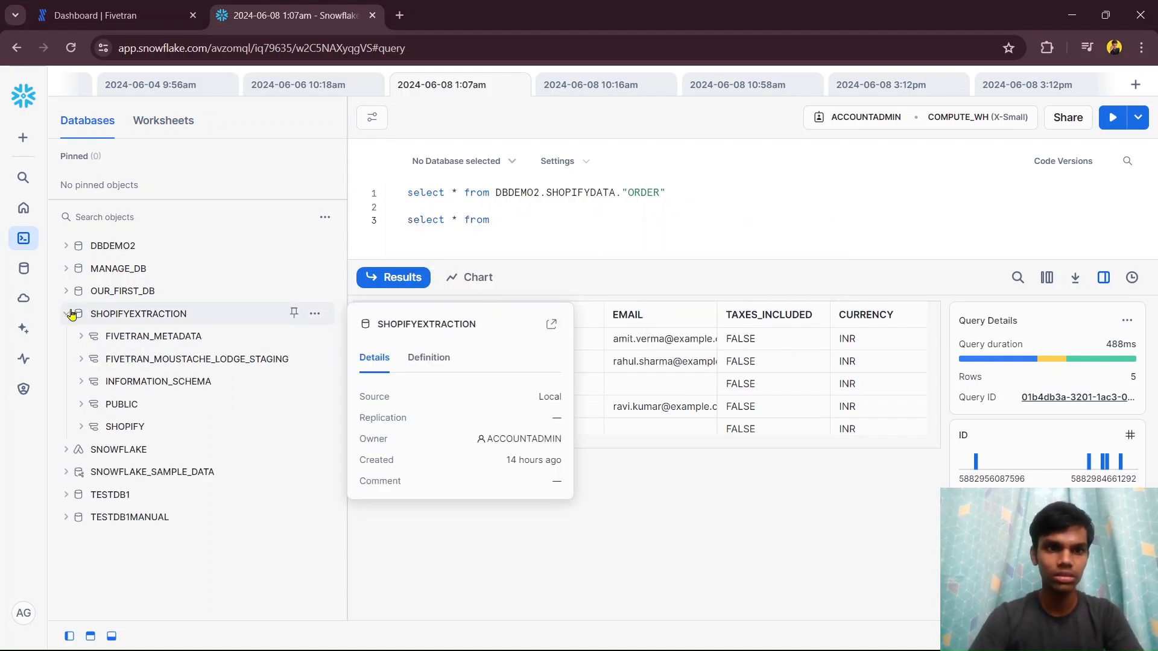
pyautogui.click(81, 425)
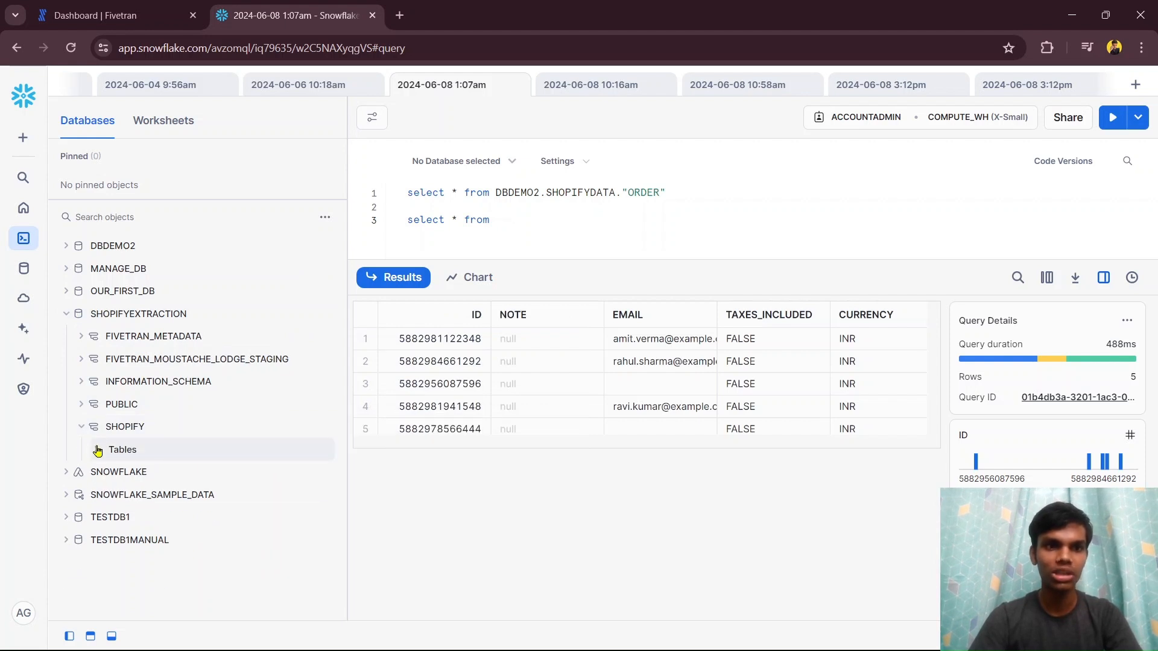
pyautogui.click(97, 451)
pyautogui.scroll(-10, 98, 451)
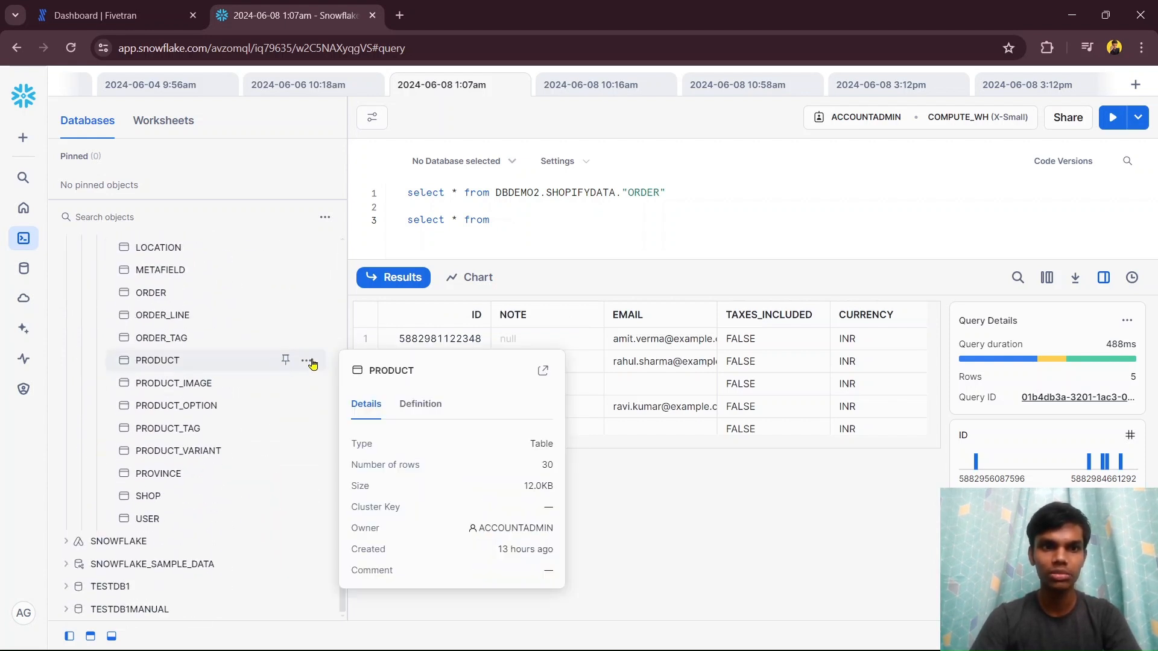
pyautogui.click(306, 364)
pyautogui.click(284, 393)
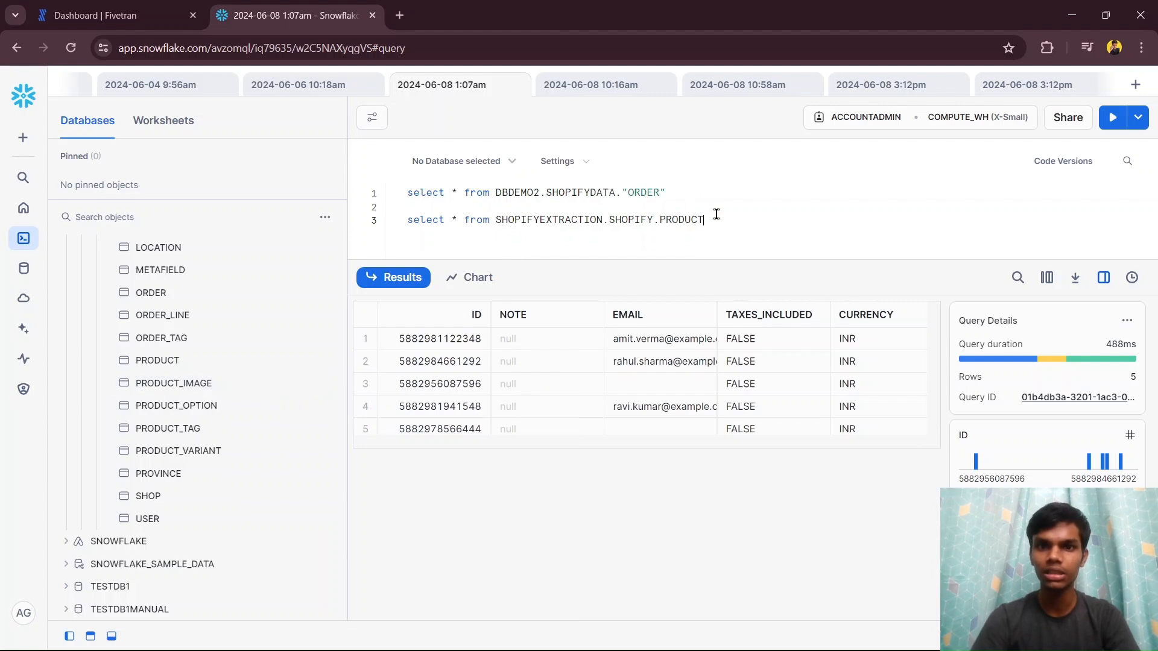
pyautogui.moveTo(717, 214); pyautogui.dragTo(393, 221)
pyautogui.click(1113, 117)
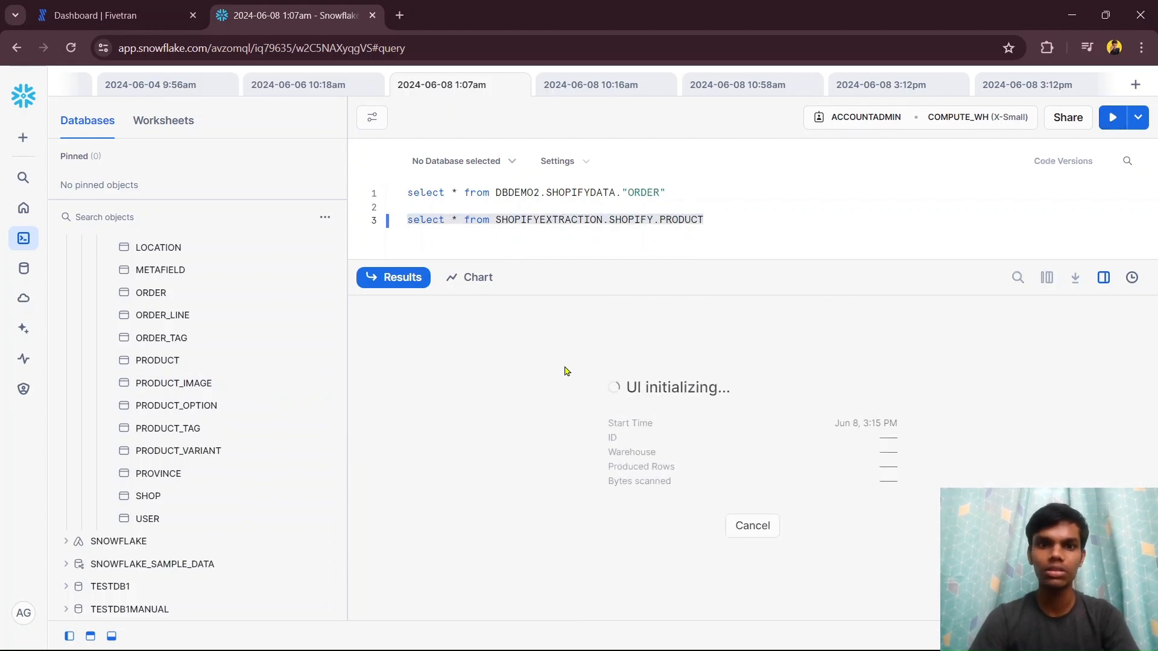
# Step: Review the rows returned from the PRODUCT table and read the full BODY_HTML text of the first three products
pyautogui.scroll(-5, 729, 566)
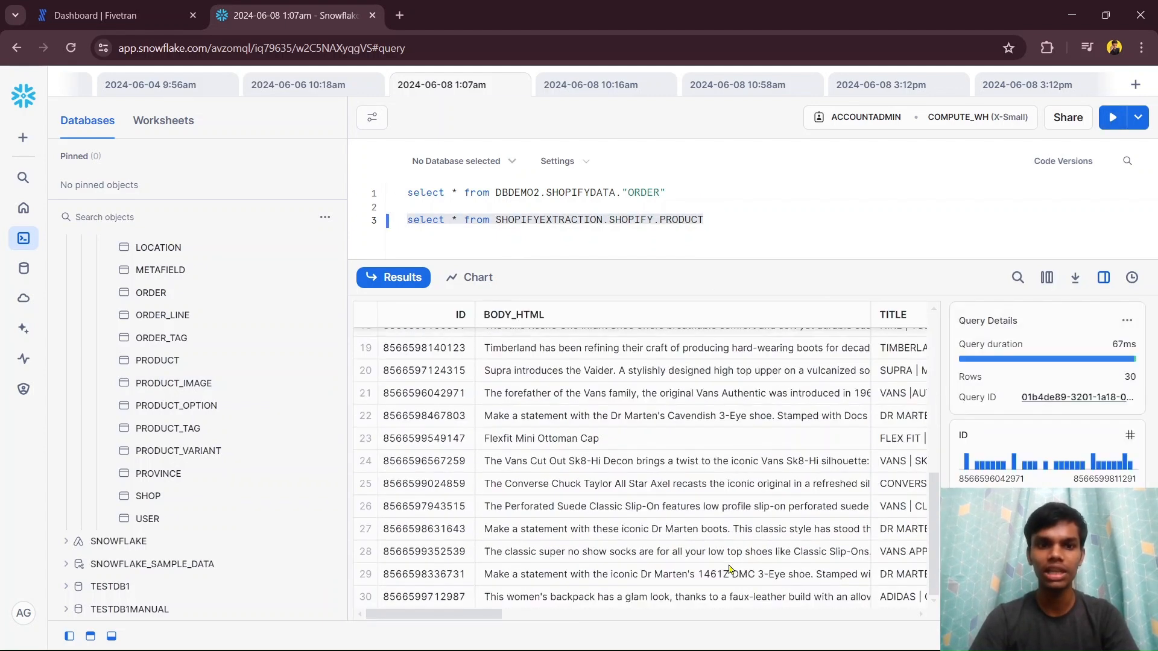
pyautogui.scroll(4, 729, 569)
pyautogui.scroll(-4, 729, 569)
pyautogui.scroll(5, 729, 568)
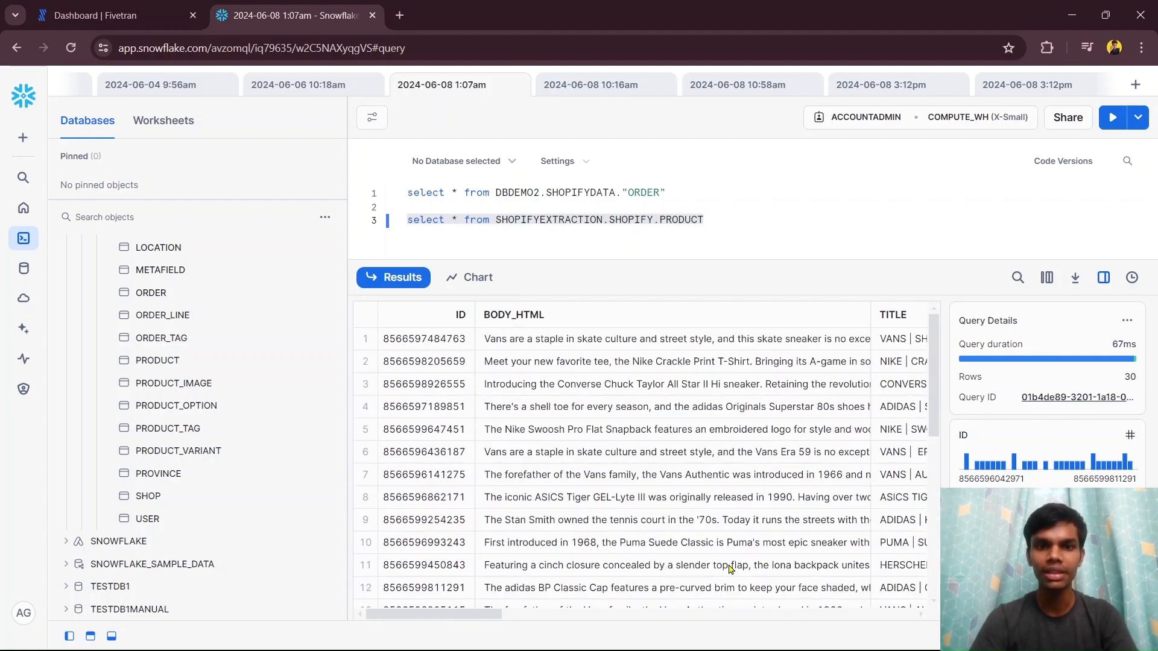
pyautogui.click(526, 344)
pyautogui.click(520, 370)
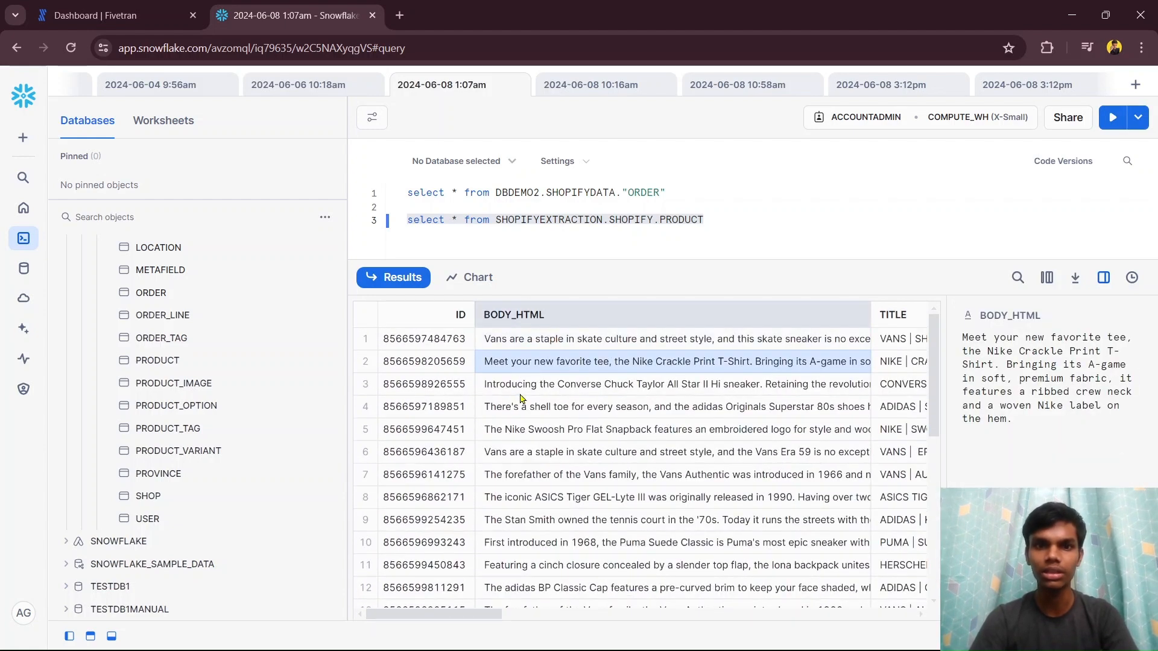
pyautogui.click(521, 392)
# Step: Switch to the Shopify window, move it over the upper part of the worksheet, and open the store's Products page
pyautogui.moveTo(695, 633)
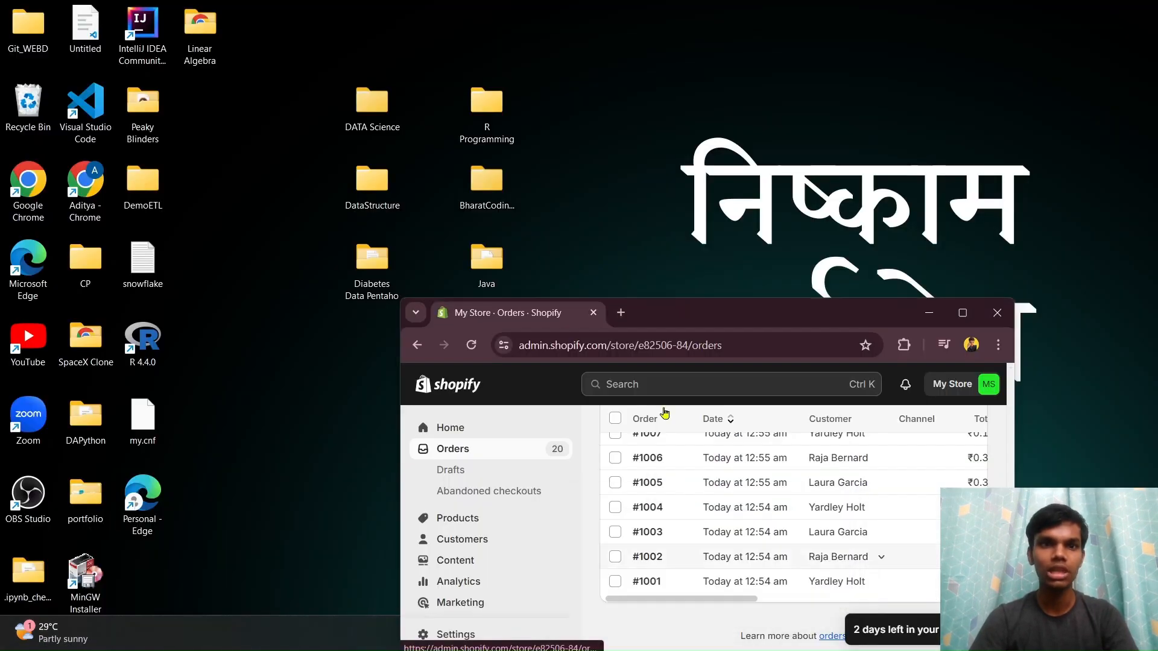
pyautogui.click(722, 557)
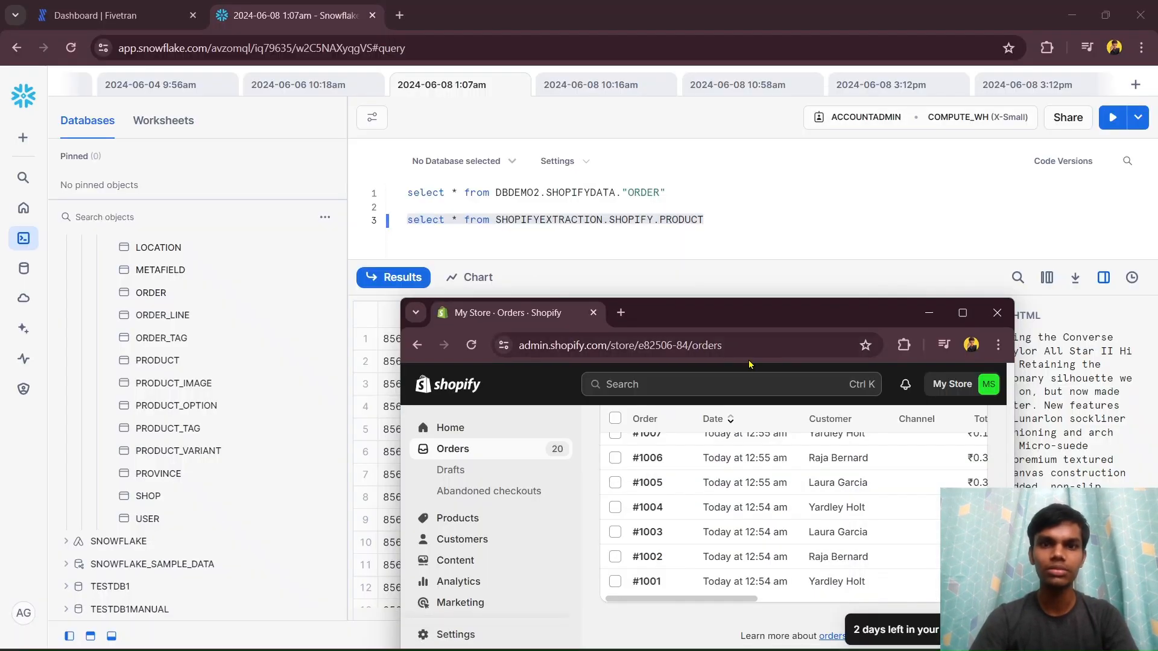
pyautogui.moveTo(769, 313); pyautogui.dragTo(845, 62)
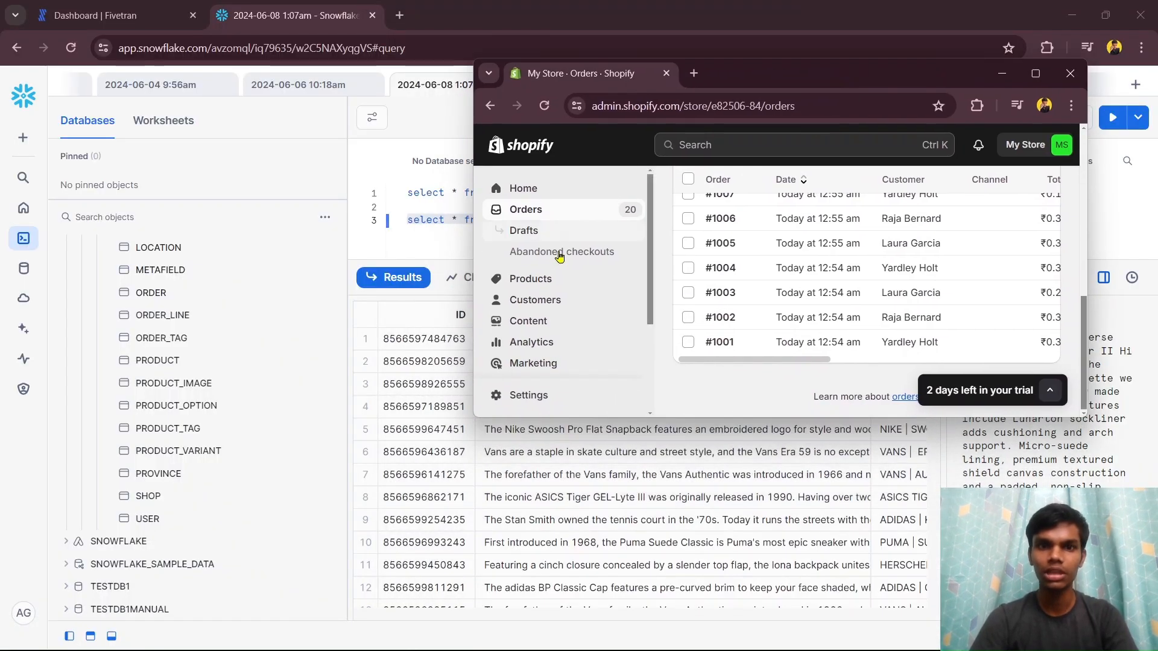
pyautogui.click(531, 278)
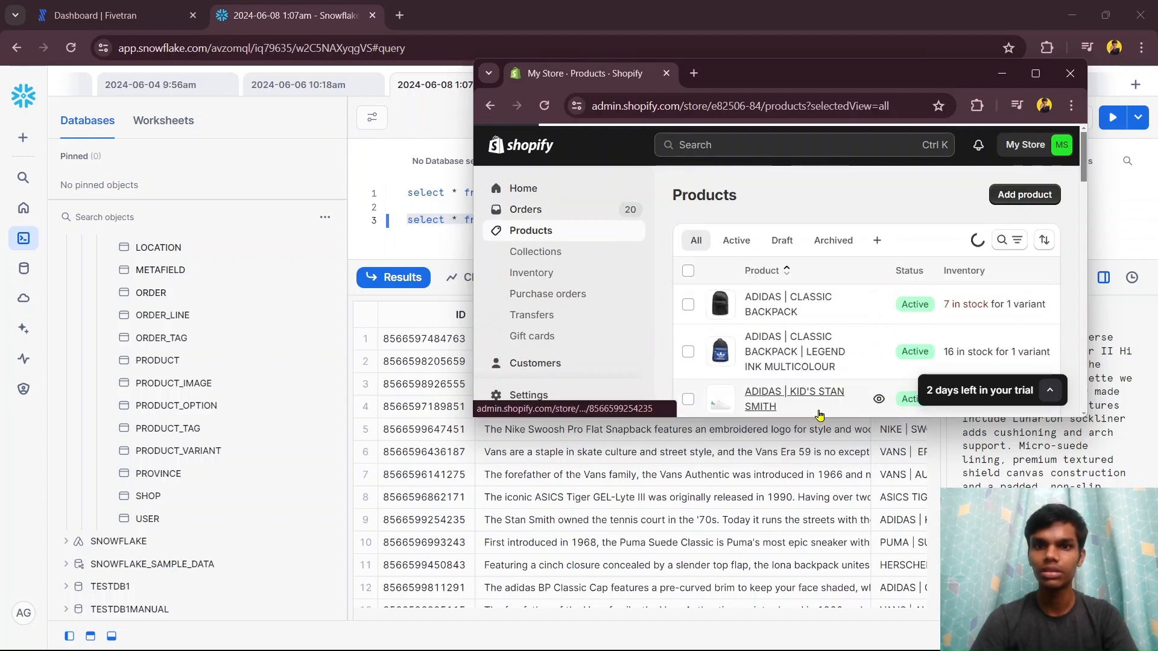
# Step: Look through the store's full product list in a taller Shopify window, then minimize that window
pyautogui.scroll(-3, 810, 386)
pyautogui.scroll(-10, 810, 386)
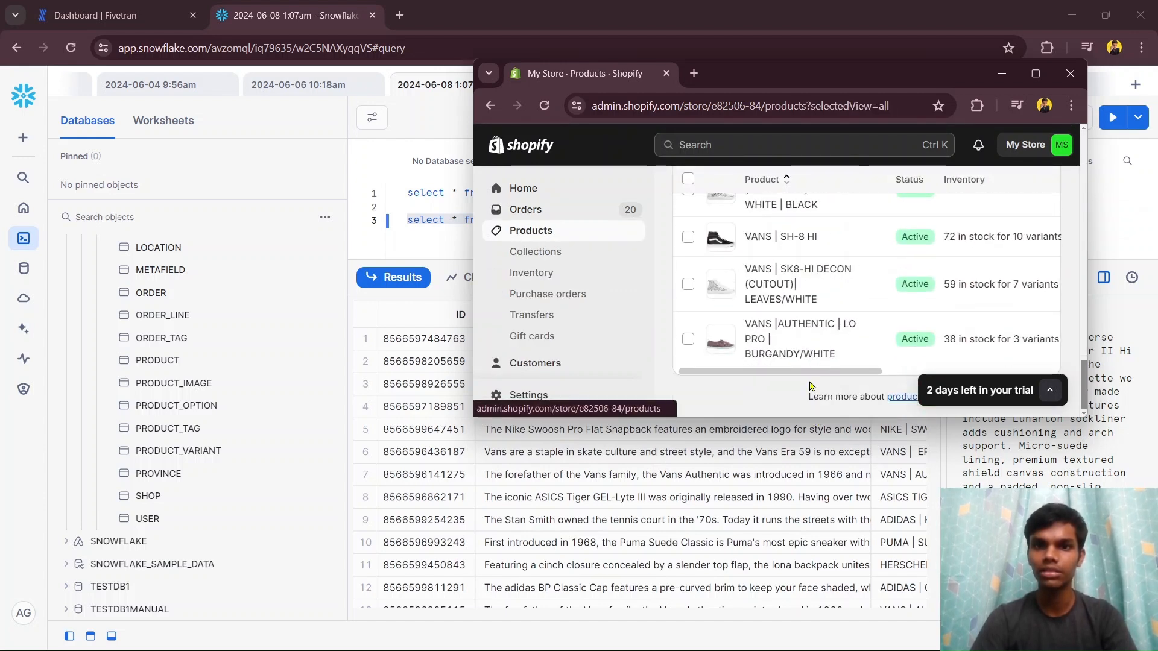
pyautogui.scroll(3, 784, 249)
pyautogui.scroll(10, 784, 249)
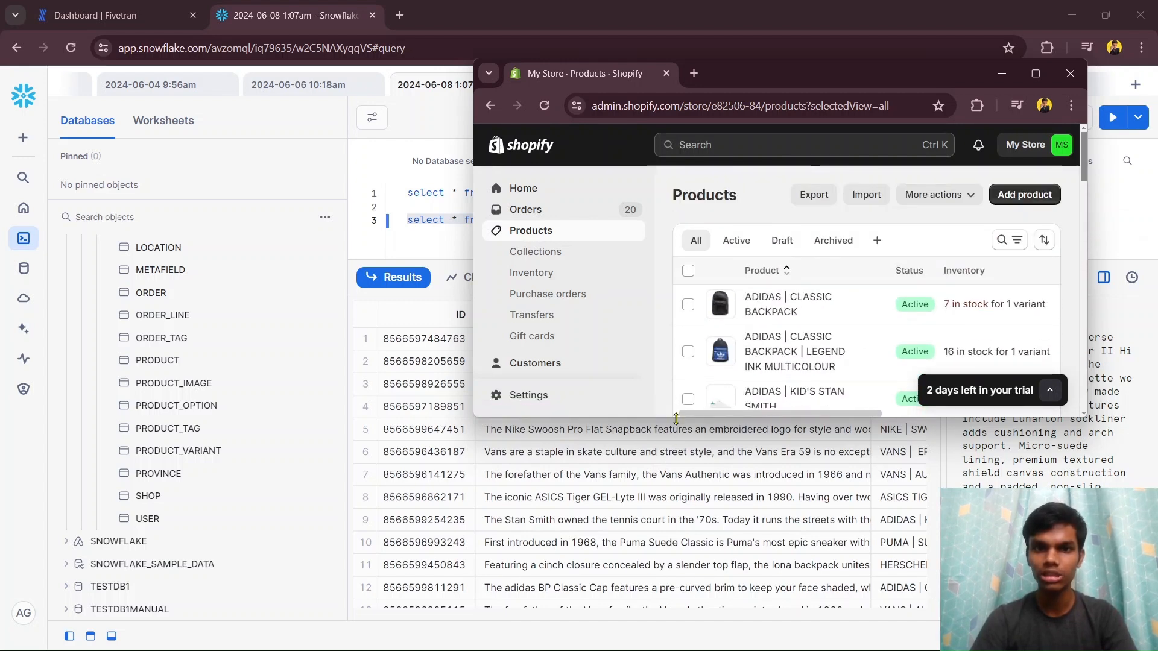
pyautogui.moveTo(669, 418); pyautogui.dragTo(671, 538)
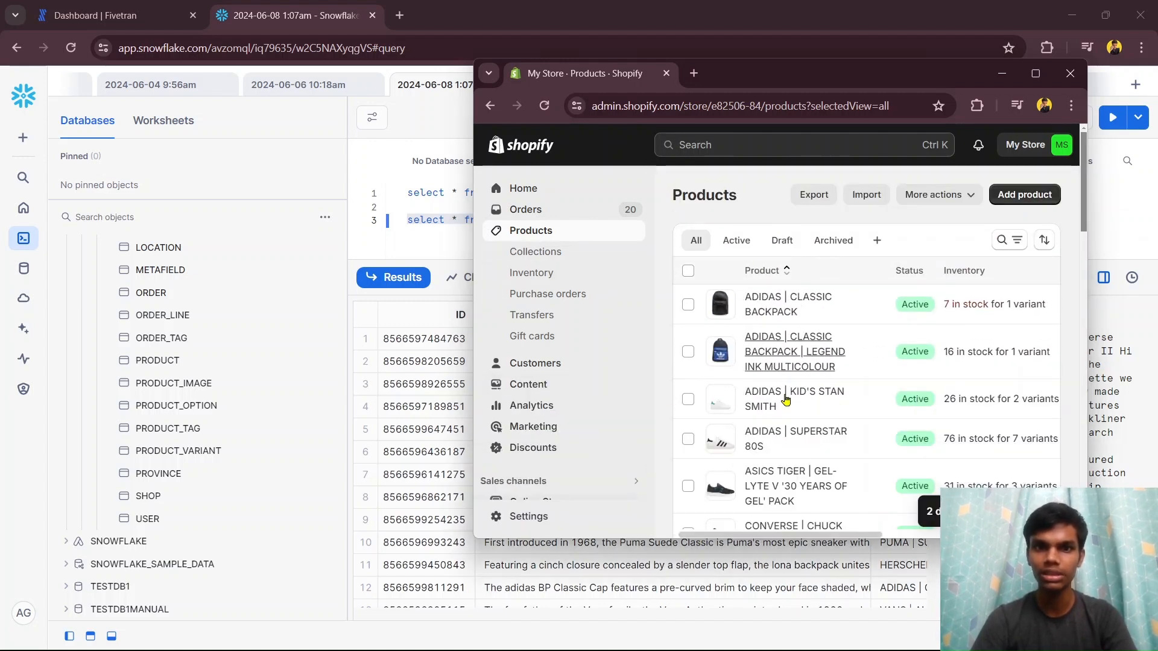
pyautogui.scroll(-5, 786, 402)
pyautogui.scroll(-5, 785, 403)
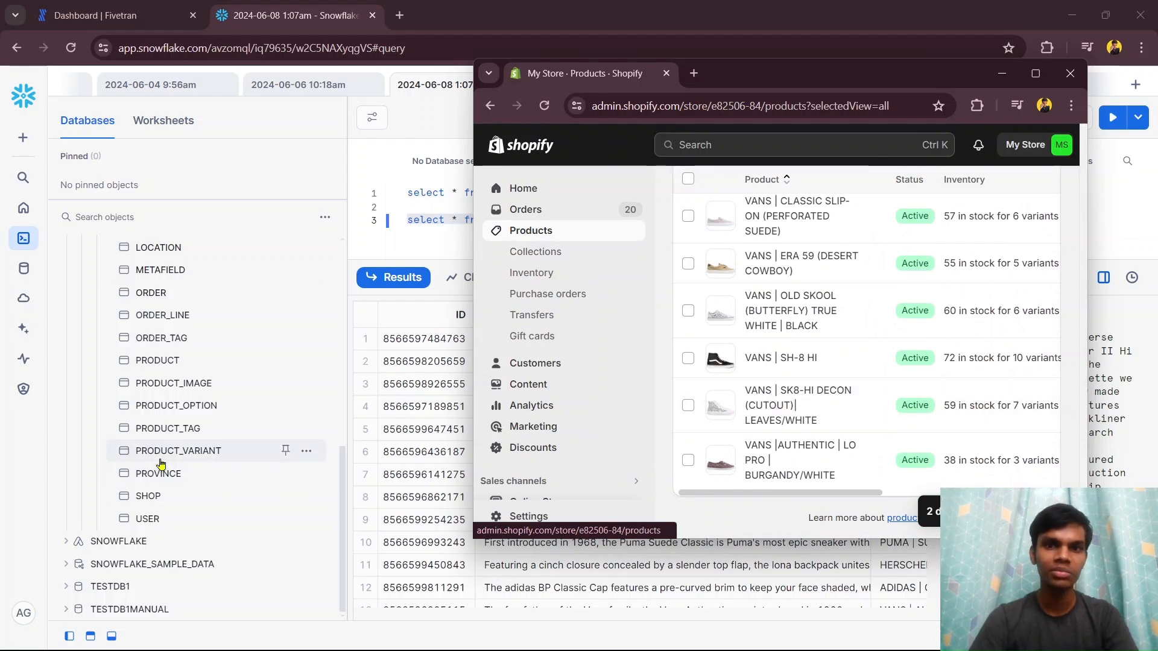
pyautogui.click(1001, 73)
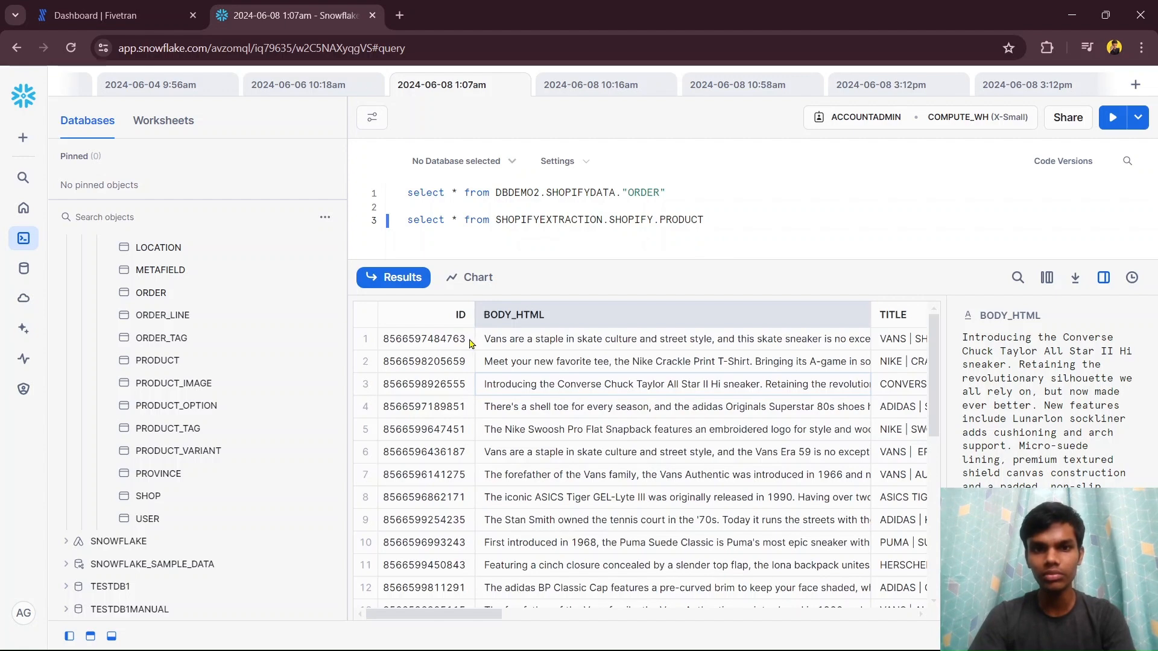
# Step: Examine the first product's BODY_HTML text and the TITLE column in the PRODUCT query results
pyautogui.click(498, 340)
pyautogui.hscroll(7, 803, 348)
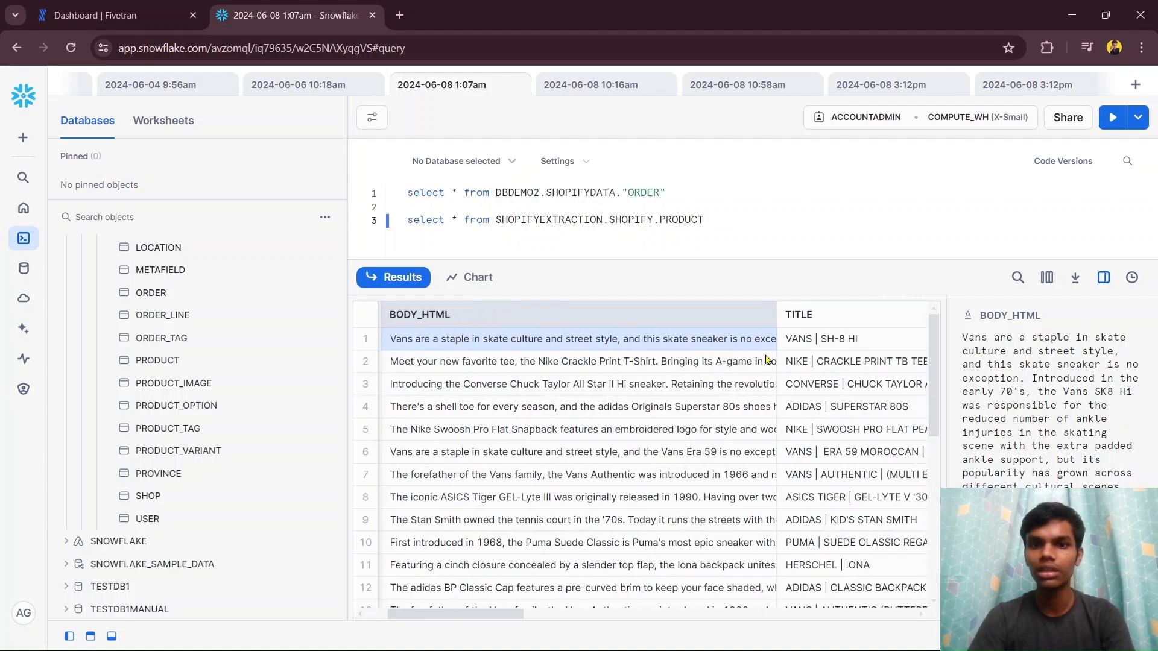
pyautogui.hscroll(3, 766, 360)
pyautogui.hscroll(-10, 766, 360)
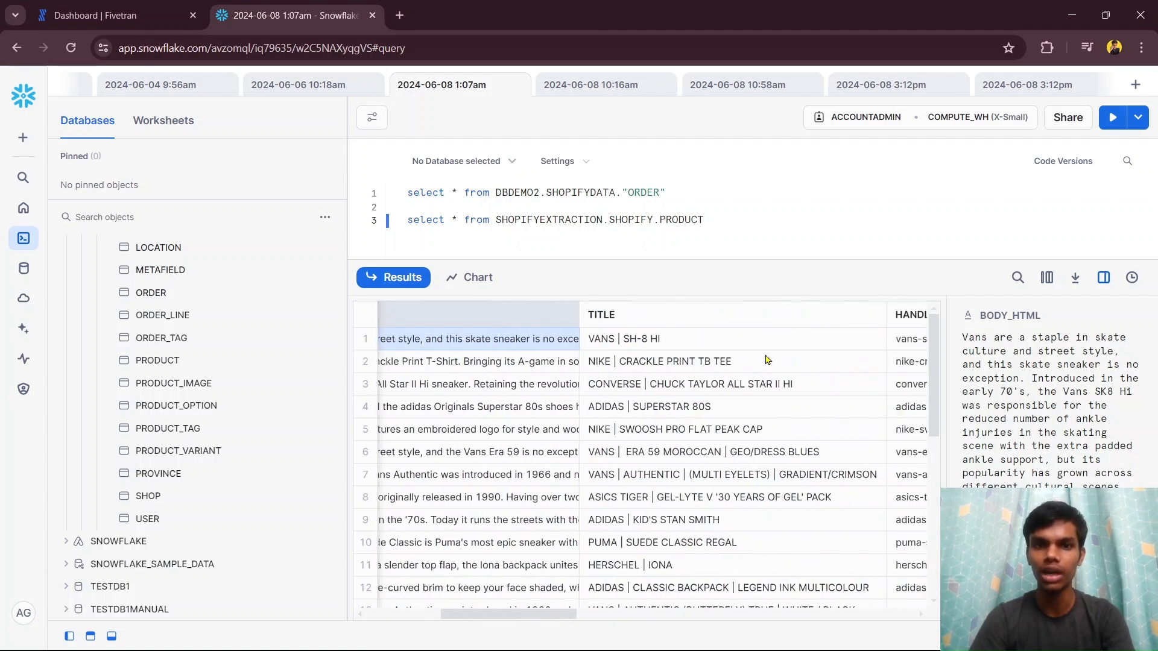
# Step: Enlarge the query editor area and start a third query below the PRODUCT one with select title, count(*)
pyautogui.click(737, 219)
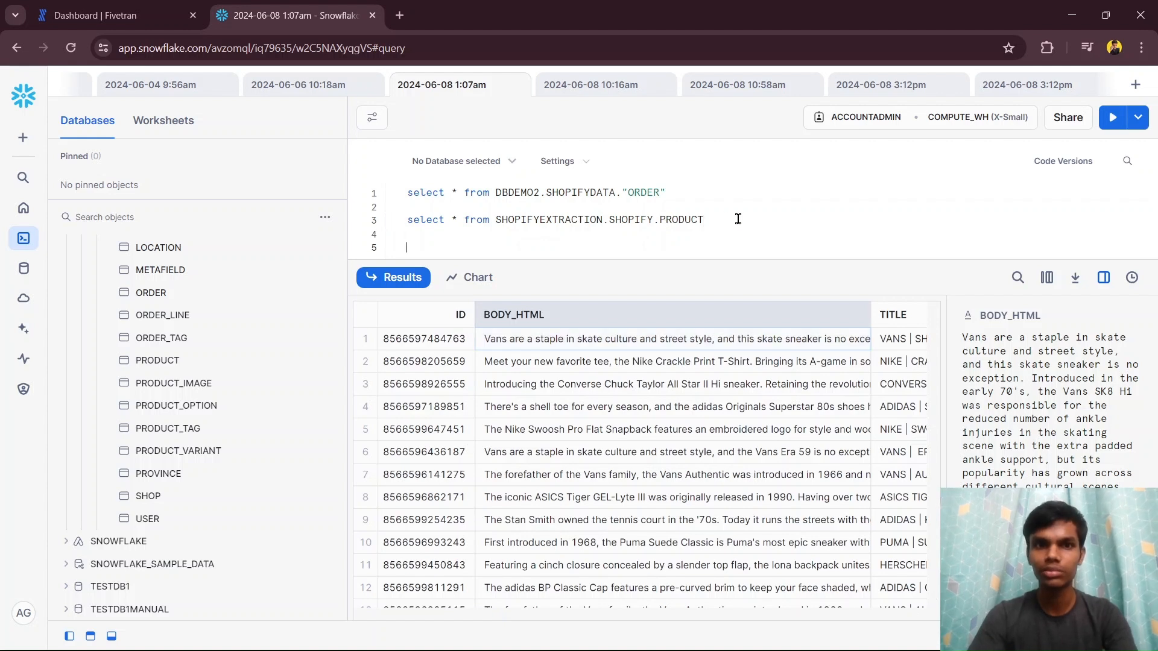
pyautogui.click(726, 258)
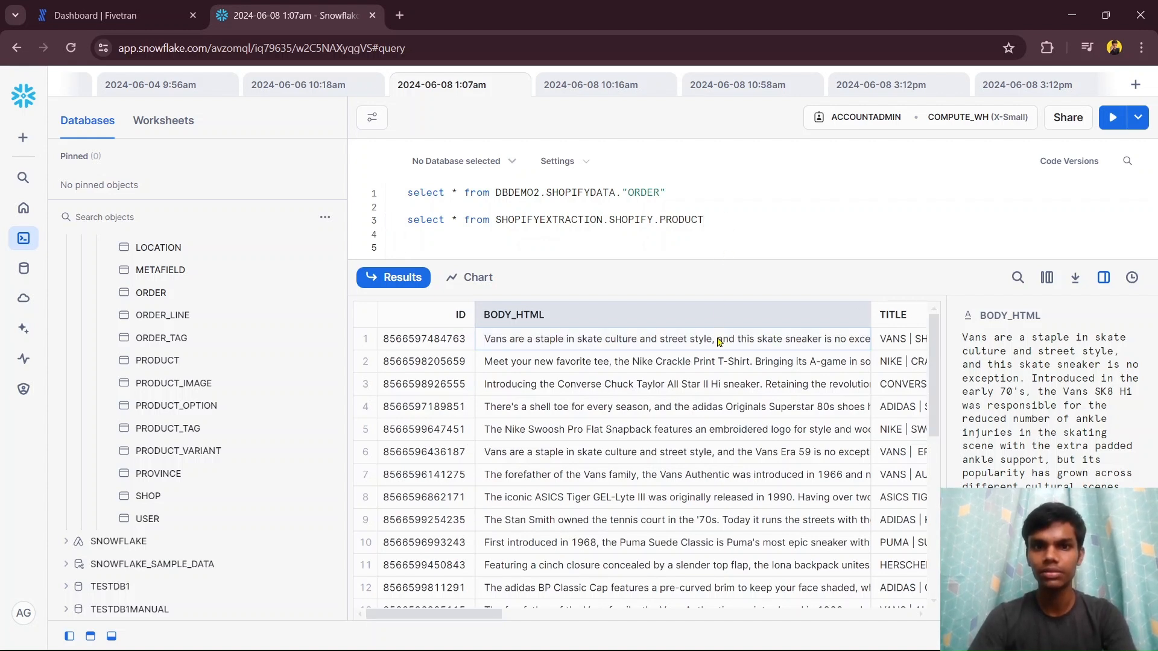
pyautogui.hscroll(3, 746, 422)
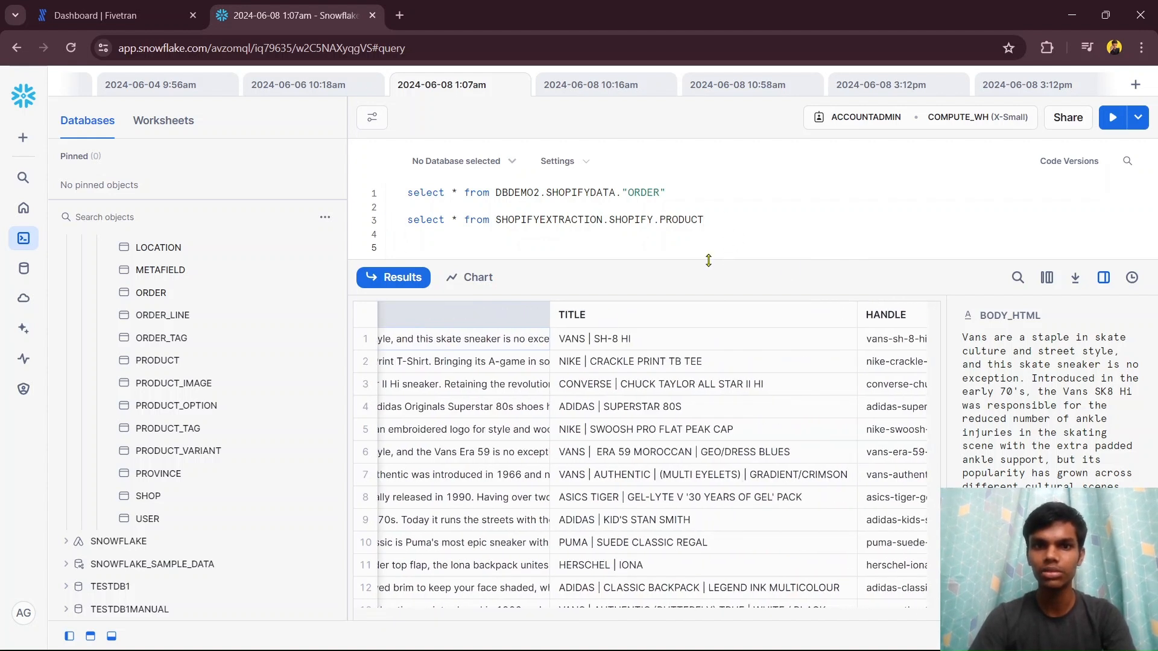
pyautogui.moveTo(708, 260); pyautogui.dragTo(708, 369)
pyautogui.write('sele')
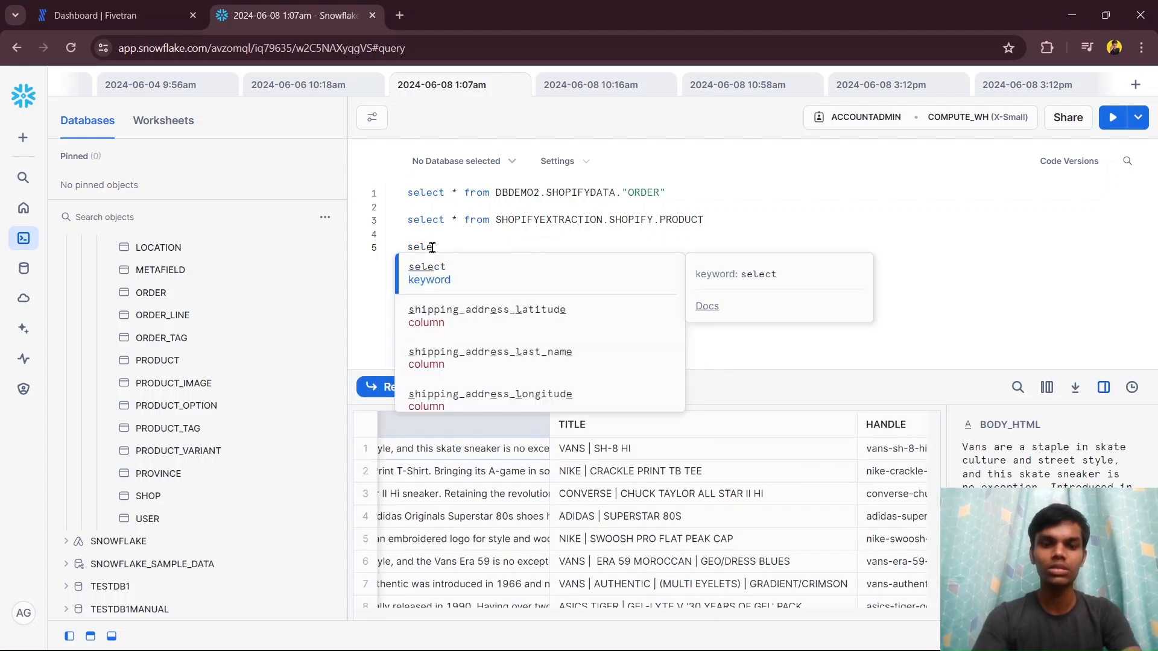
pyautogui.write('ct t')
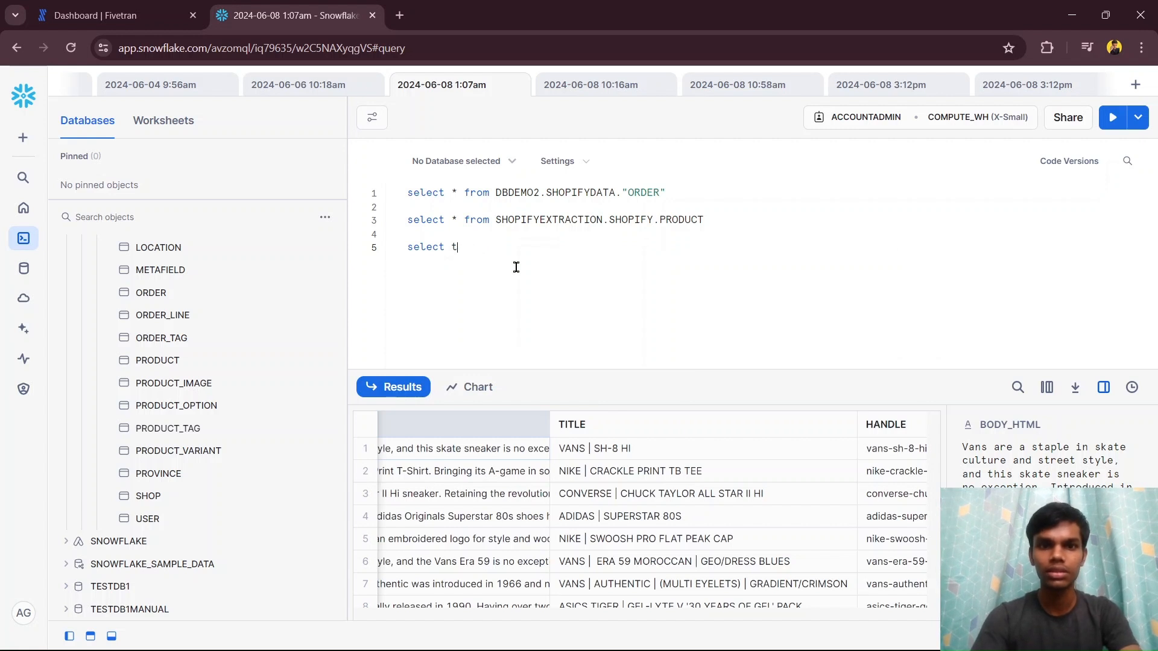
pyautogui.write('otle itle ')
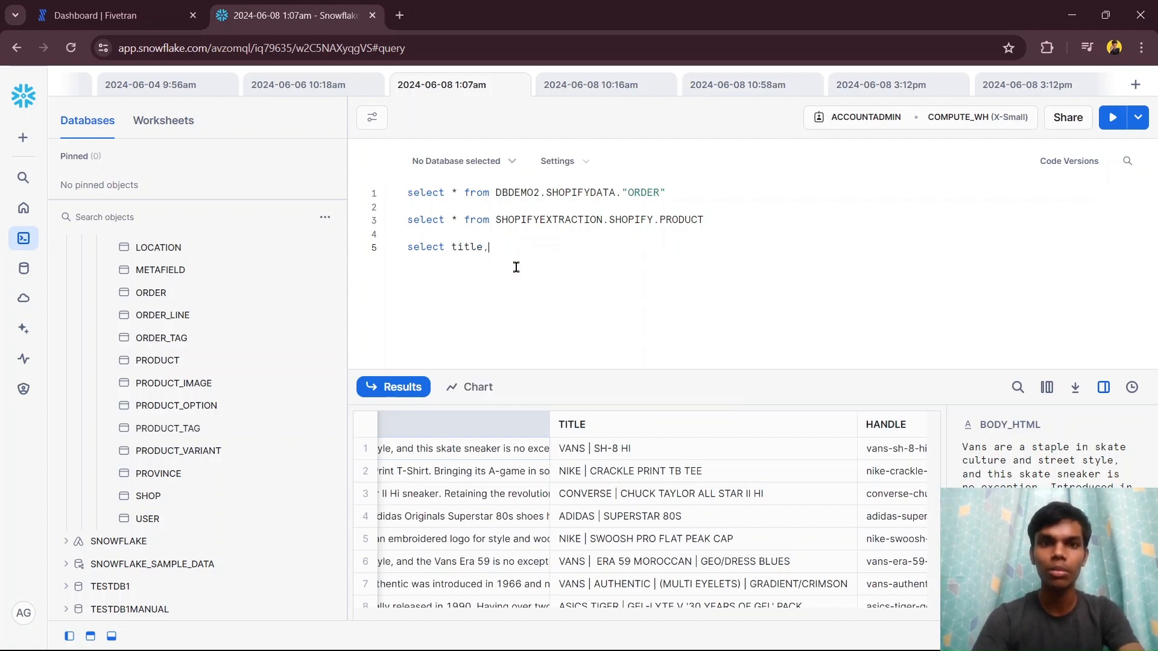
pyautogui.write(', count')
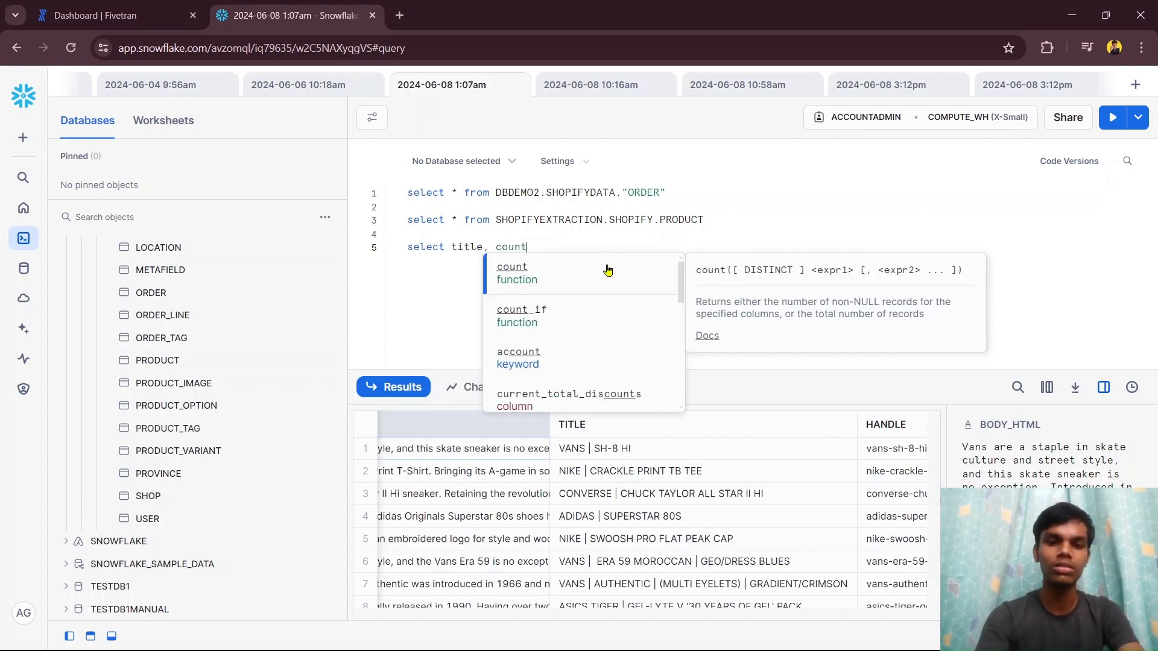
pyautogui.write('(*)')
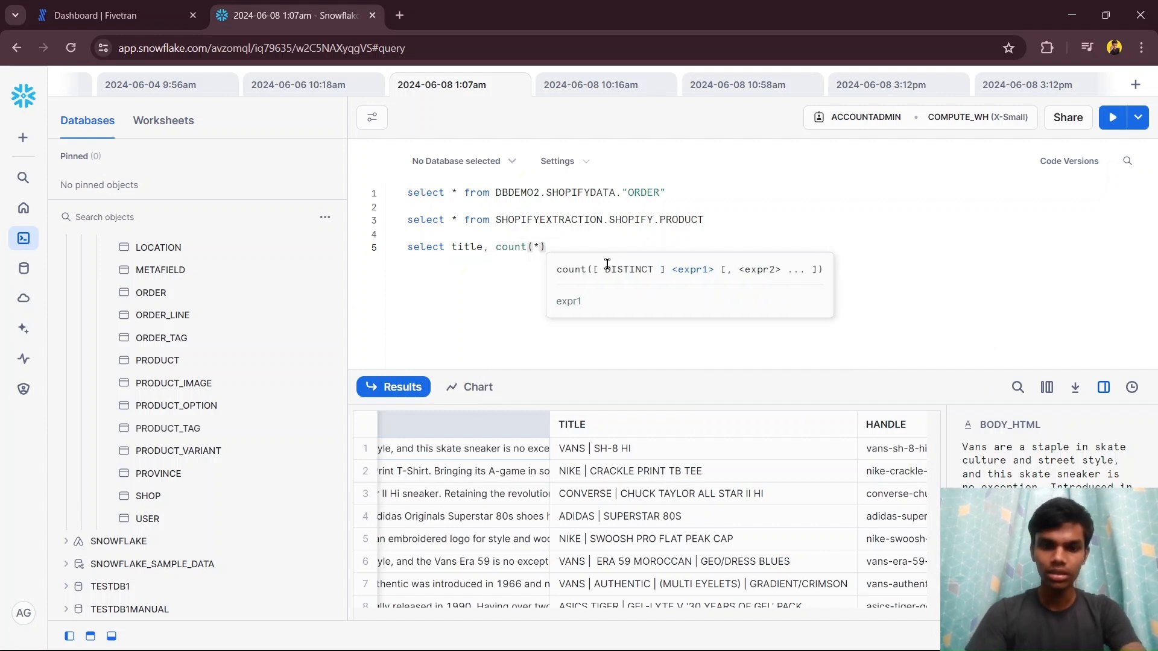
# Step: Complete the third query with from SHOPIFYEXTRACTION.SHOPIFY.PRODUCT and group by title, and run only that query
pyautogui.press('Return')
pyautogui.write('from')
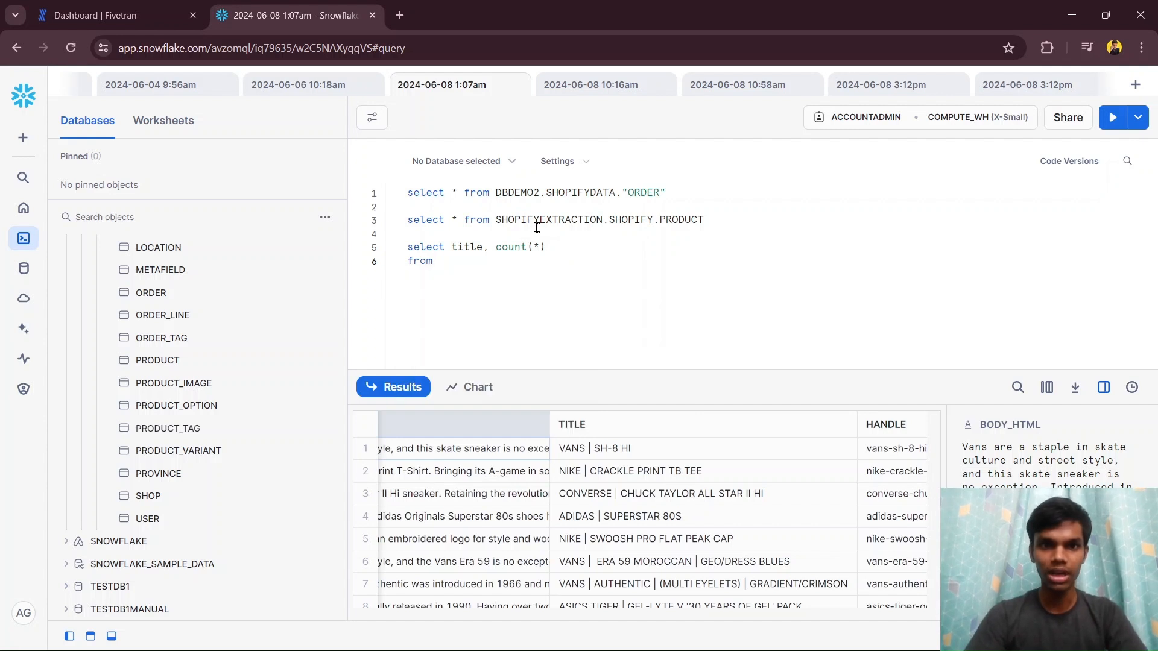
pyautogui.moveTo(495, 219); pyautogui.dragTo(718, 217)
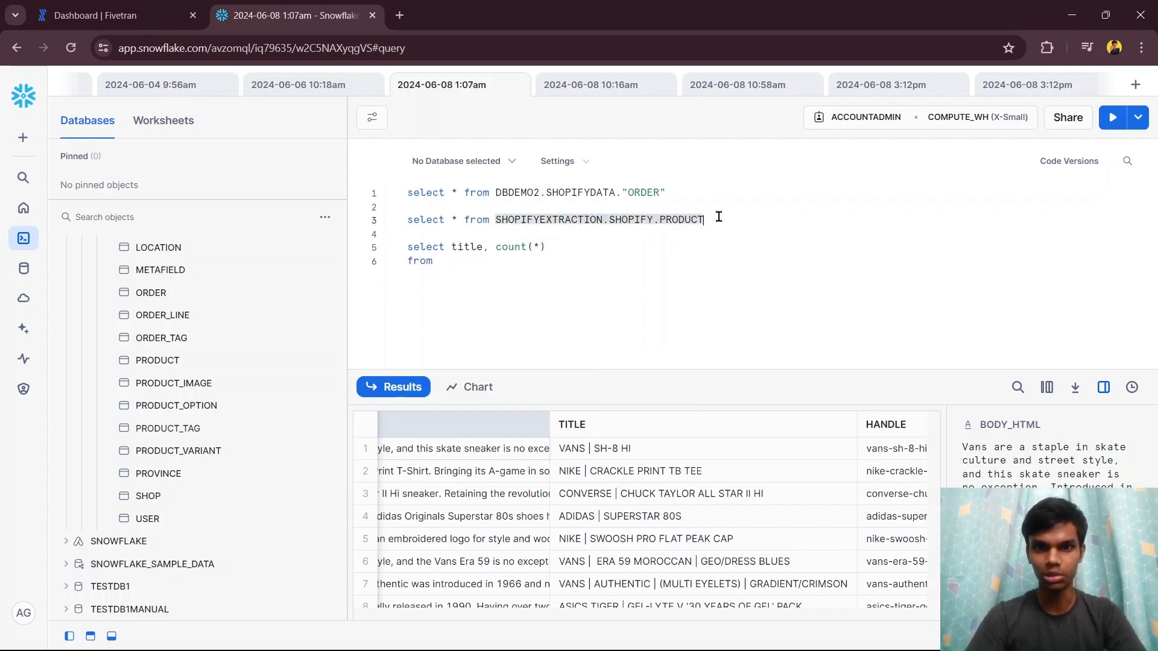
pyautogui.hotkey('ctrl', 'c')
pyautogui.click(512, 272)
pyautogui.hotkey('ctrl', 'v')
pyautogui.press('Return')
pyautogui.write('group by')
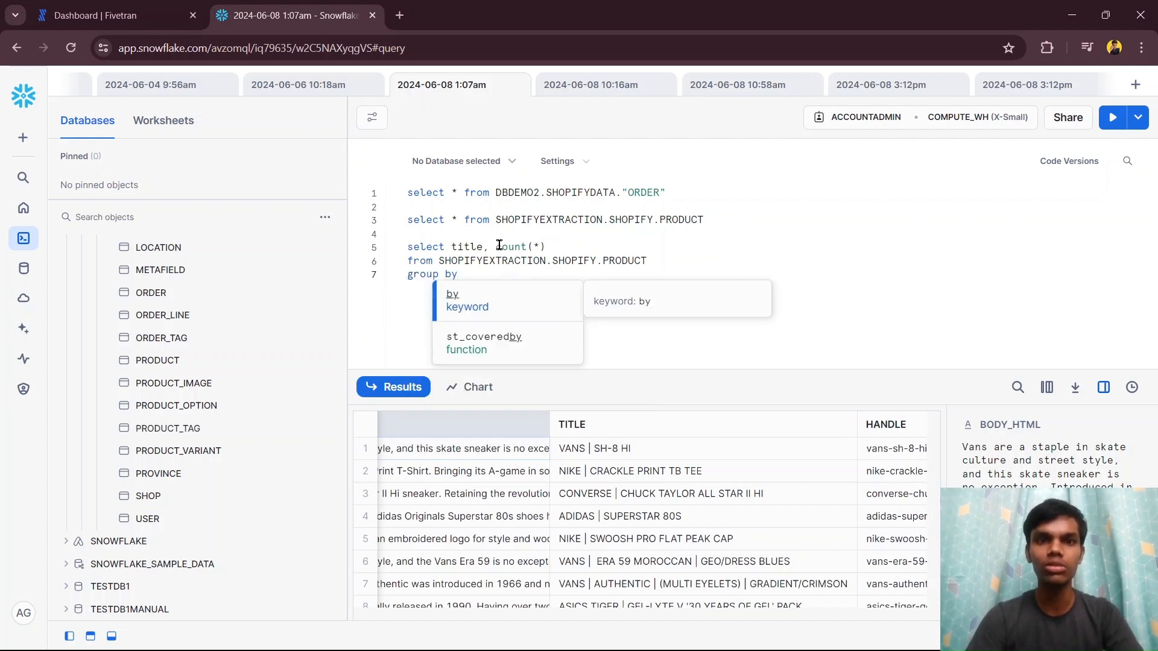
pyautogui.doubleClick(523, 248)
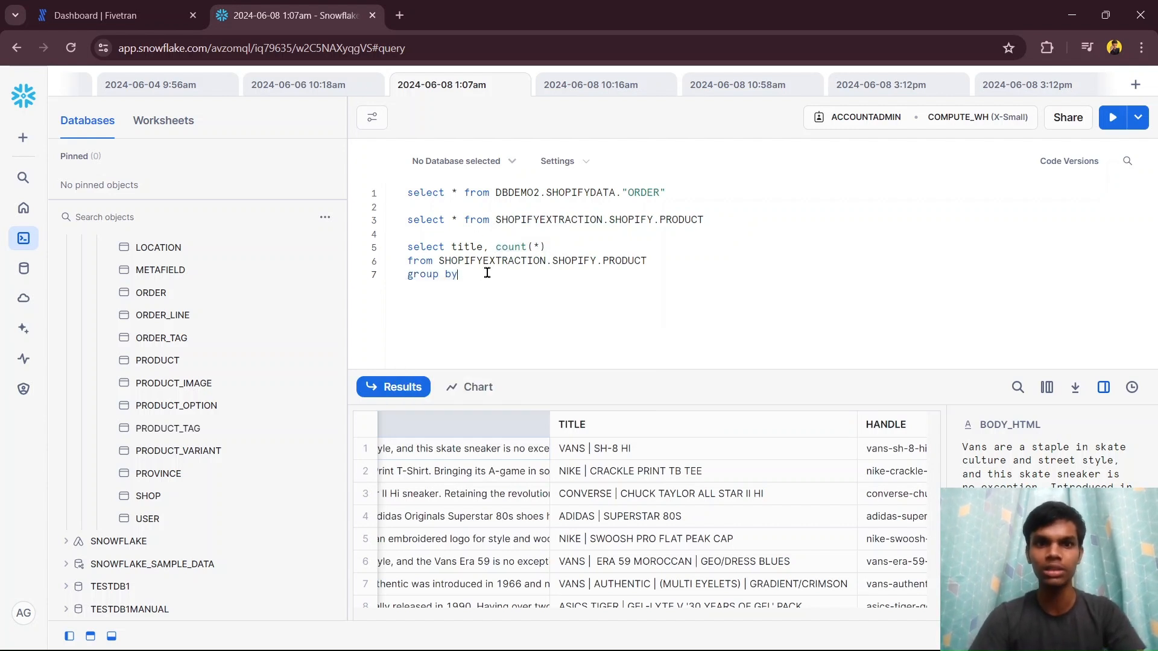
pyautogui.write('title')
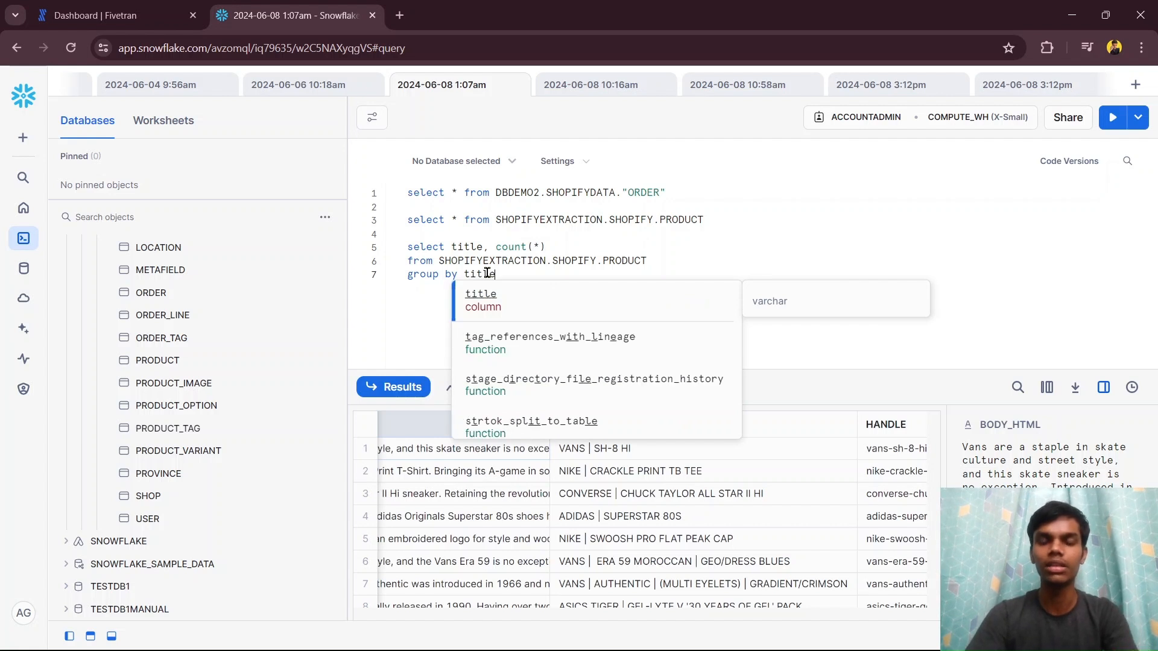
pyautogui.moveTo(504, 274); pyautogui.dragTo(402, 252)
pyautogui.click(1101, 122)
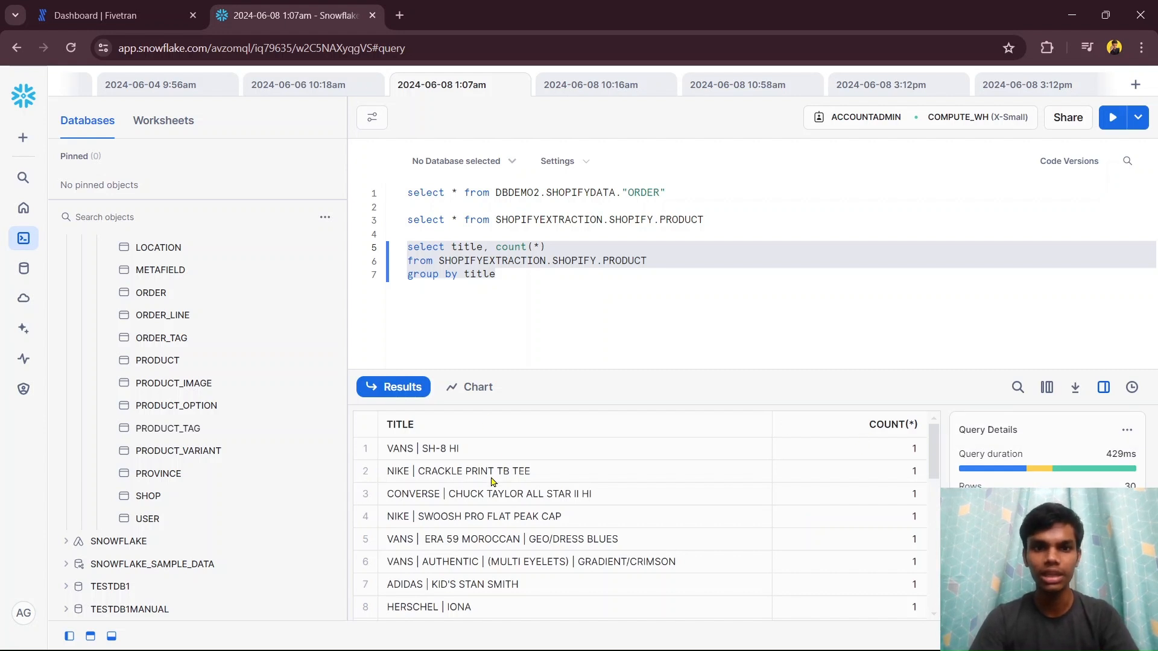
# Step: Check the per-title counts through the last row and alias count(*) as time_ordered in the third query
pyautogui.scroll(-1, 855, 485)
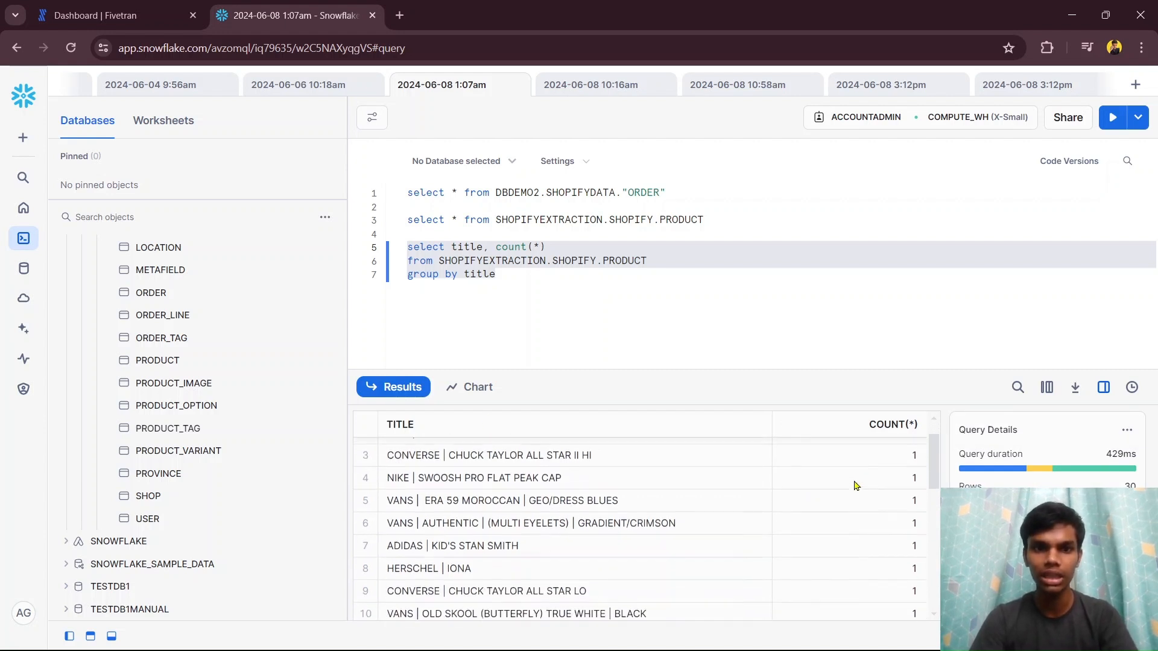
pyautogui.scroll(-7, 855, 485)
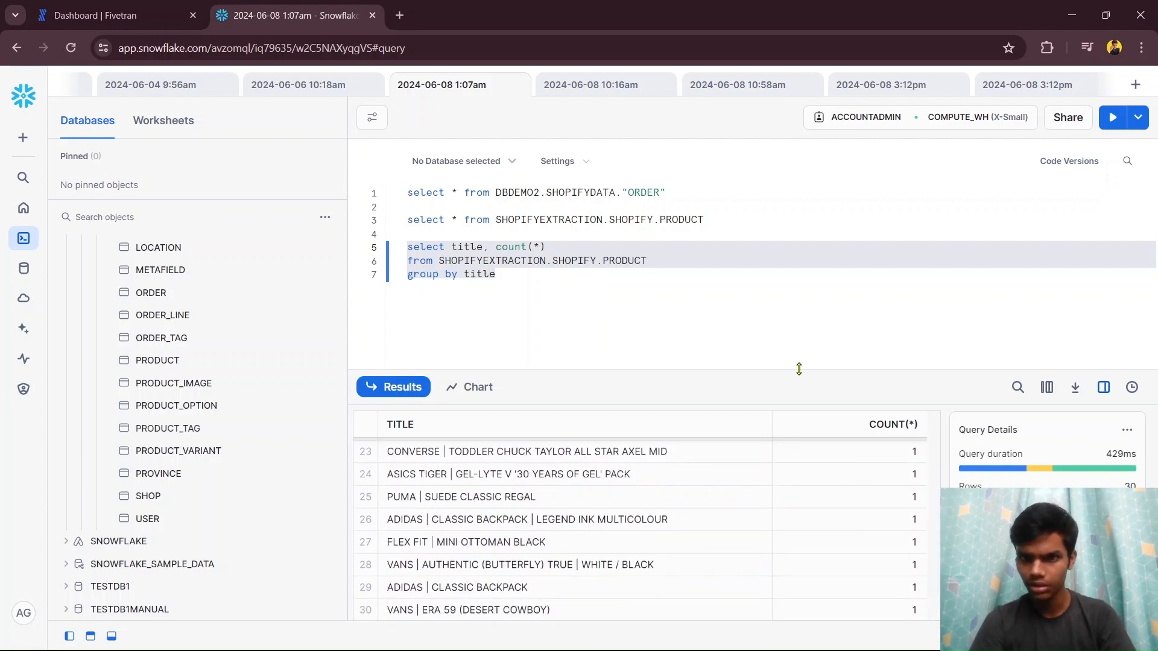
pyautogui.click(888, 430)
pyautogui.click(574, 248)
pyautogui.write('as ti')
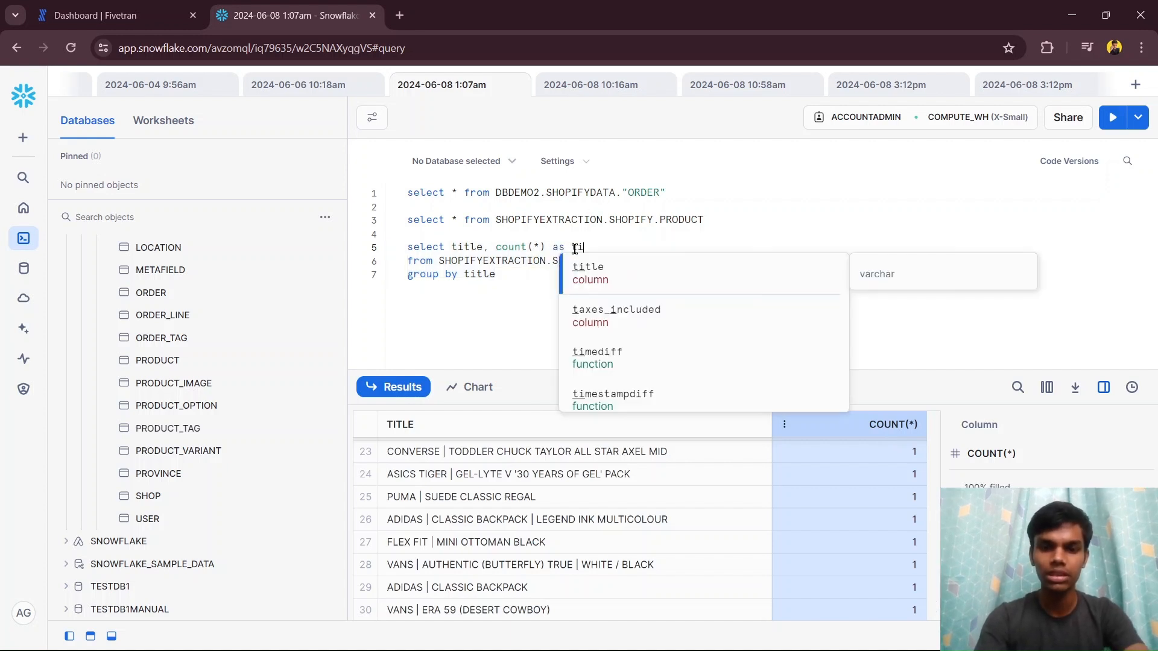
pyautogui.write('me_ordered')
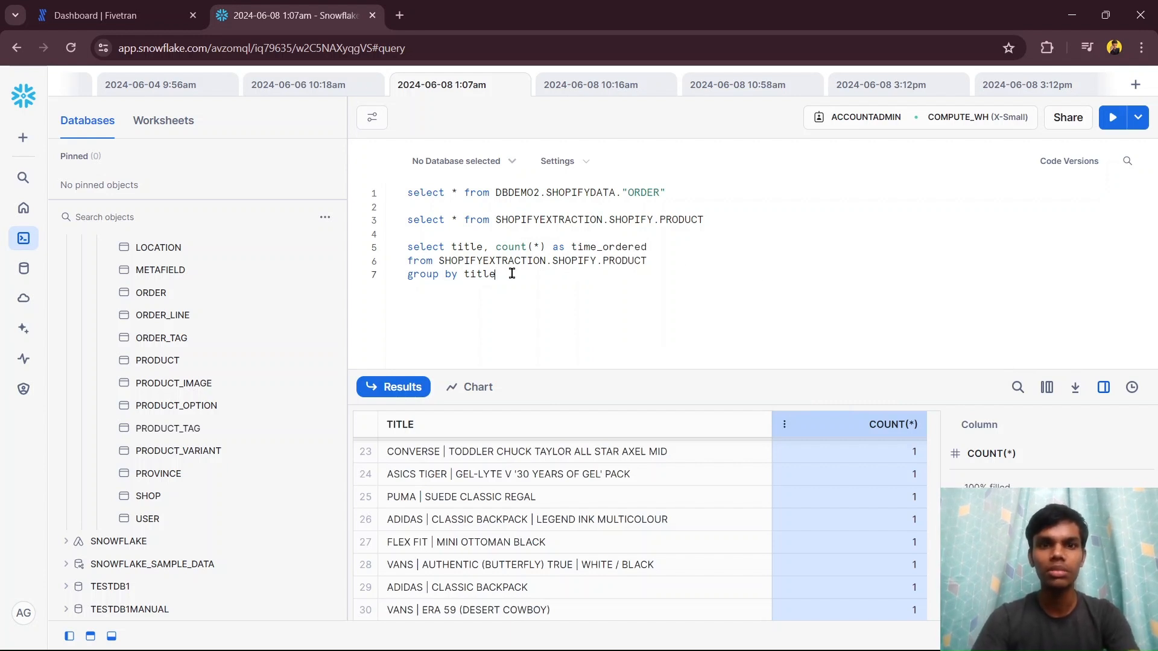
# Step: Try to sort the title query by appending DESC; to its group by title line, running only that query
pyautogui.write('ESC')
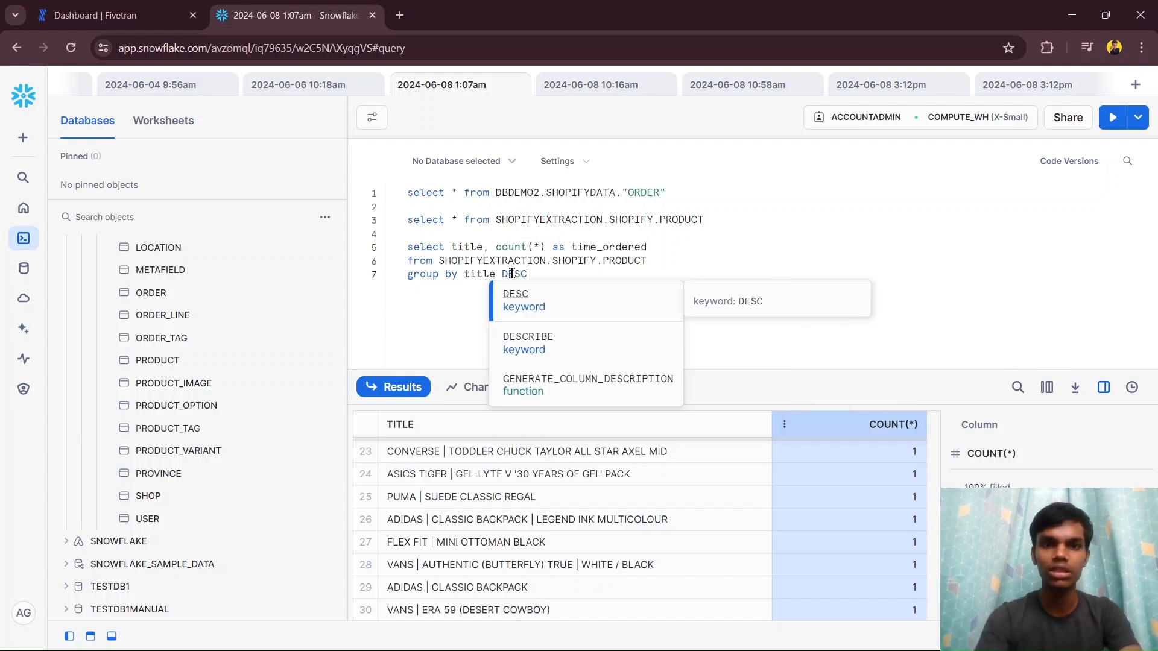
pyautogui.write(';')
pyautogui.moveTo(556, 282); pyautogui.dragTo(379, 235)
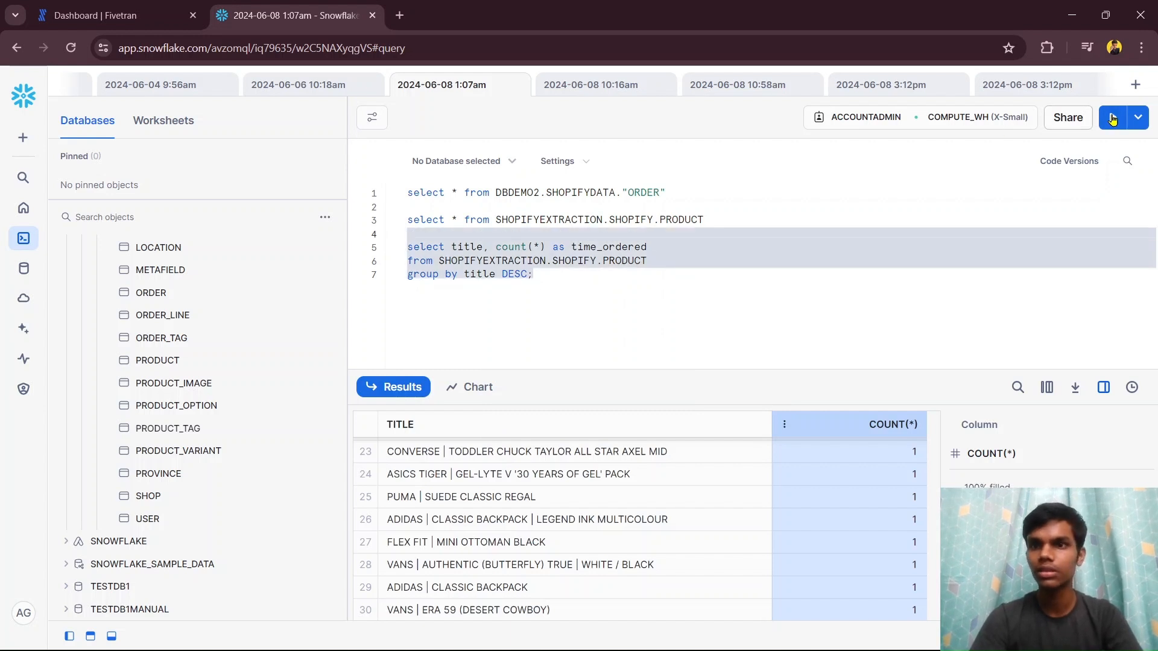
pyautogui.click(1107, 120)
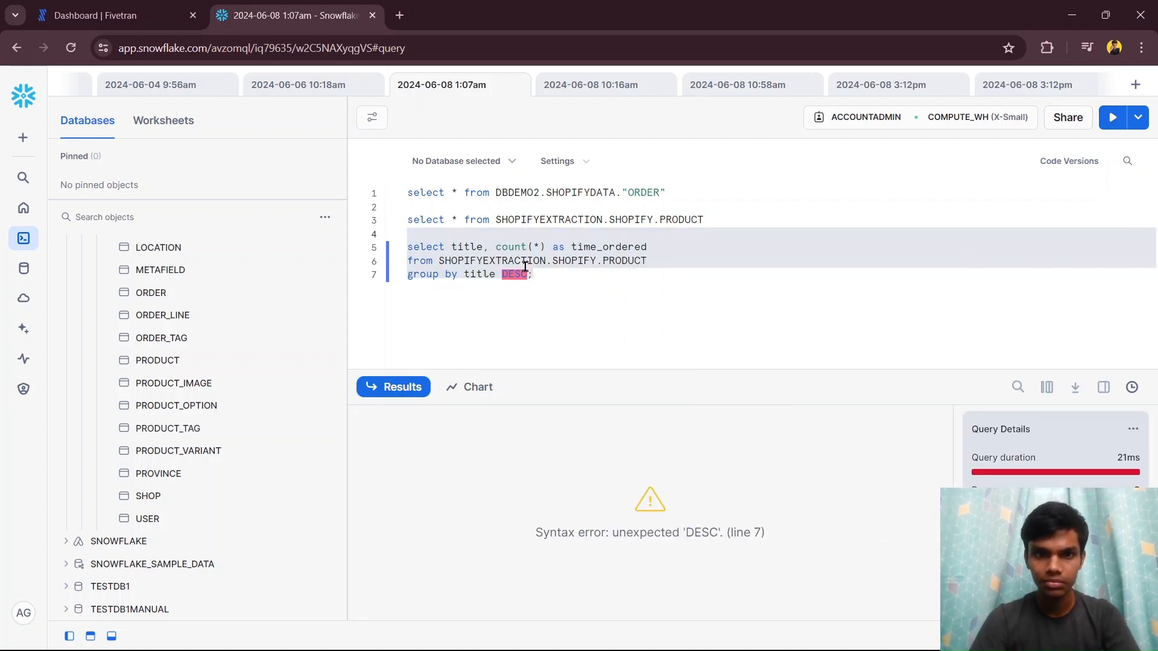
# Step: Replace the trailing DESC with a separate line order by title DESC; and run only the title query
pyautogui.click(545, 273)
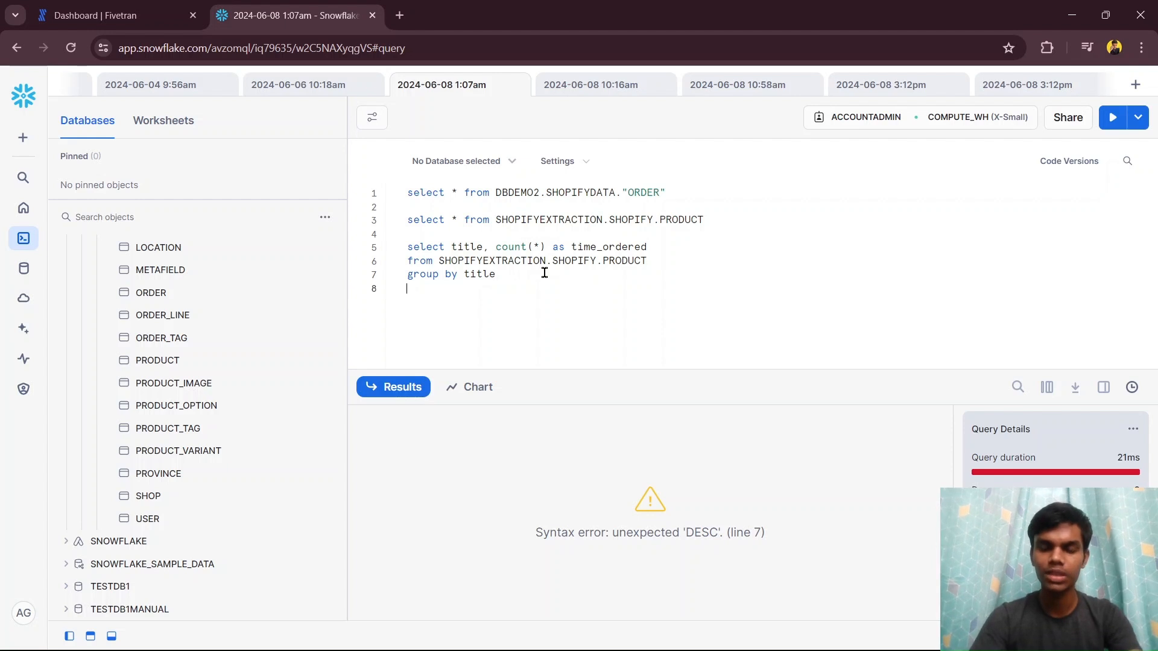
pyautogui.write('order by ')
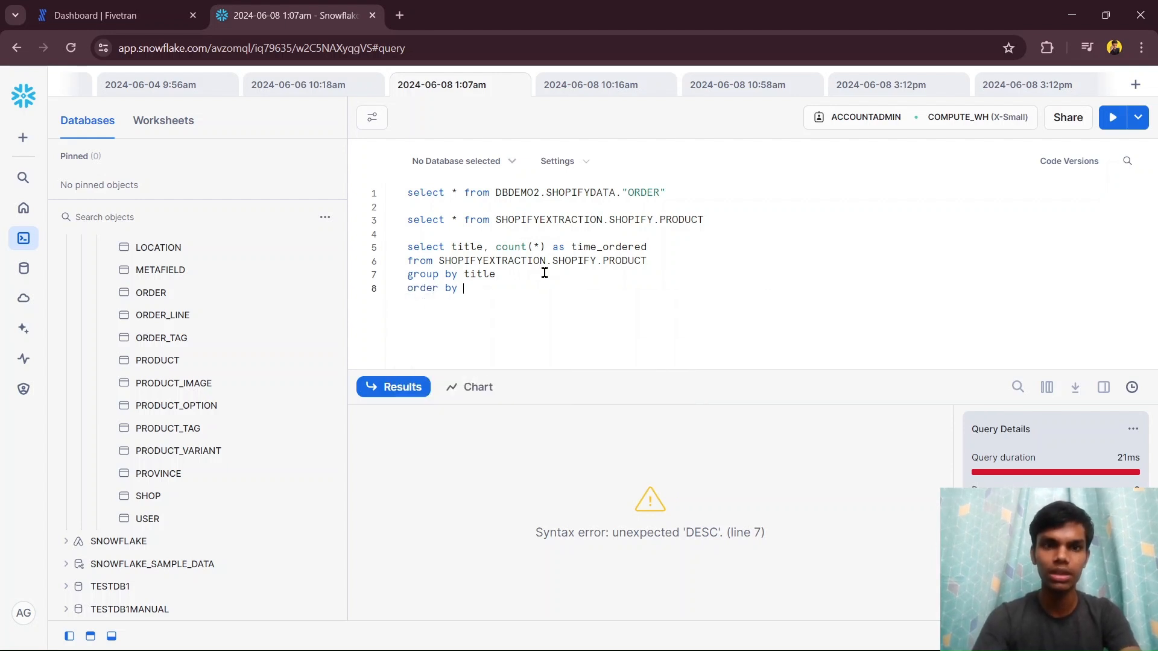
pyautogui.write('title')
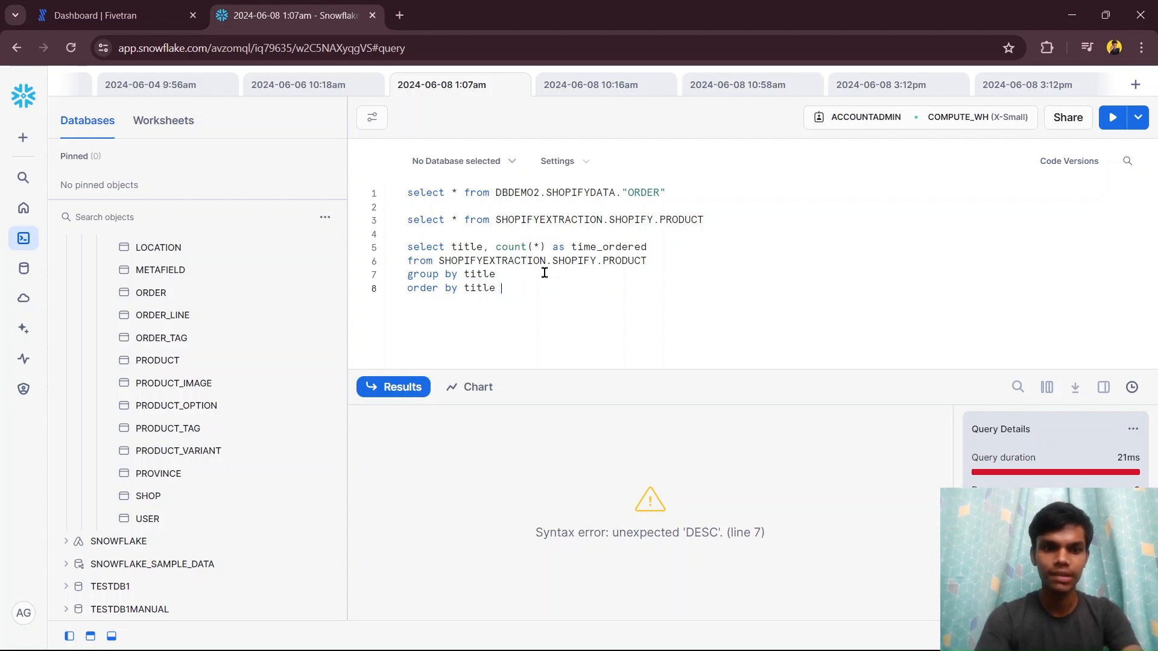
pyautogui.write('dDESC;')
pyautogui.moveTo(542, 281); pyautogui.dragTo(408, 234)
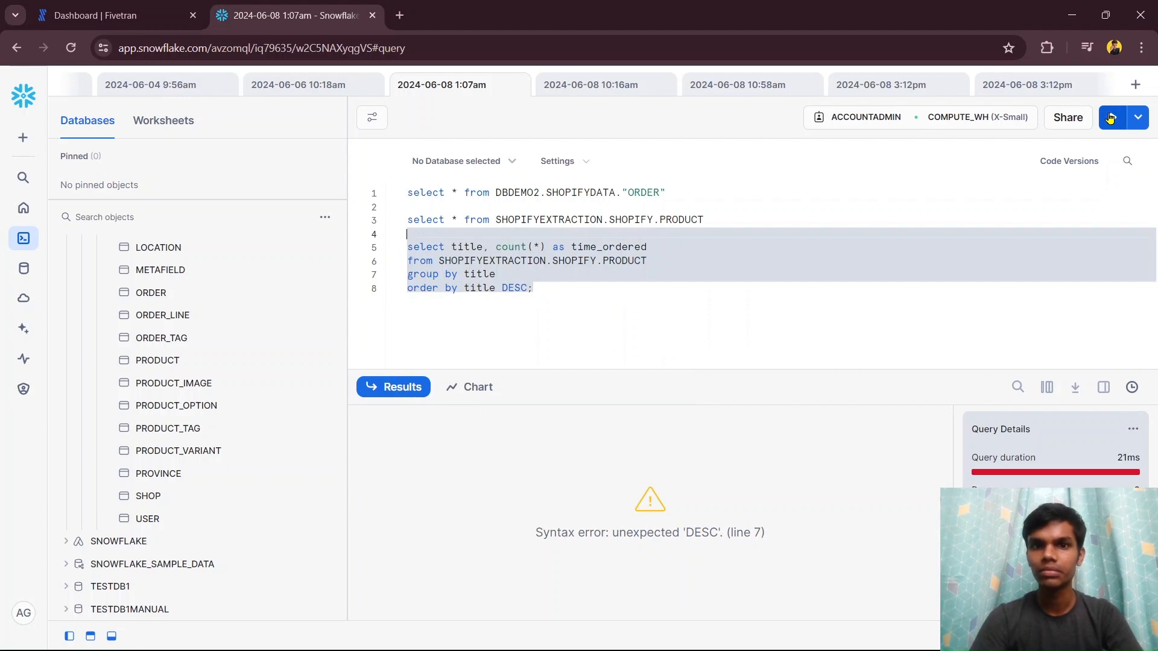
pyautogui.click(1110, 118)
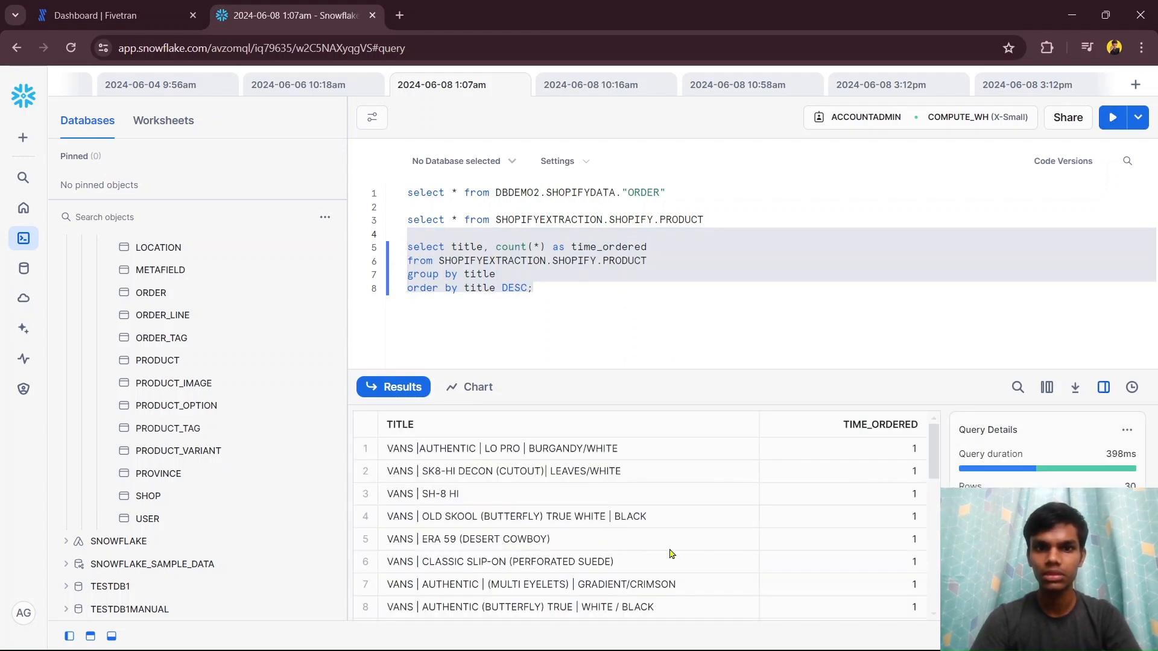
# Step: Look through all rows of the sorted title results and return to the first row
pyautogui.scroll(-8, 671, 554)
pyautogui.scroll(3, 671, 554)
pyautogui.scroll(-3, 671, 554)
pyautogui.scroll(8, 671, 554)
pyautogui.scroll(-8, 671, 553)
pyautogui.scroll(8, 663, 543)
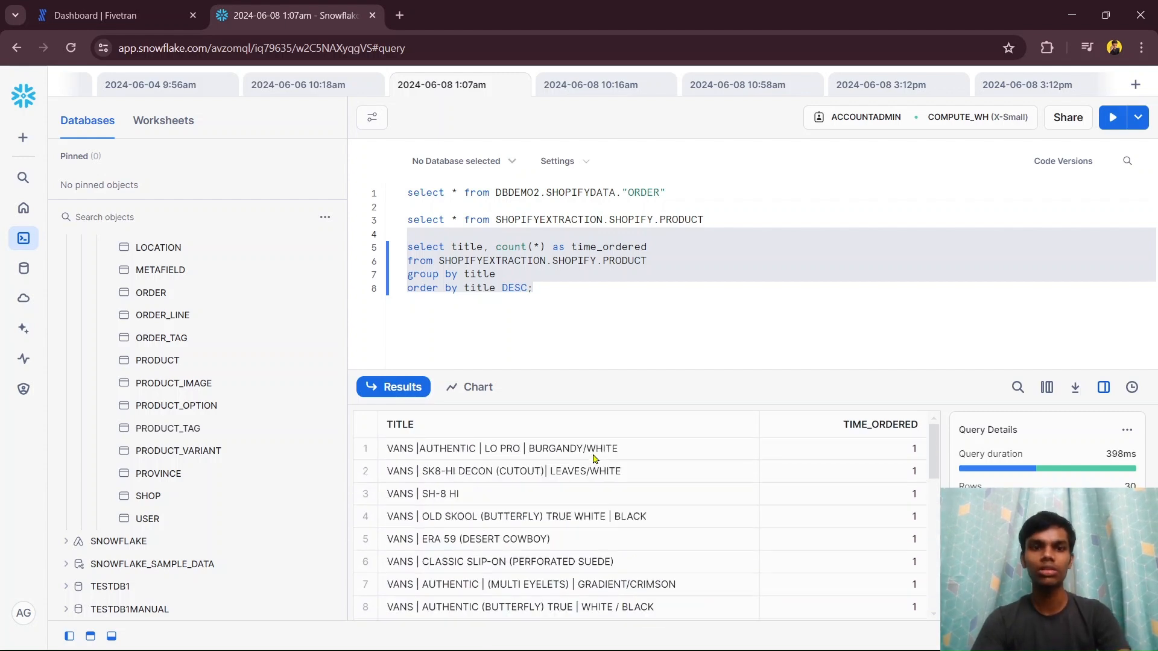
# Step: Remove the title count query from the worksheet and rerun only the SHOPIFYEXTRACTION.SHOPIFY.PRODUCT query
pyautogui.click(536, 292)
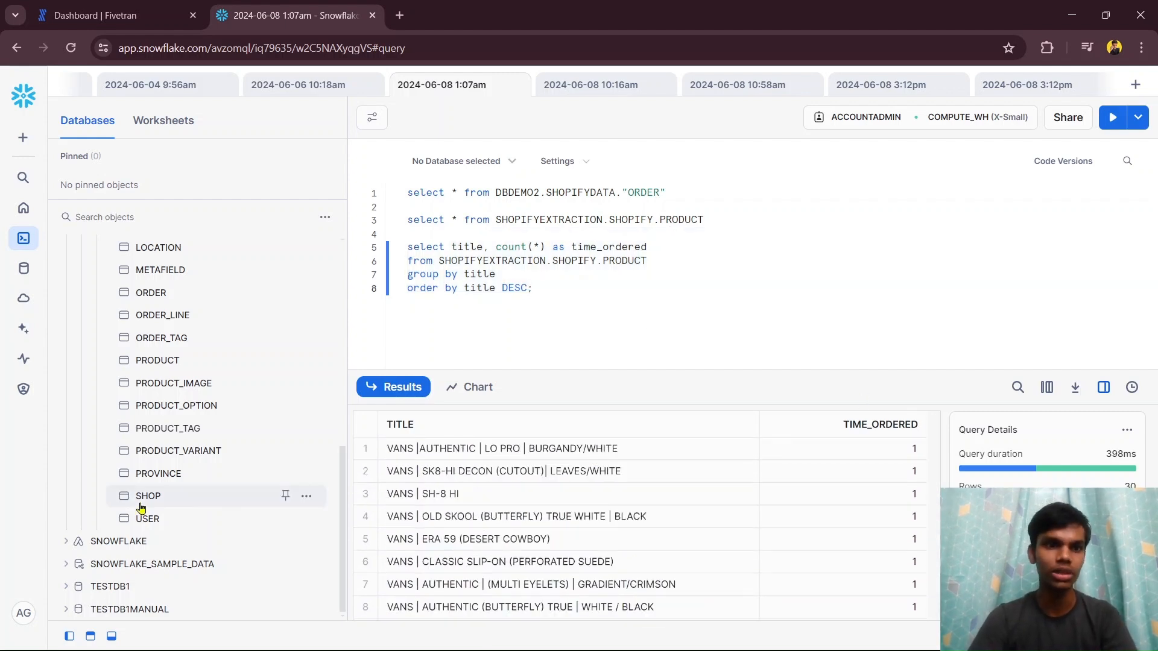
pyautogui.scroll(1, 292, 319)
pyautogui.moveTo(292, 319)
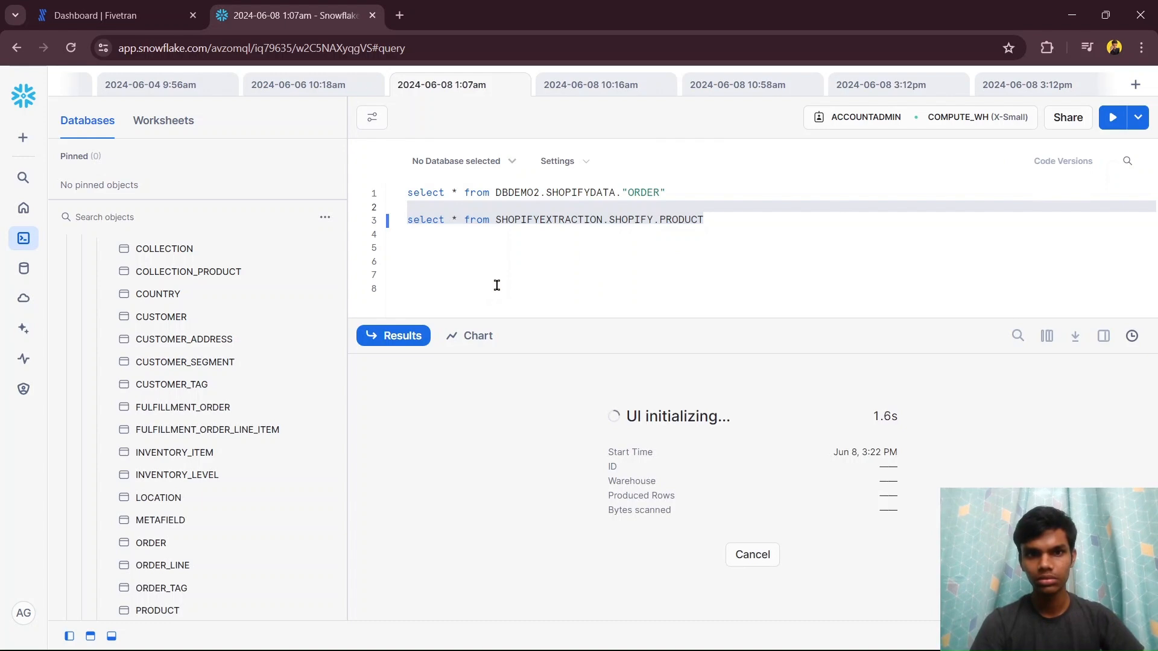
pyautogui.click(498, 285)
pyautogui.press('BackSpace')
pyautogui.press('BackSpace')
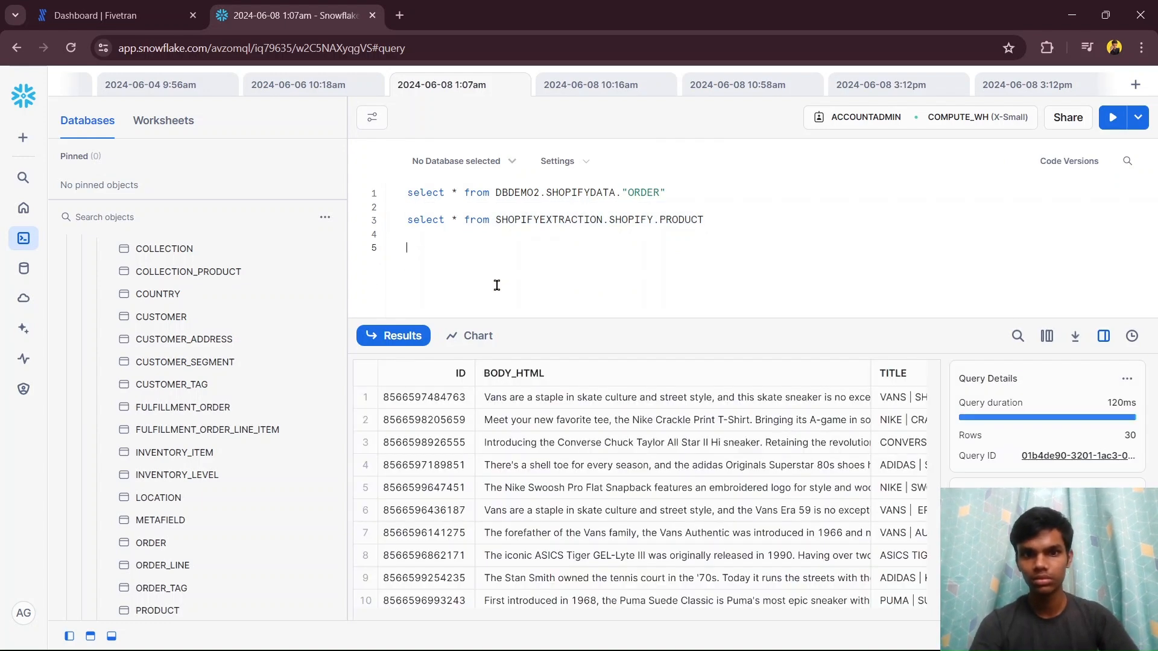
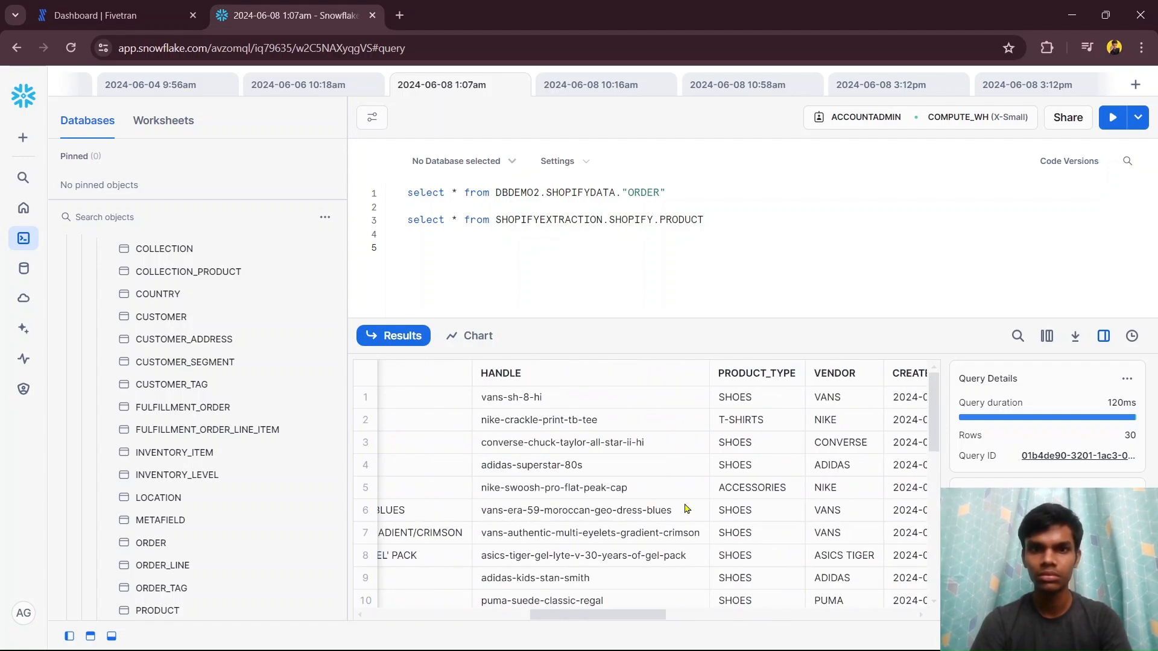
# Step: Look across the PRODUCT results' columns, including TITLE and HANDLE, for a field suited to grouping
pyautogui.hscroll(5, 685, 508)
pyautogui.hscroll(-5, 685, 508)
pyautogui.hscroll(-3, 684, 508)
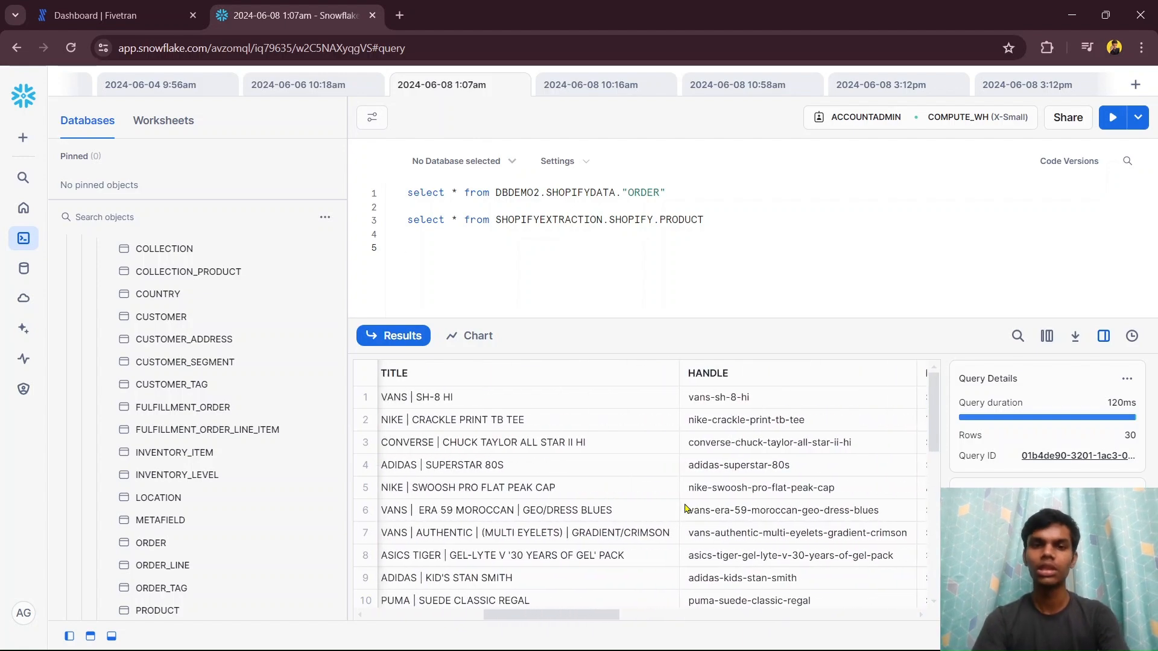
pyautogui.hscroll(-5, 685, 507)
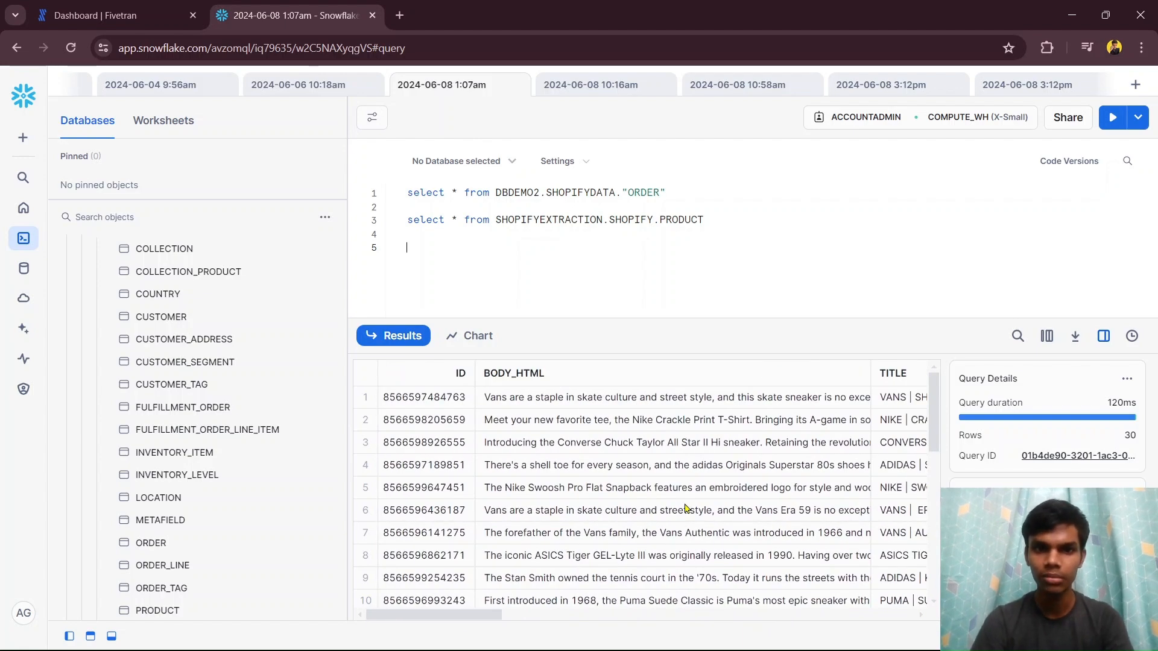
pyautogui.hscroll(6, 685, 508)
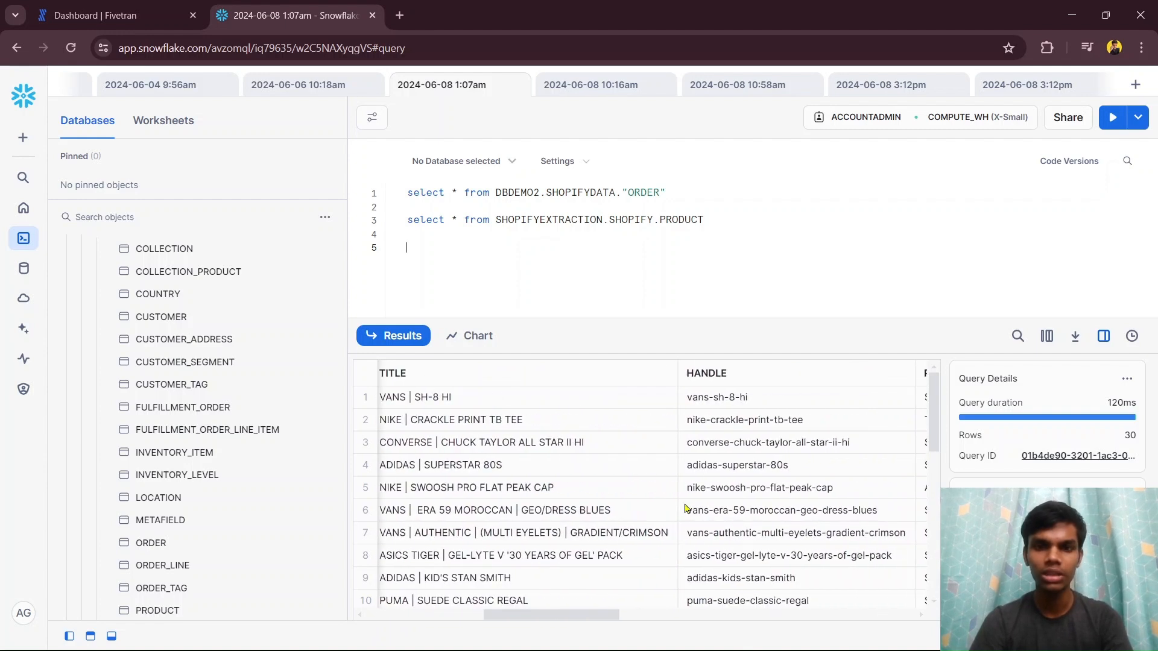
pyautogui.hscroll(3, 685, 507)
# Step: Inspect the PRODUCT_TYPE and VENDOR columns, examining the PRODUCT_TYPE values down to the last row
pyautogui.click(659, 373)
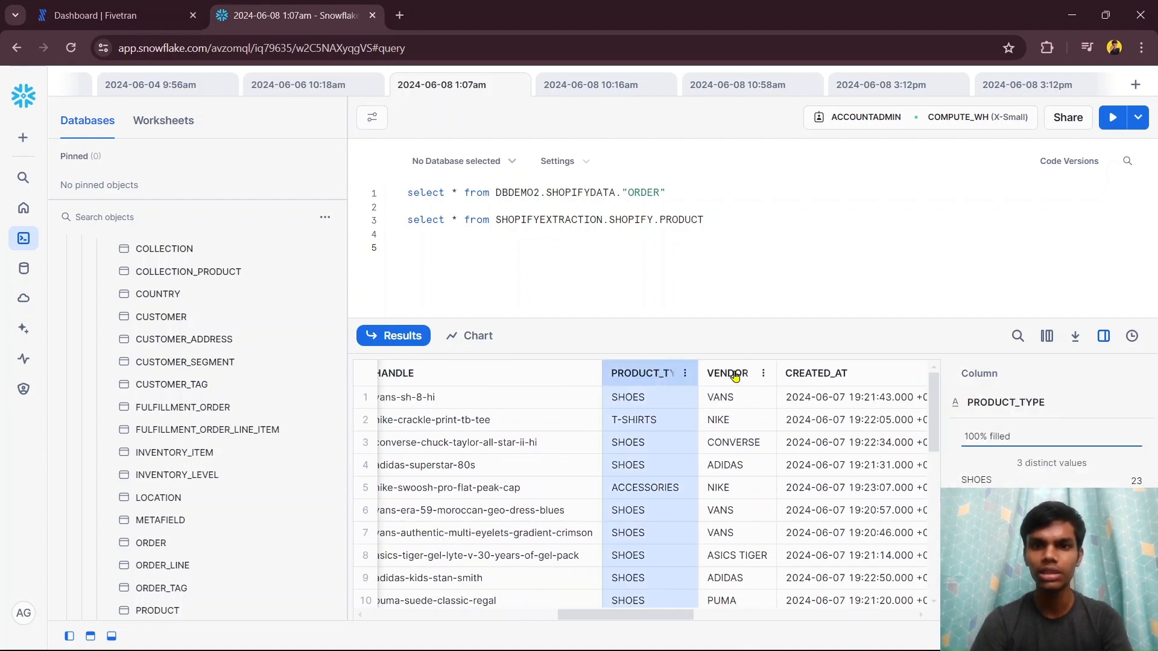
pyautogui.click(735, 374)
pyautogui.click(640, 376)
pyautogui.scroll(-7, 632, 451)
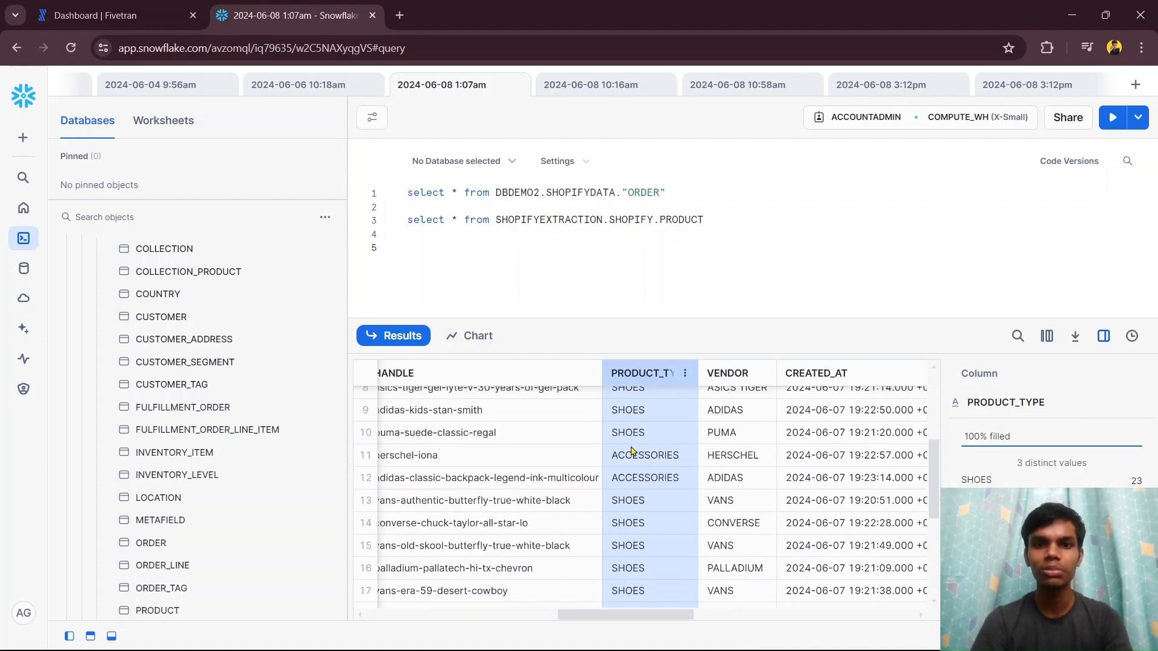
pyautogui.hscroll(4, 632, 450)
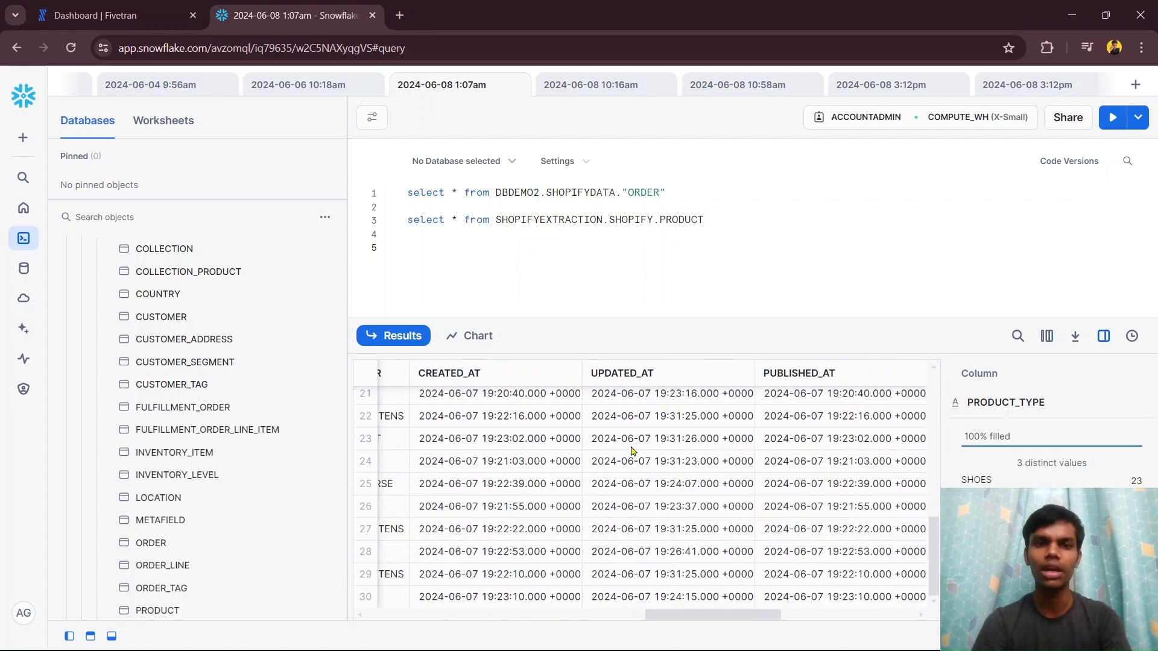
pyautogui.hscroll(-6, 631, 451)
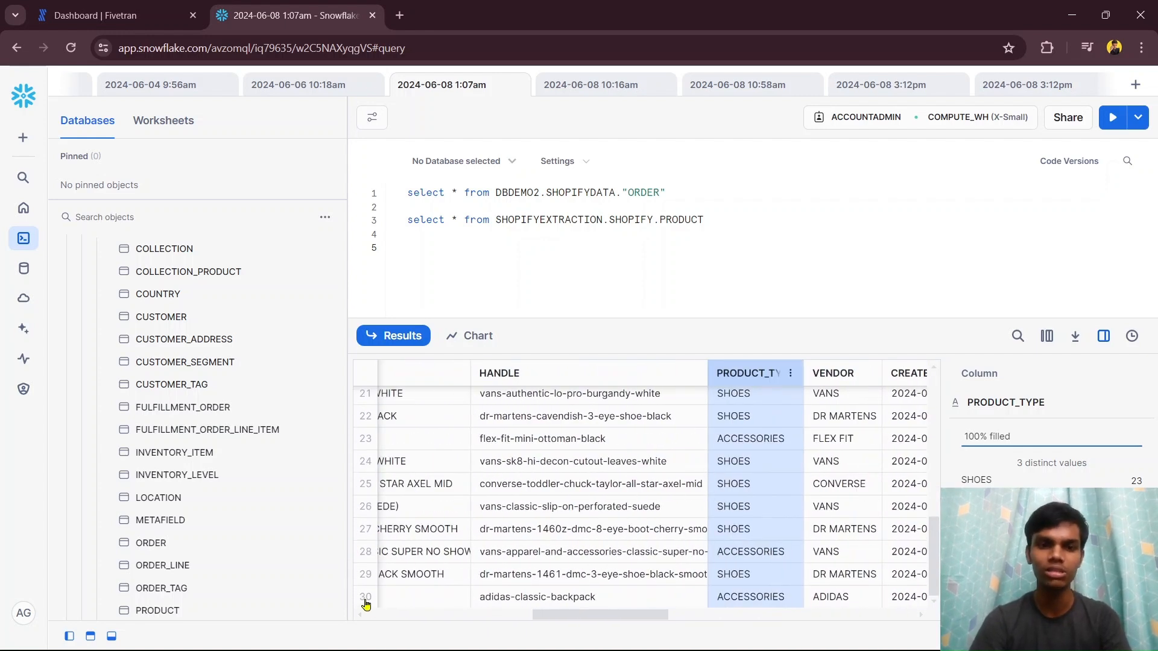
pyautogui.click(759, 378)
pyautogui.click(753, 386)
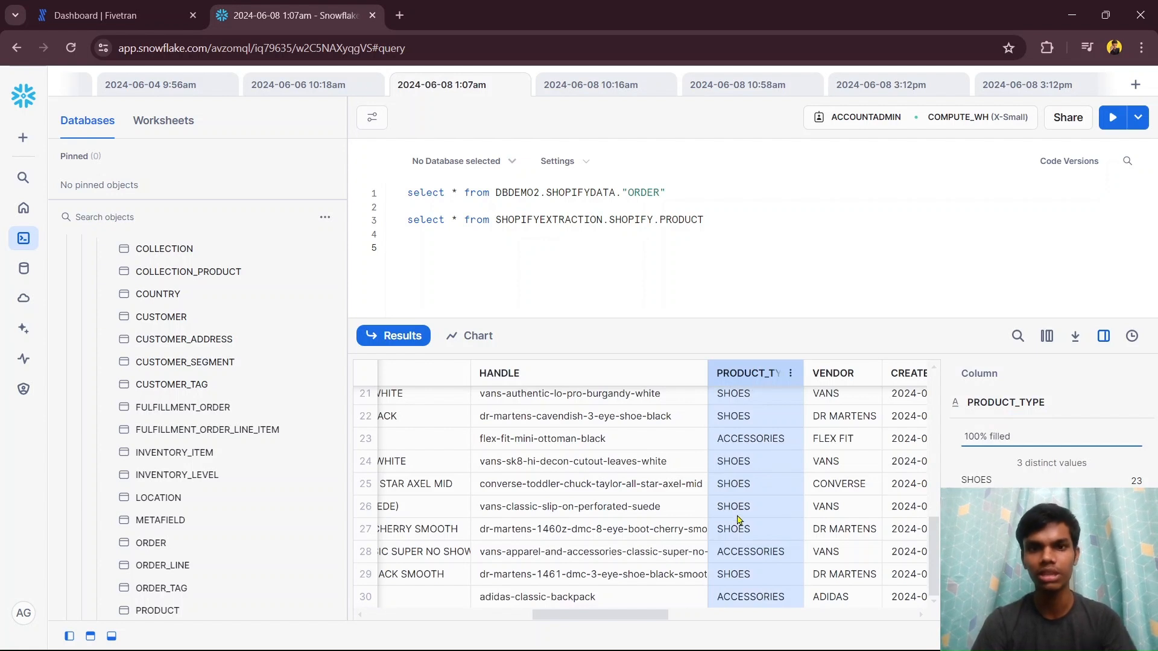
# Step: Start a new query below the PRODUCT query with select product_type,count(*)
pyautogui.write('sele')
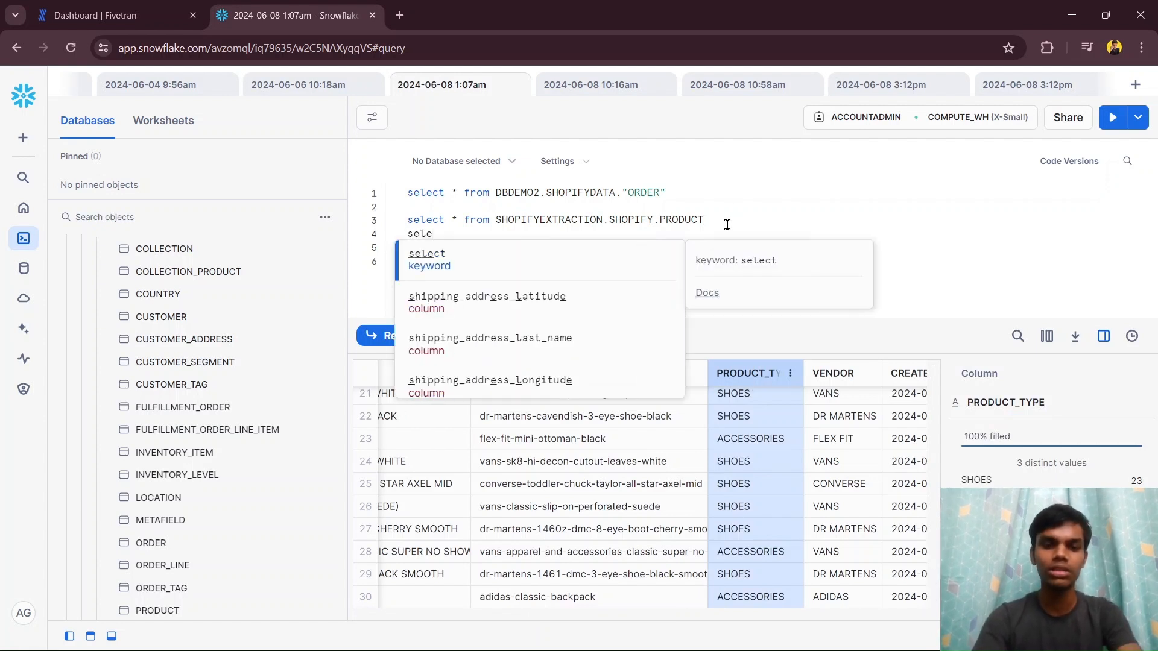
pyautogui.write('ct prod')
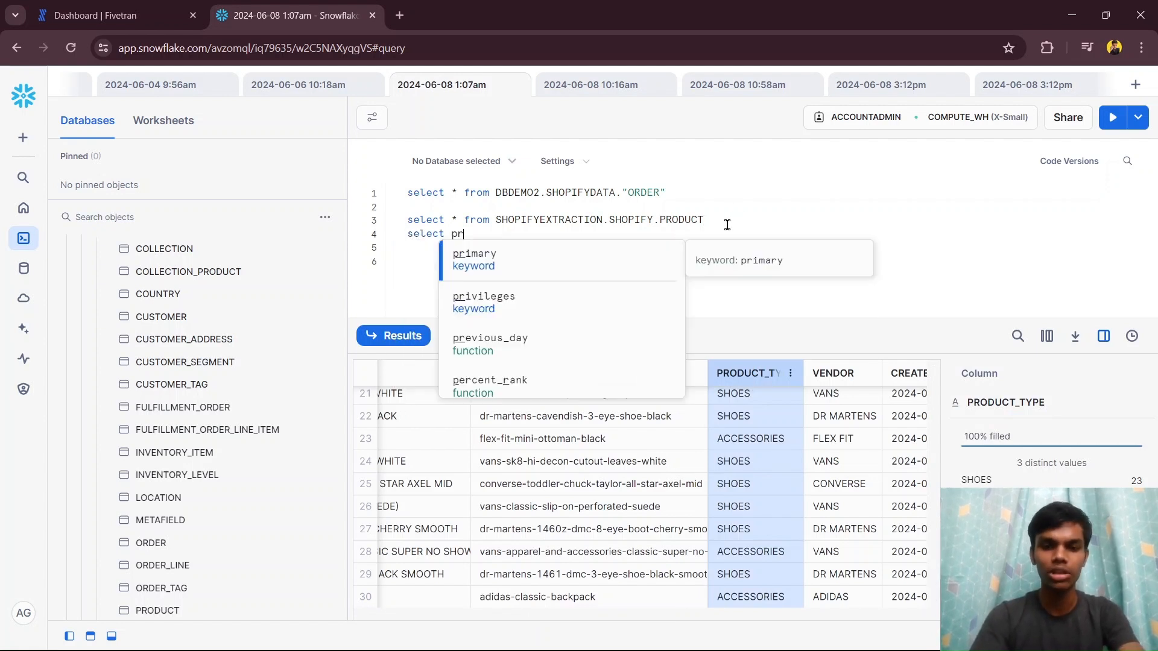
pyautogui.press('Down')
pyautogui.press('Down')
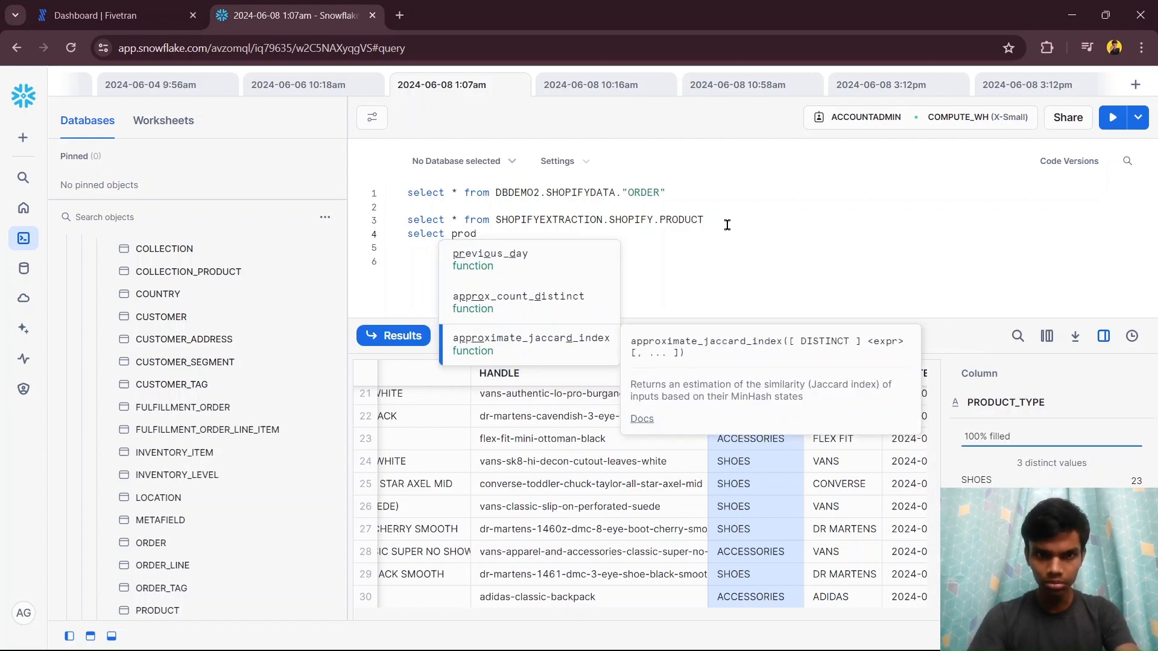
pyautogui.write('uct')
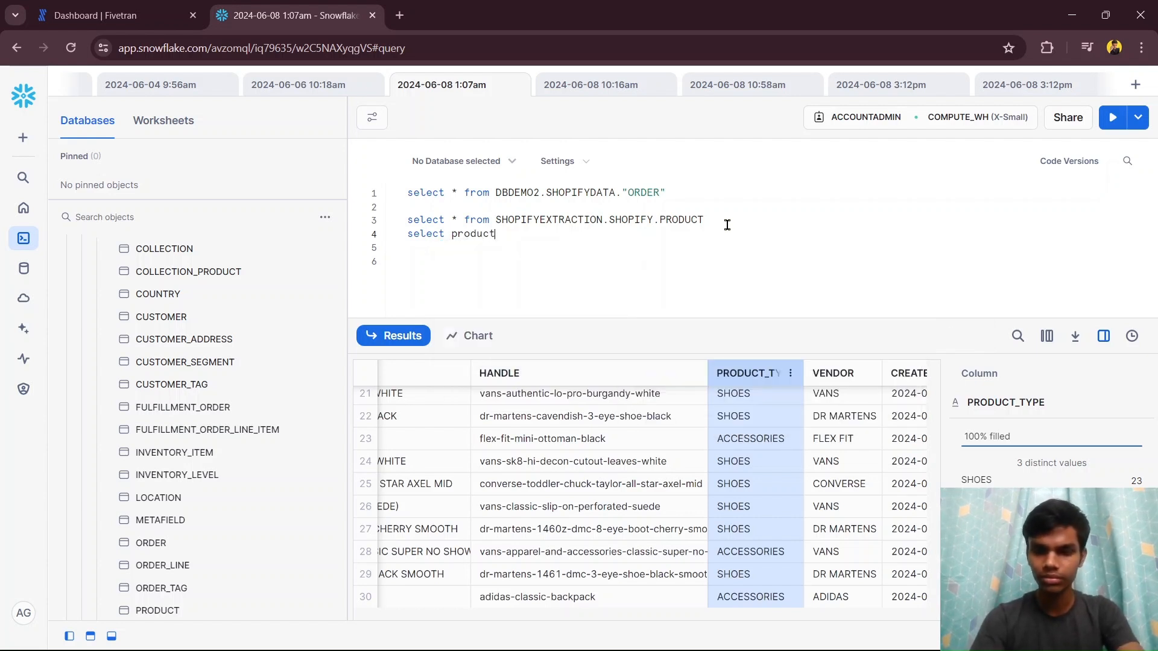
pyautogui.write('_type,')
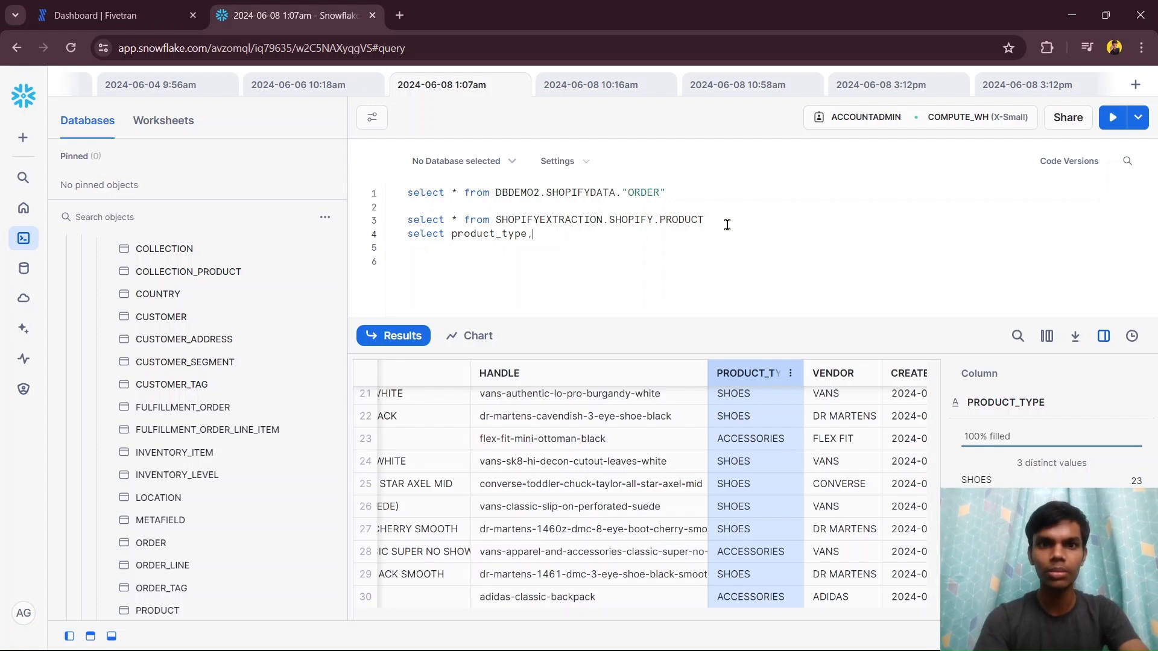
pyautogui.write('count(*')
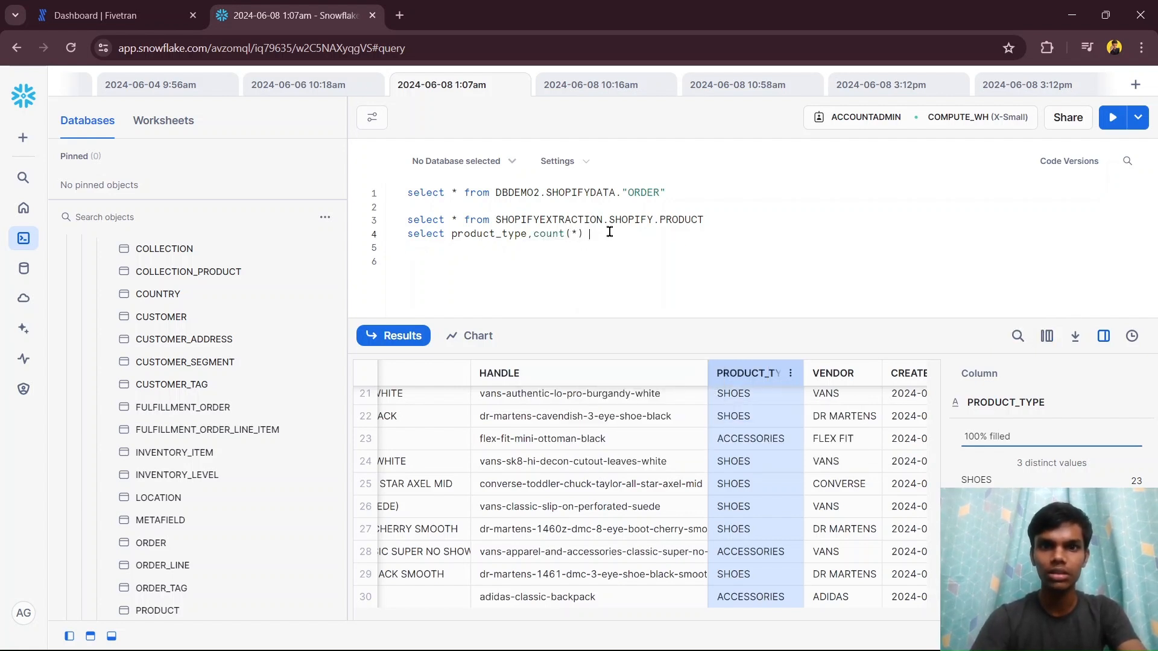
pyautogui.press('Return')
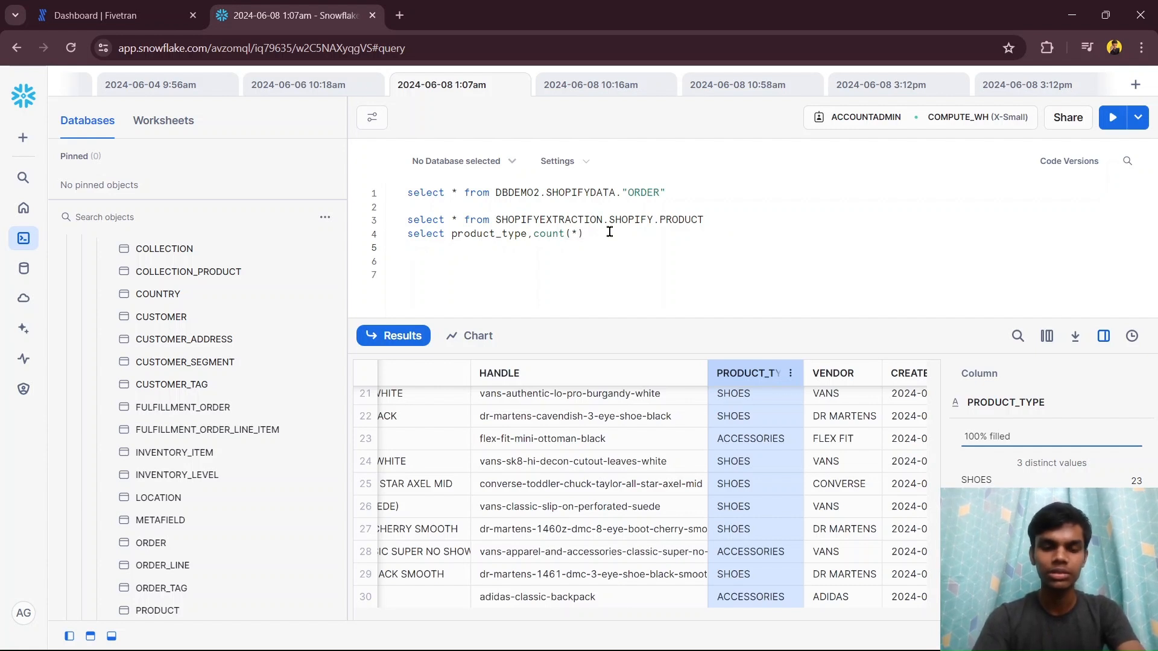
# Step: Add the clause from SHOPIFYEXTRACTION.SHOPIFY.PRODUCT, reusing the table name above, and separate the new query with a blank line
pyautogui.write('from')
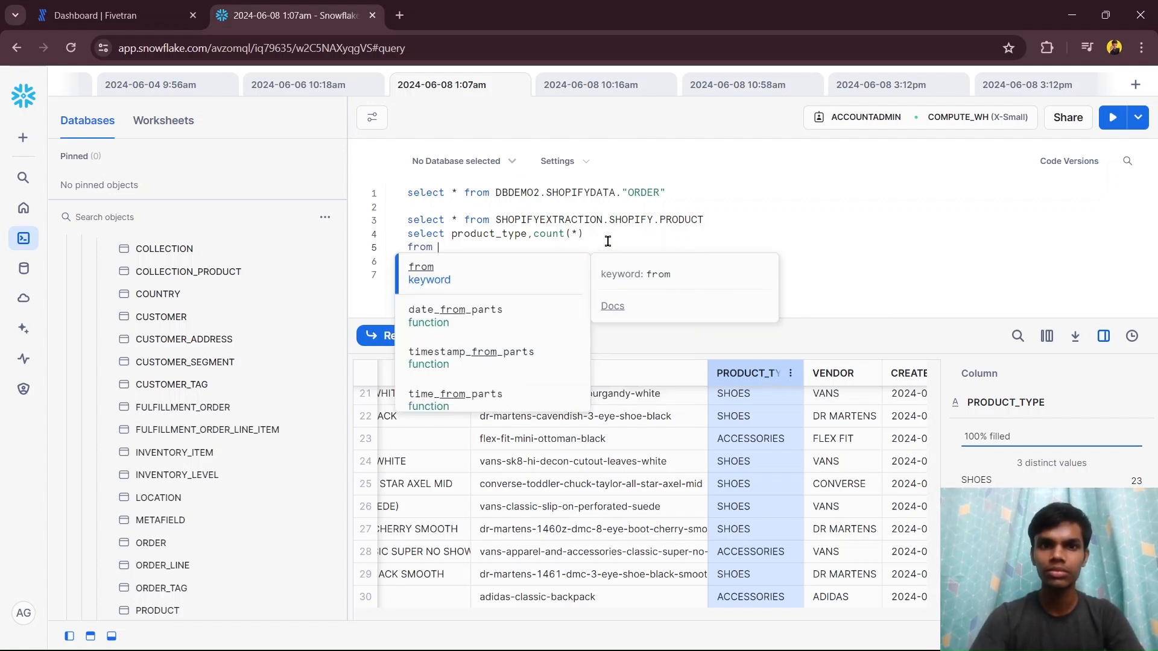
pyautogui.click(723, 219)
pyautogui.press('Return')
pyautogui.moveTo(724, 219); pyautogui.dragTo(494, 223)
pyautogui.hotkey('ctrl', 'c')
pyautogui.click(492, 263)
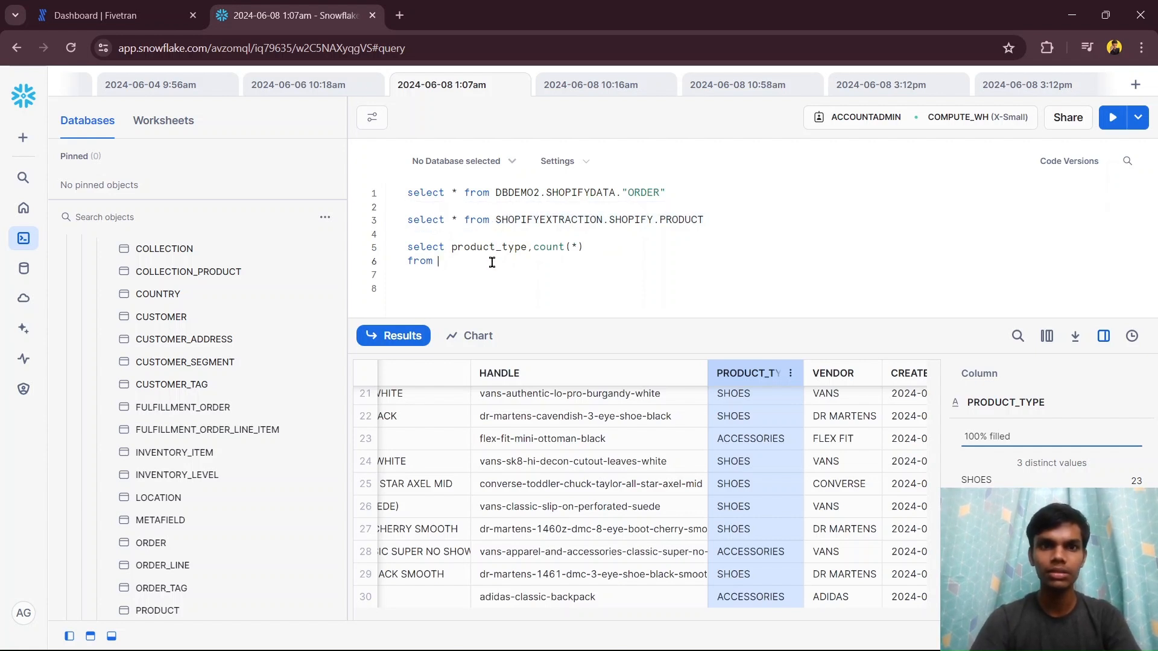
pyautogui.hotkey('ctrl', 'v')
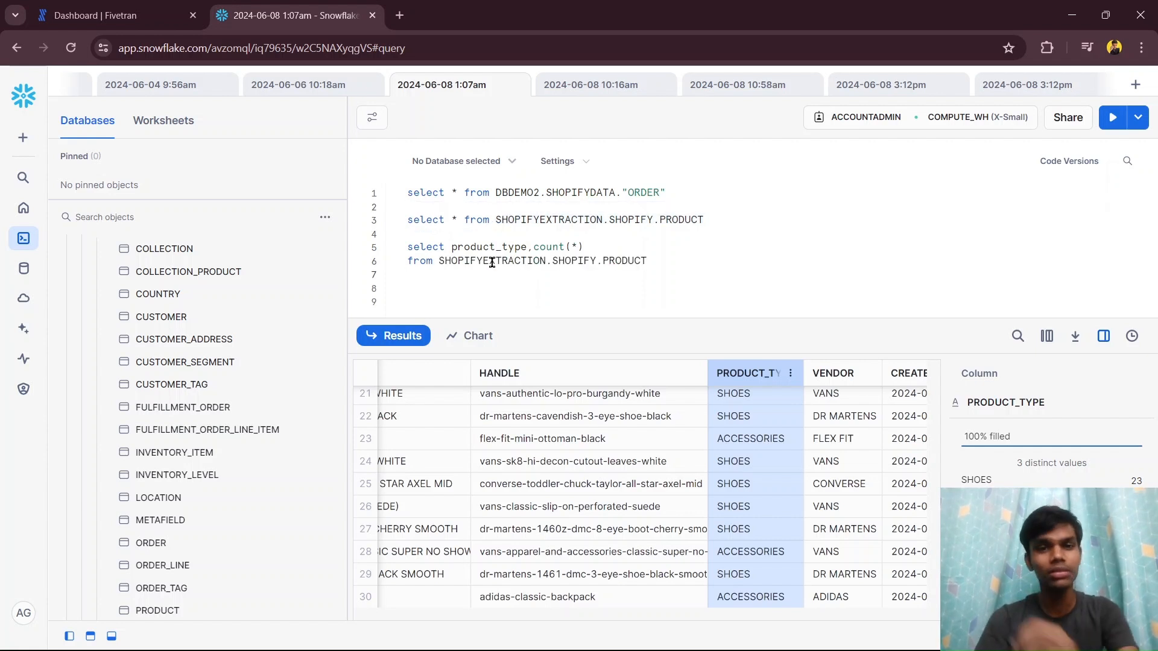
# Step: Complete the product count query with group by product_type and run only that query
pyautogui.write('g')
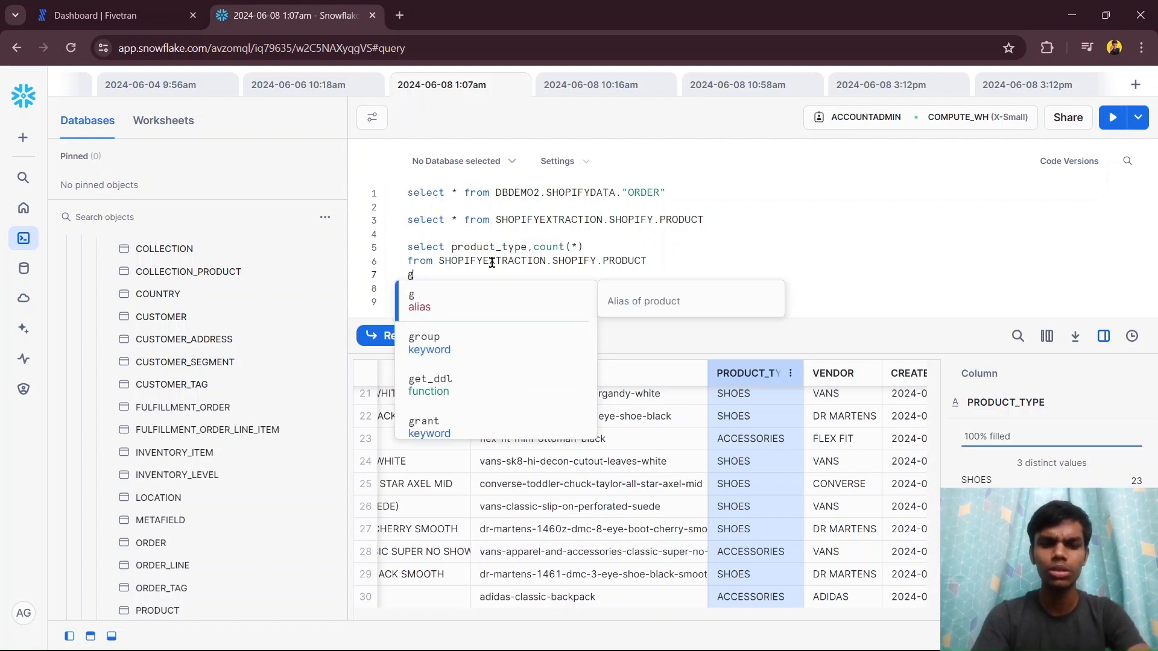
pyautogui.write('roup by')
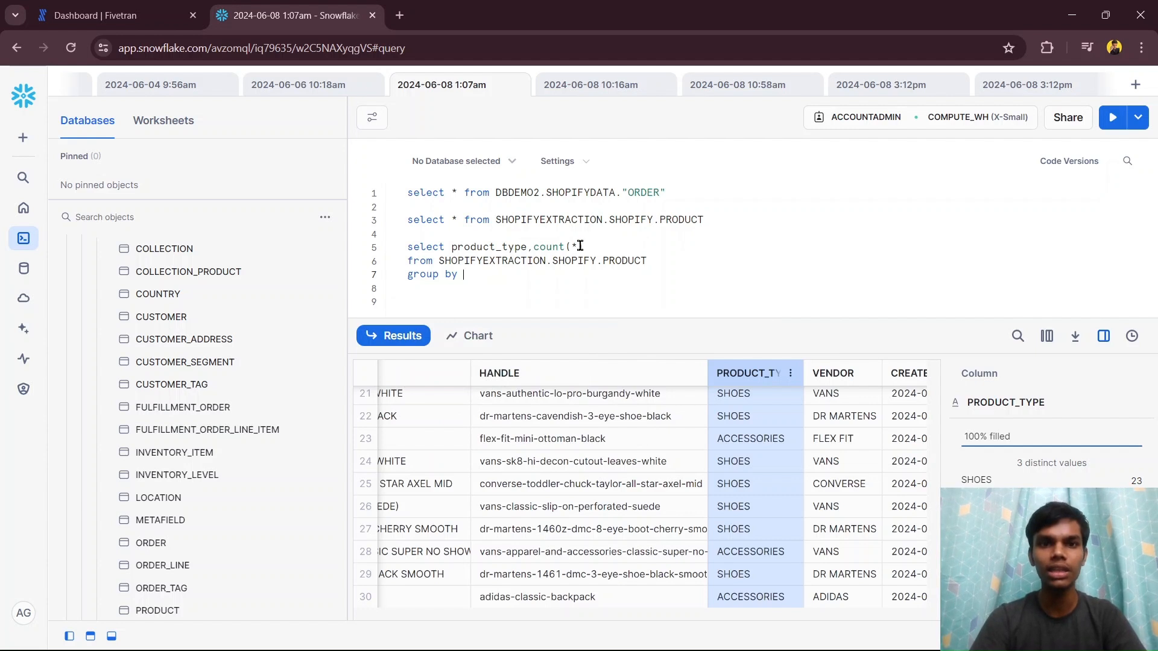
pyautogui.moveTo(583, 246); pyautogui.dragTo(535, 246)
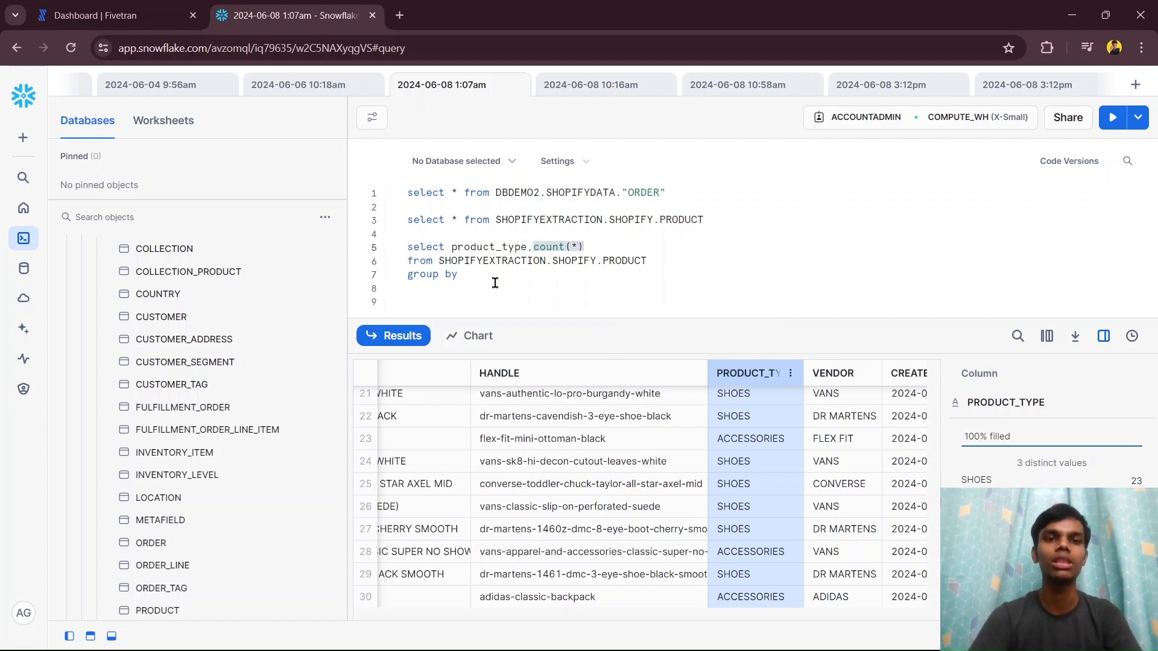
pyautogui.click(493, 281)
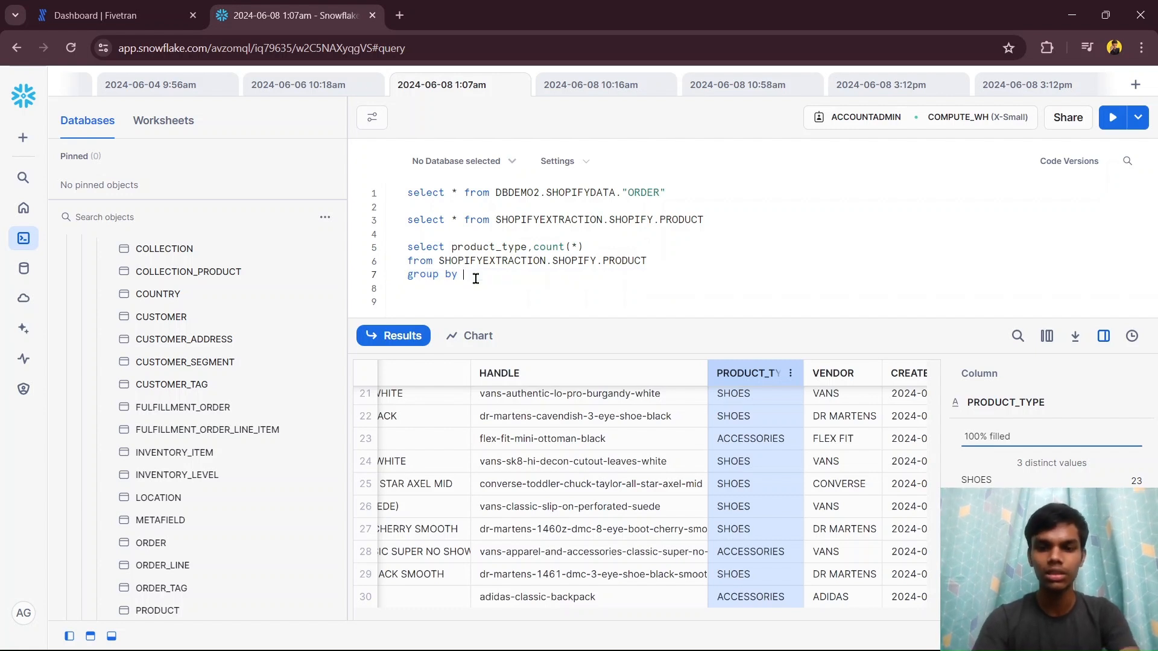
pyautogui.write('product')
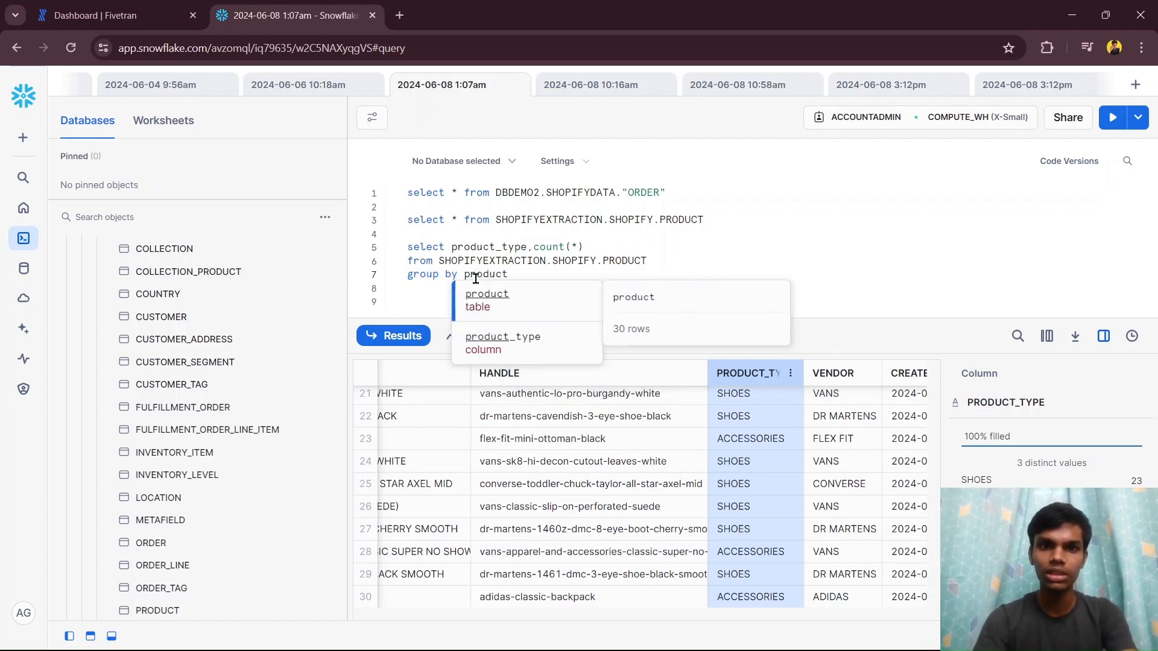
pyautogui.write('_type')
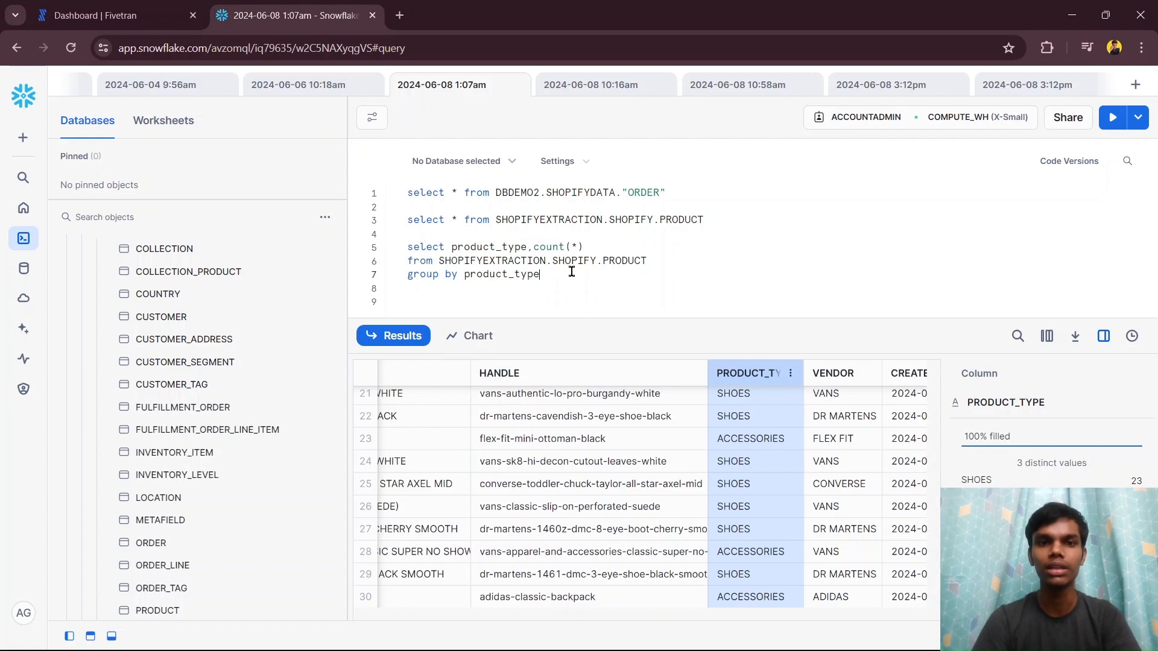
pyautogui.moveTo(555, 273); pyautogui.dragTo(393, 241)
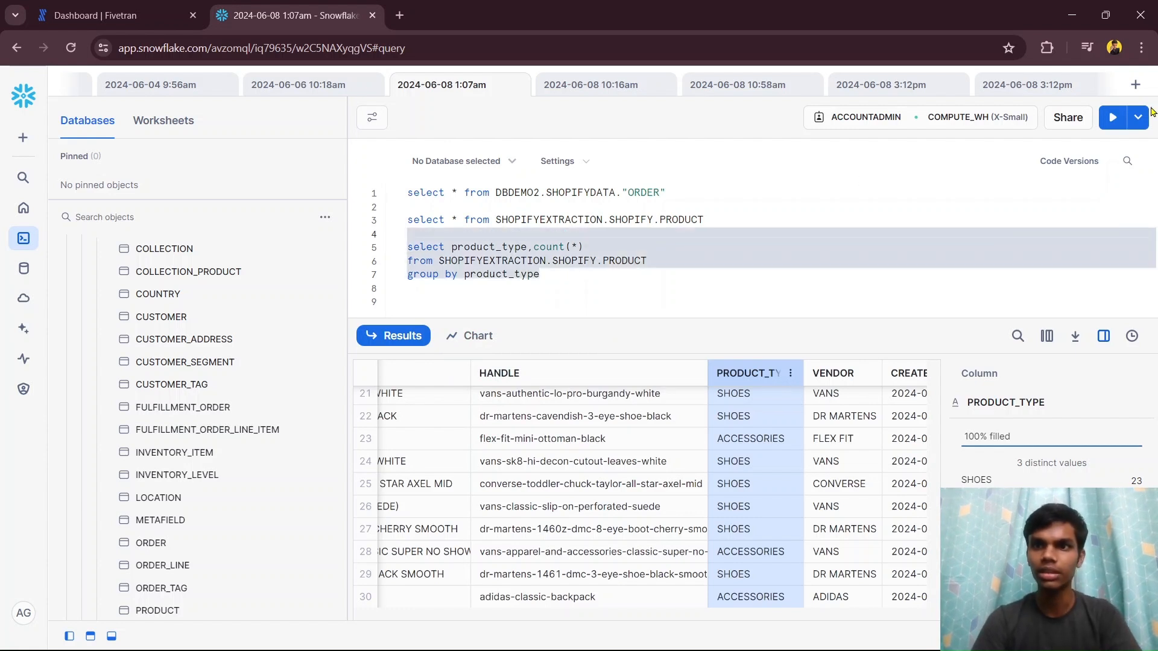
pyautogui.click(1113, 117)
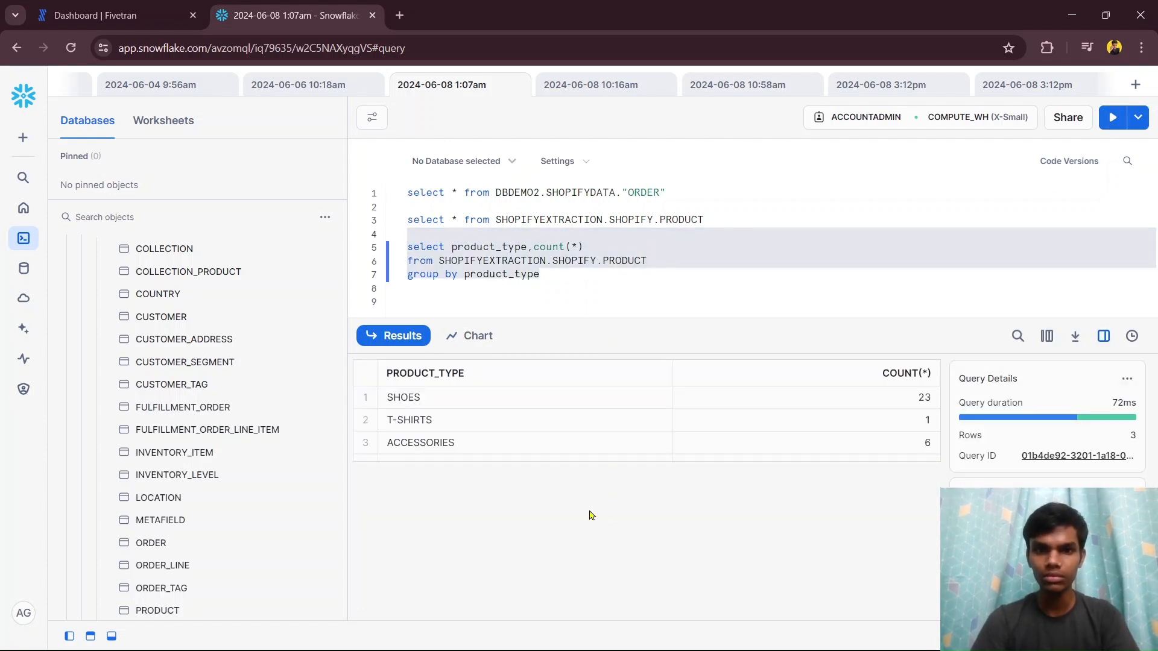
# Step: Examine the COUNT(*) value for each product type: SHOES, T-SHIRTS and ACCESSORIES
pyautogui.click(504, 399)
pyautogui.click(884, 405)
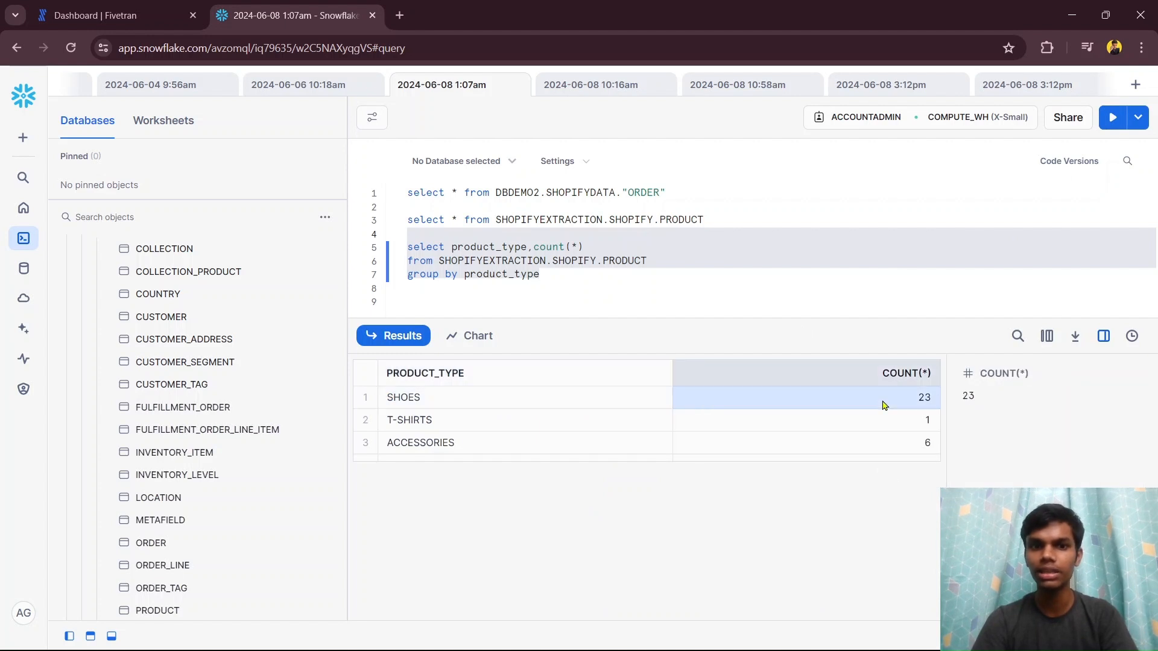
pyautogui.click(488, 425)
pyautogui.click(777, 425)
pyautogui.click(567, 446)
pyautogui.click(757, 445)
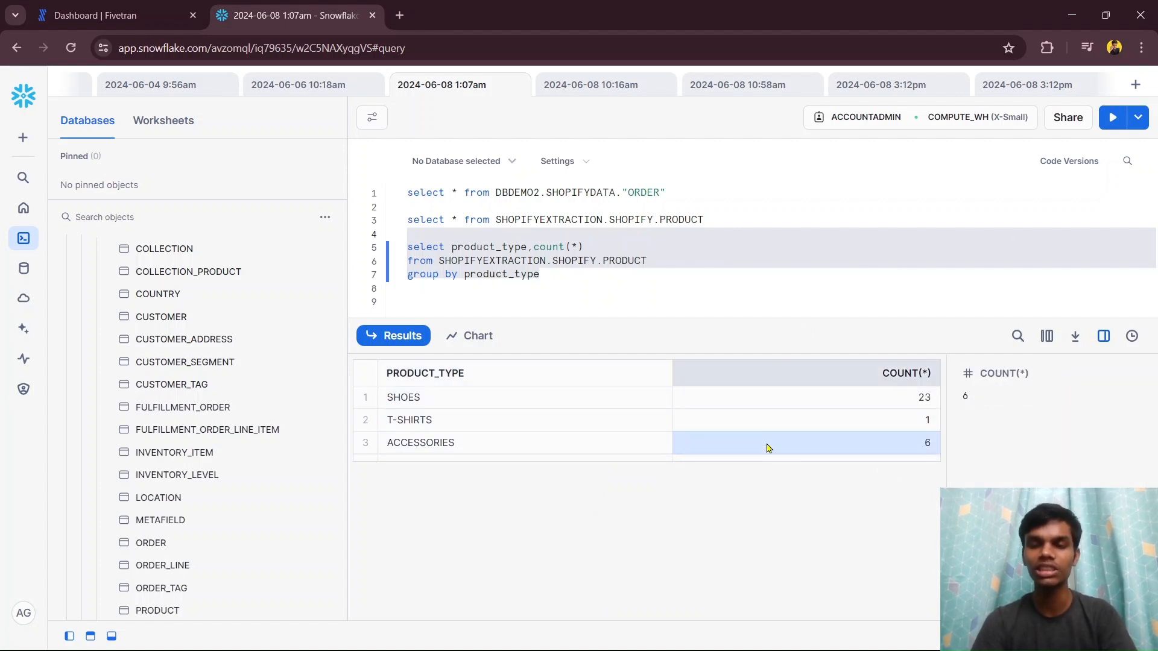
pyautogui.click(584, 282)
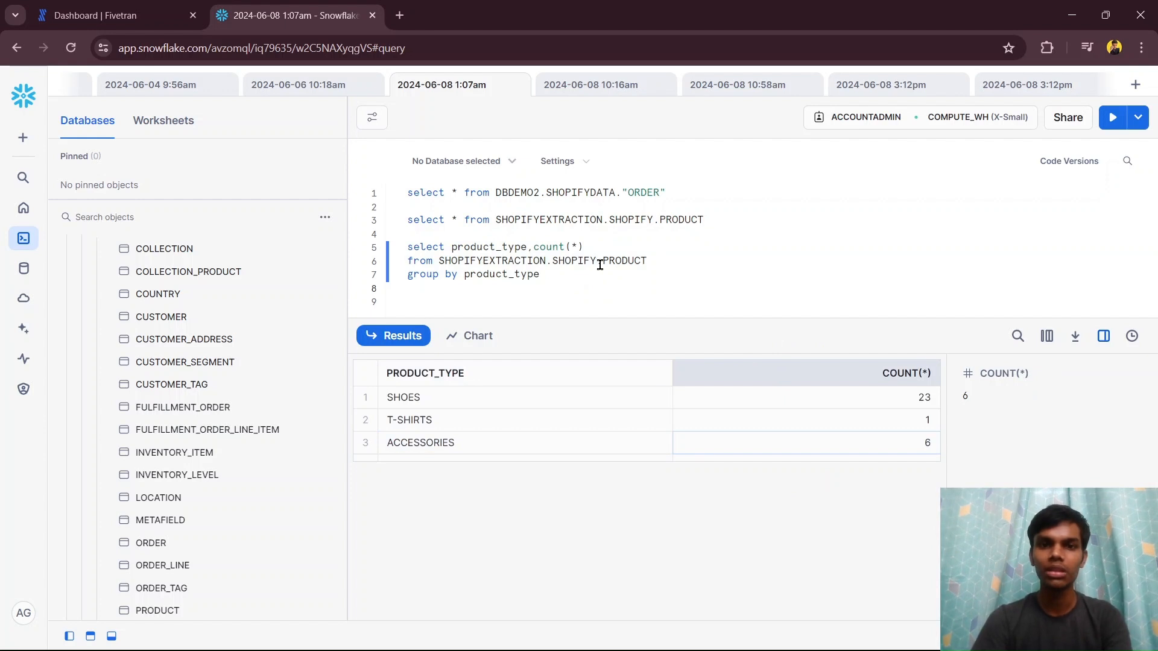
pyautogui.click(903, 380)
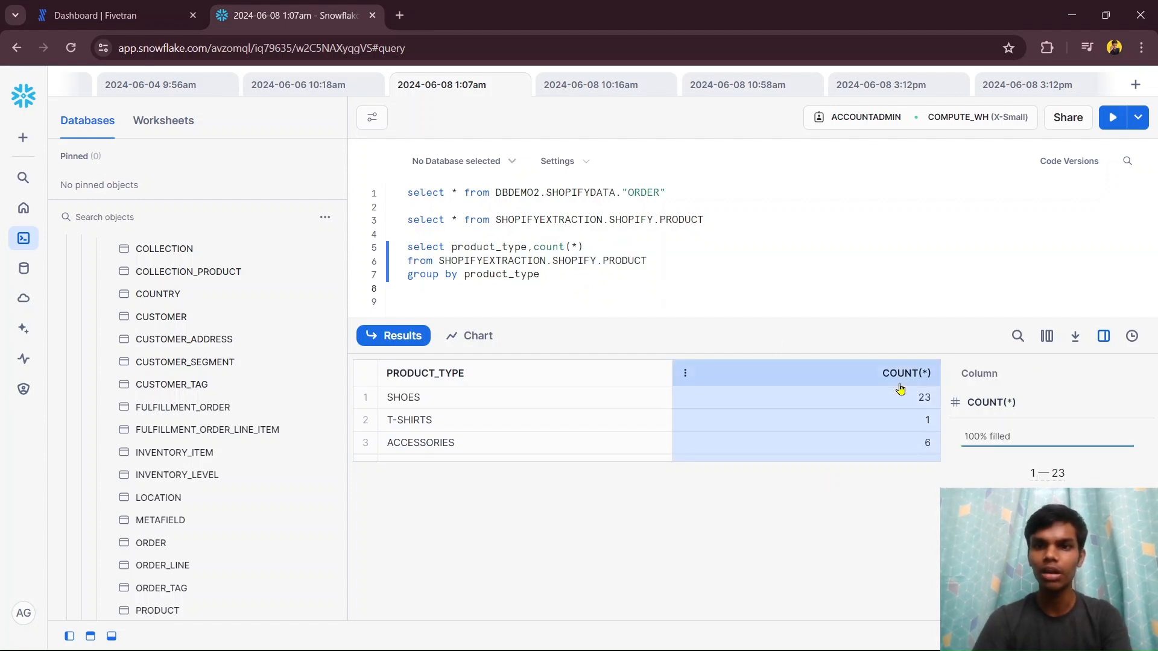
# Step: Add the alias times_ordered to the count column, removing the (*) after count, and run the grouped query
pyautogui.click(603, 252)
pyautogui.press('BackSpace')
pyautogui.press('BackSpace')
pyautogui.press('BackSpace')
pyautogui.write('as tim')
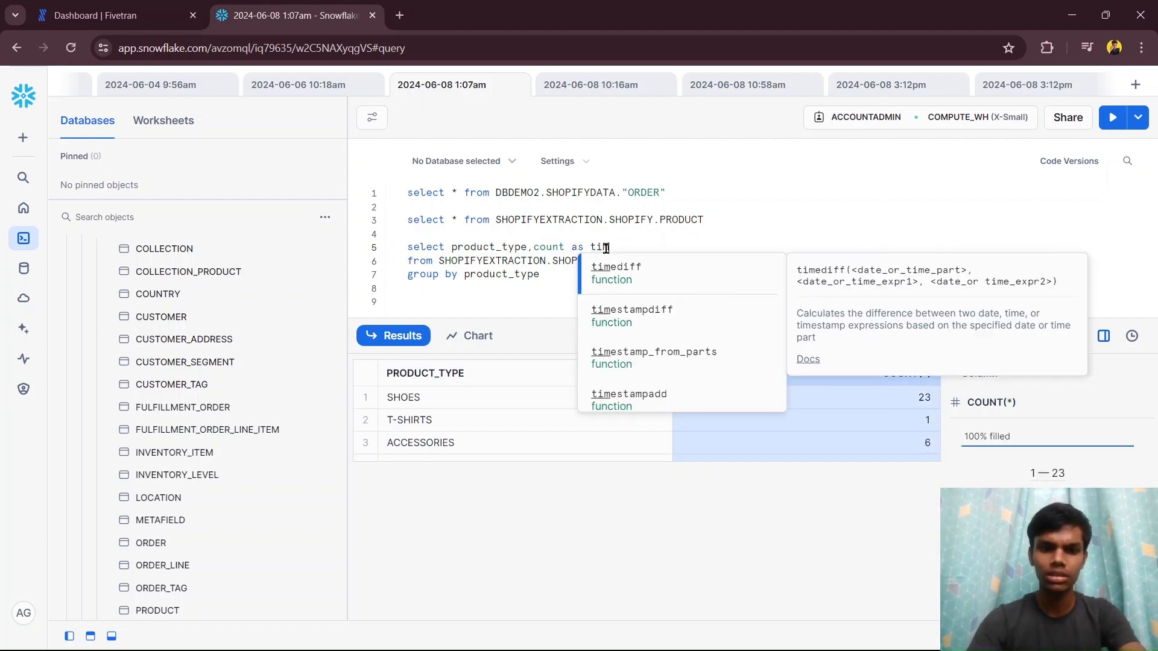
pyautogui.write('es_ordered')
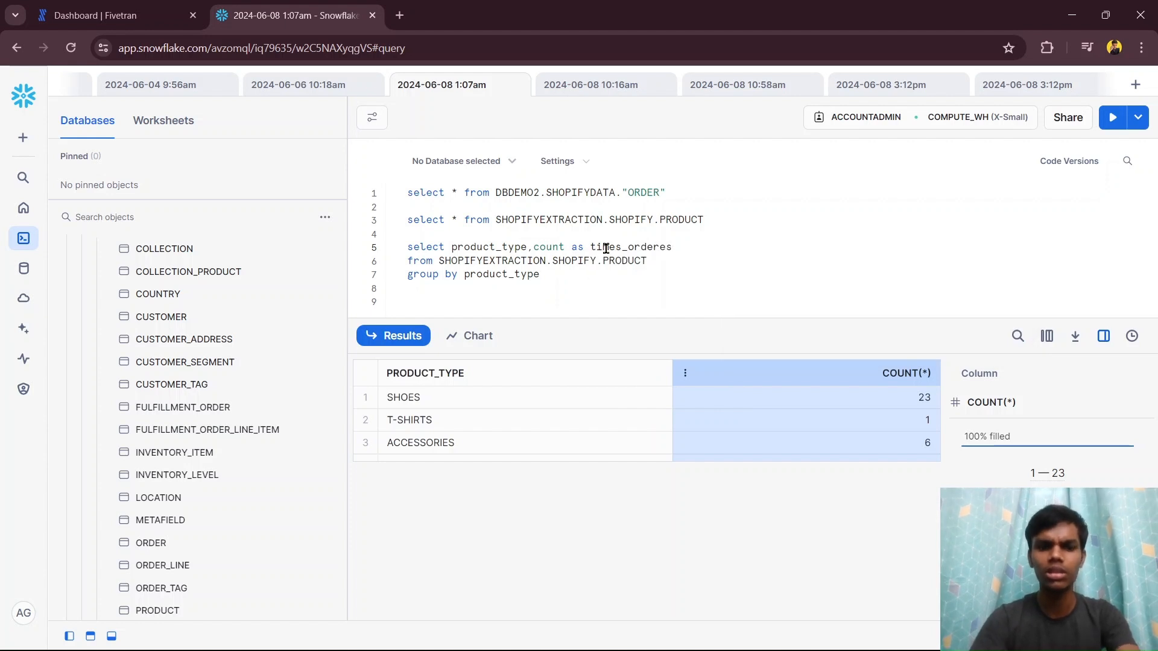
pyautogui.moveTo(551, 277); pyautogui.dragTo(406, 247)
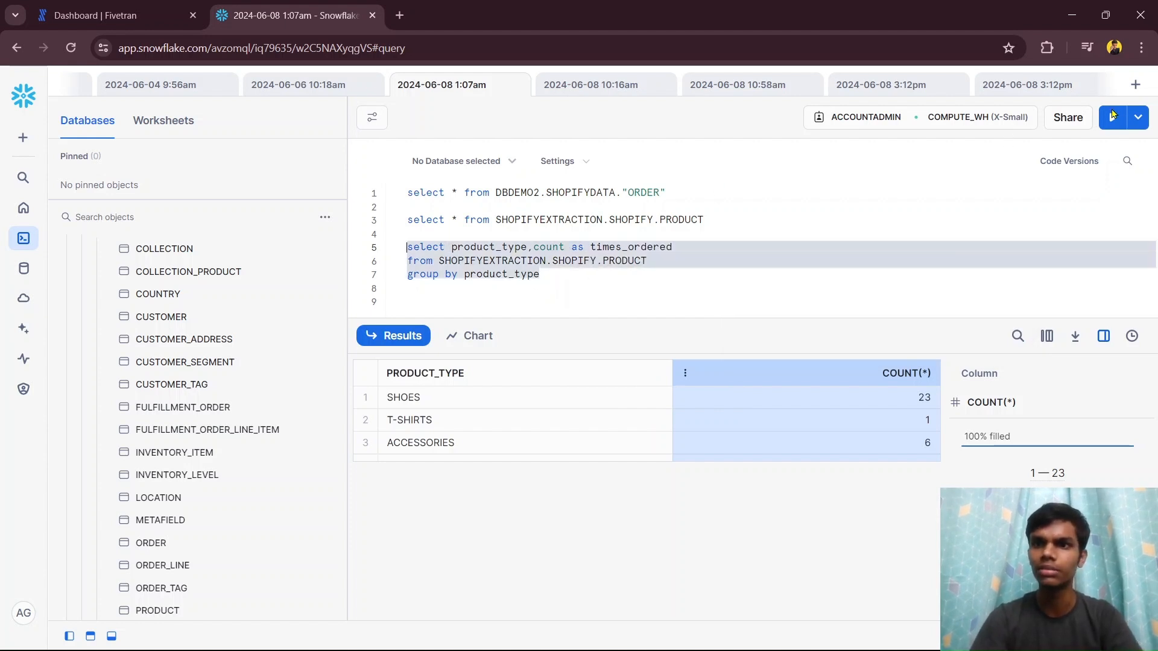
pyautogui.click(1113, 116)
# Step: Correct the aliased expression to count(*) as times_ordered and rerun the grouped query
pyautogui.click(534, 246)
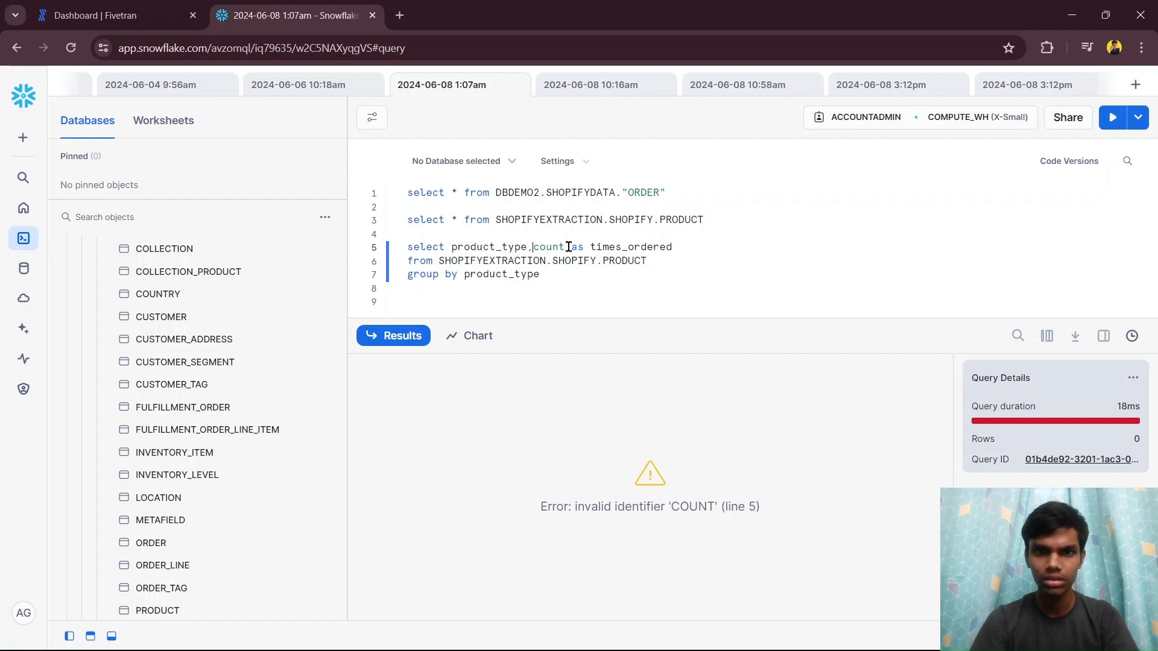
pyautogui.write('(*')
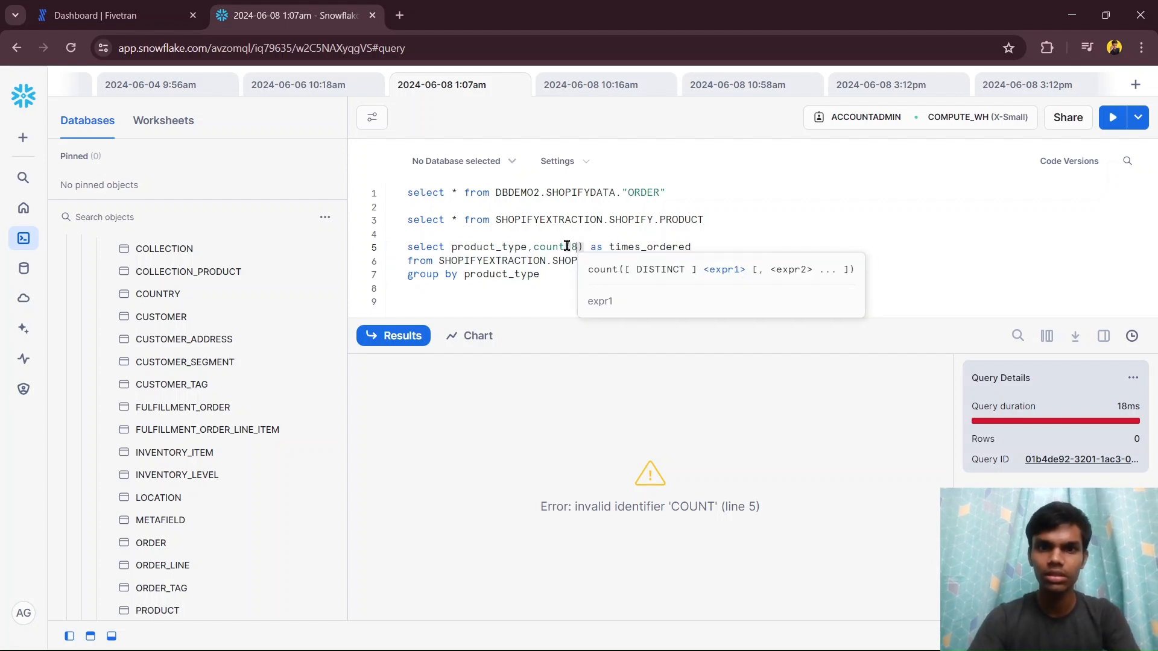
pyautogui.moveTo(542, 275); pyautogui.dragTo(394, 240)
pyautogui.hotkey('ctrl', 'Return')
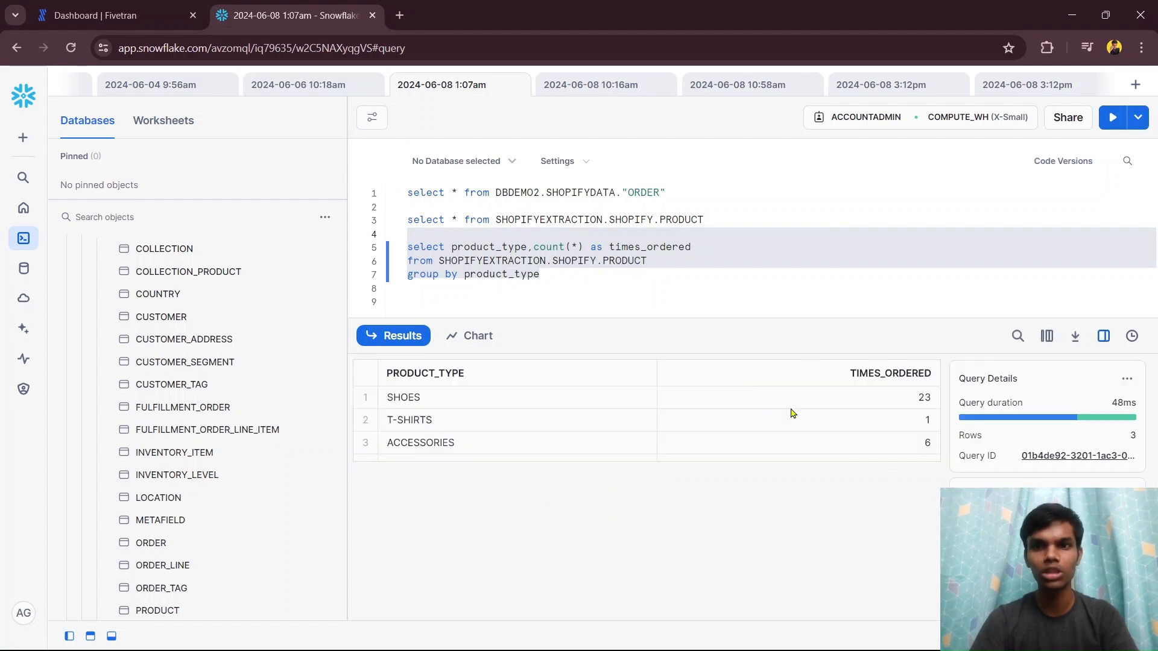
# Step: Start a new query with select * from, a few blank lines below the grouped product query
pyautogui.click(566, 273)
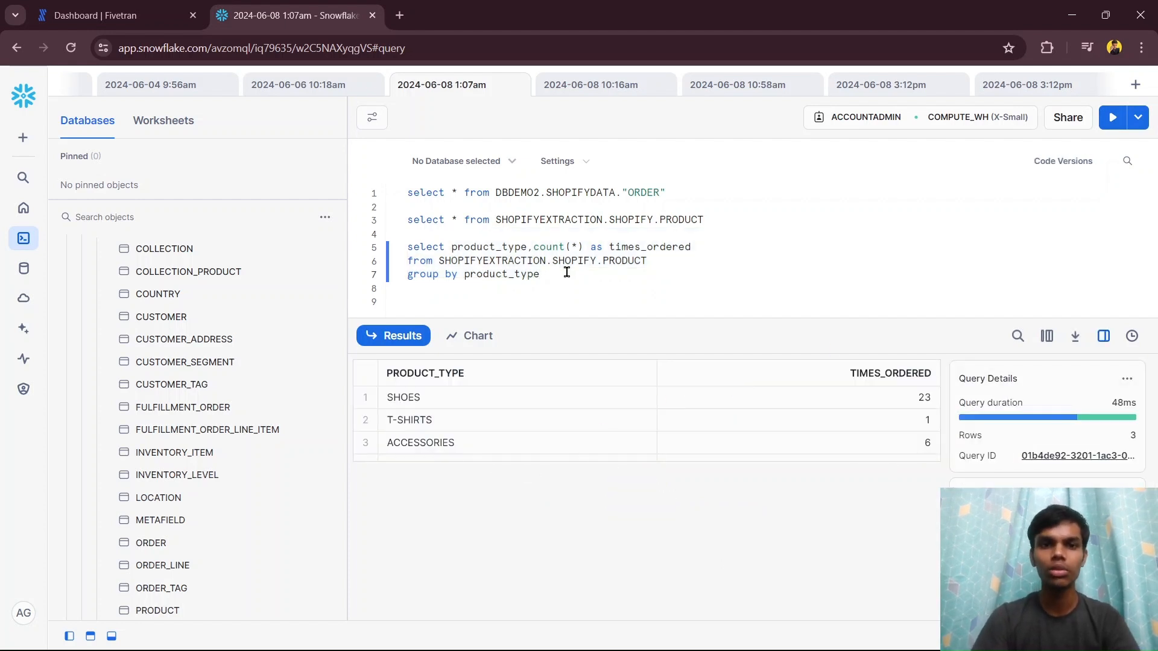
pyautogui.press('Return')
pyautogui.press('Return')
pyautogui.press('Return')
pyautogui.press('Return')
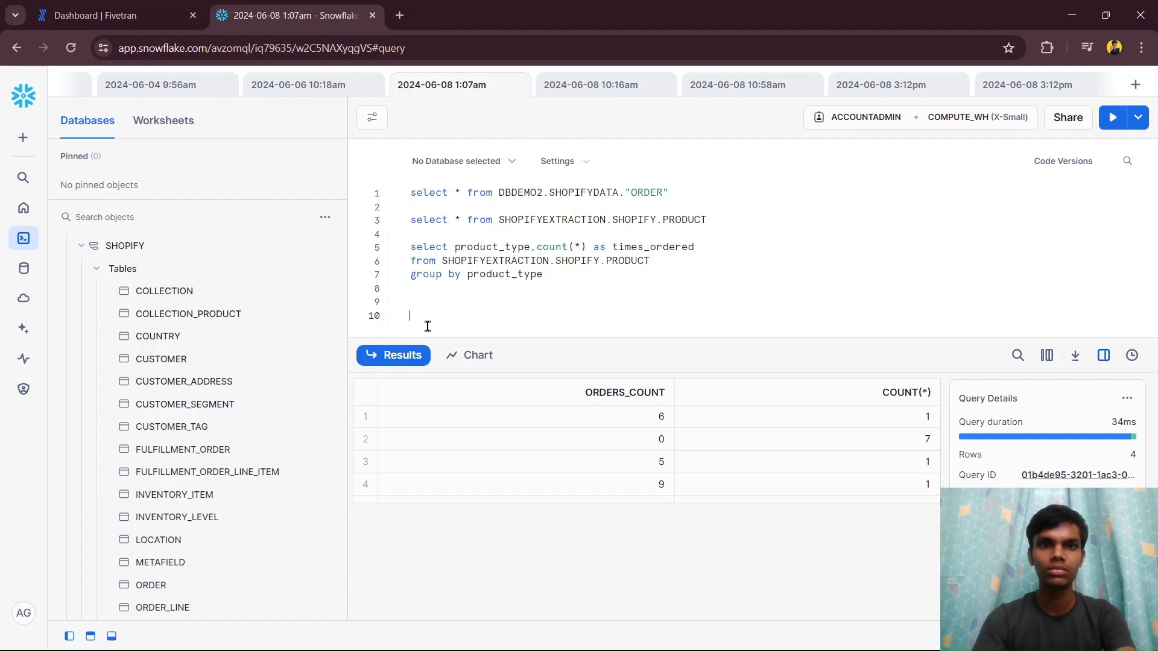
pyautogui.press('Return')
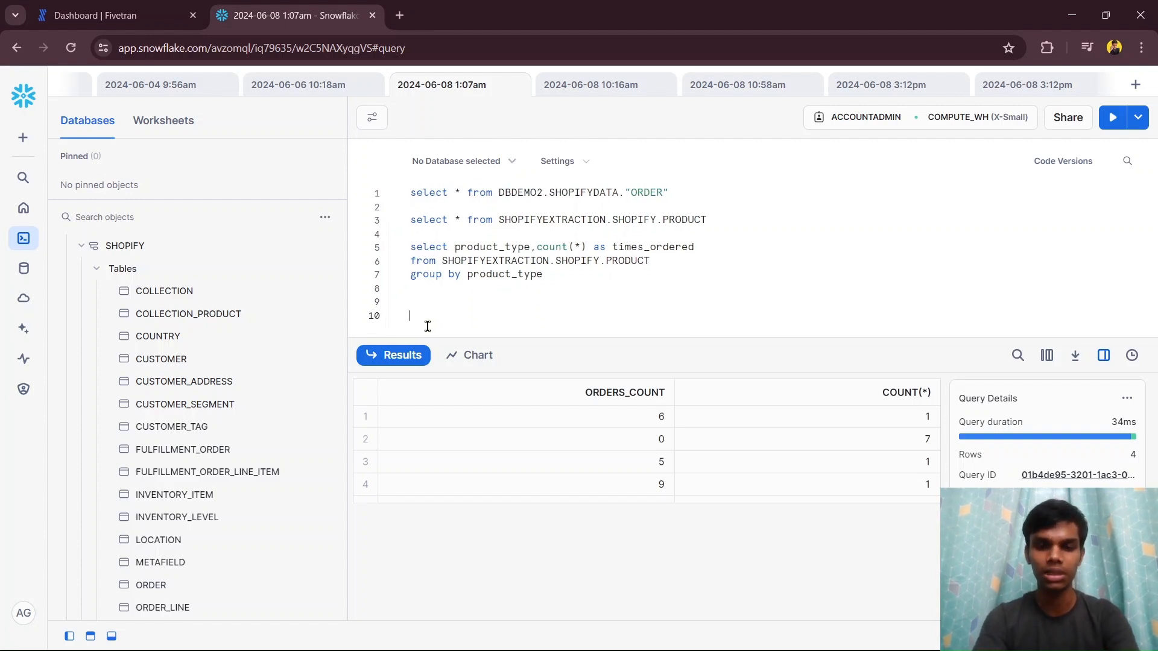
pyautogui.write('sleect ]')
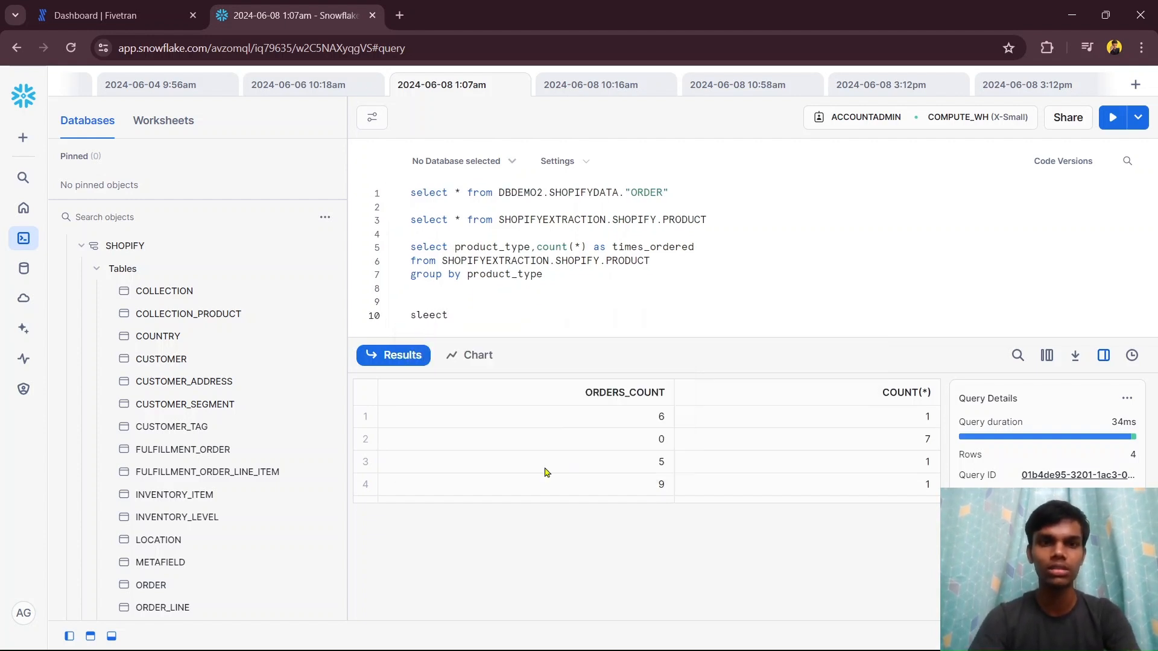
pyautogui.press('BackSpace')
pyautogui.press('BackSpace')
pyautogui.press('BackSpace')
pyautogui.press('BackSpace')
pyautogui.press('BackSpace')
pyautogui.write('se')
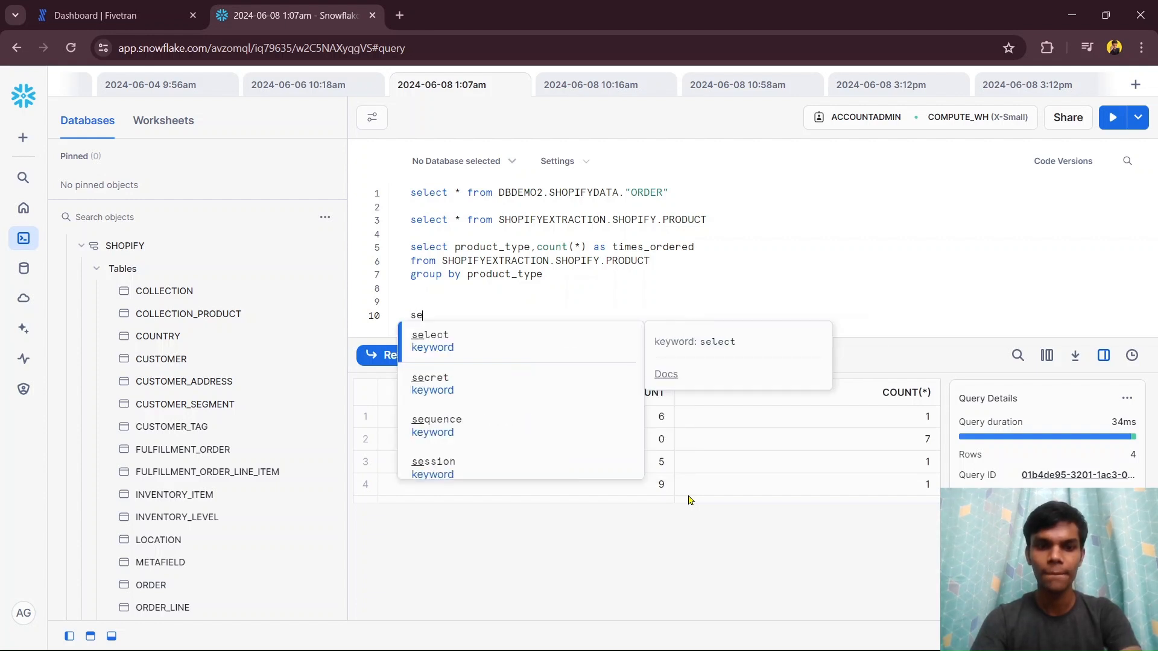
pyautogui.write('lect * from')
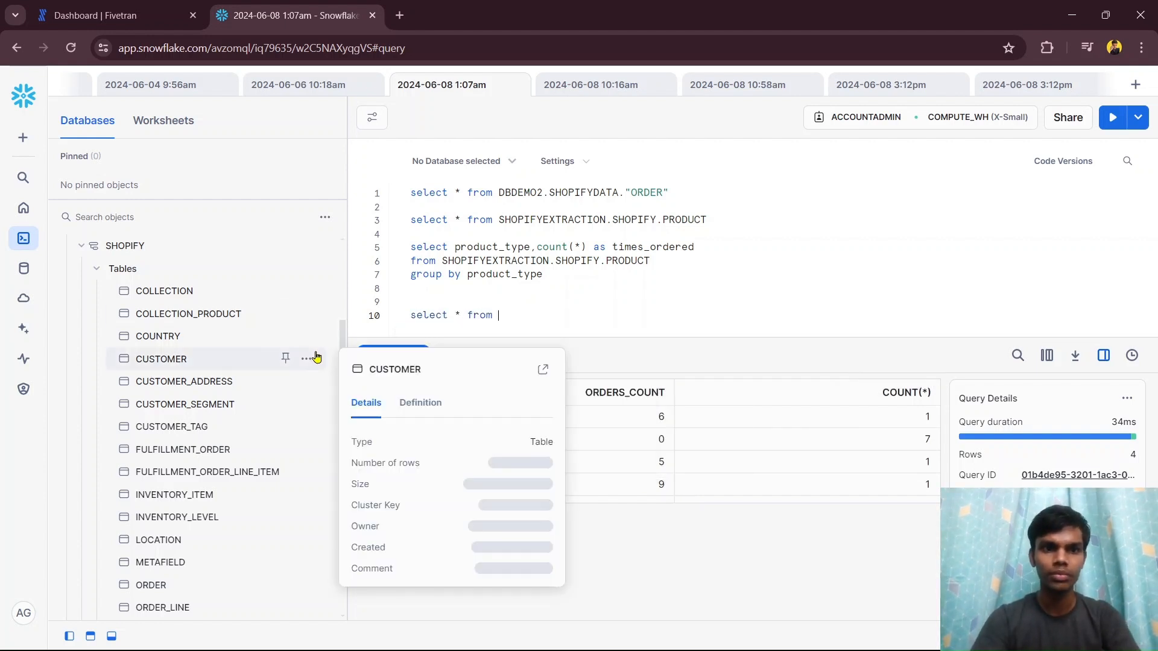
# Step: Insert the full table name SHOPIFYEXTRACTION.SHOPIFY.CUSTOMER into the new query and run only that query
pyautogui.click(315, 357)
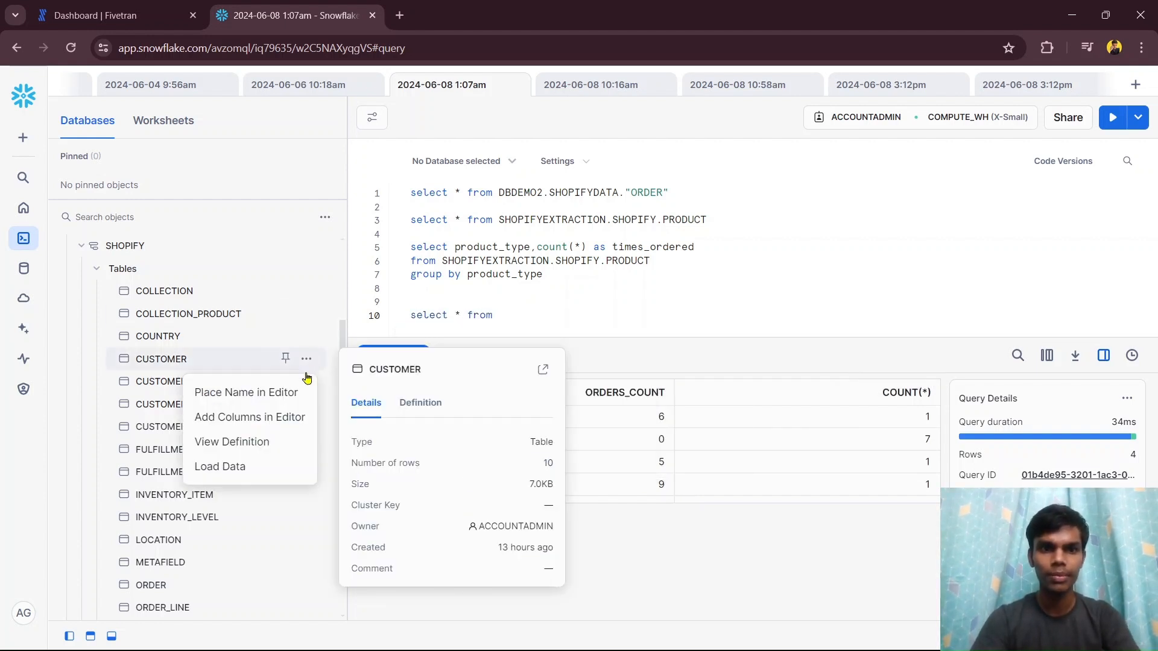
pyautogui.click(287, 389)
pyautogui.tripleClick(401, 320)
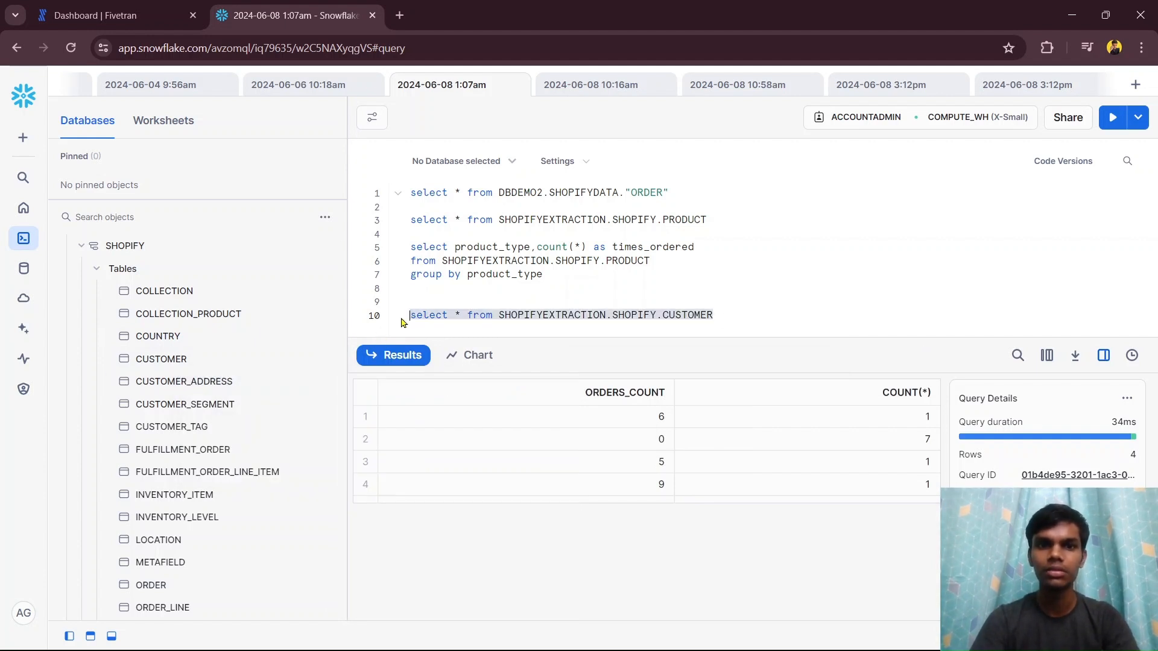
pyautogui.click(1112, 117)
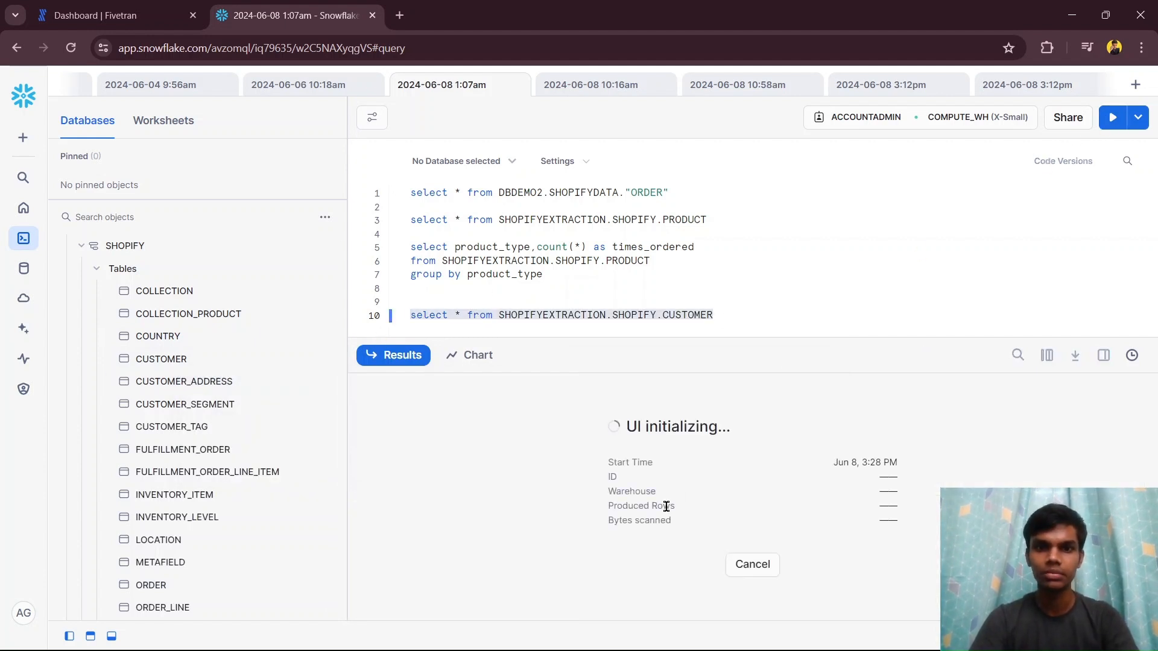
# Step: Check the CUSTOMER results down to the last row and compare them with the Customers list in the Shopify admin window
pyautogui.scroll(1, 652, 508)
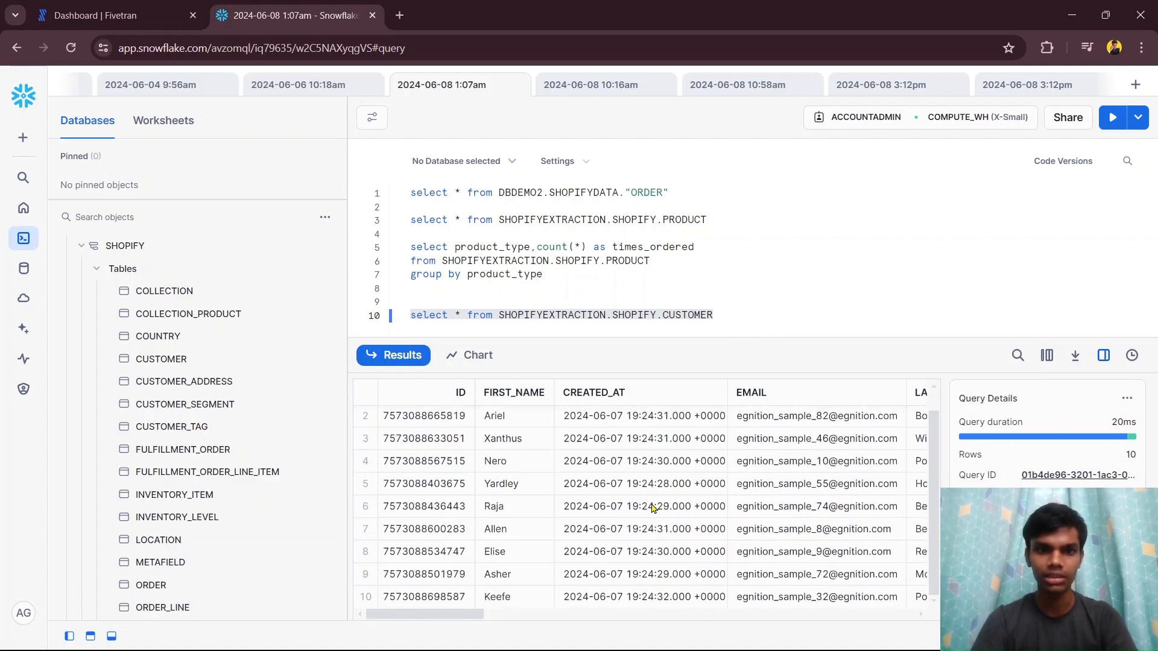
pyautogui.scroll(-1, 653, 508)
pyautogui.click(381, 595)
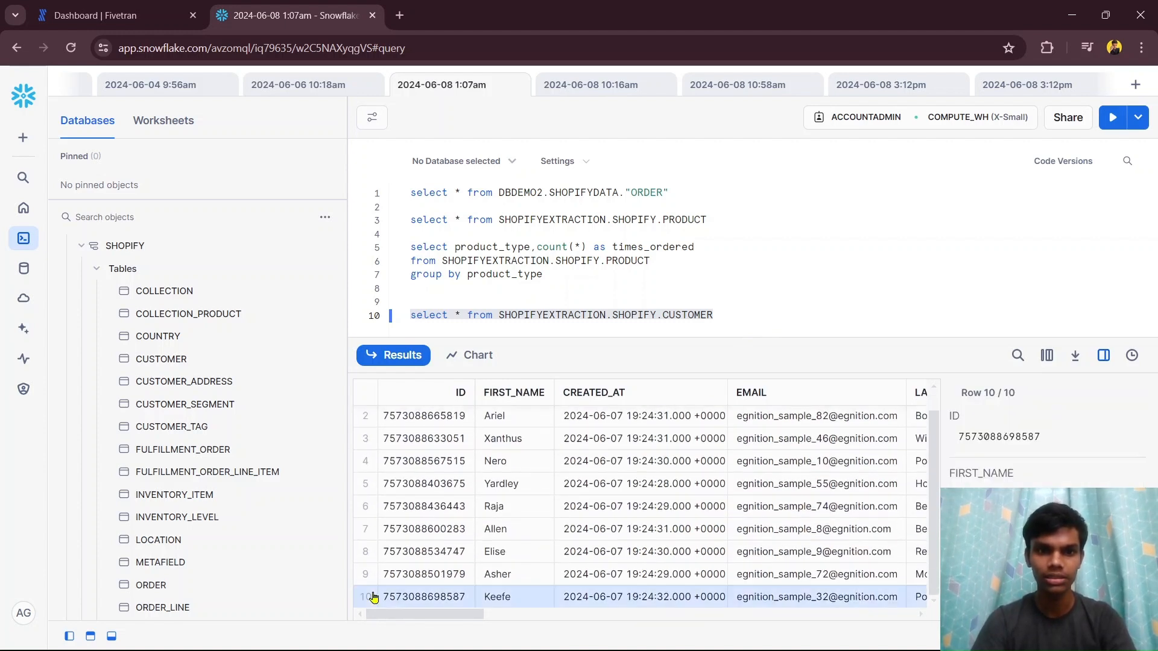
pyautogui.moveTo(728, 630)
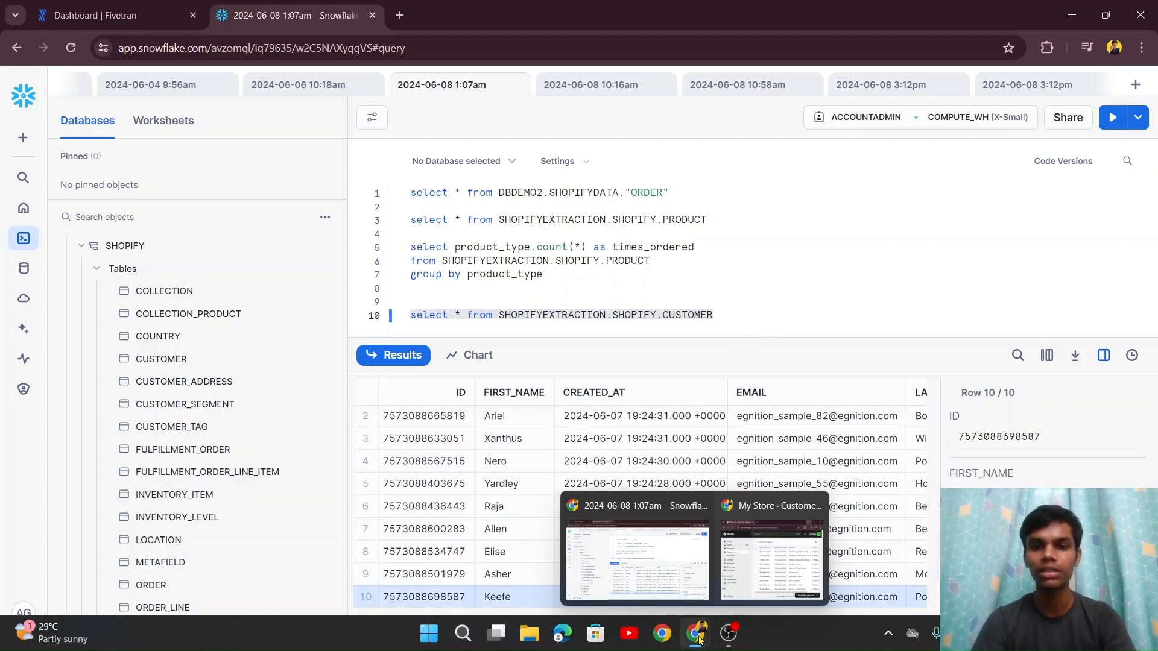
pyautogui.click(787, 554)
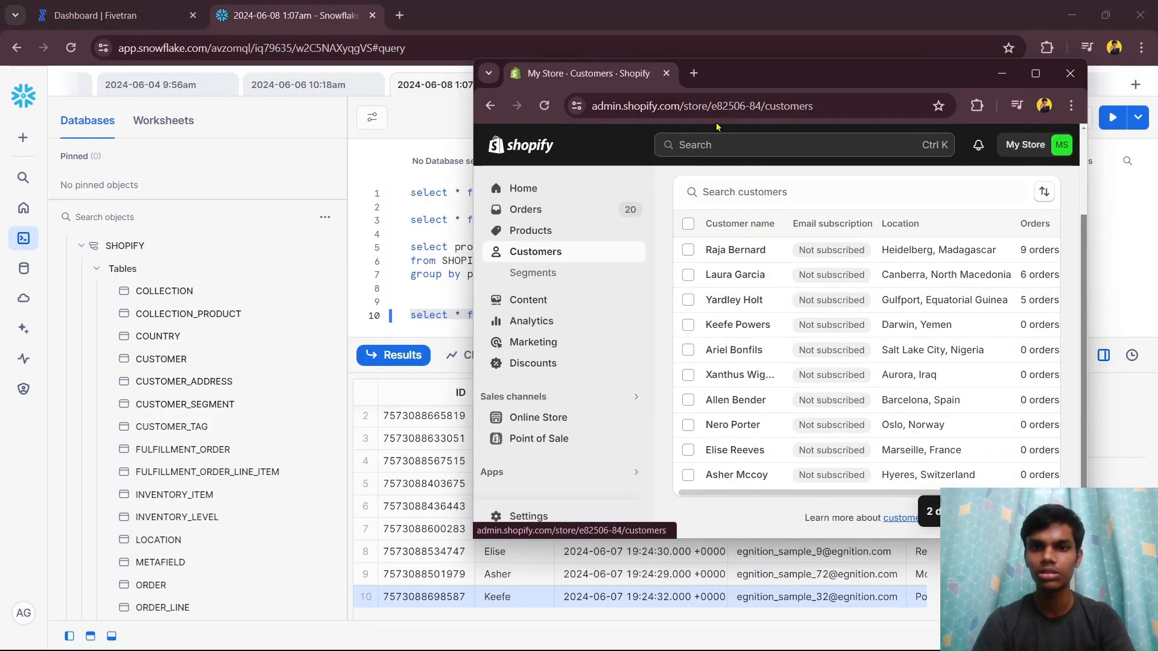
pyautogui.click(999, 73)
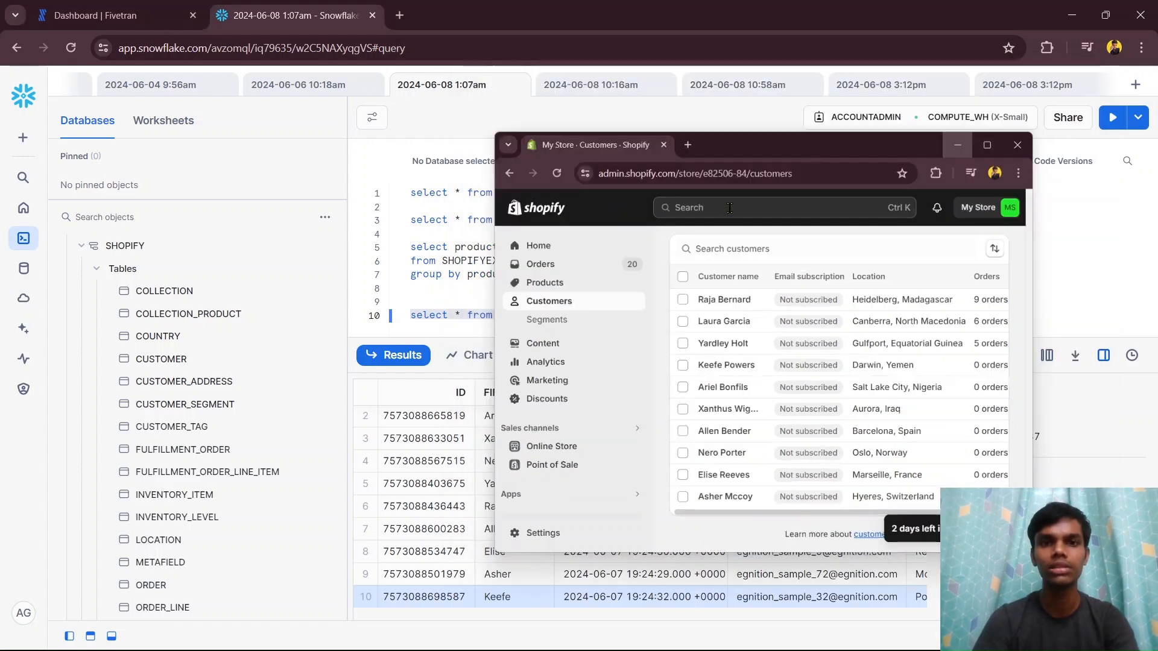
# Step: Inspect the ORDERS_COUNT column of the CUSTOMER results and return to the ID and FIRST_NAME columns
pyautogui.hscroll(5, 654, 488)
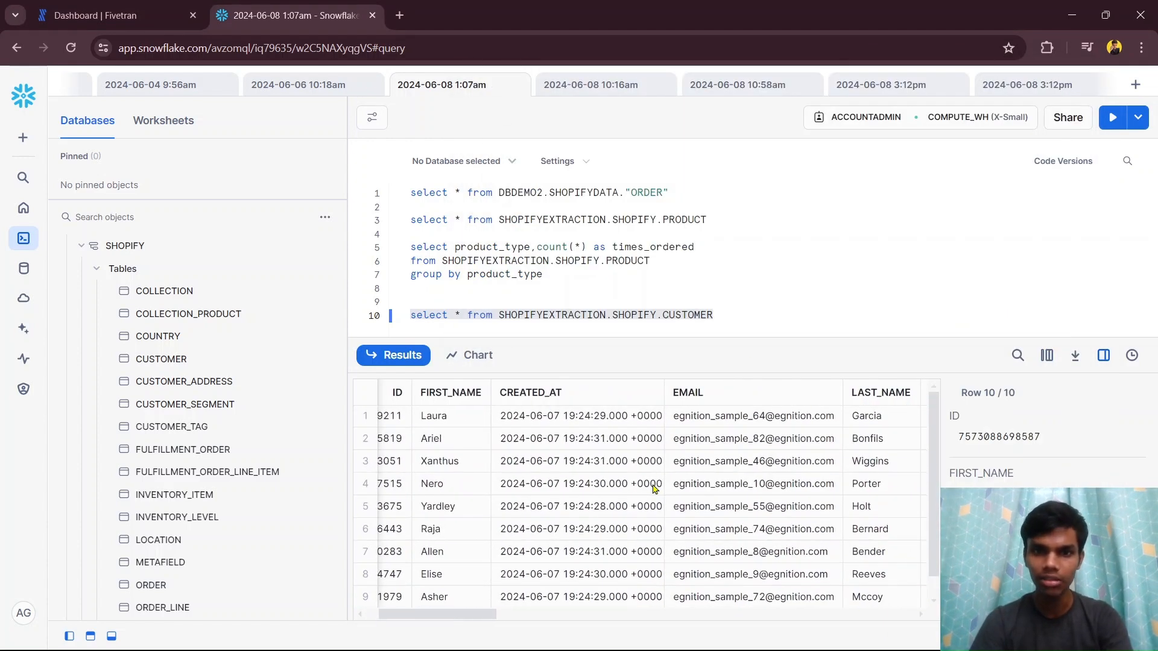
pyautogui.hscroll(3, 681, 442)
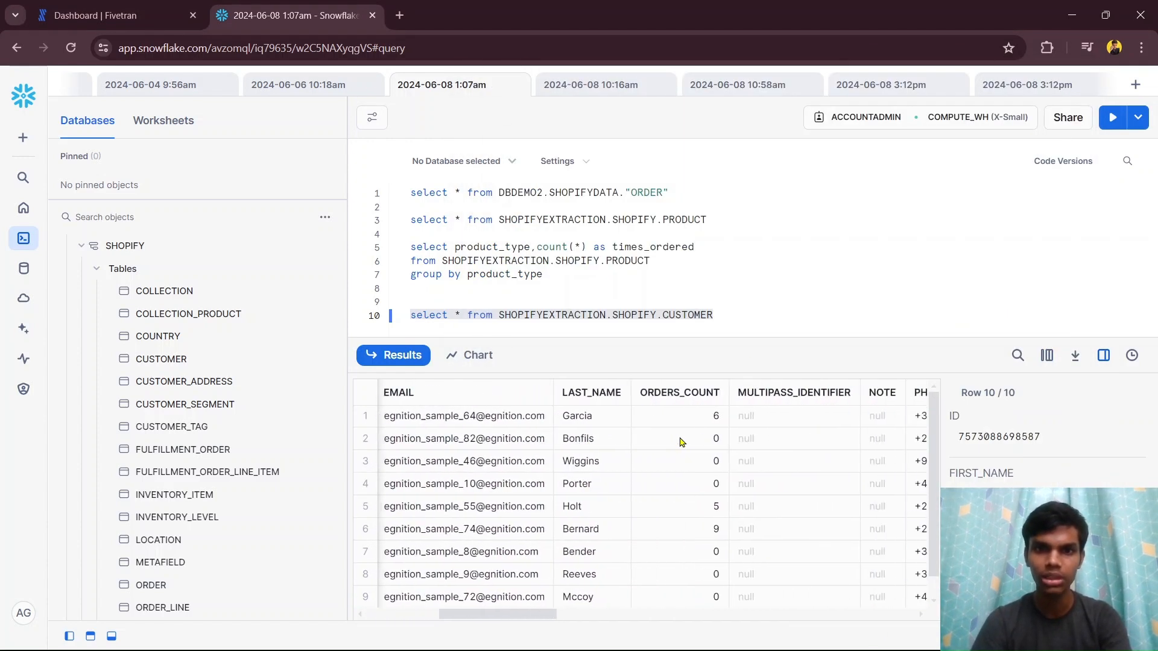
pyautogui.click(659, 402)
pyautogui.hscroll(-5, 490, 503)
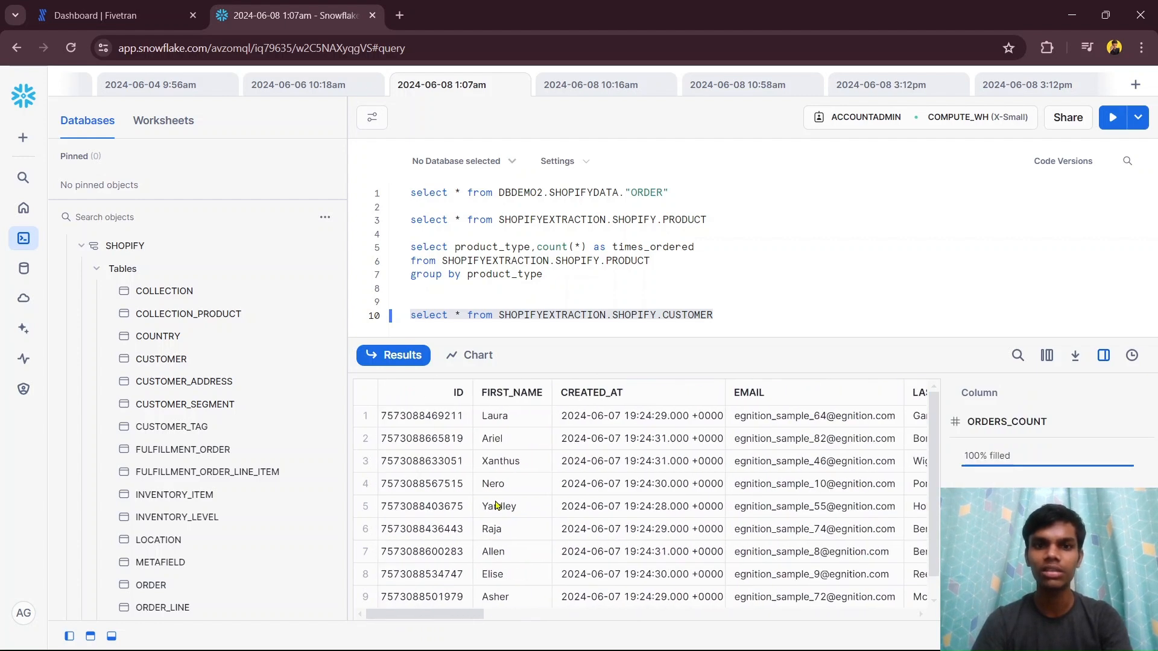
# Step: Write a second select * from SHOPIFYEXTRACTION.SHOPIFY.CUSTOMER query below the existing customer query, separated by a blank line
pyautogui.hscroll(5, 493, 504)
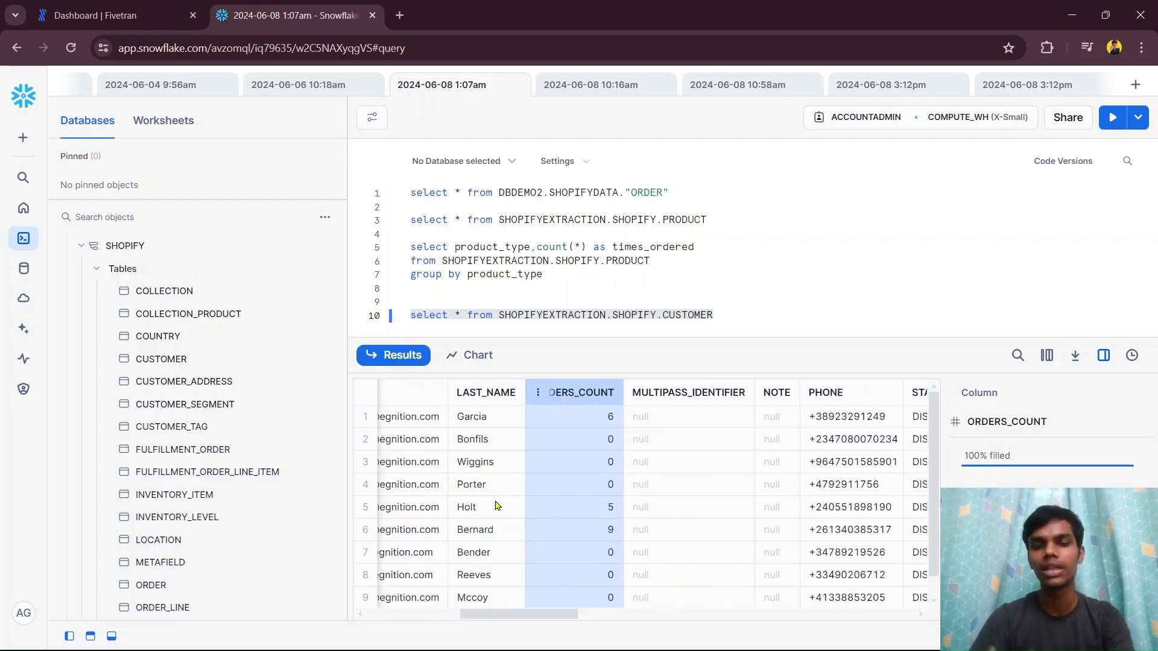
pyautogui.click(720, 316)
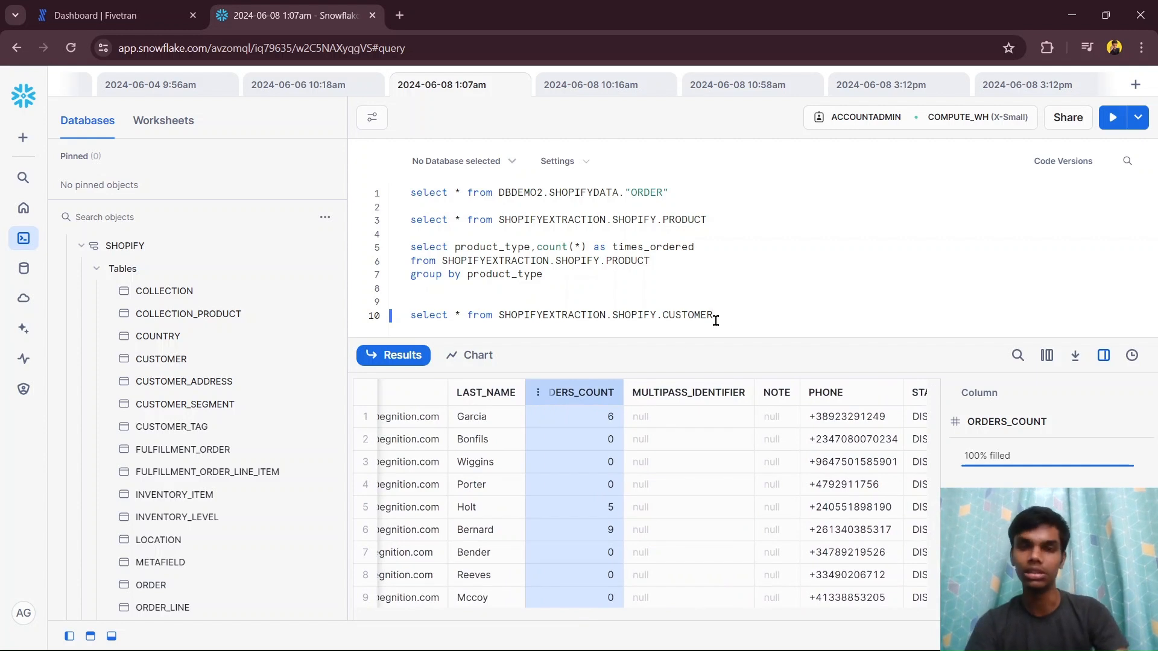
pyautogui.press('Return')
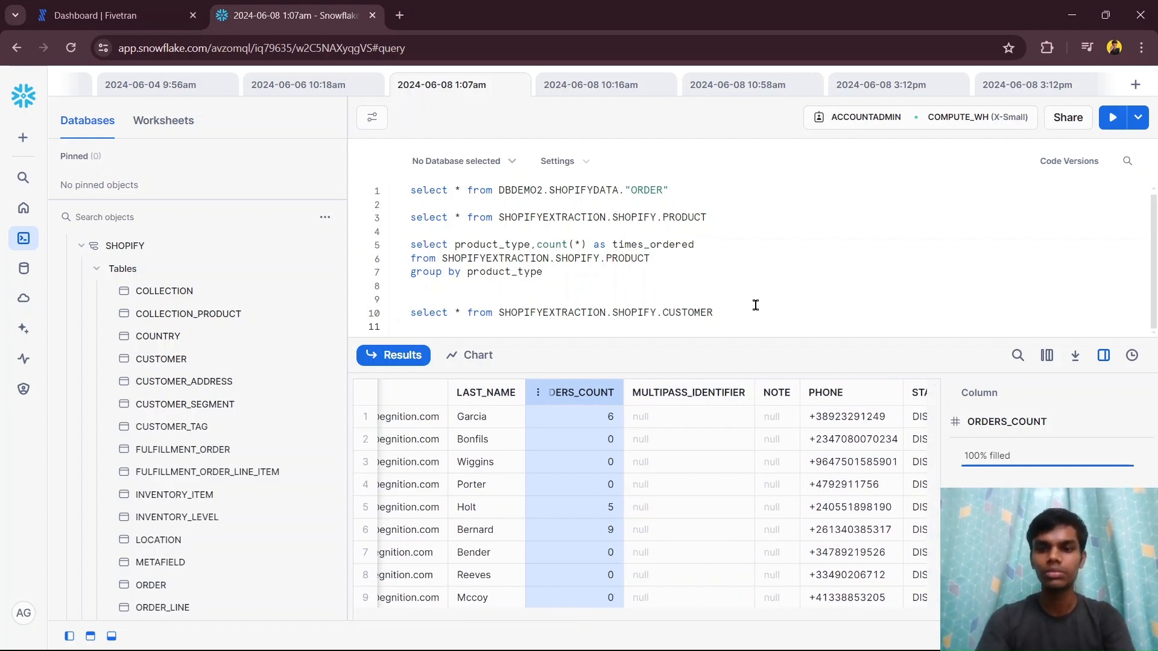
pyautogui.press('Return')
pyautogui.write('select * fro')
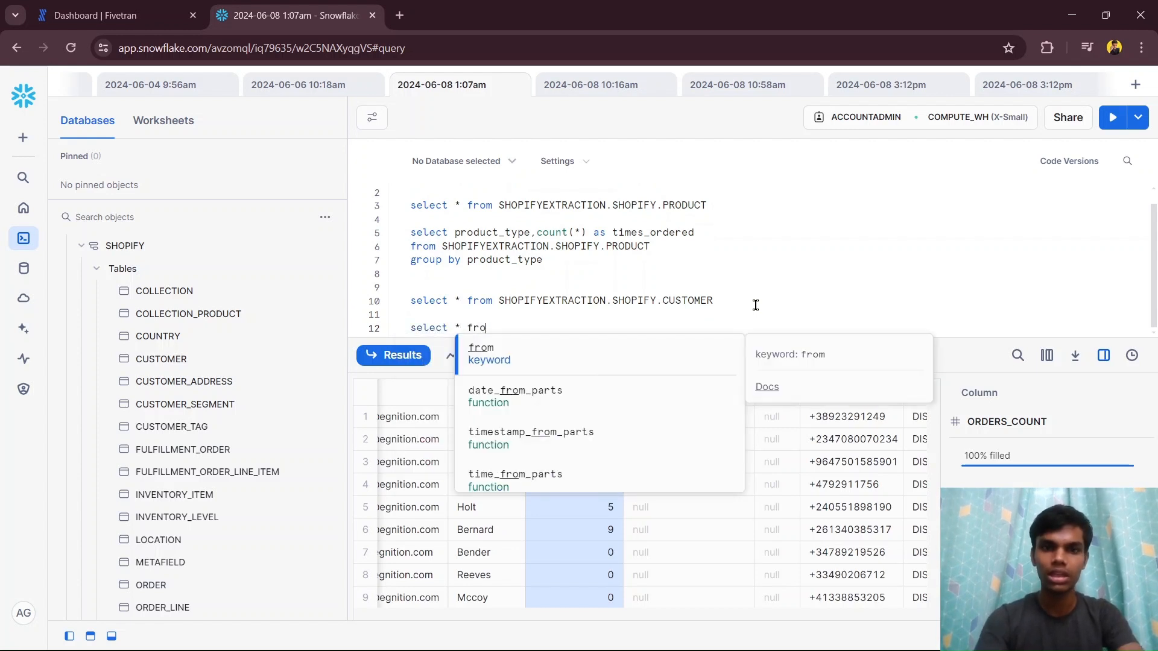
pyautogui.write('m')
pyautogui.moveTo(755, 304); pyautogui.dragTo(500, 303)
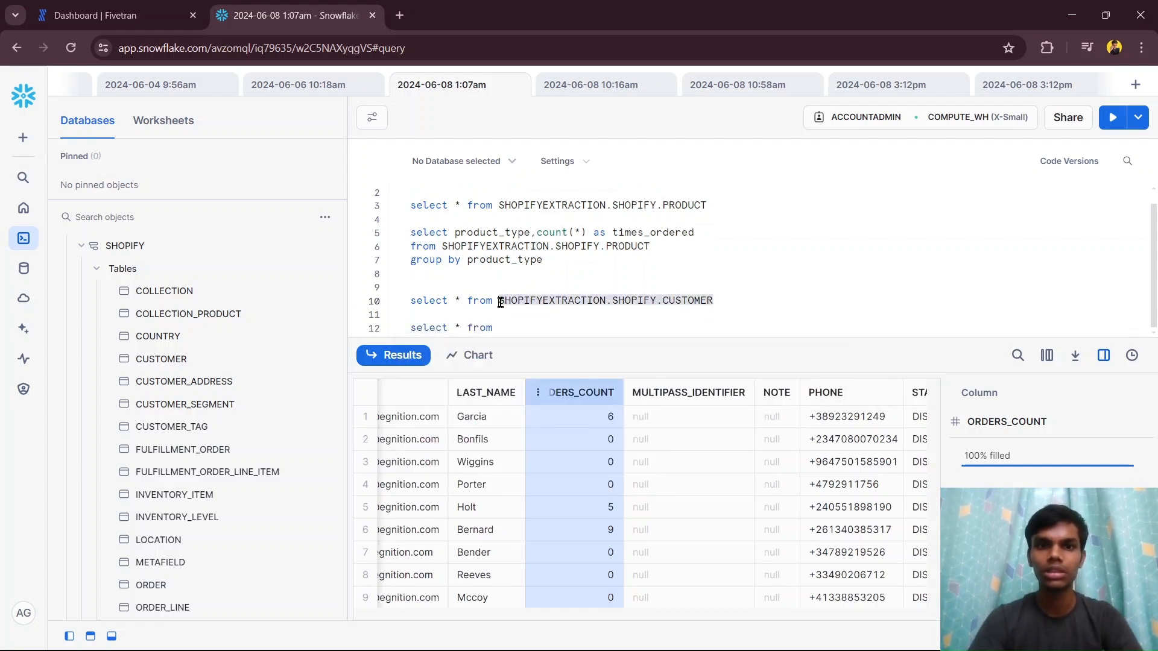
pyautogui.hotkey('ctrl', 'c')
pyautogui.click(513, 326)
pyautogui.hotkey('ctrl', 'v')
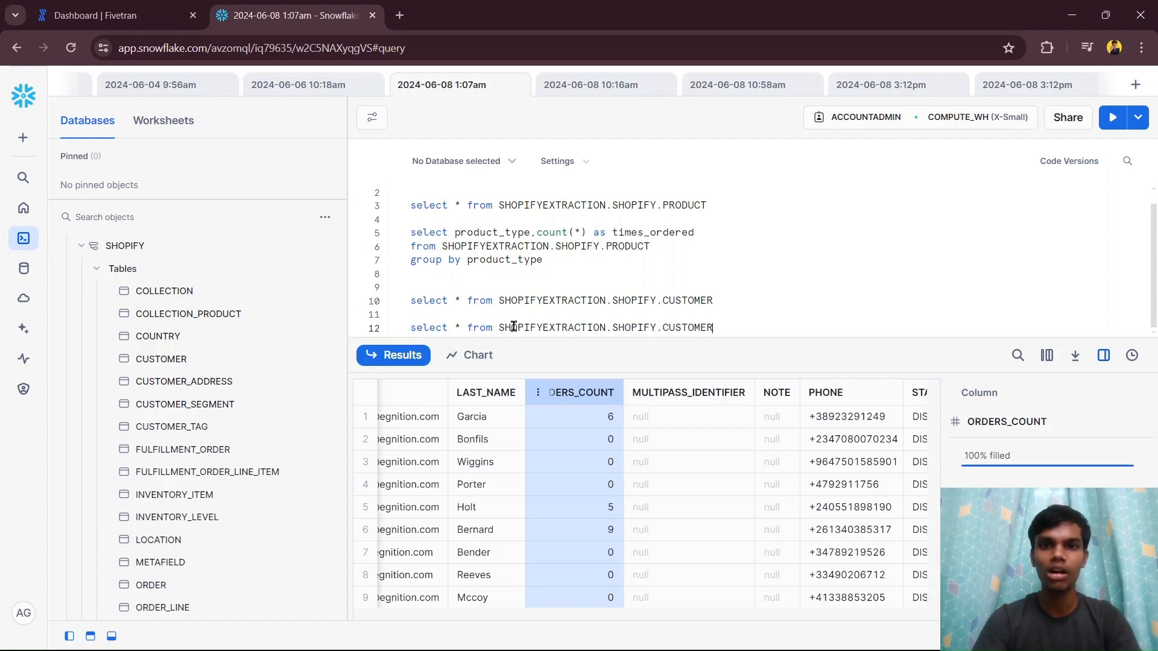
# Step: Add an order by orders_count clause on a new line of the second customer query
pyautogui.press('Return')
pyautogui.write('order b')
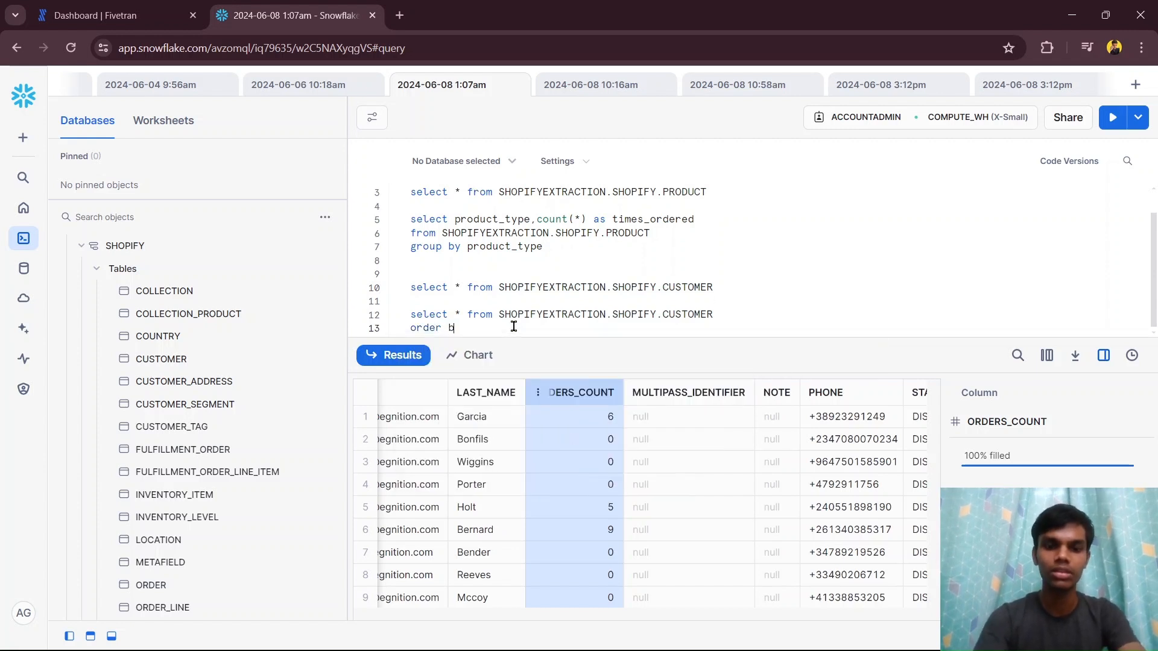
pyautogui.write('y order')
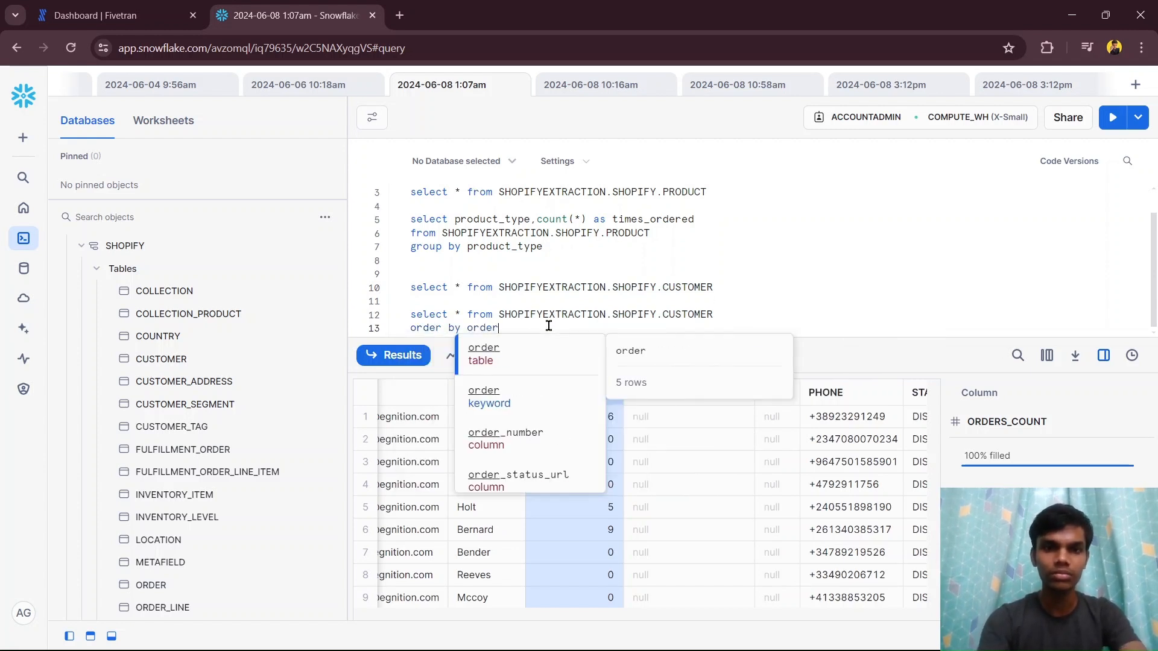
pyautogui.press('Down')
pyautogui.press('Down')
pyautogui.press('Down')
pyautogui.press('Down')
pyautogui.press('Return')
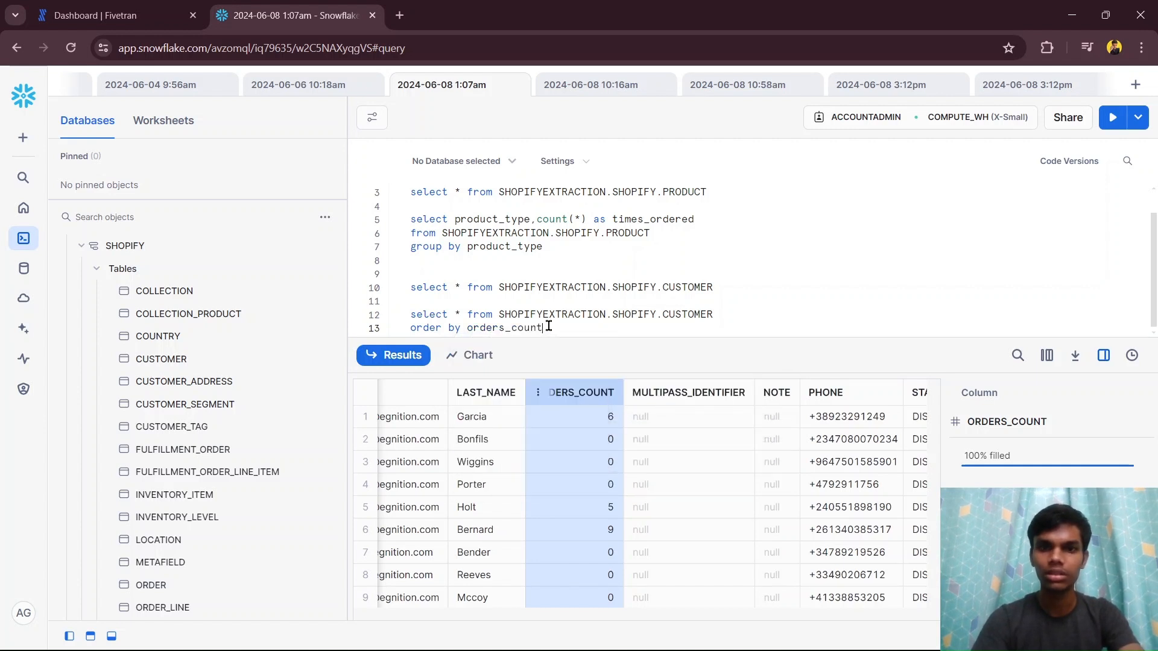
# Step: Make the sort descending by ending the clause with DESC; and run only this customer query
pyautogui.write('DES')
pyautogui.press('BackSpace')
pyautogui.press('BackSpace')
pyautogui.write('ES:')
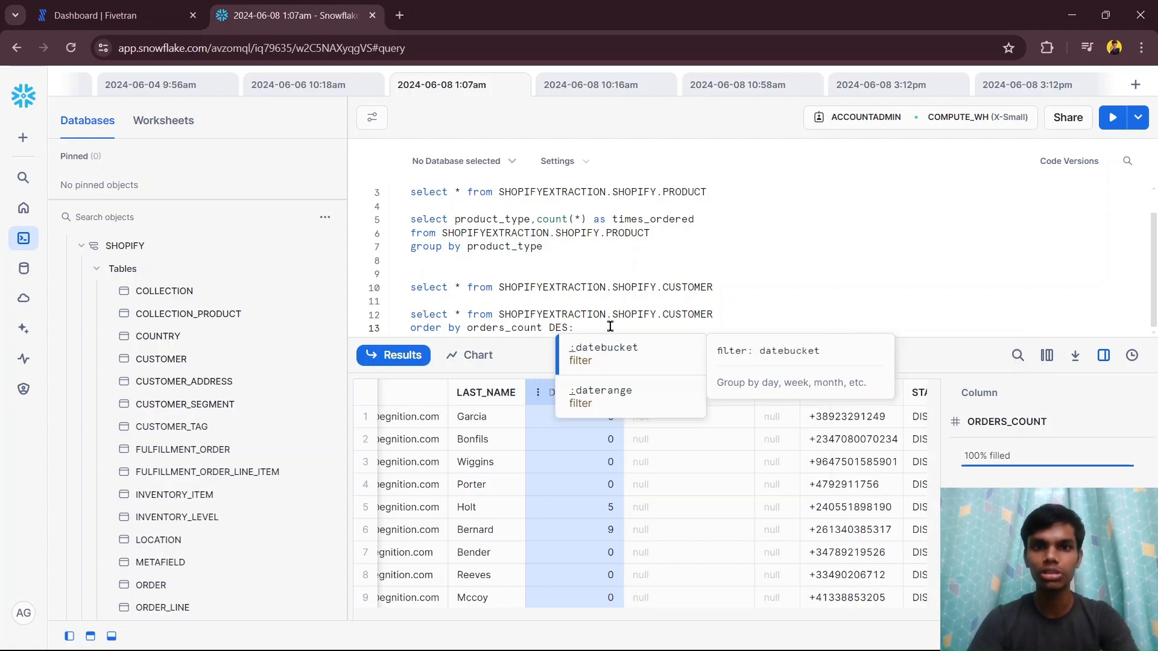
pyautogui.press('BackSpace')
pyautogui.write('C;')
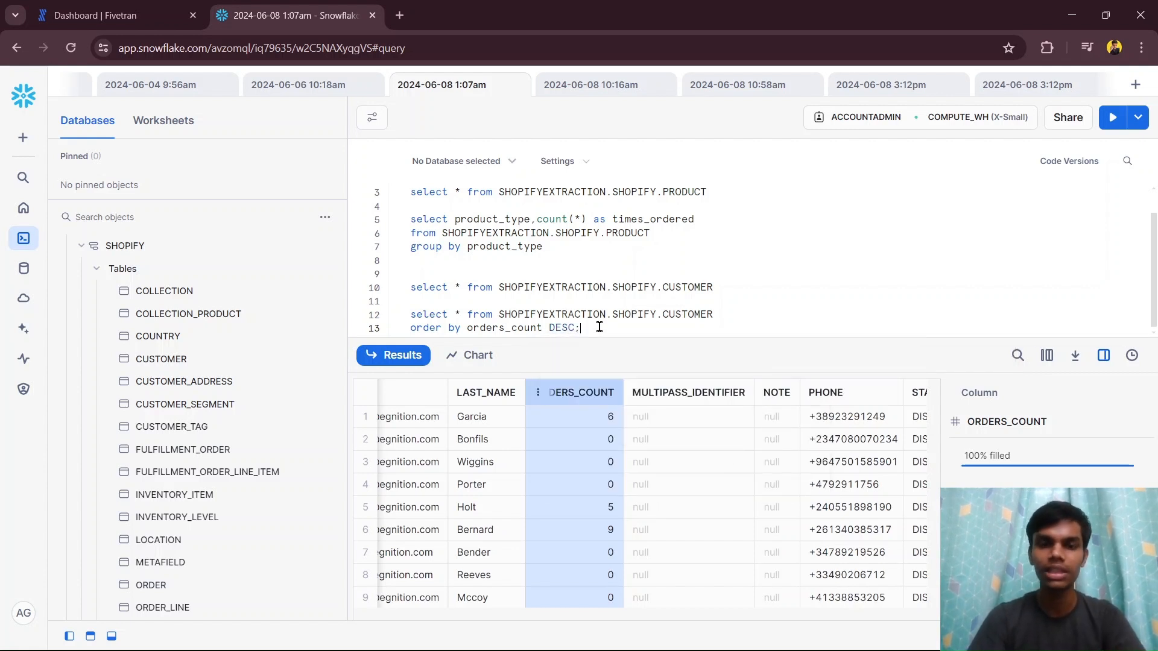
pyautogui.moveTo(599, 328); pyautogui.dragTo(413, 313)
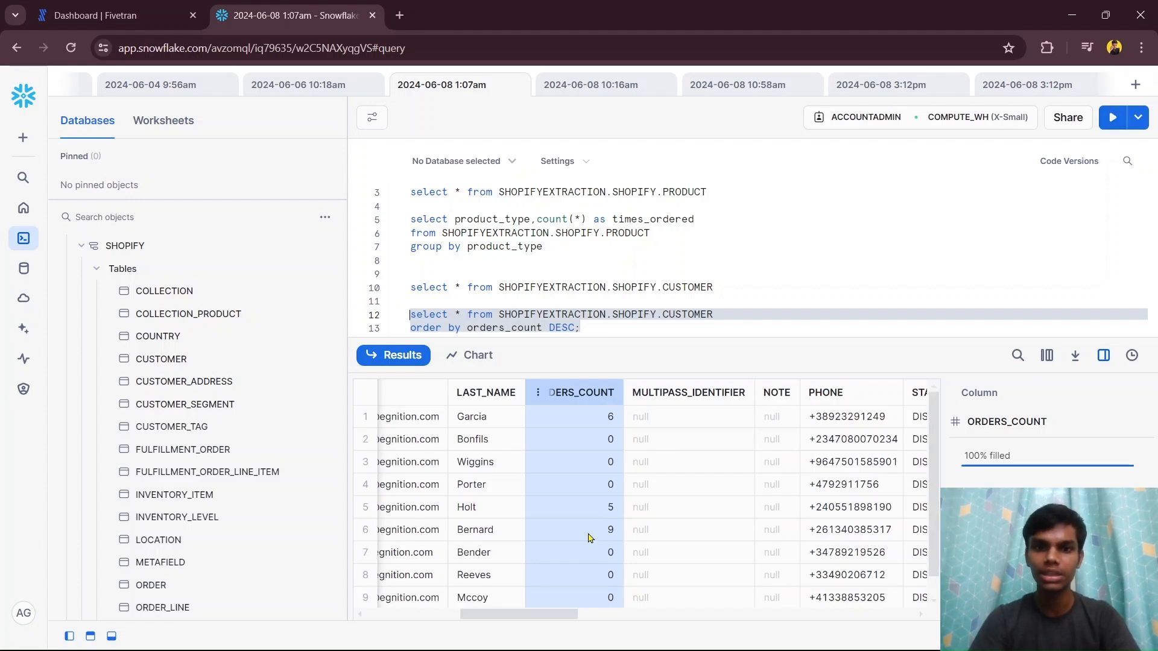
pyautogui.hotkey('ctrl', 'Return')
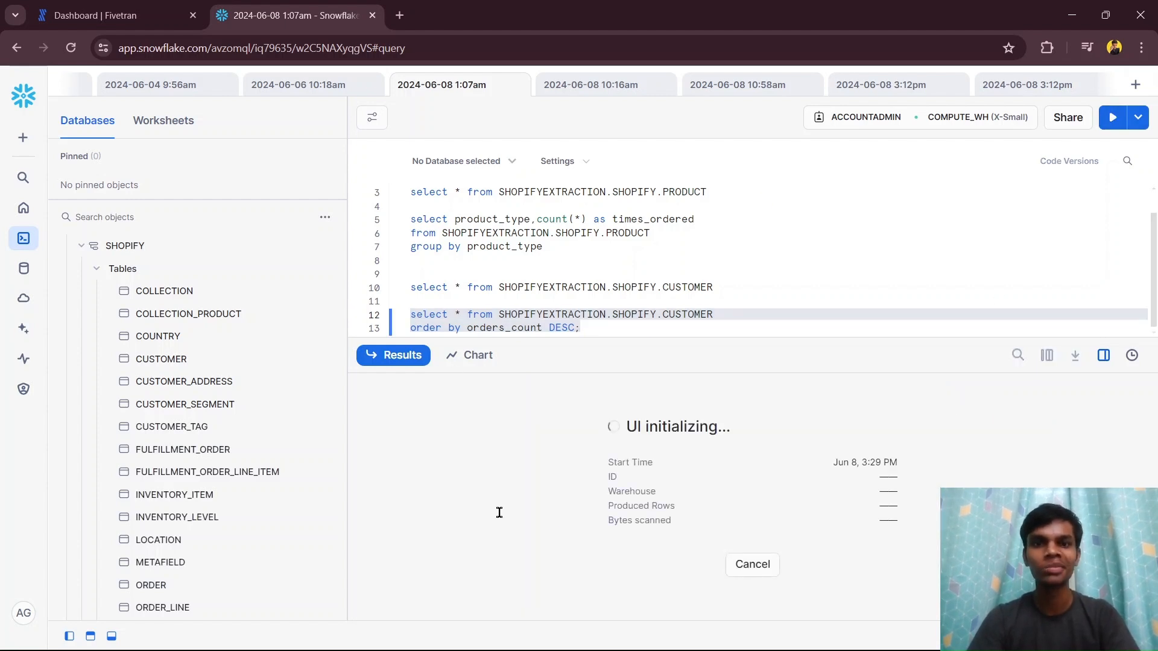
# Step: Examine the sorted CUSTOMER results, matching the highest ORDERS_COUNT values to the customers' names, down to the last row
pyautogui.hscroll(5, 651, 419)
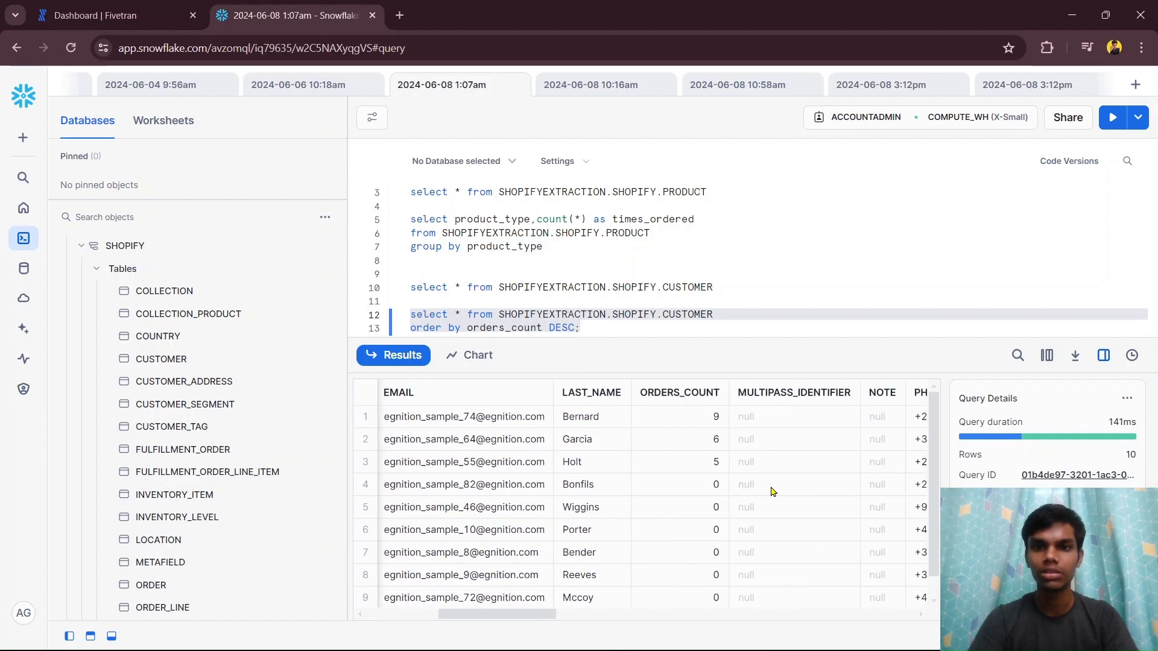
pyautogui.click(651, 419)
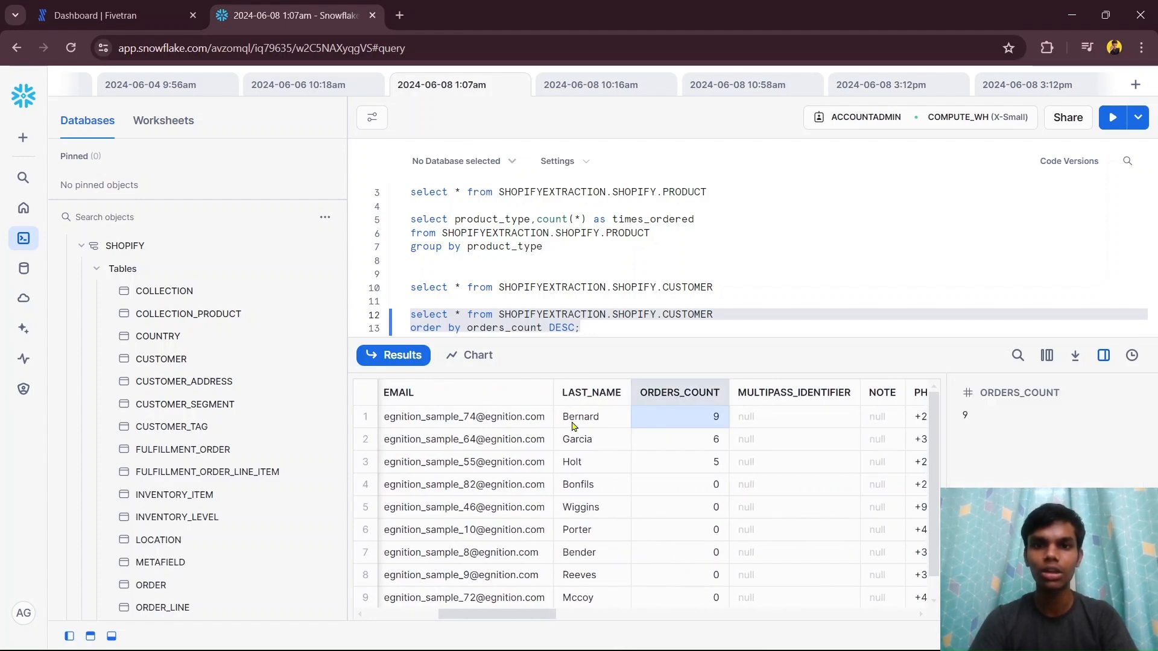
pyautogui.hscroll(-3, 576, 430)
pyautogui.hscroll(-5, 580, 432)
pyautogui.click(470, 419)
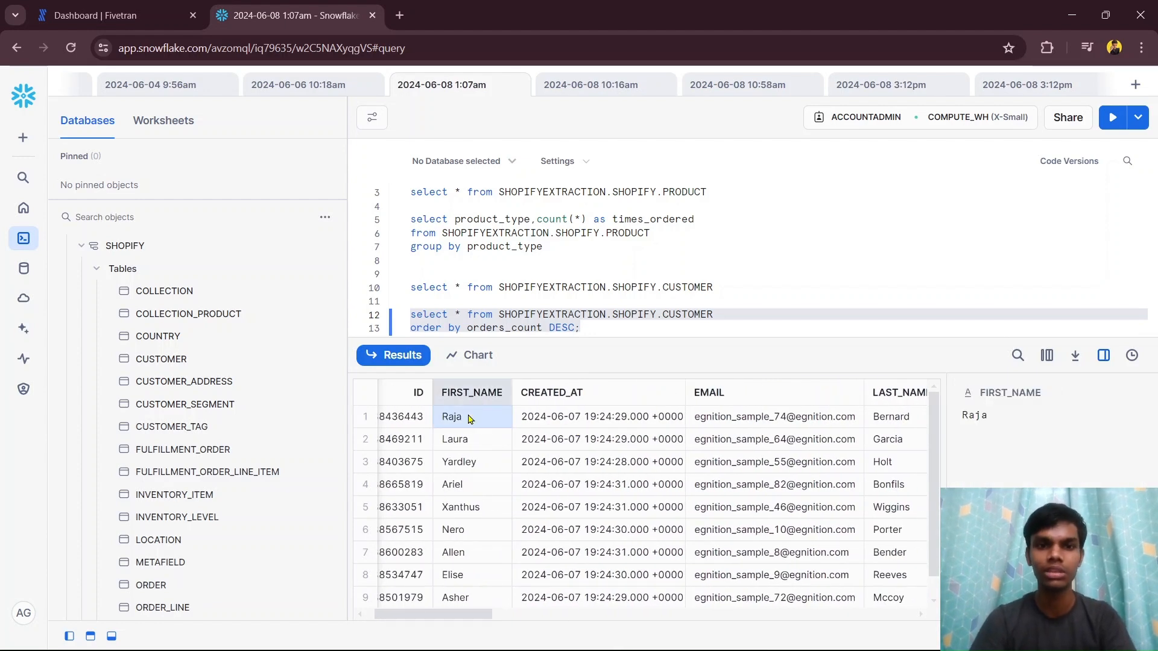
pyautogui.hscroll(5, 471, 419)
pyautogui.click(732, 440)
pyautogui.click(636, 438)
pyautogui.click(758, 469)
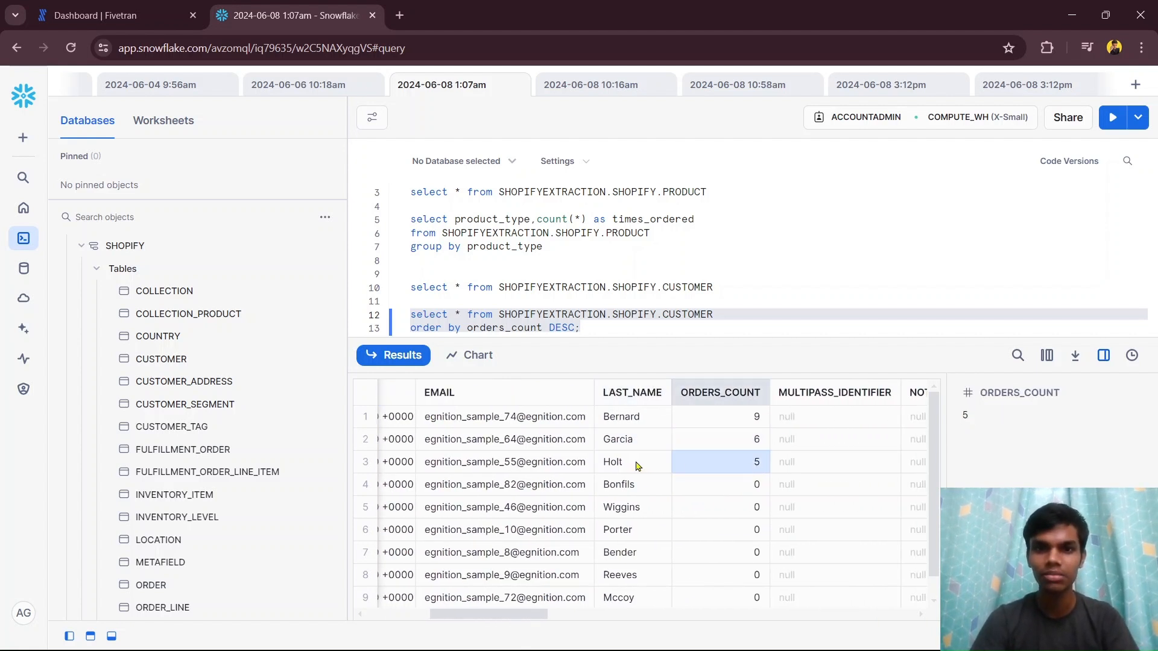
pyautogui.click(612, 470)
pyautogui.scroll(-1, 688, 537)
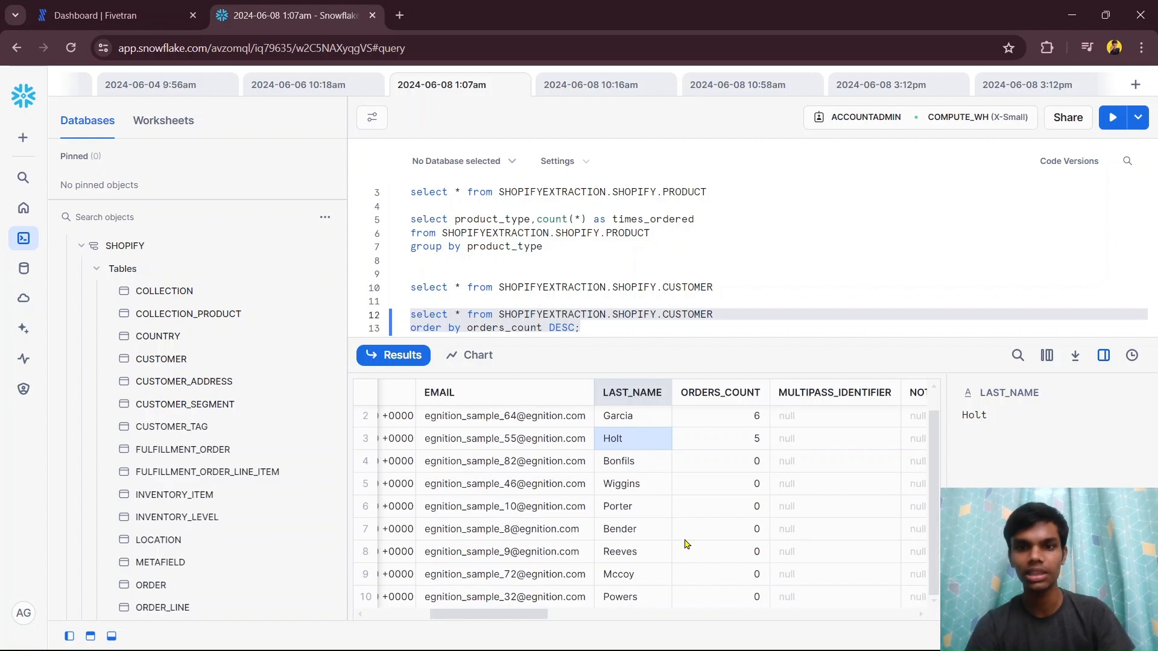
# Step: Enlarge the query editor and start a new query with select * from, a few blank lines below the sorted customer query
pyautogui.click(674, 336)
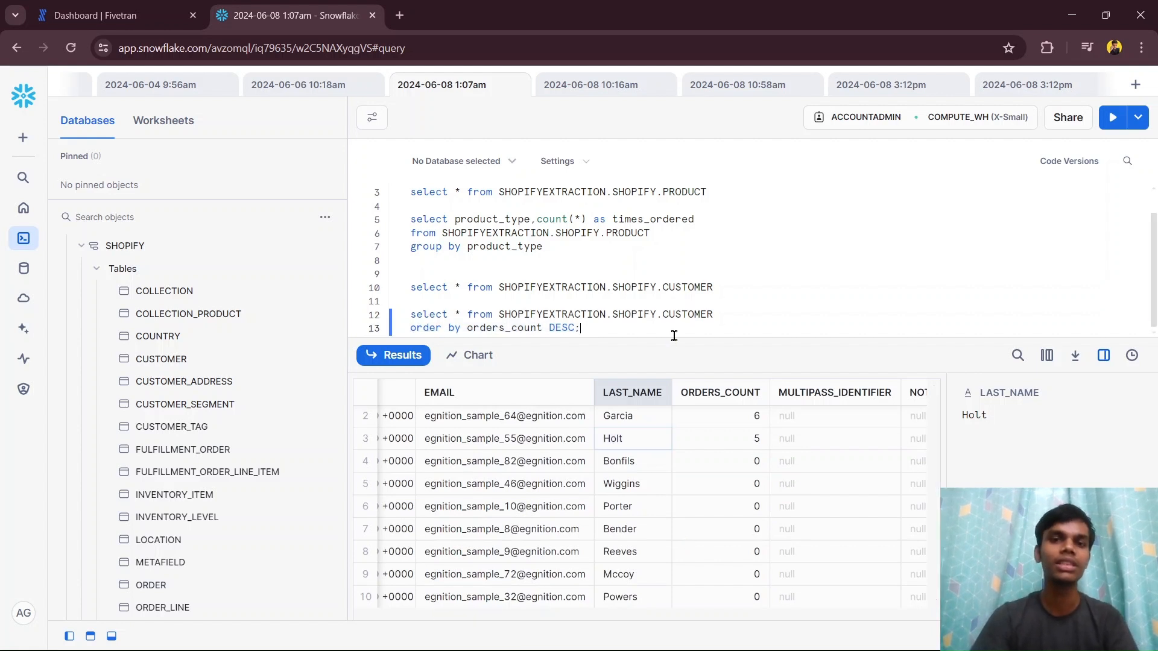
pyautogui.moveTo(751, 339); pyautogui.dragTo(746, 369)
pyautogui.scroll(-5, 219, 466)
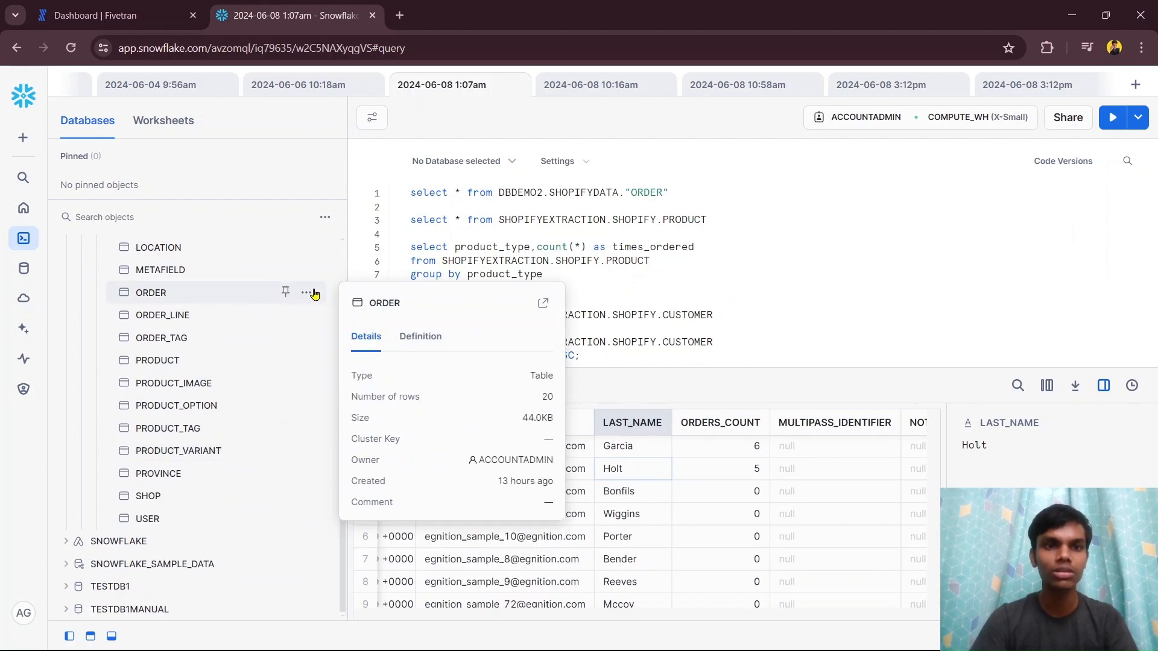
pyautogui.click(309, 293)
pyautogui.click(747, 343)
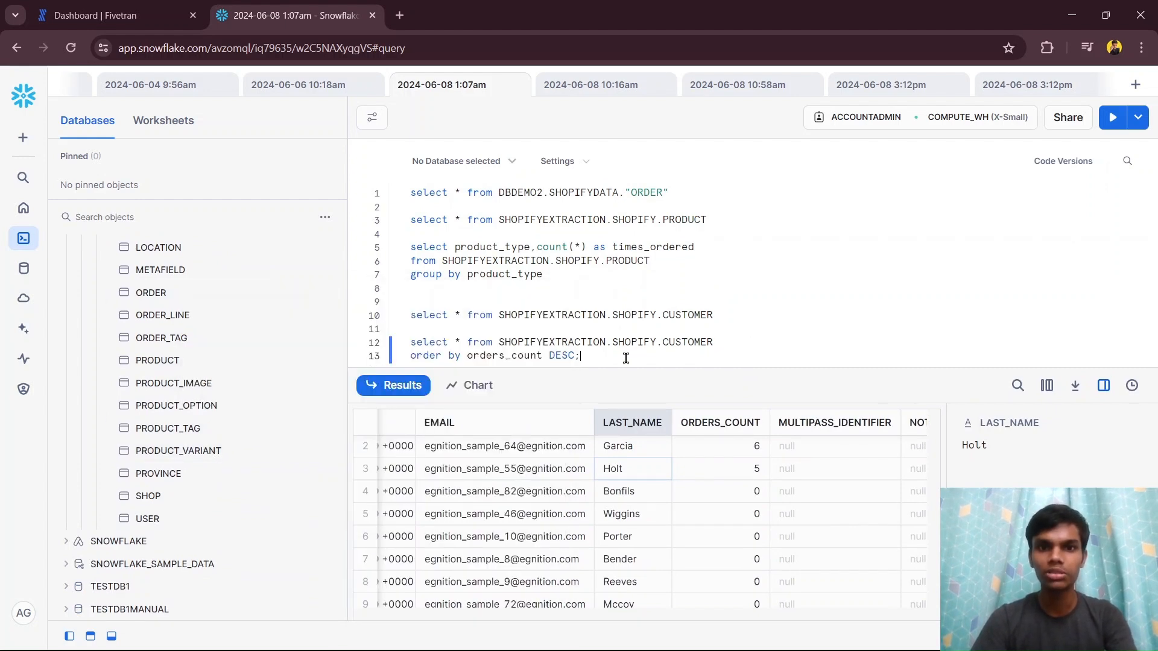
pyautogui.press('Return')
pyautogui.press('Return')
pyautogui.press('Return')
pyautogui.write('select')
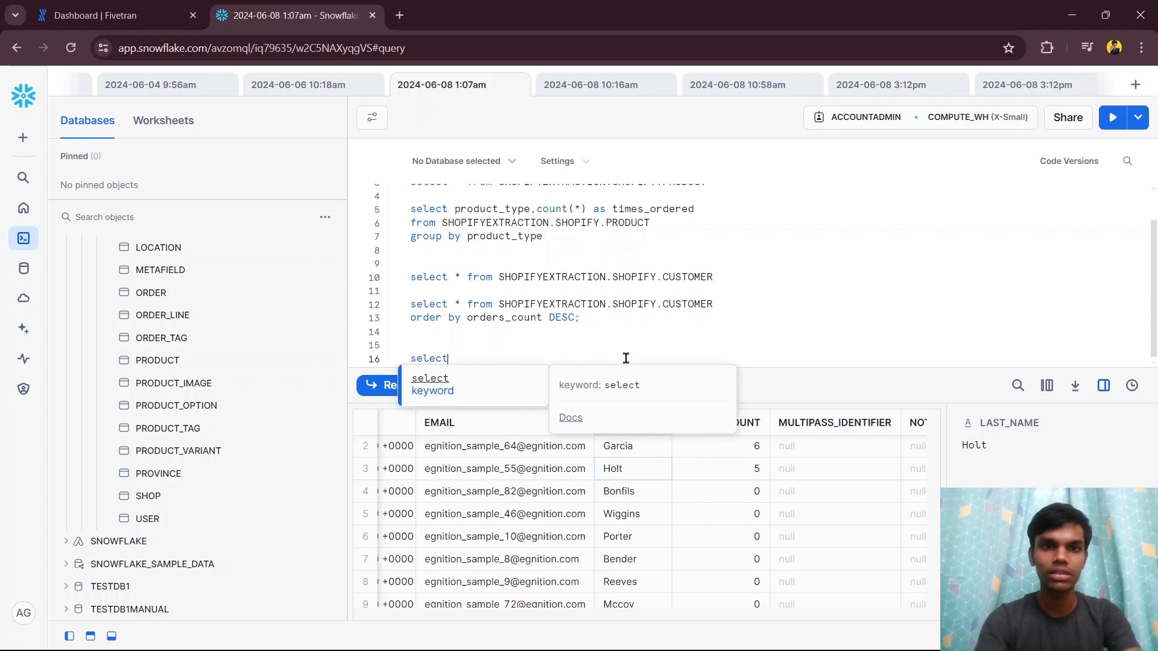
pyautogui.write(' * from')
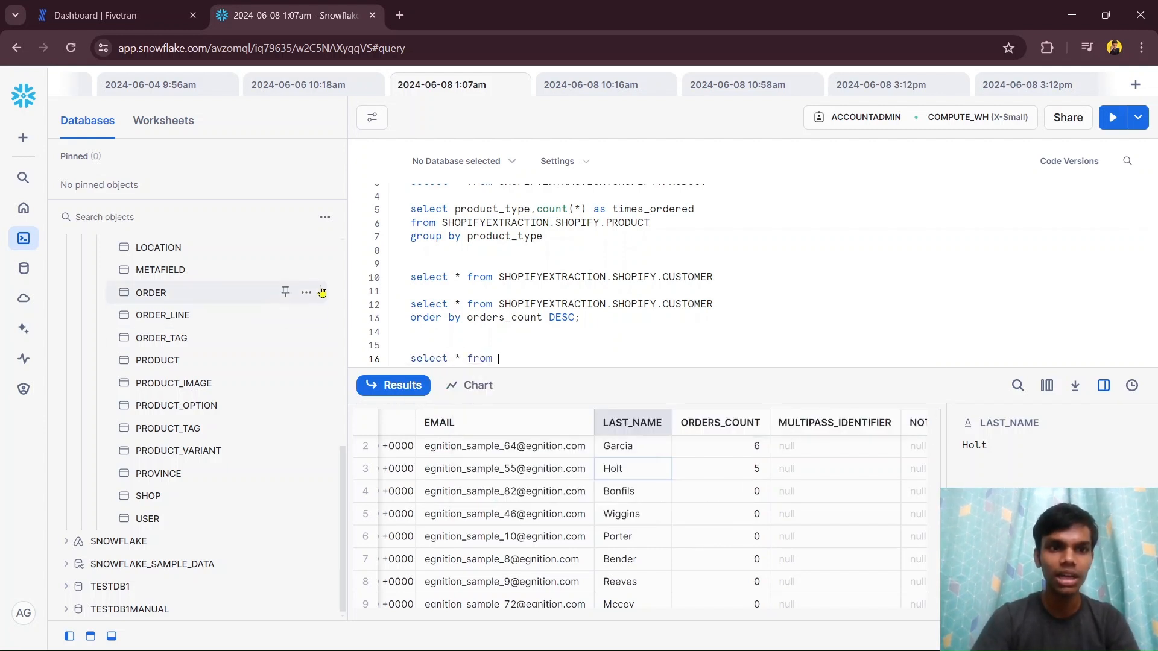
# Step: Insert the full table name SHOPIFYEXTRACTION.SHOPIFY.ORDER into the new query and run only that query
pyautogui.click(312, 315)
pyautogui.click(276, 325)
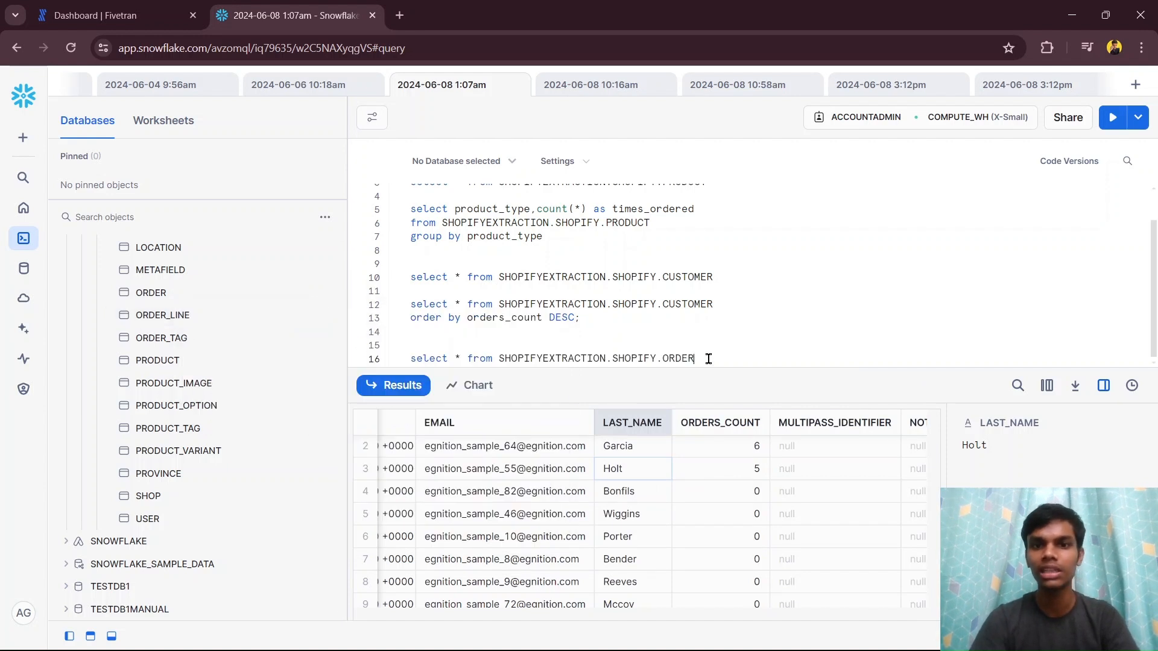
pyautogui.moveTo(707, 359); pyautogui.dragTo(386, 347)
pyautogui.click(1113, 117)
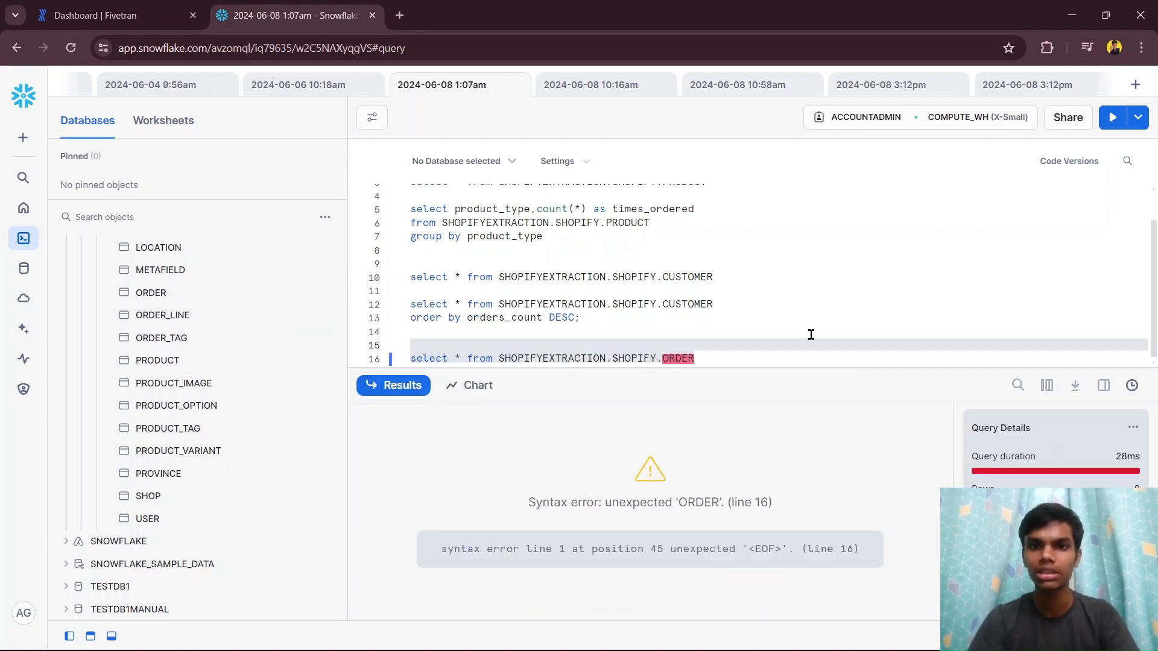
# Step: Enclose the table name ORDER in double quotes and run only the order query again
pyautogui.click(672, 354)
pyautogui.click(663, 356)
pyautogui.write('"')
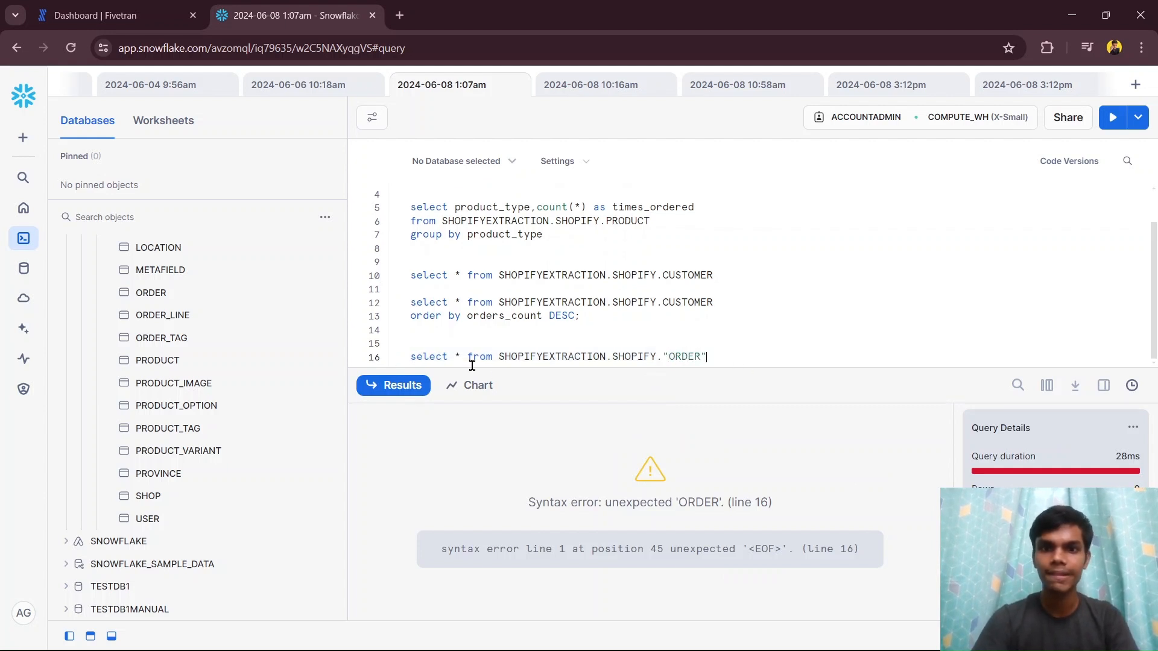
pyautogui.moveTo(709, 356); pyautogui.dragTo(399, 362)
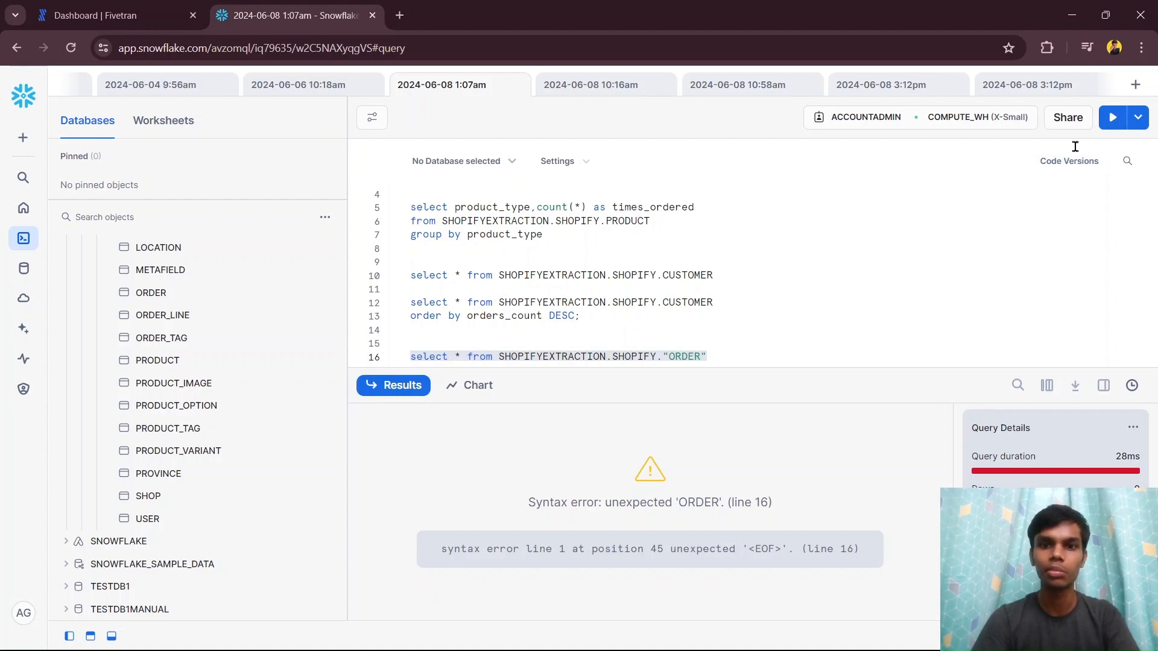
pyautogui.click(1113, 117)
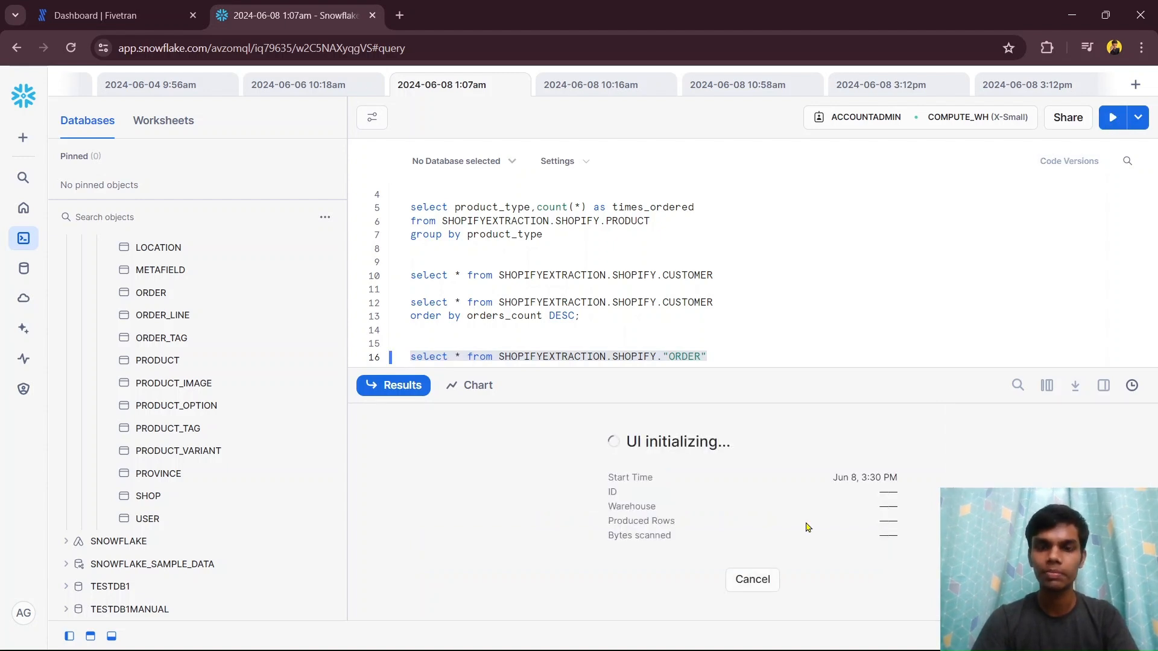
# Step: Check the ORDER results down to the last row, including the order names and the CREATED_AT and UPDATED_AT timestamps
pyautogui.hscroll(5, 755, 541)
pyautogui.hscroll(5, 755, 541)
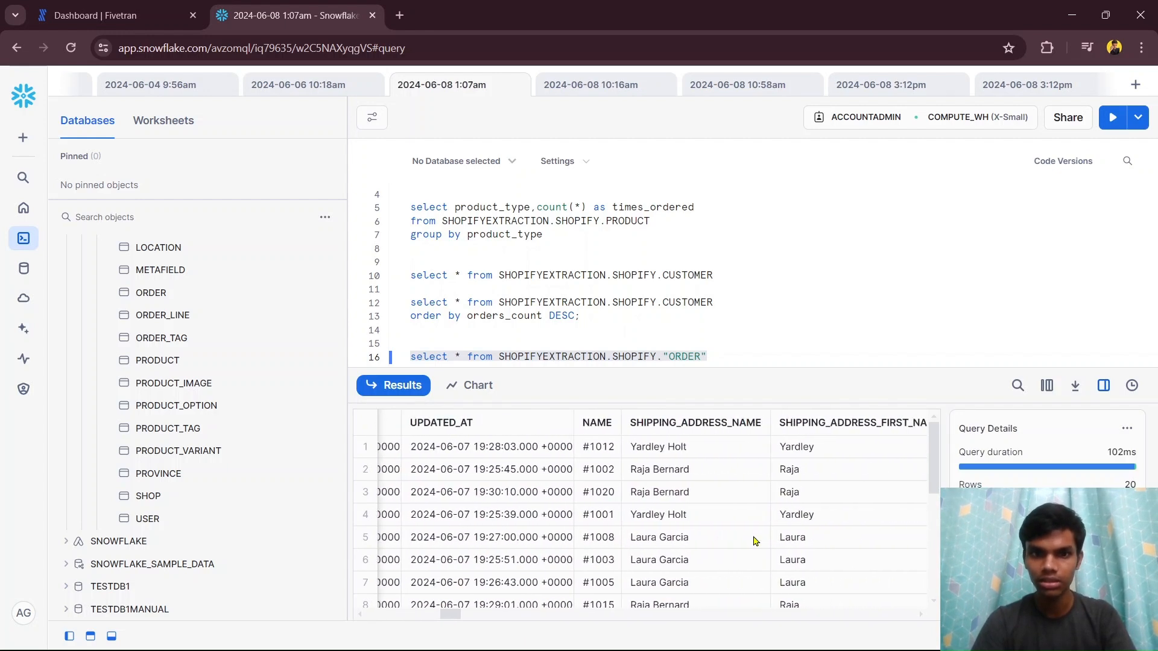
pyautogui.click(442, 451)
pyautogui.click(442, 469)
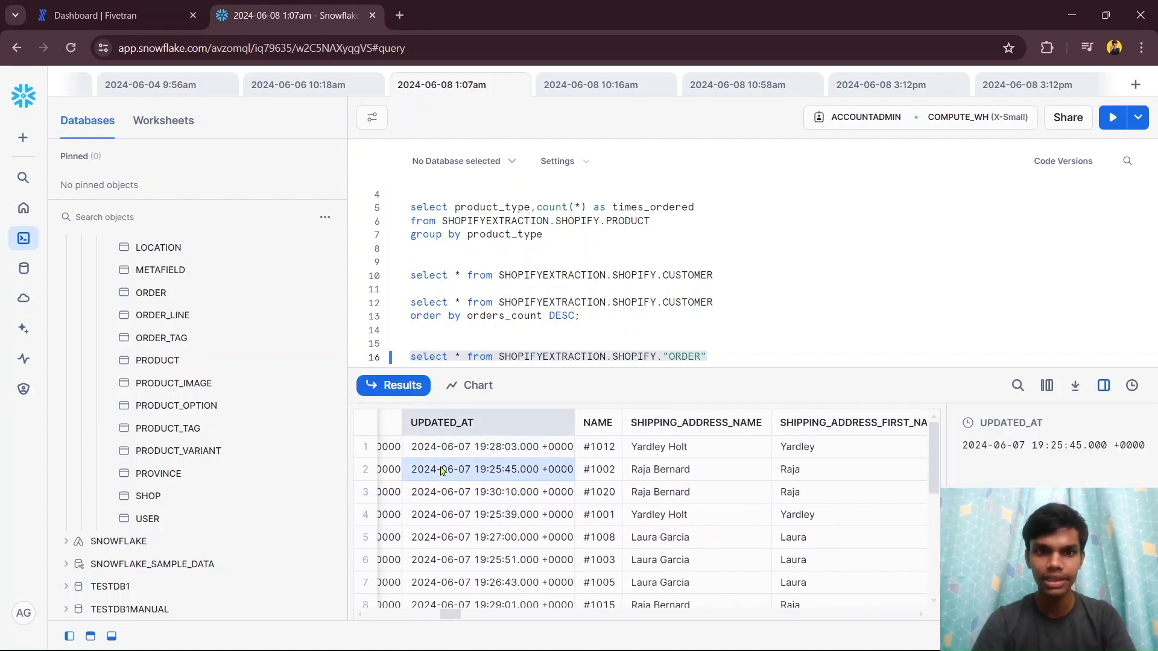
pyautogui.scroll(-5, 442, 470)
pyautogui.hscroll(-3, 442, 470)
pyautogui.hscroll(-2, 512, 476)
pyautogui.click(595, 484)
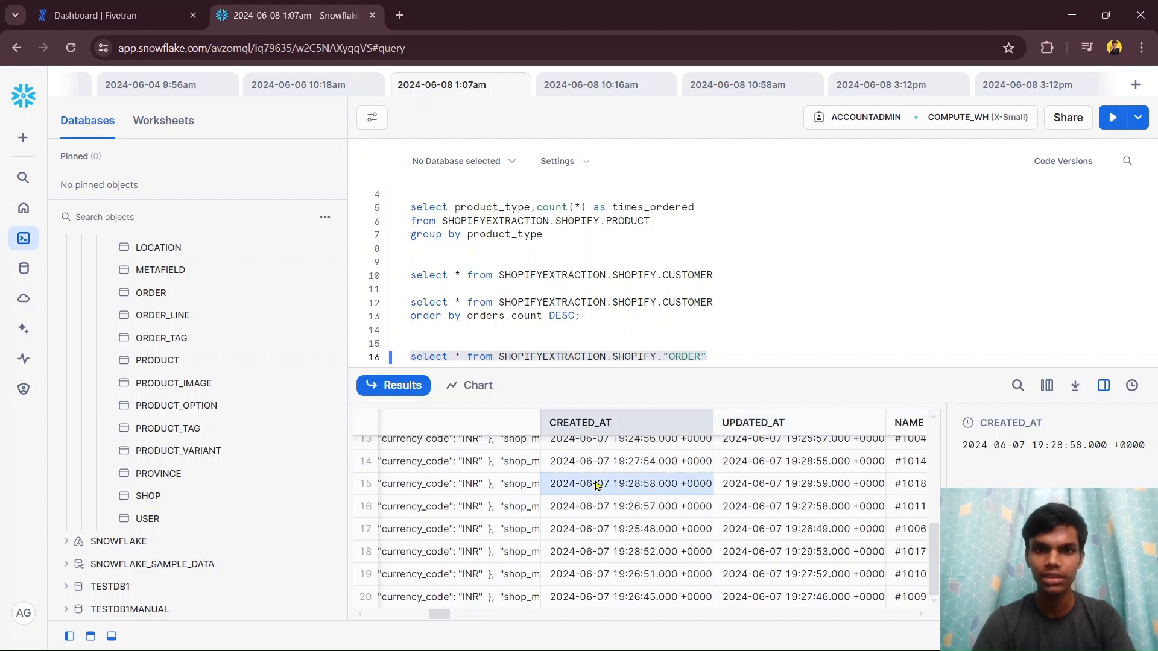
# Step: Look through the shipping and billing address columns of the ORDER results
pyautogui.hscroll(8, 595, 485)
pyautogui.hscroll(6, 595, 484)
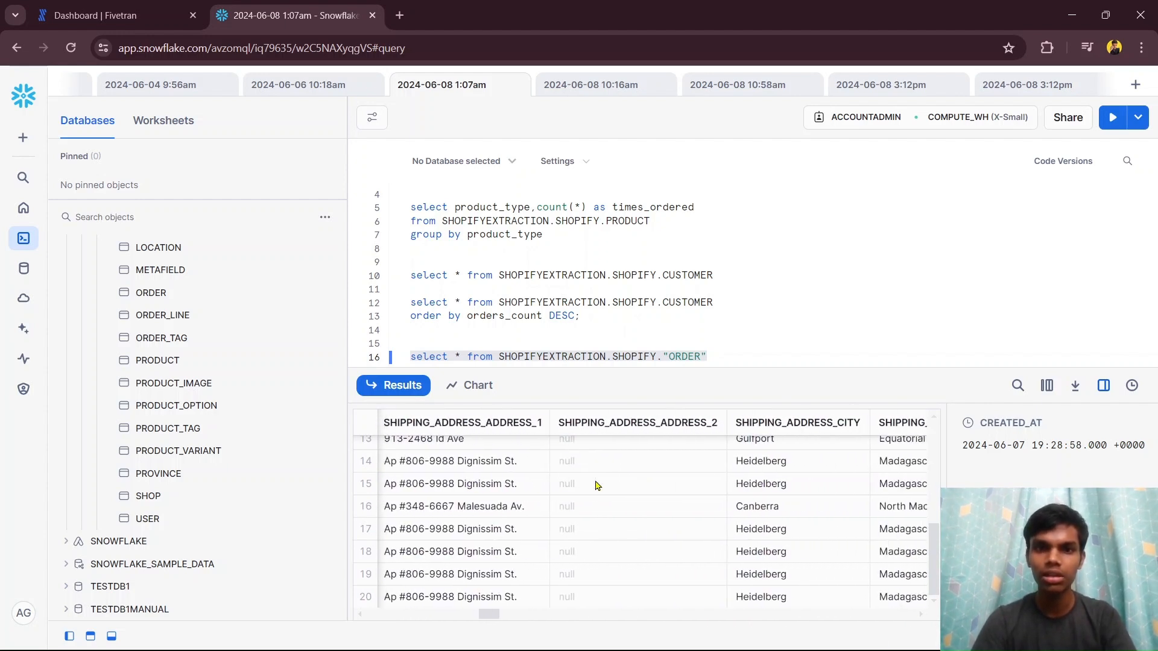
pyautogui.hscroll(8, 515, 476)
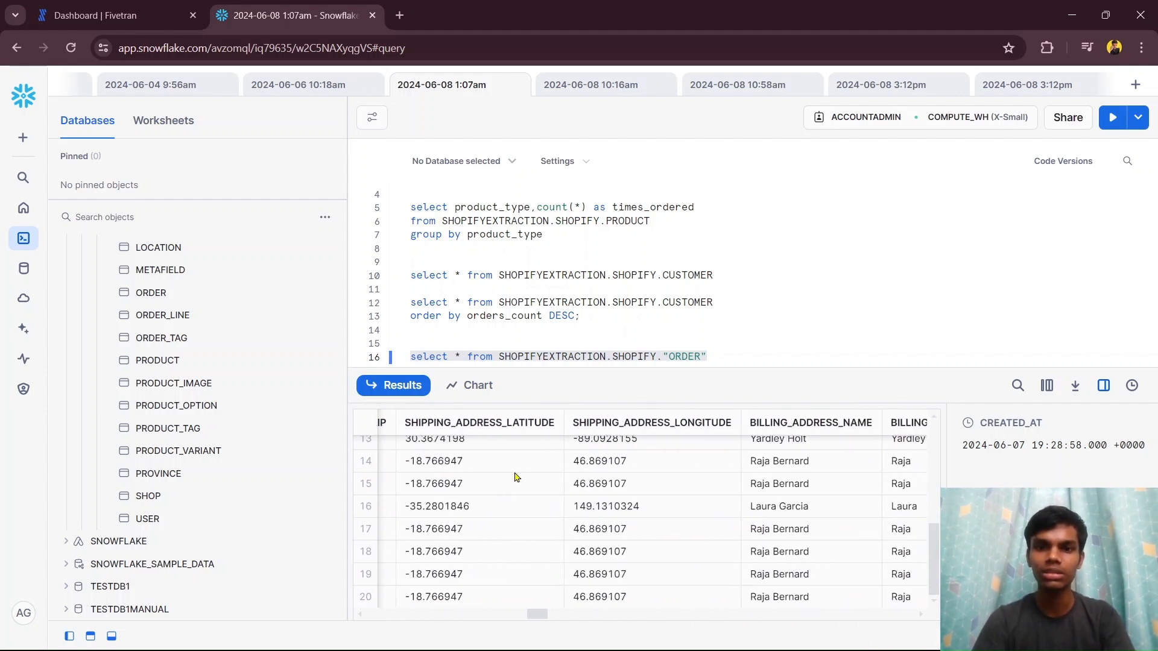
pyautogui.hscroll(10, 516, 476)
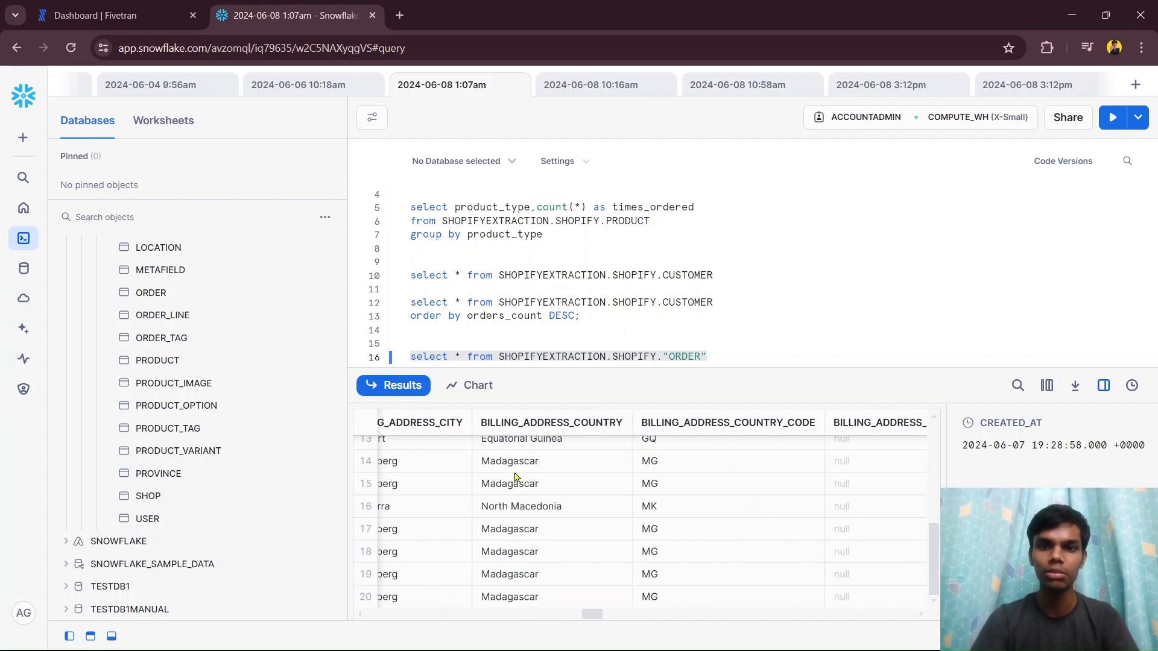
pyautogui.hscroll(-8, 516, 476)
pyautogui.hscroll(-8, 515, 476)
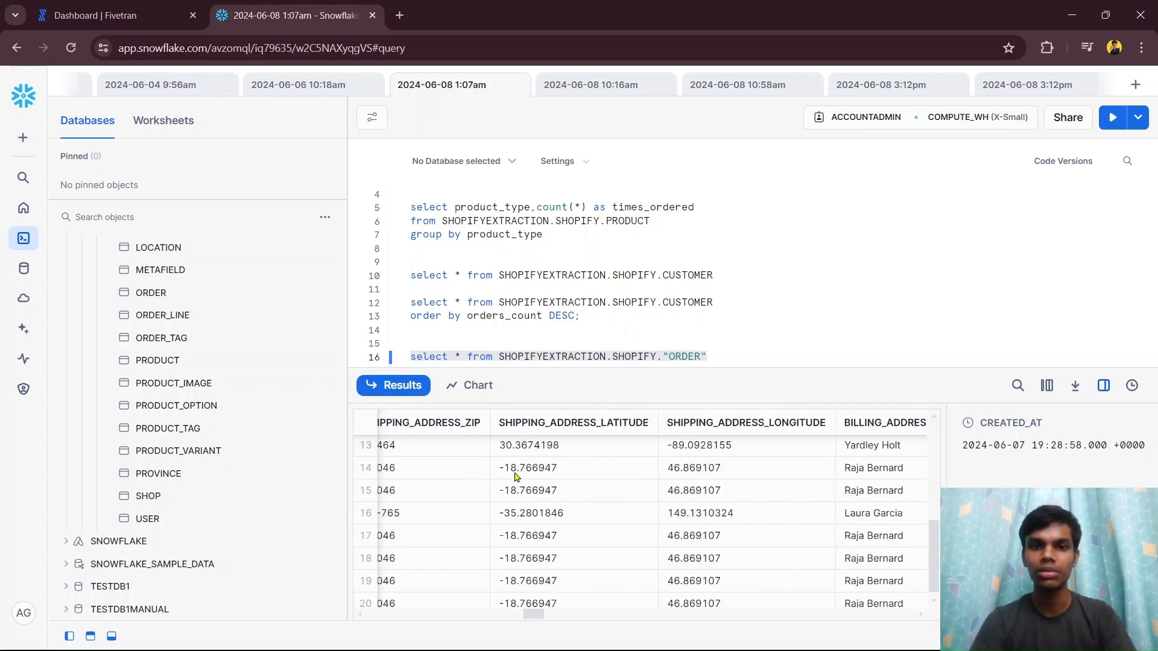
# Step: Change the table in the last query from "ORDER" to "ORDER_LINE" and run only that query
pyautogui.hscroll(-10, 515, 476)
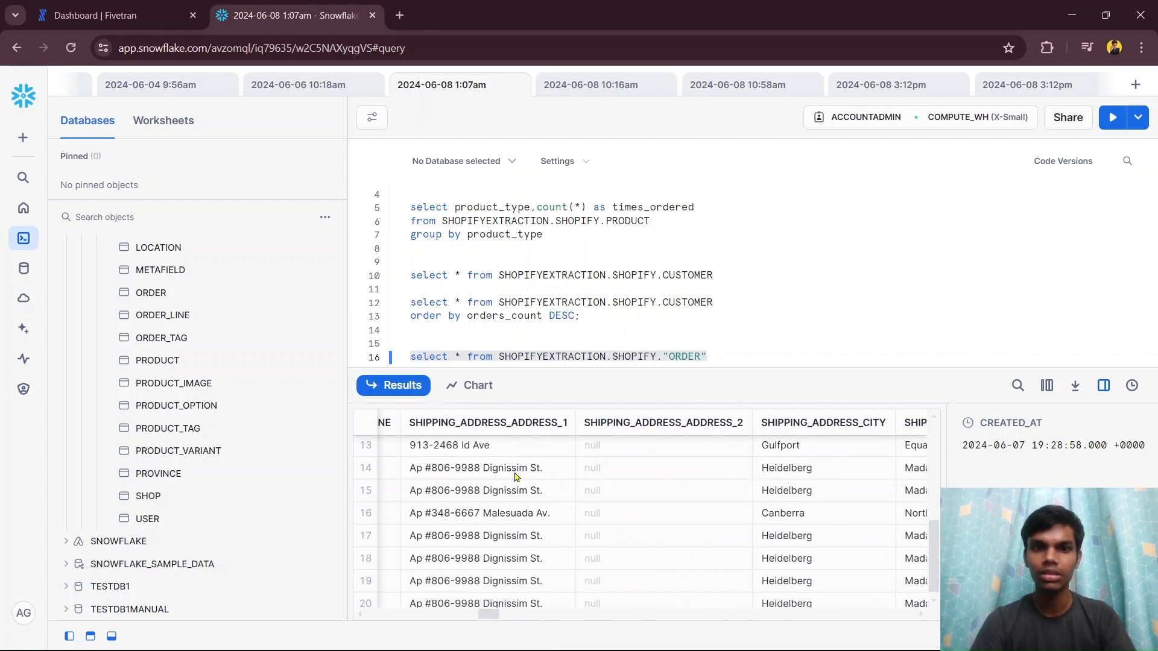
pyautogui.scroll(1, 277, 344)
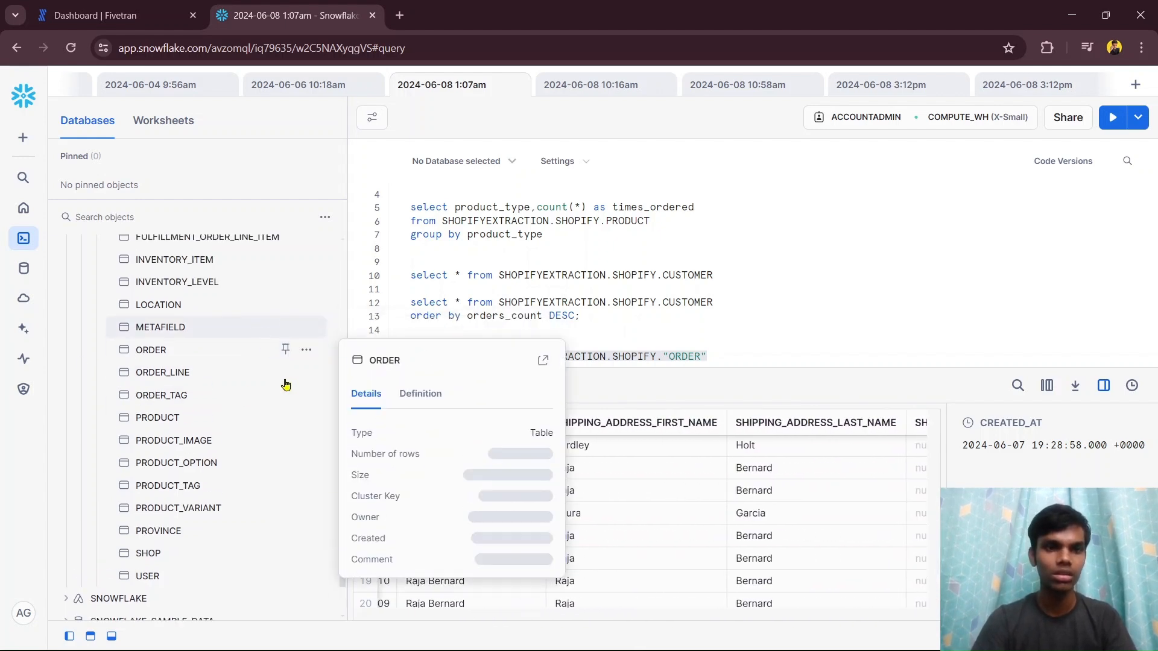
pyautogui.scroll(1, 758, 277)
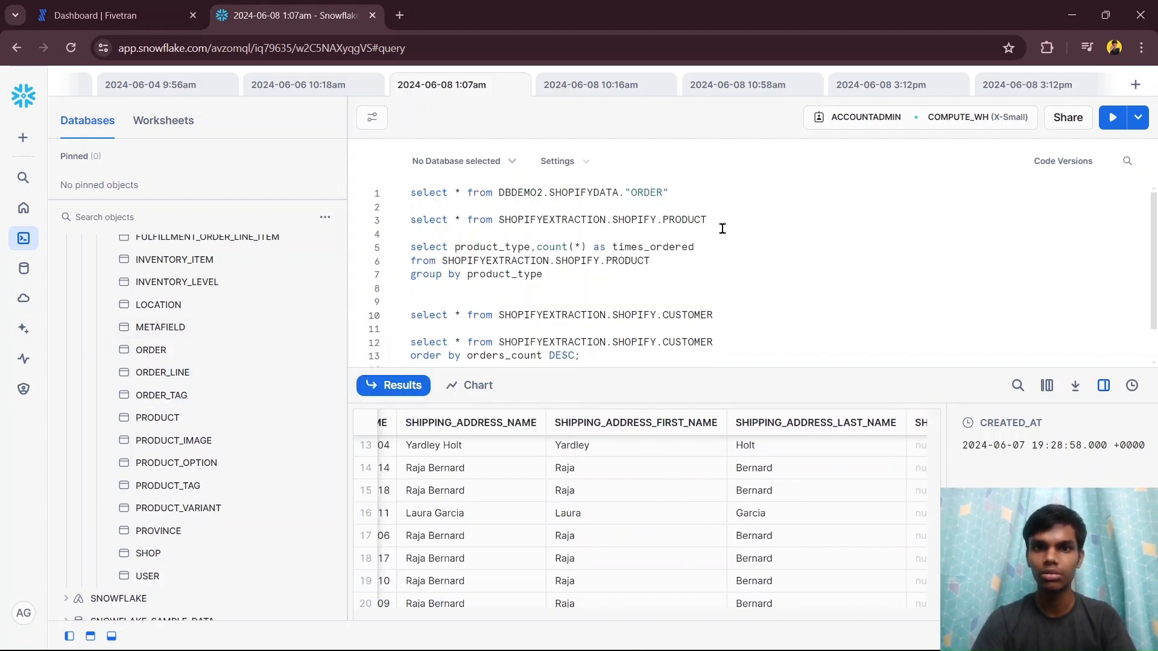
pyautogui.scroll(-1, 700, 289)
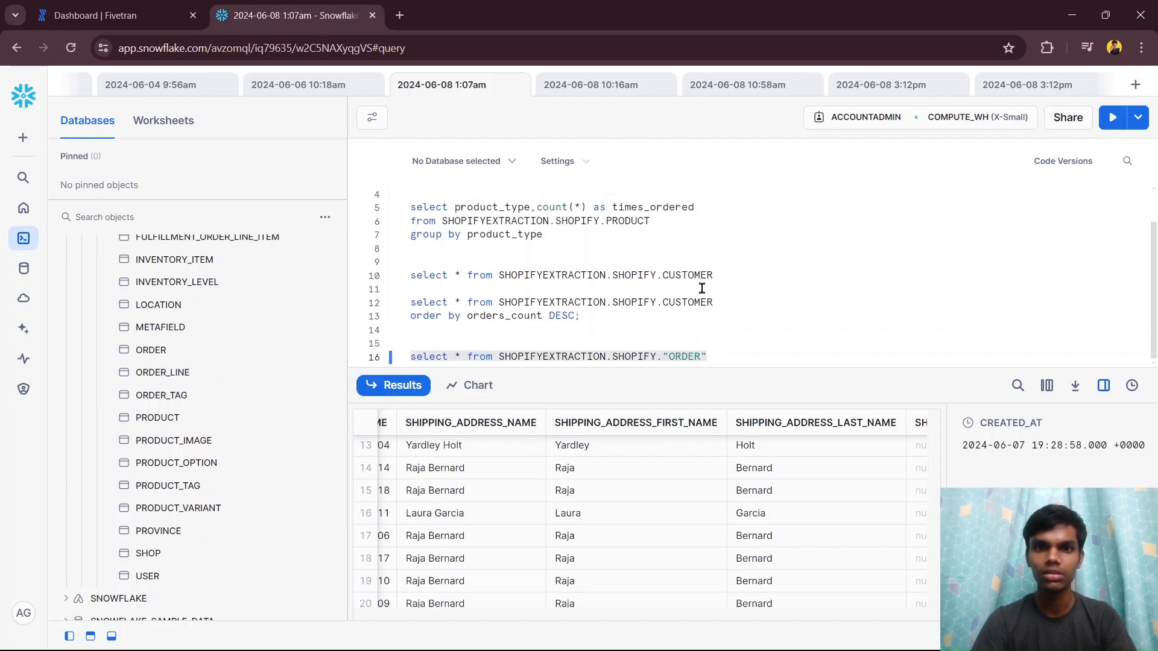
pyautogui.scroll(1, 705, 278)
pyautogui.scroll(-1, 714, 267)
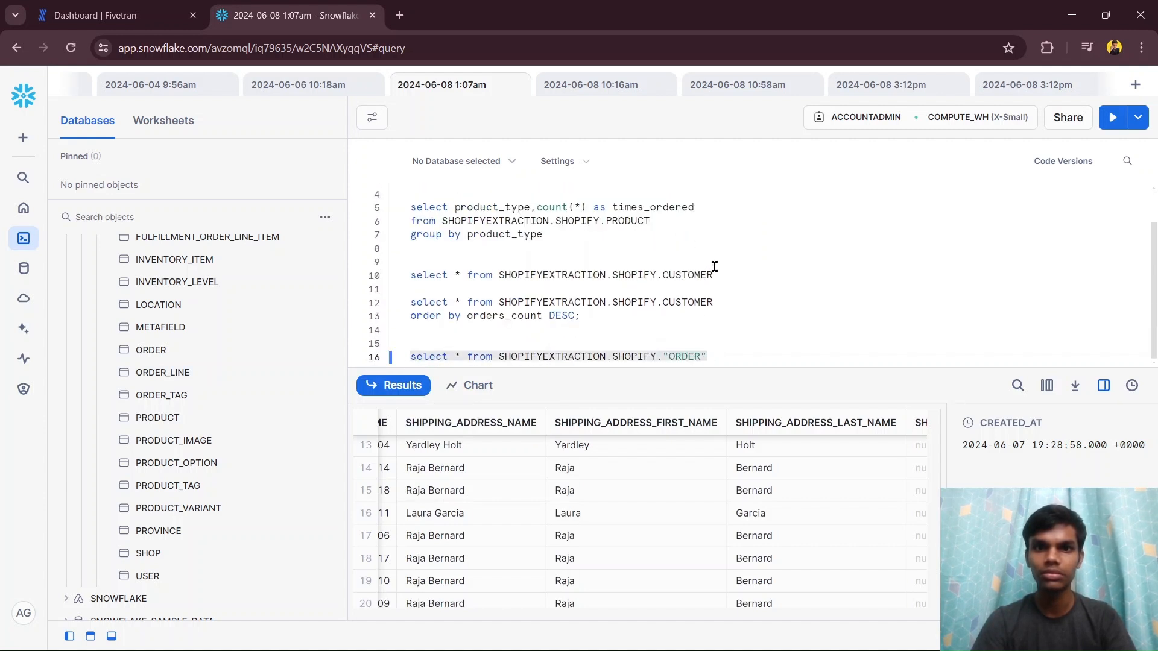
pyautogui.click(701, 356)
pyautogui.write('_LINE')
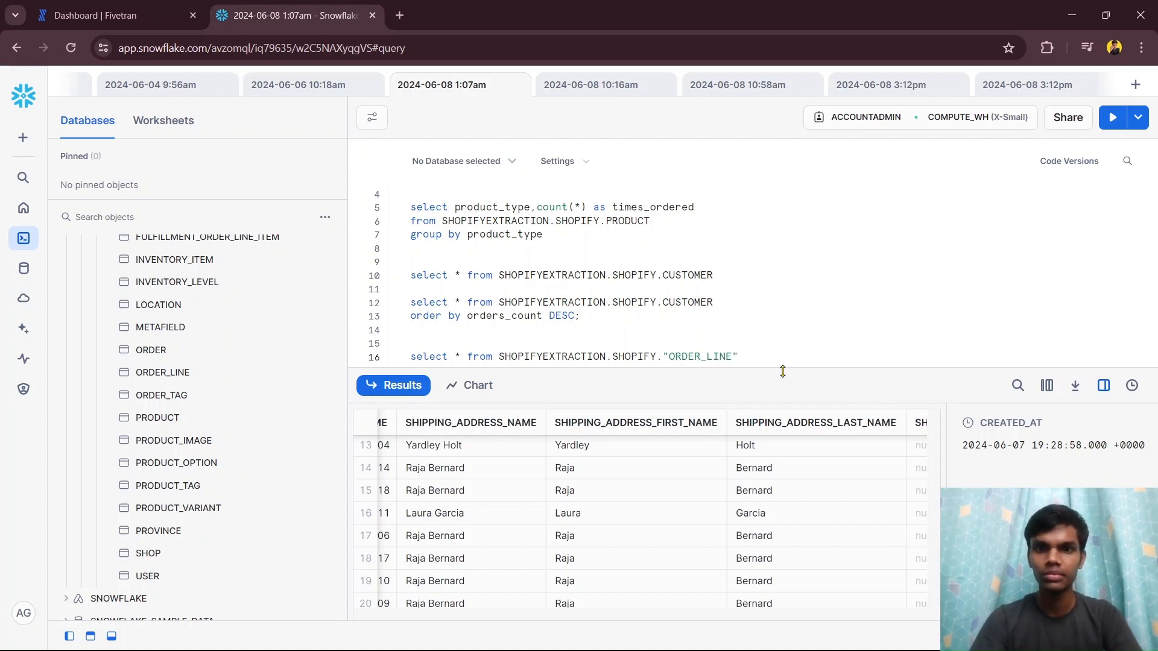
pyautogui.moveTo(740, 356); pyautogui.dragTo(405, 356)
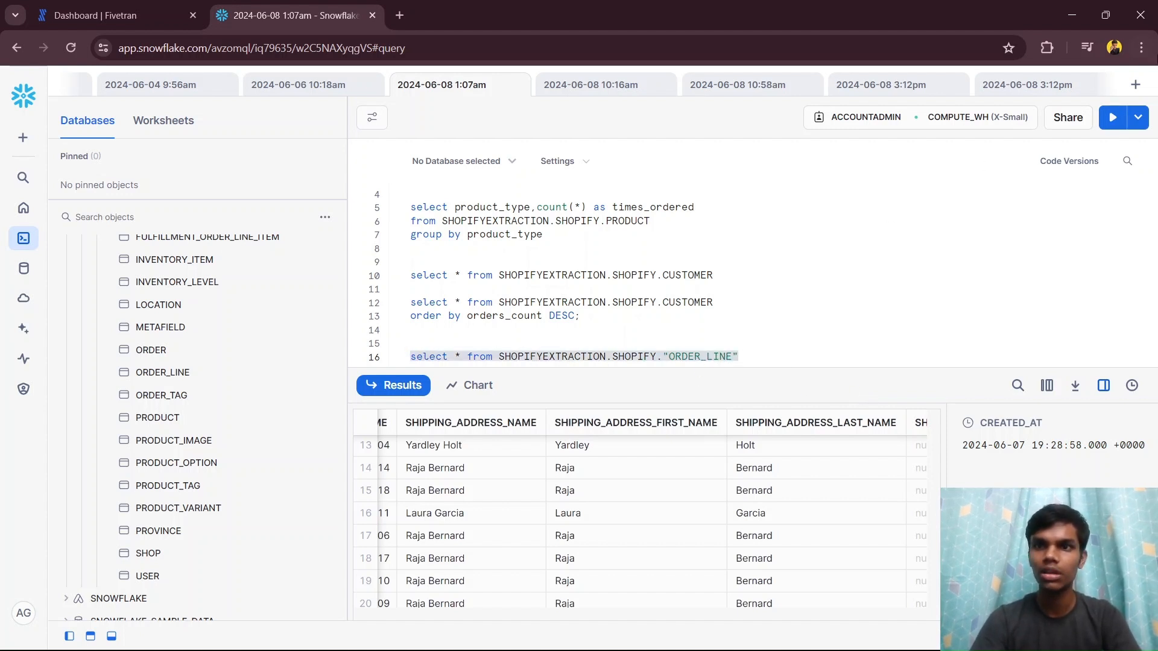
pyautogui.click(1116, 115)
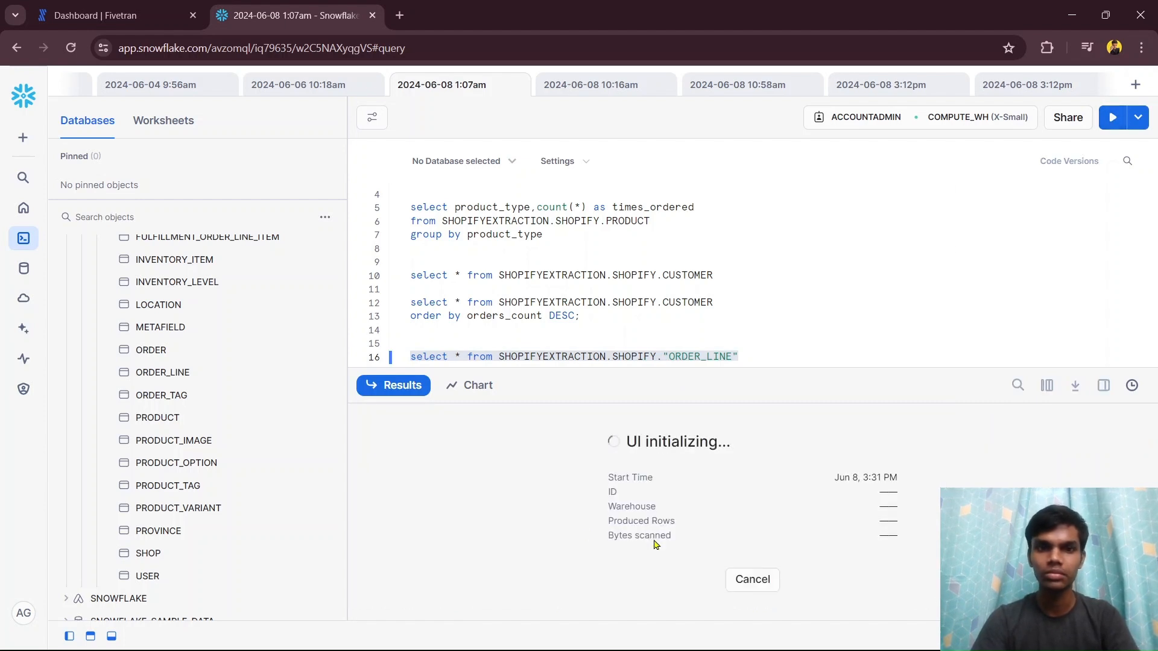
# Step: Look through the ORDER_LINE results across all columns up to _FIVETRAN_SYNCED, checking the rows down the list
pyautogui.hscroll(10, 656, 544)
pyautogui.hscroll(2, 656, 545)
pyautogui.scroll(-10, 655, 545)
pyautogui.scroll(8, 656, 544)
pyautogui.hscroll(5, 656, 544)
pyautogui.hscroll(3, 656, 544)
pyautogui.scroll(-12, 656, 544)
pyautogui.hscroll(6, 656, 544)
pyautogui.scroll(14, 656, 545)
pyautogui.hscroll(6, 656, 545)
pyautogui.hscroll(10, 656, 544)
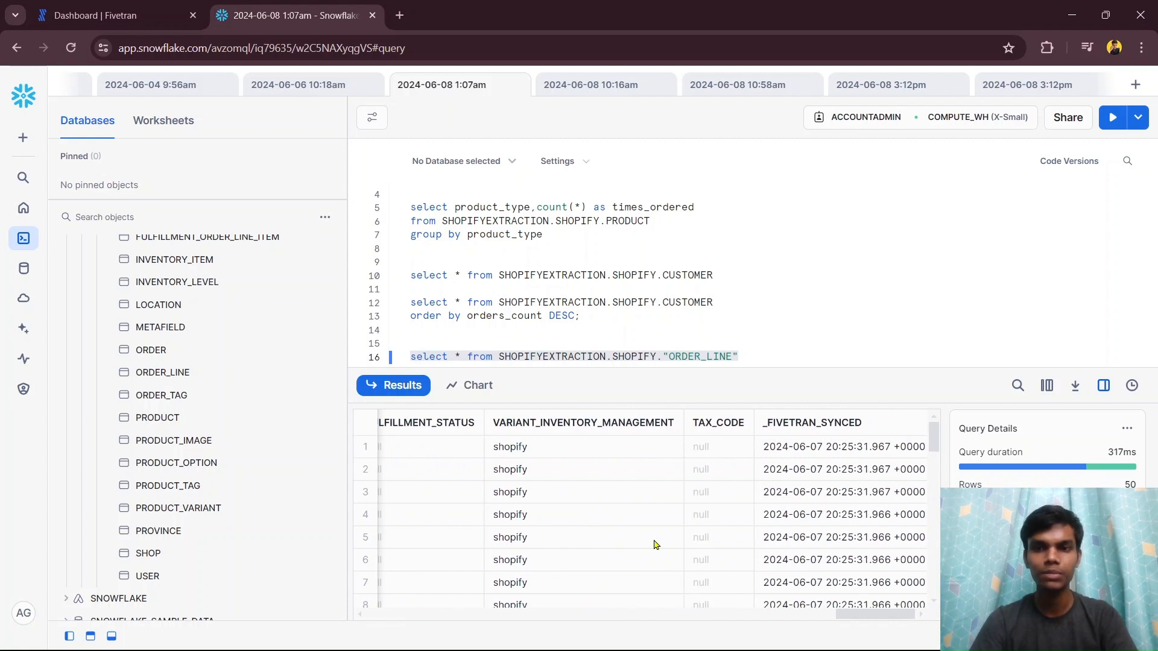
# Step: Remove the surplus blank lines above the first CUSTOMER query and the ORDER_LINE query, leaving one between queries
pyautogui.click(845, 340)
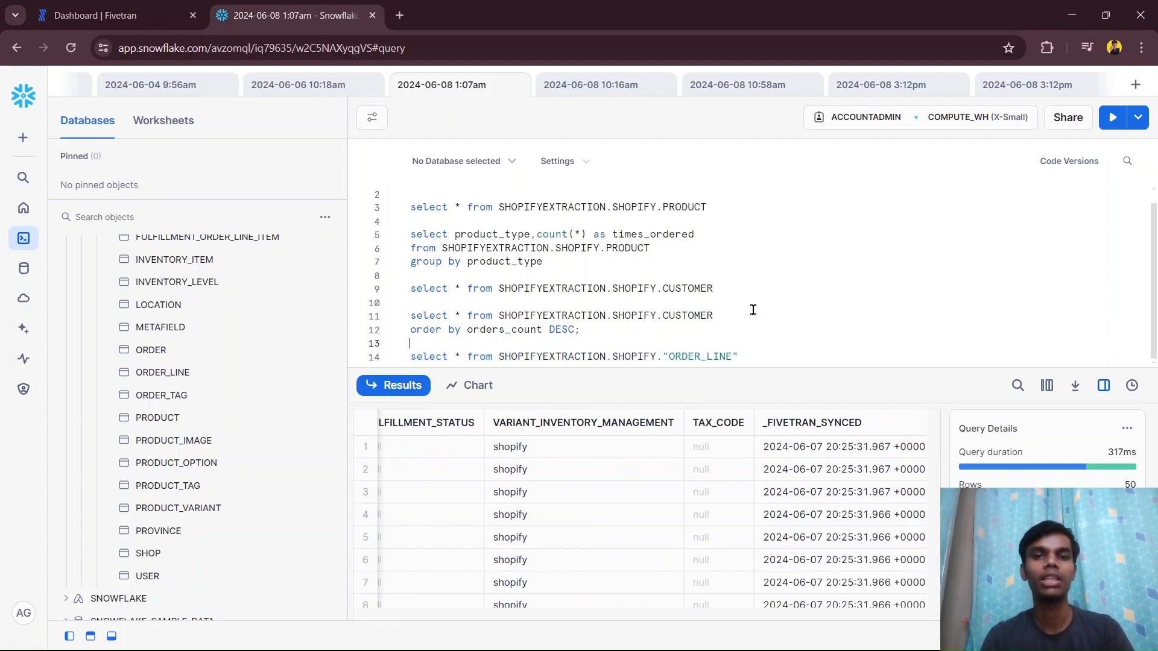
pyautogui.click(748, 355)
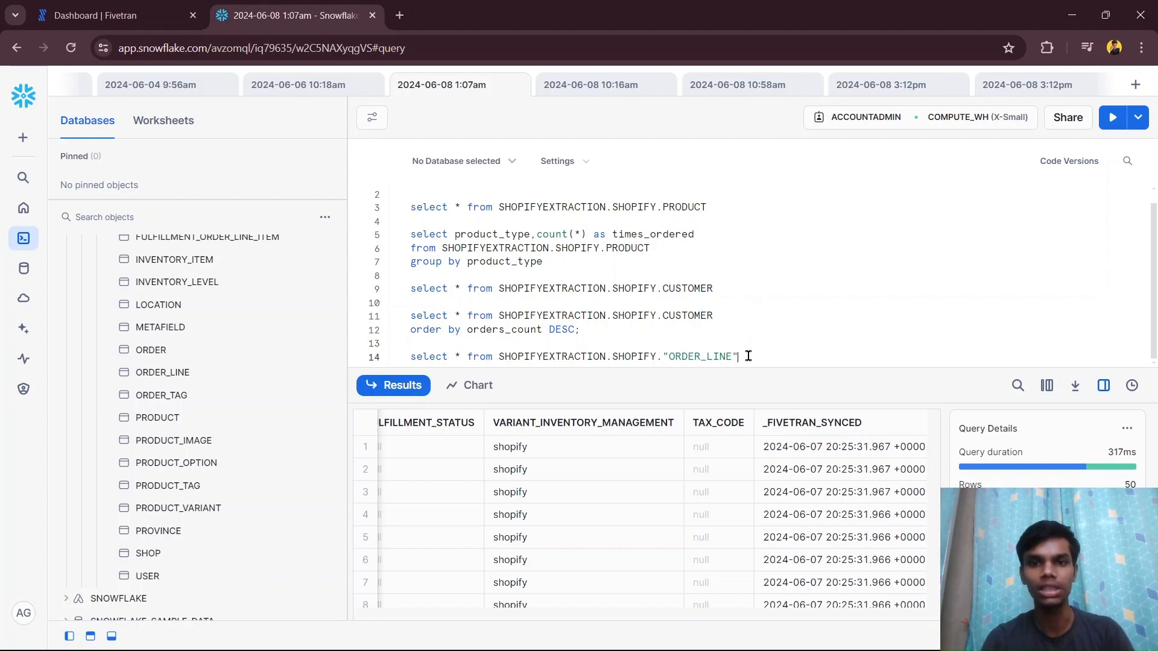
pyautogui.moveTo(749, 355); pyautogui.dragTo(401, 358)
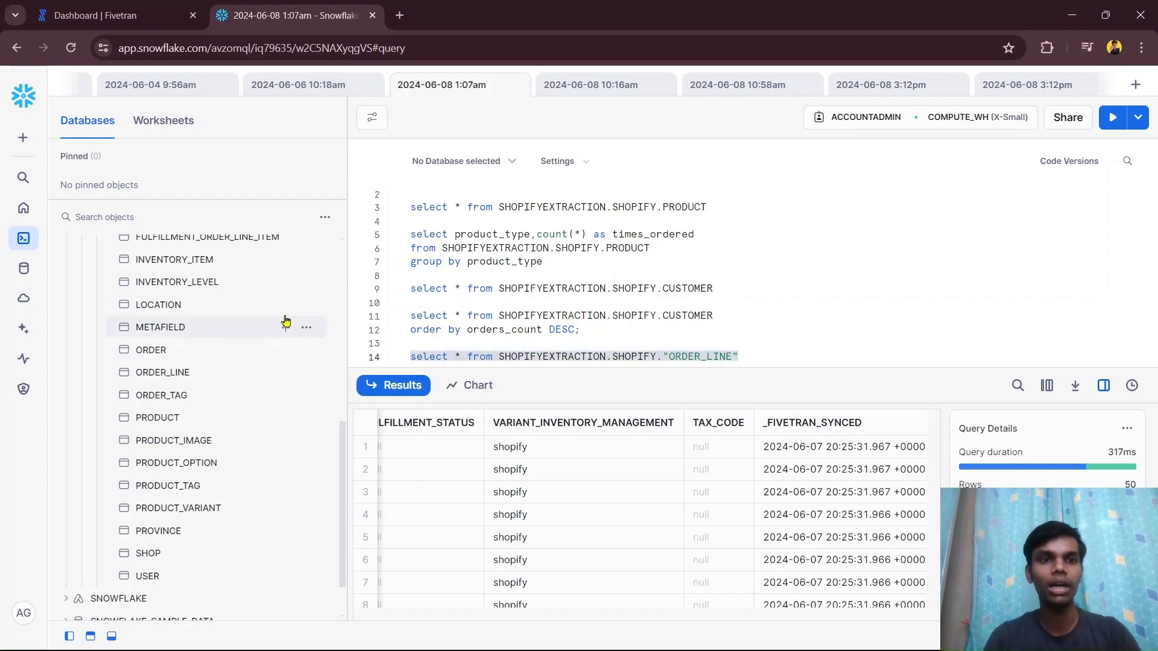
pyautogui.scroll(7, 283, 326)
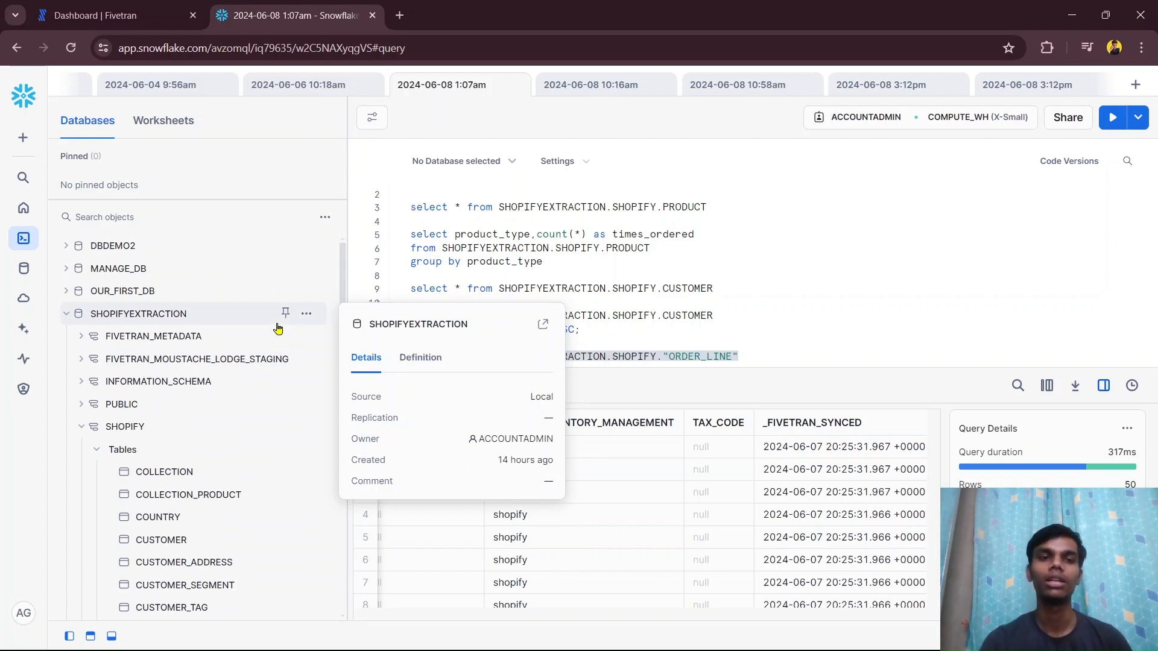
pyautogui.click(766, 355)
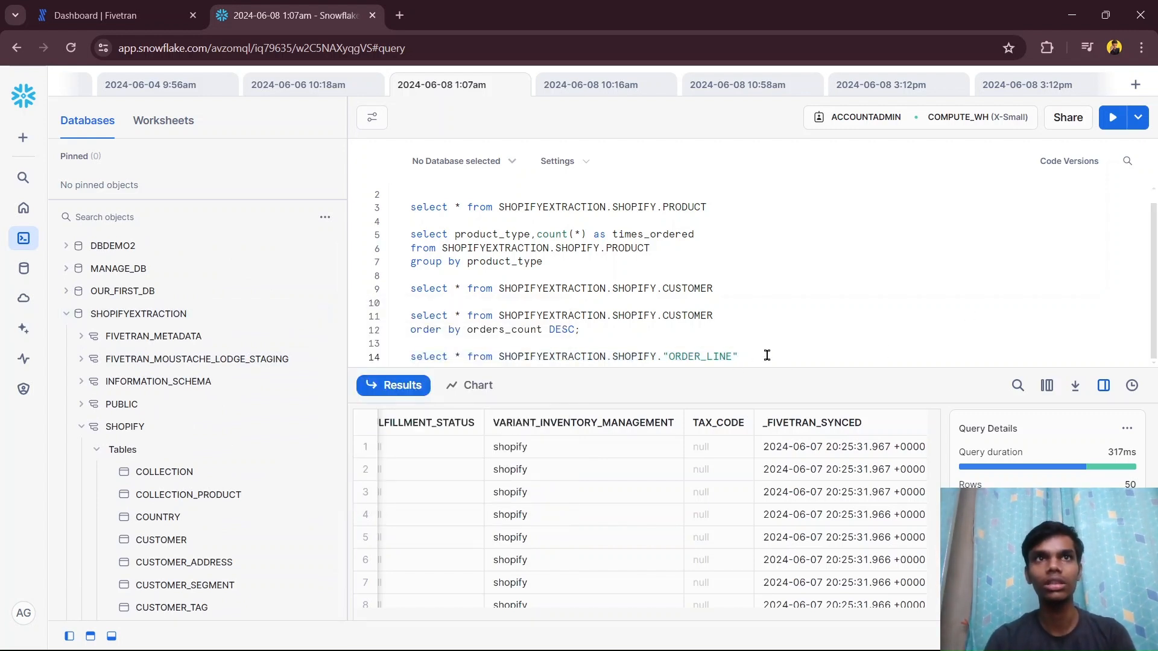